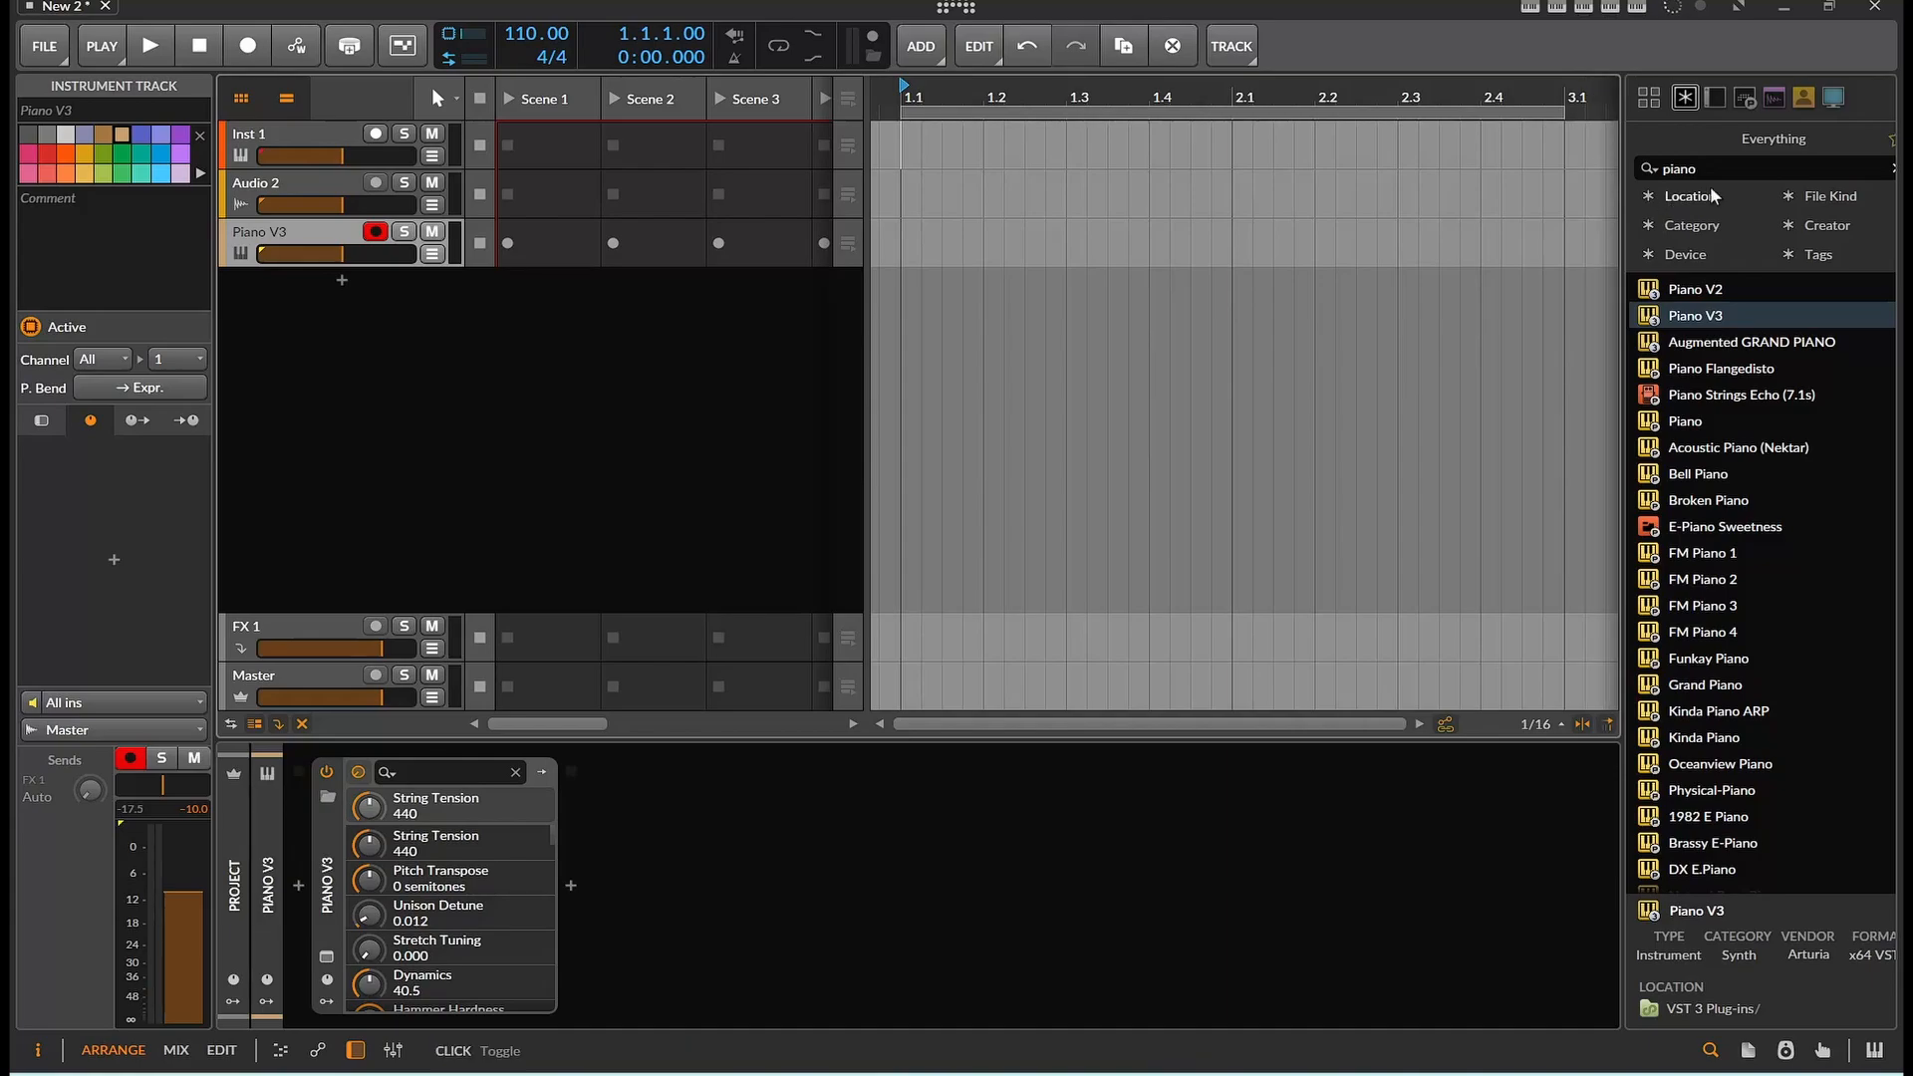
Search the browser for trash and add the iZotope Trash 2 effect after the Piano V3 instrument
{"action": "left_click", "coordinate": [1674, 169]}
{"action": "key", "text": "BackSpace"}
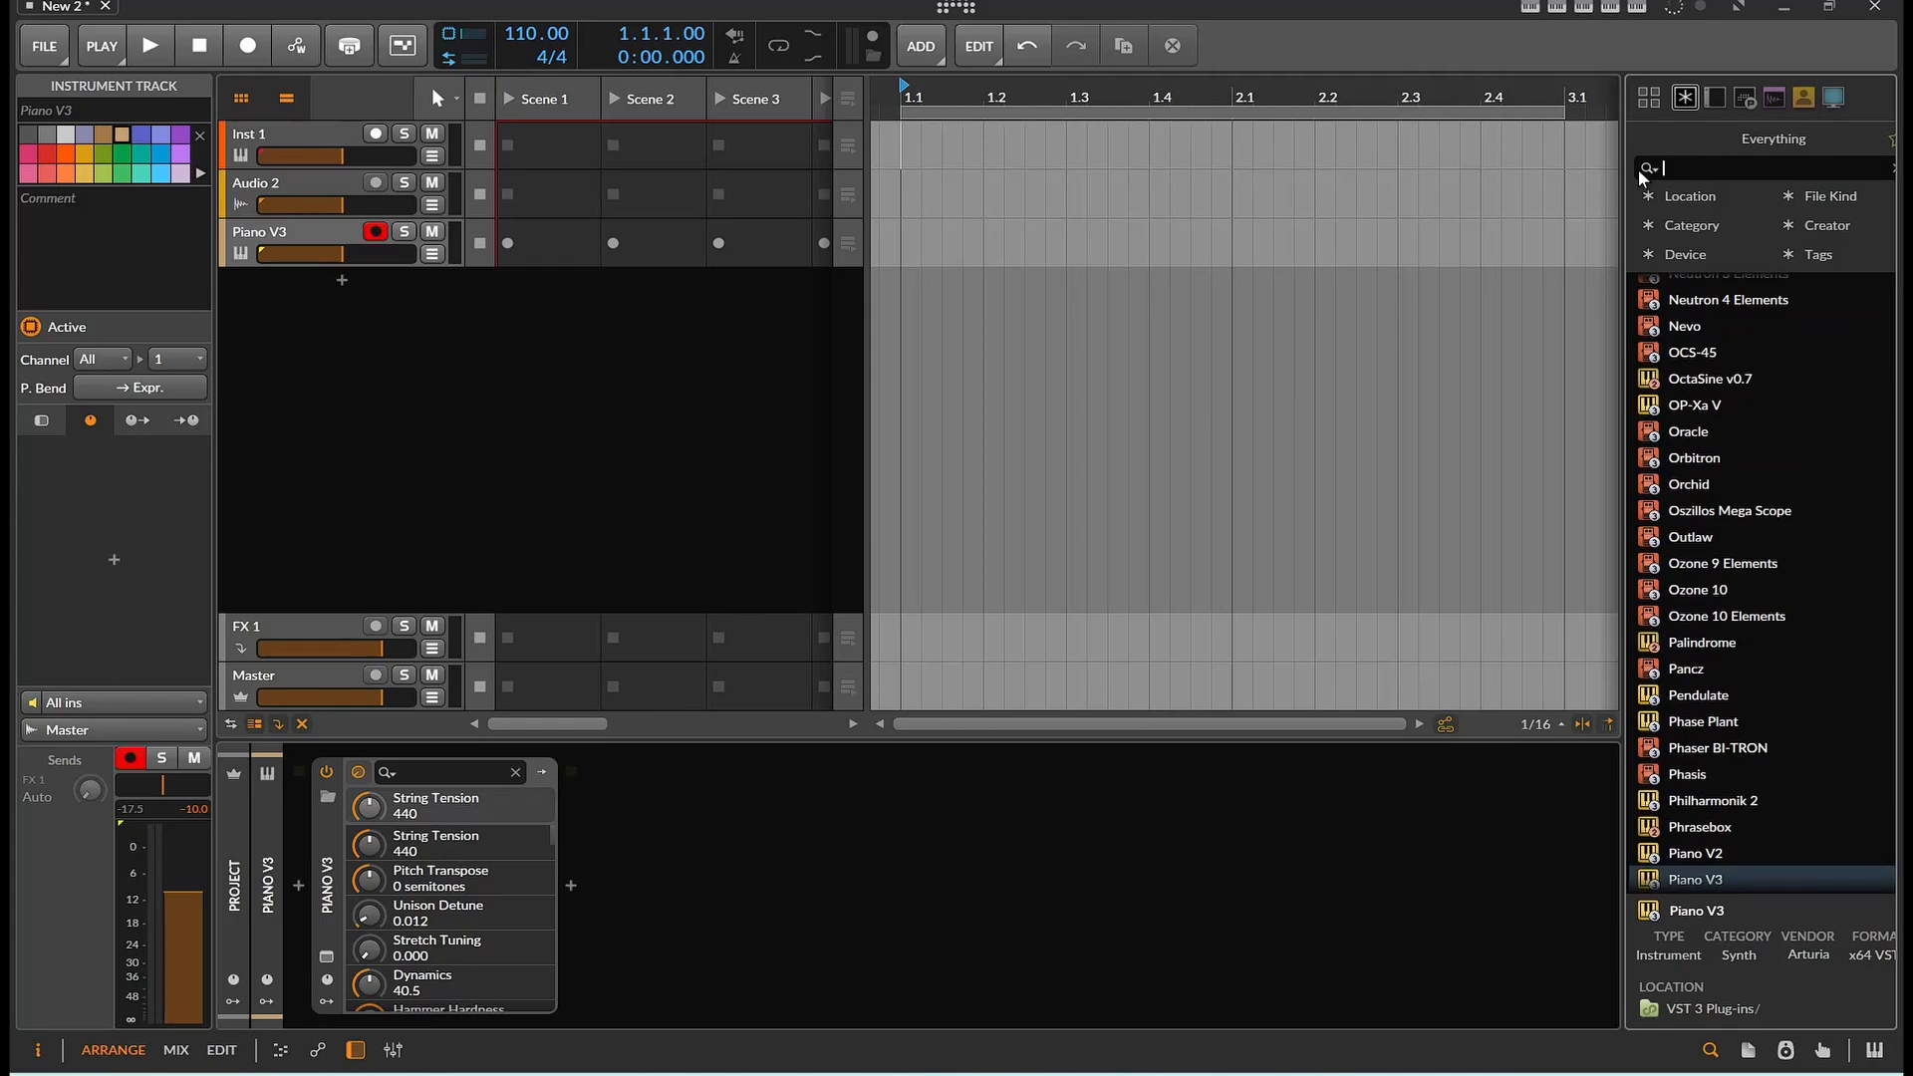
{"action": "type", "text": "trah"}
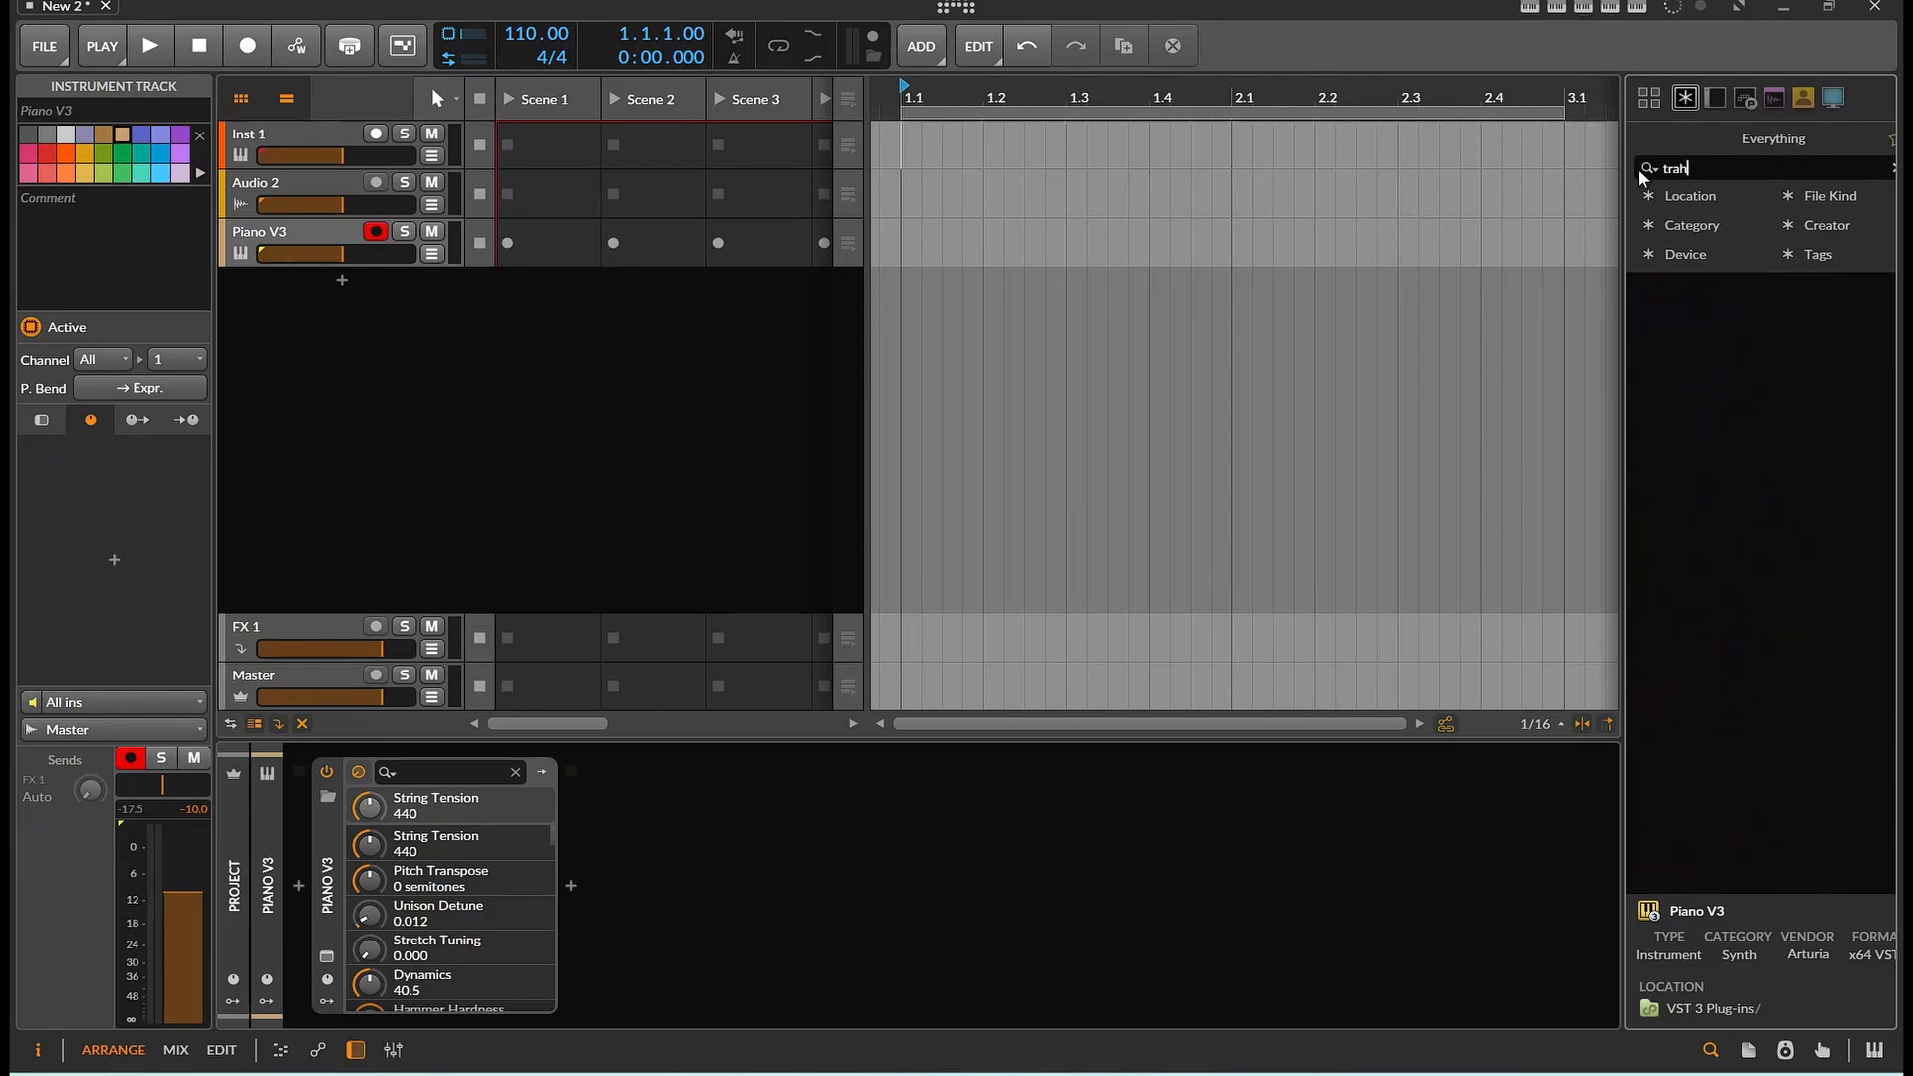
{"action": "key", "text": "BackSpace"}
{"action": "type", "text": "sh"}
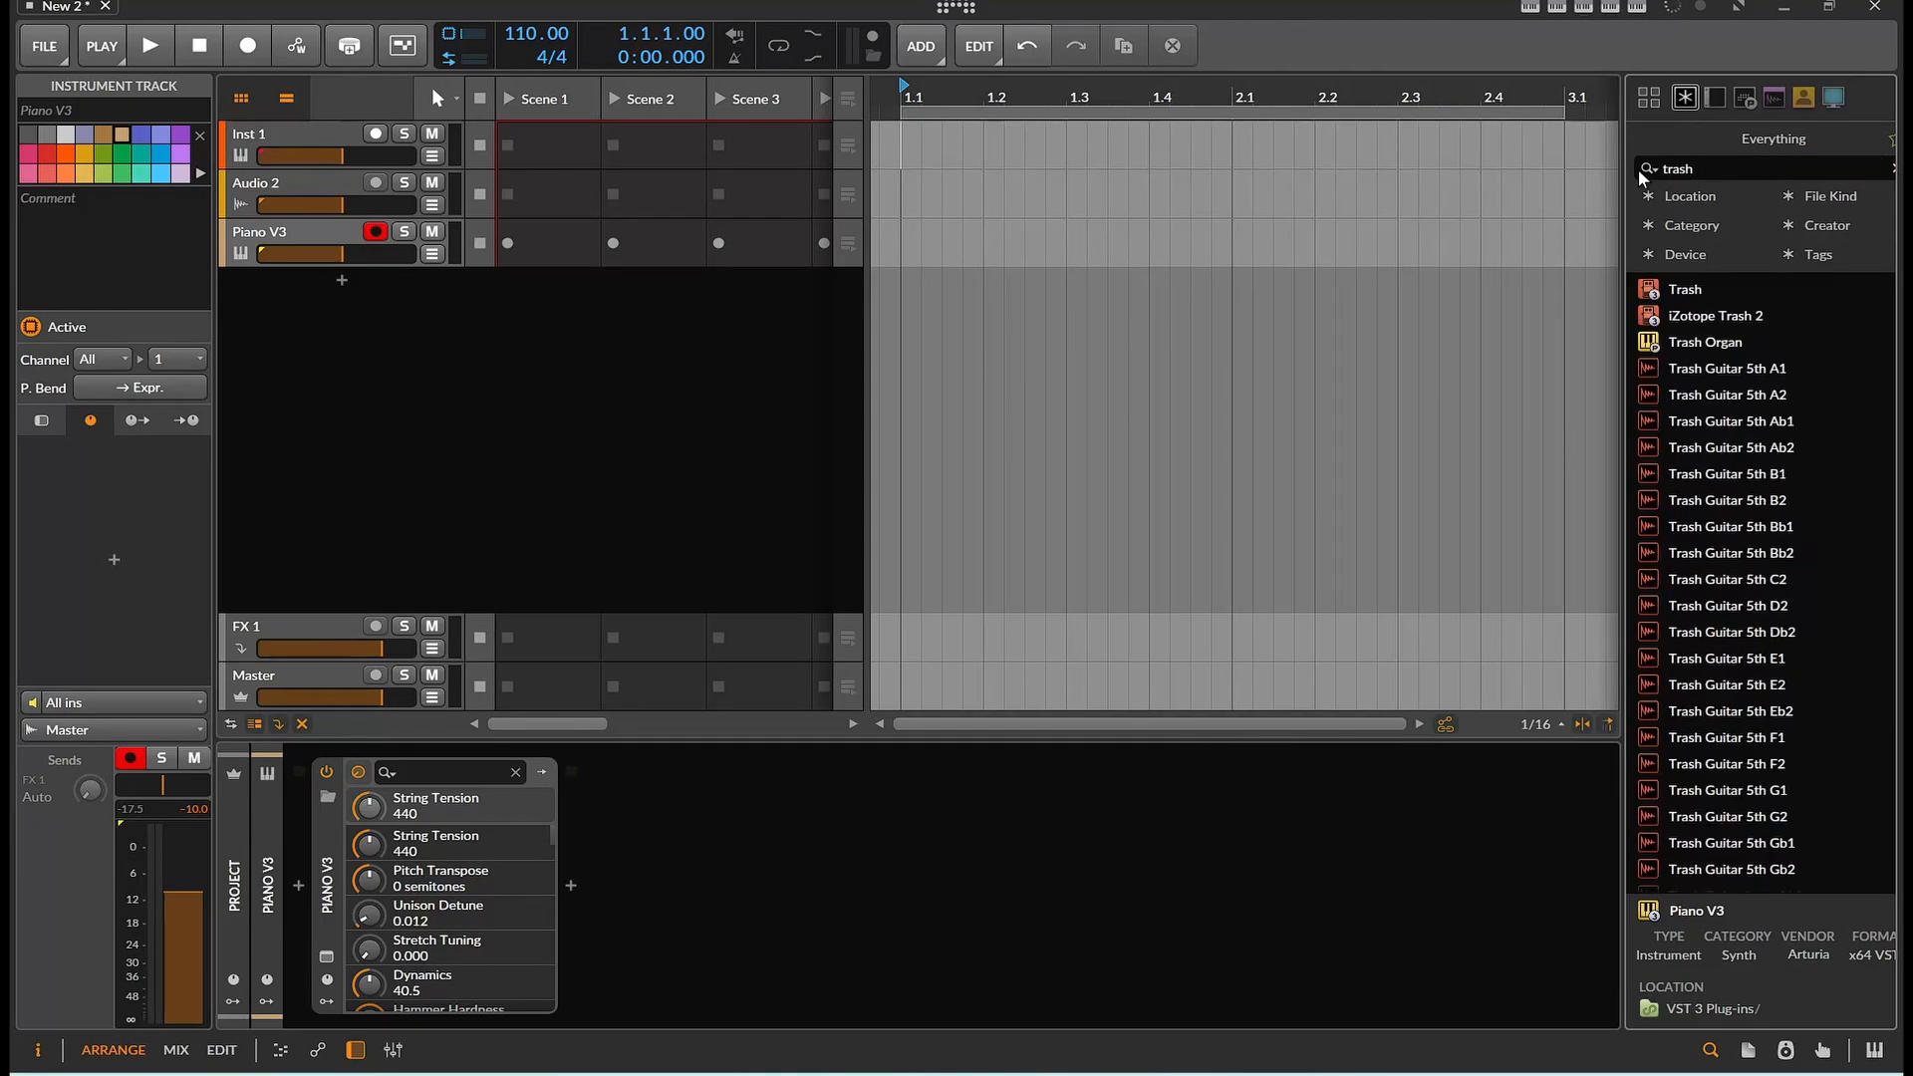
{"action": "left_click_drag", "start_coordinate": [1719, 315], "coordinate": [1251, 870]}
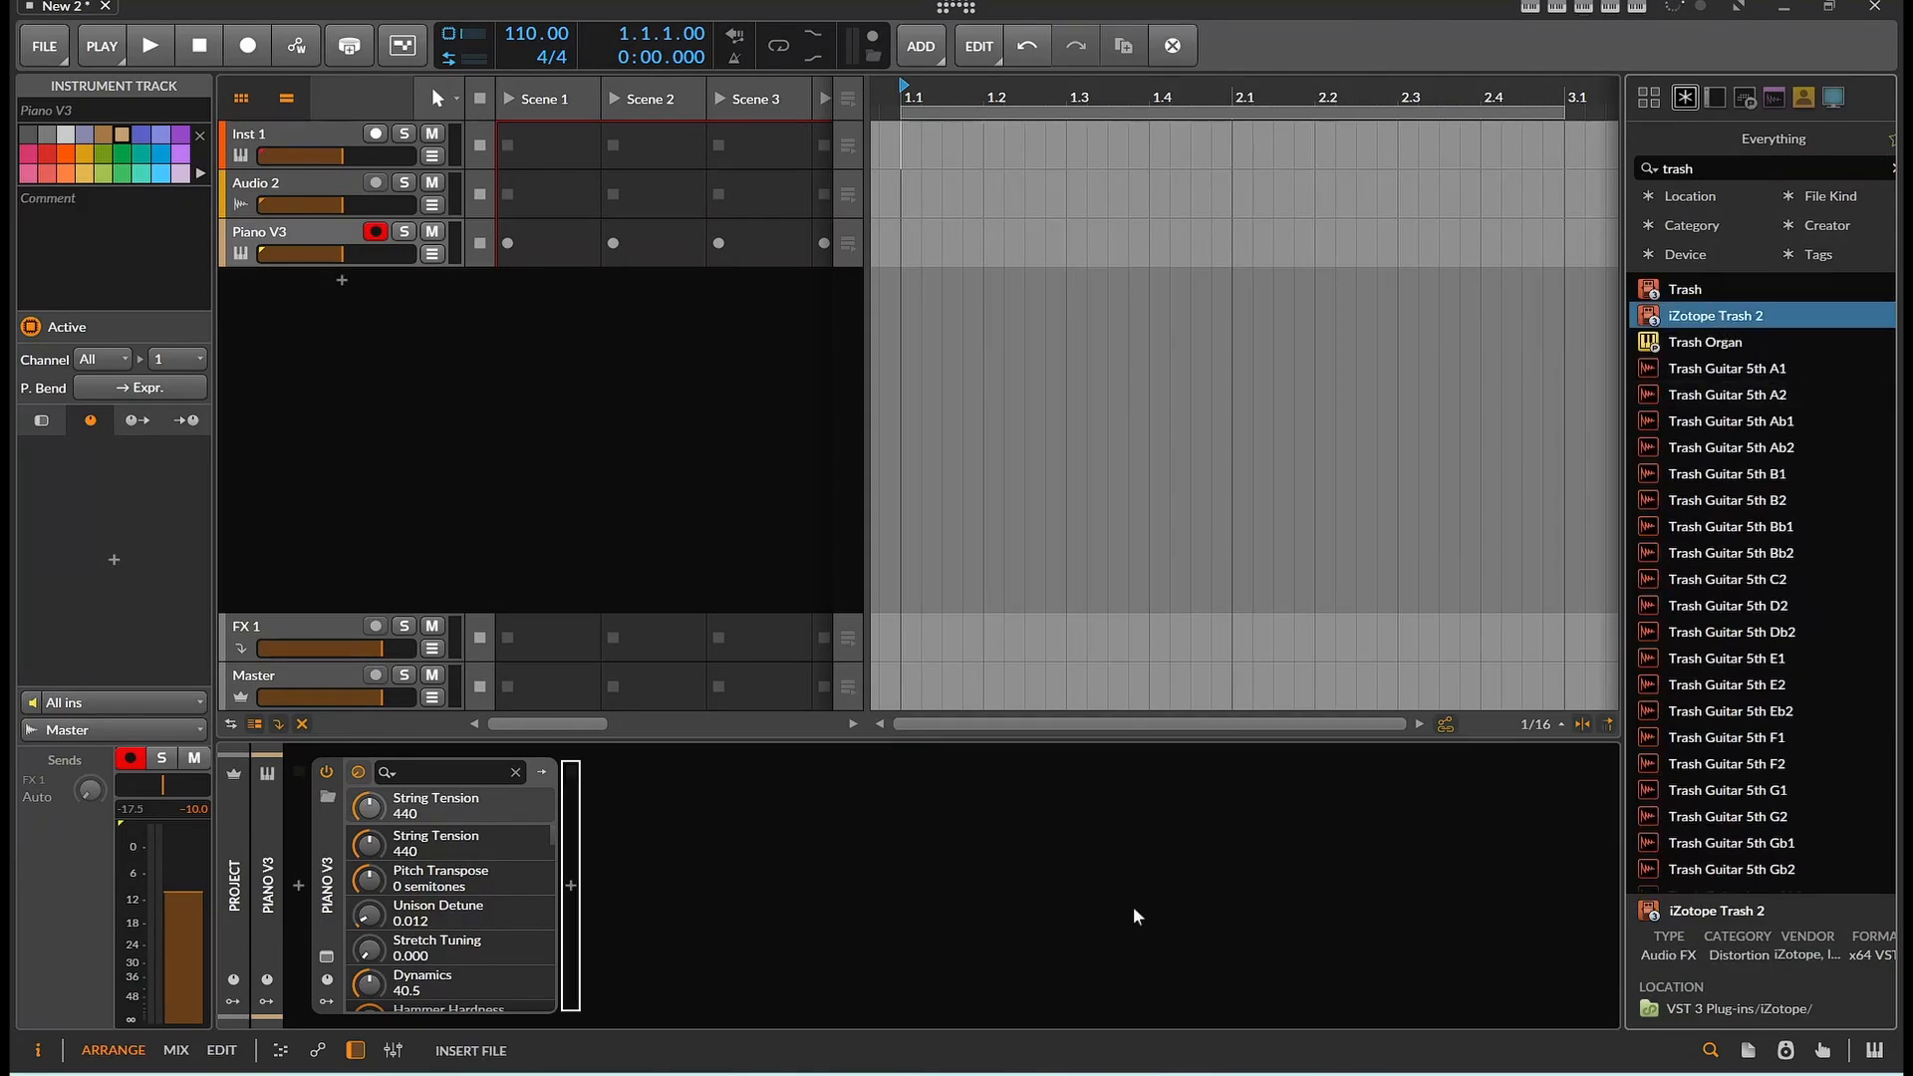
{"action": "left_click_drag", "start_coordinate": [1133, 906], "coordinate": [1133, 905]}
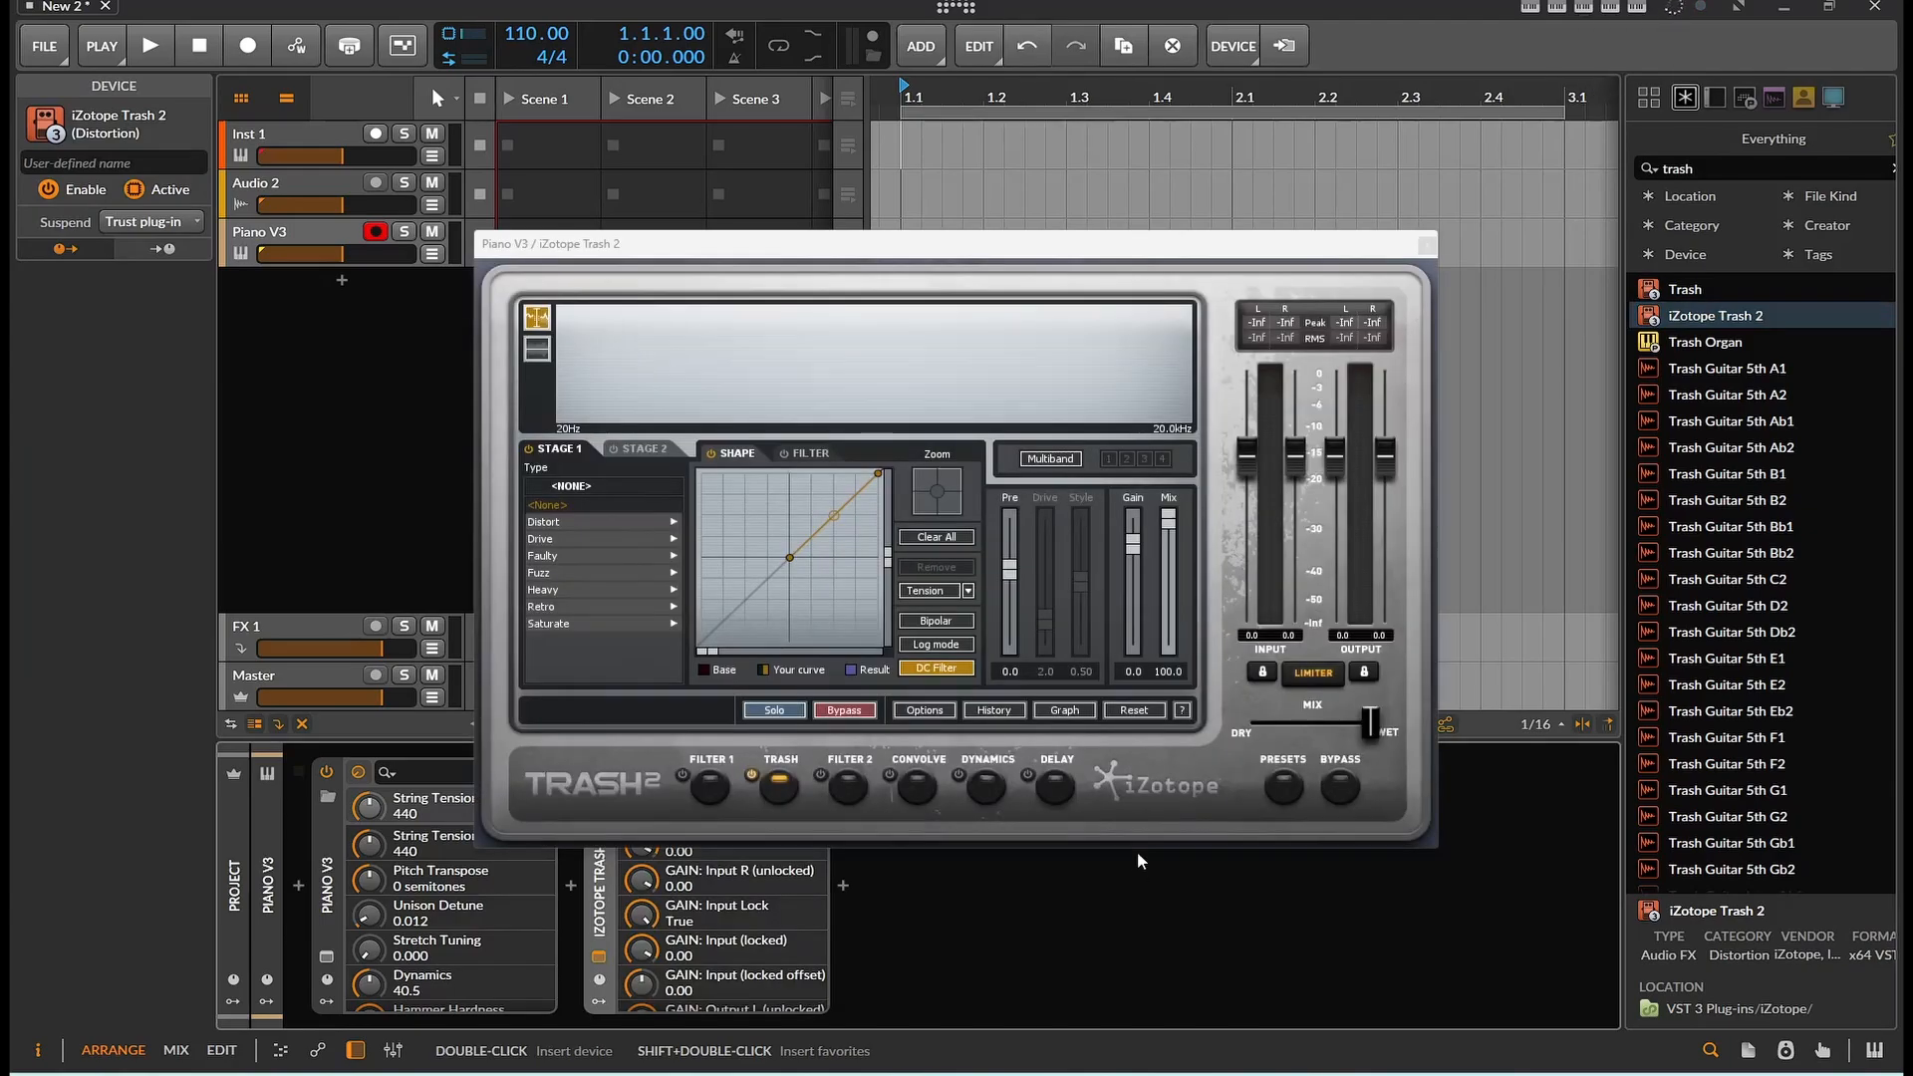
Switch Trash 2 to its Convolve module and audition the MechAnimal impulses Goose, Dog and Badger
{"action": "left_click", "coordinate": [912, 789]}
{"action": "left_click", "coordinate": [889, 780]}
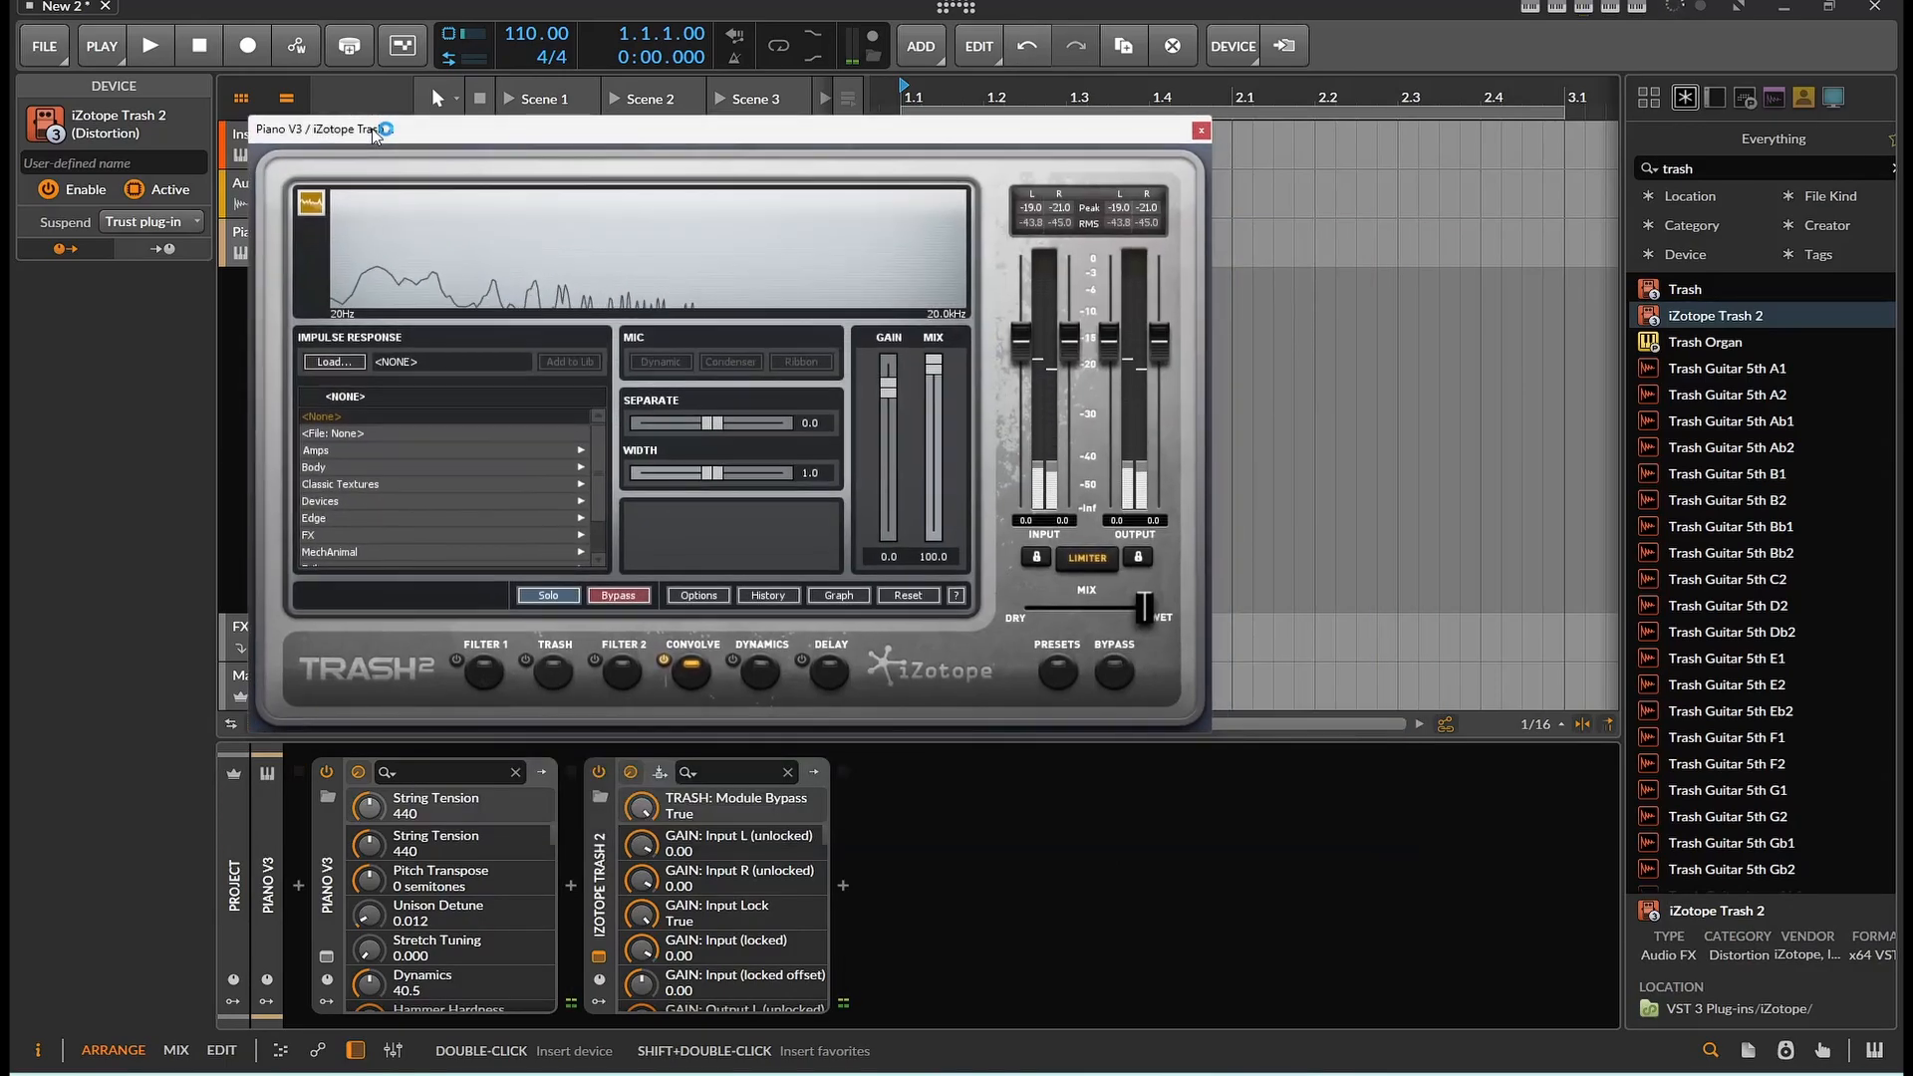
{"action": "scroll", "coordinate": [389, 489], "scroll_direction": "down", "scroll_amount": 3}
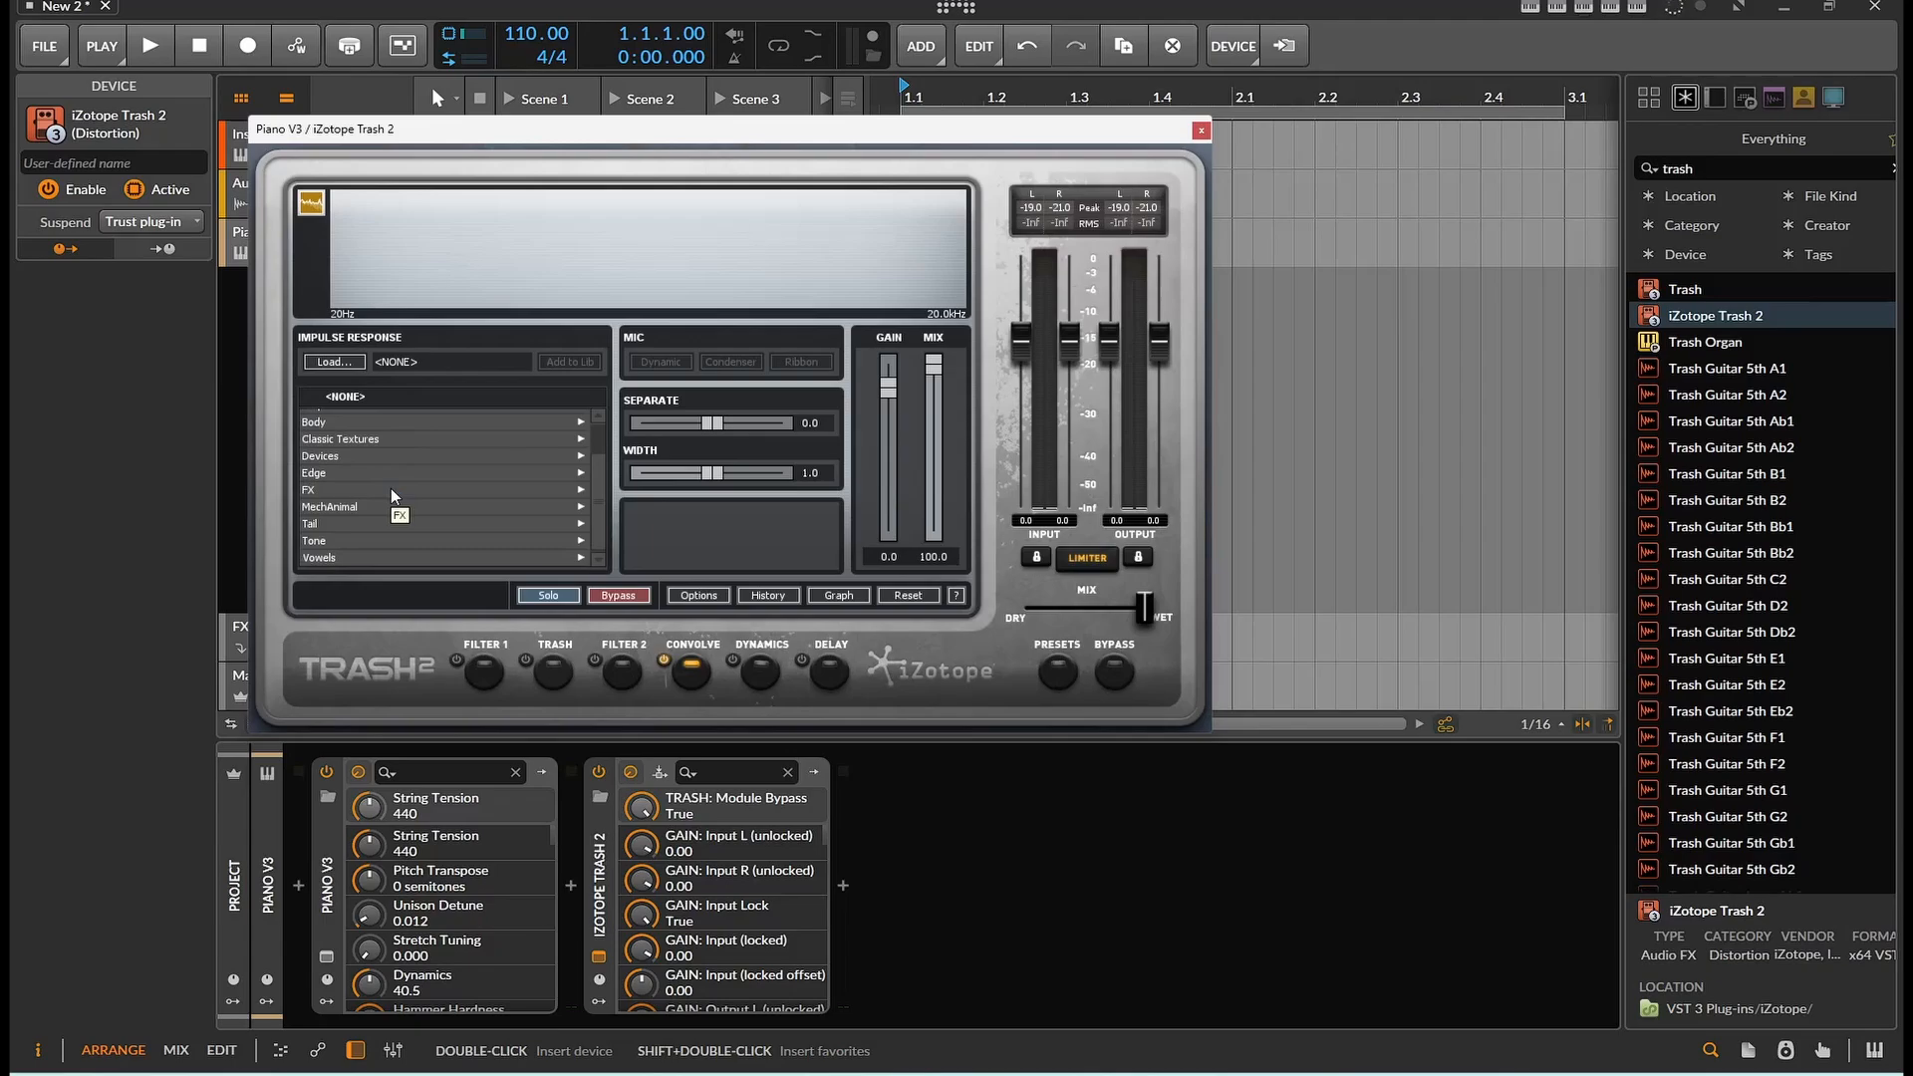
{"action": "left_click", "coordinate": [378, 506]}
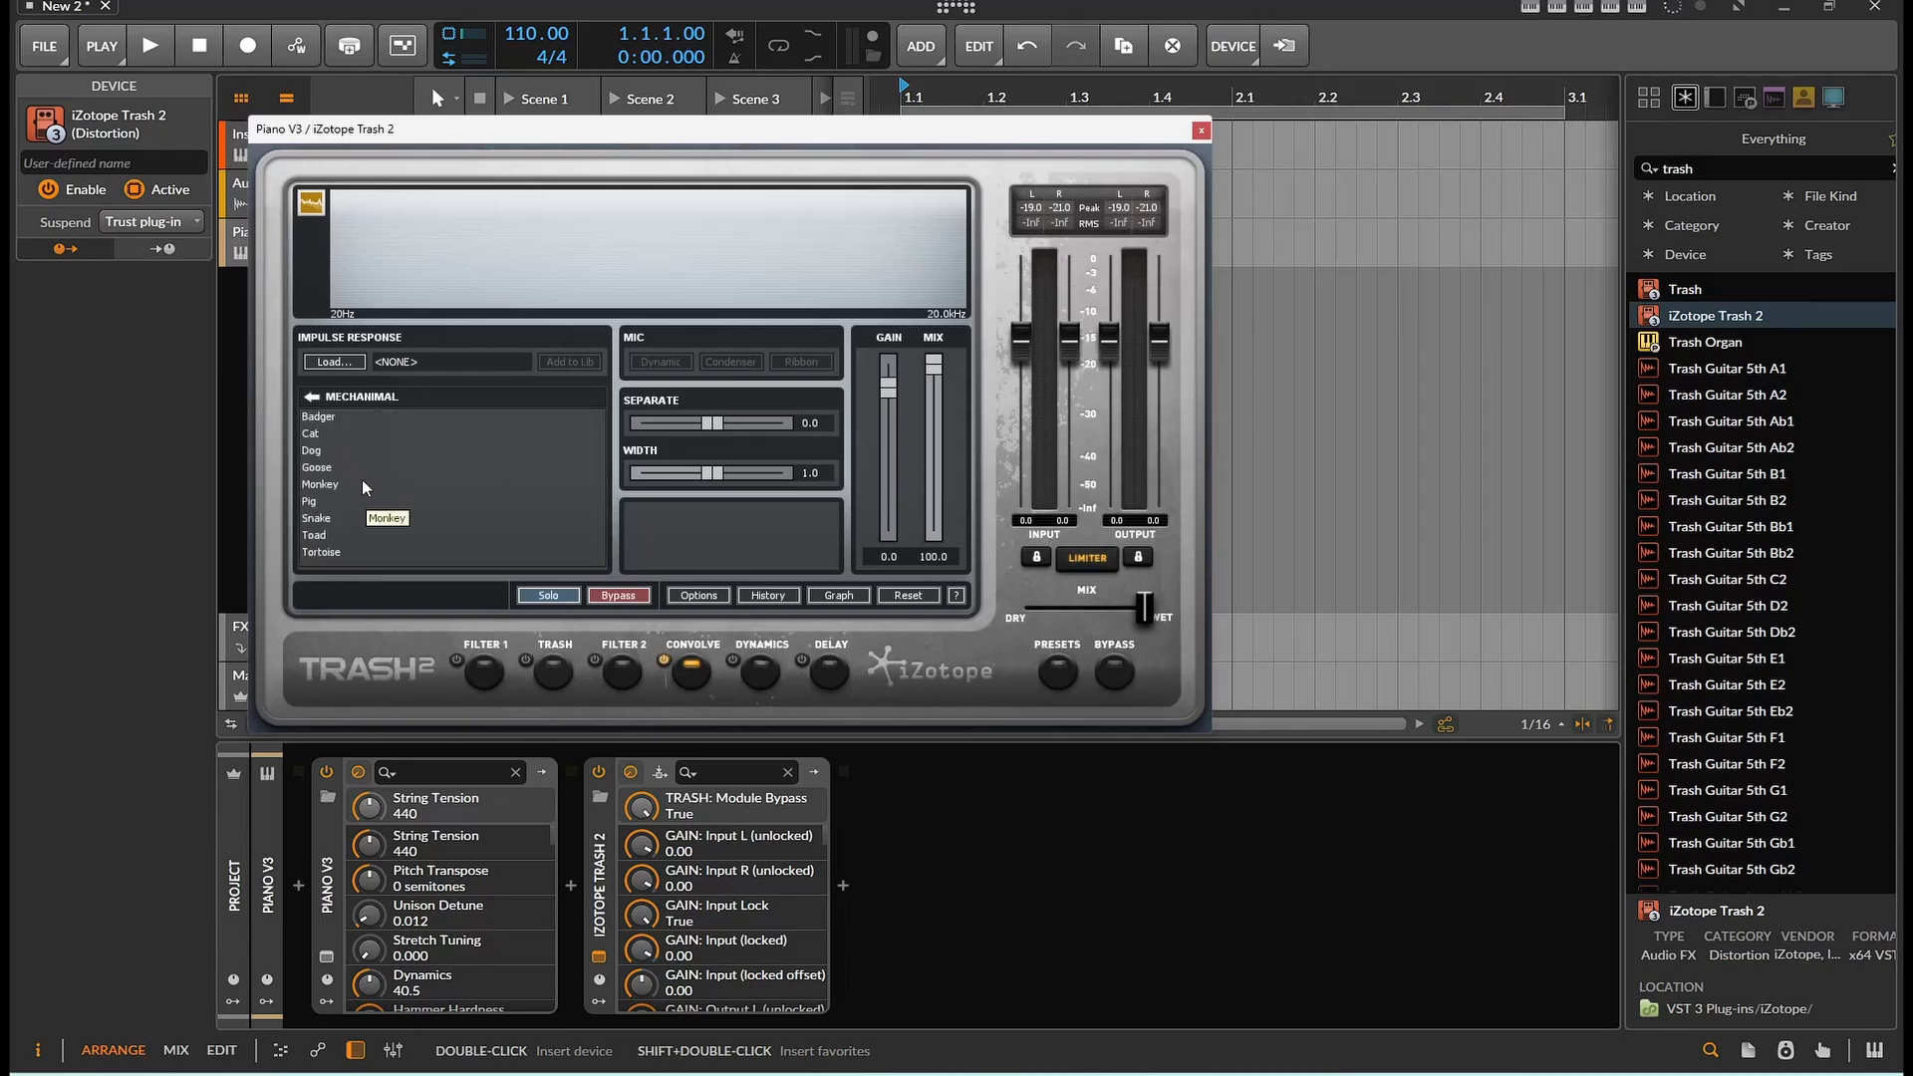
{"action": "left_click", "coordinate": [357, 466]}
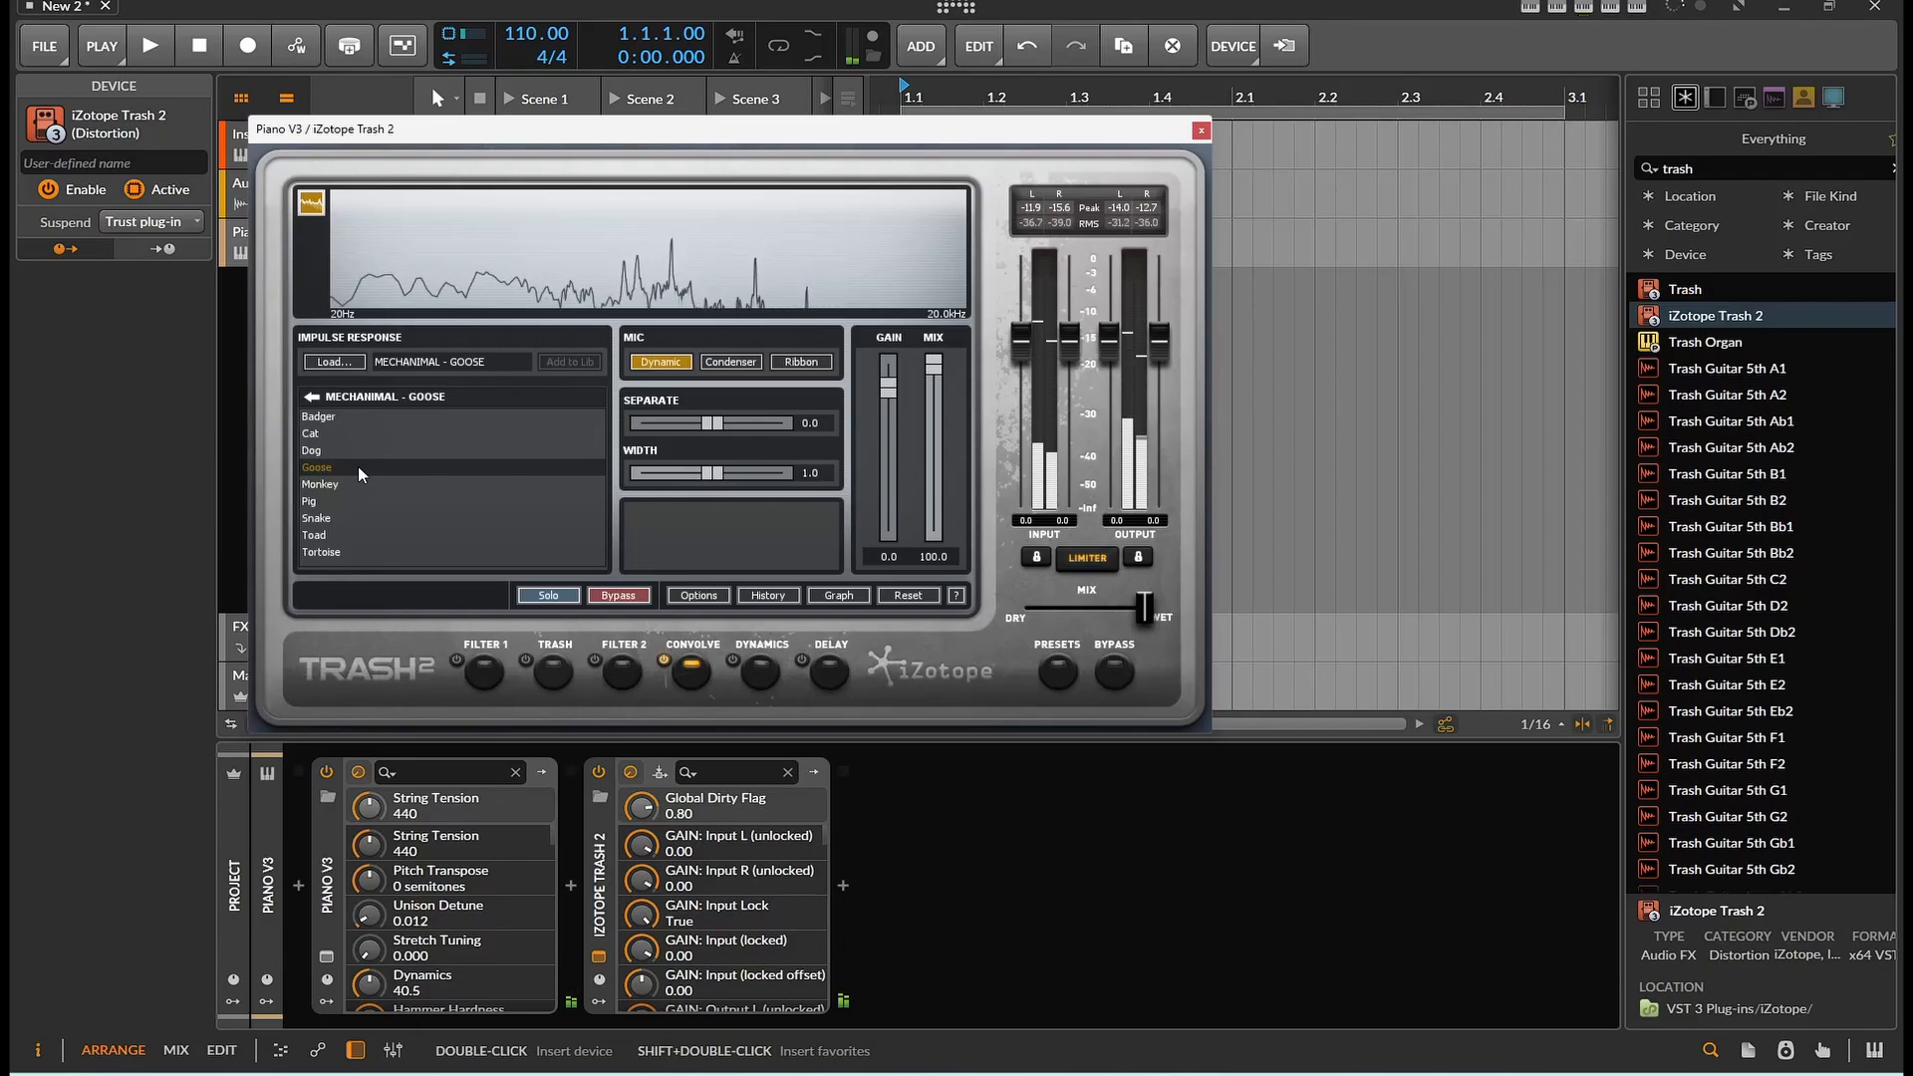
{"action": "left_click", "coordinate": [330, 450]}
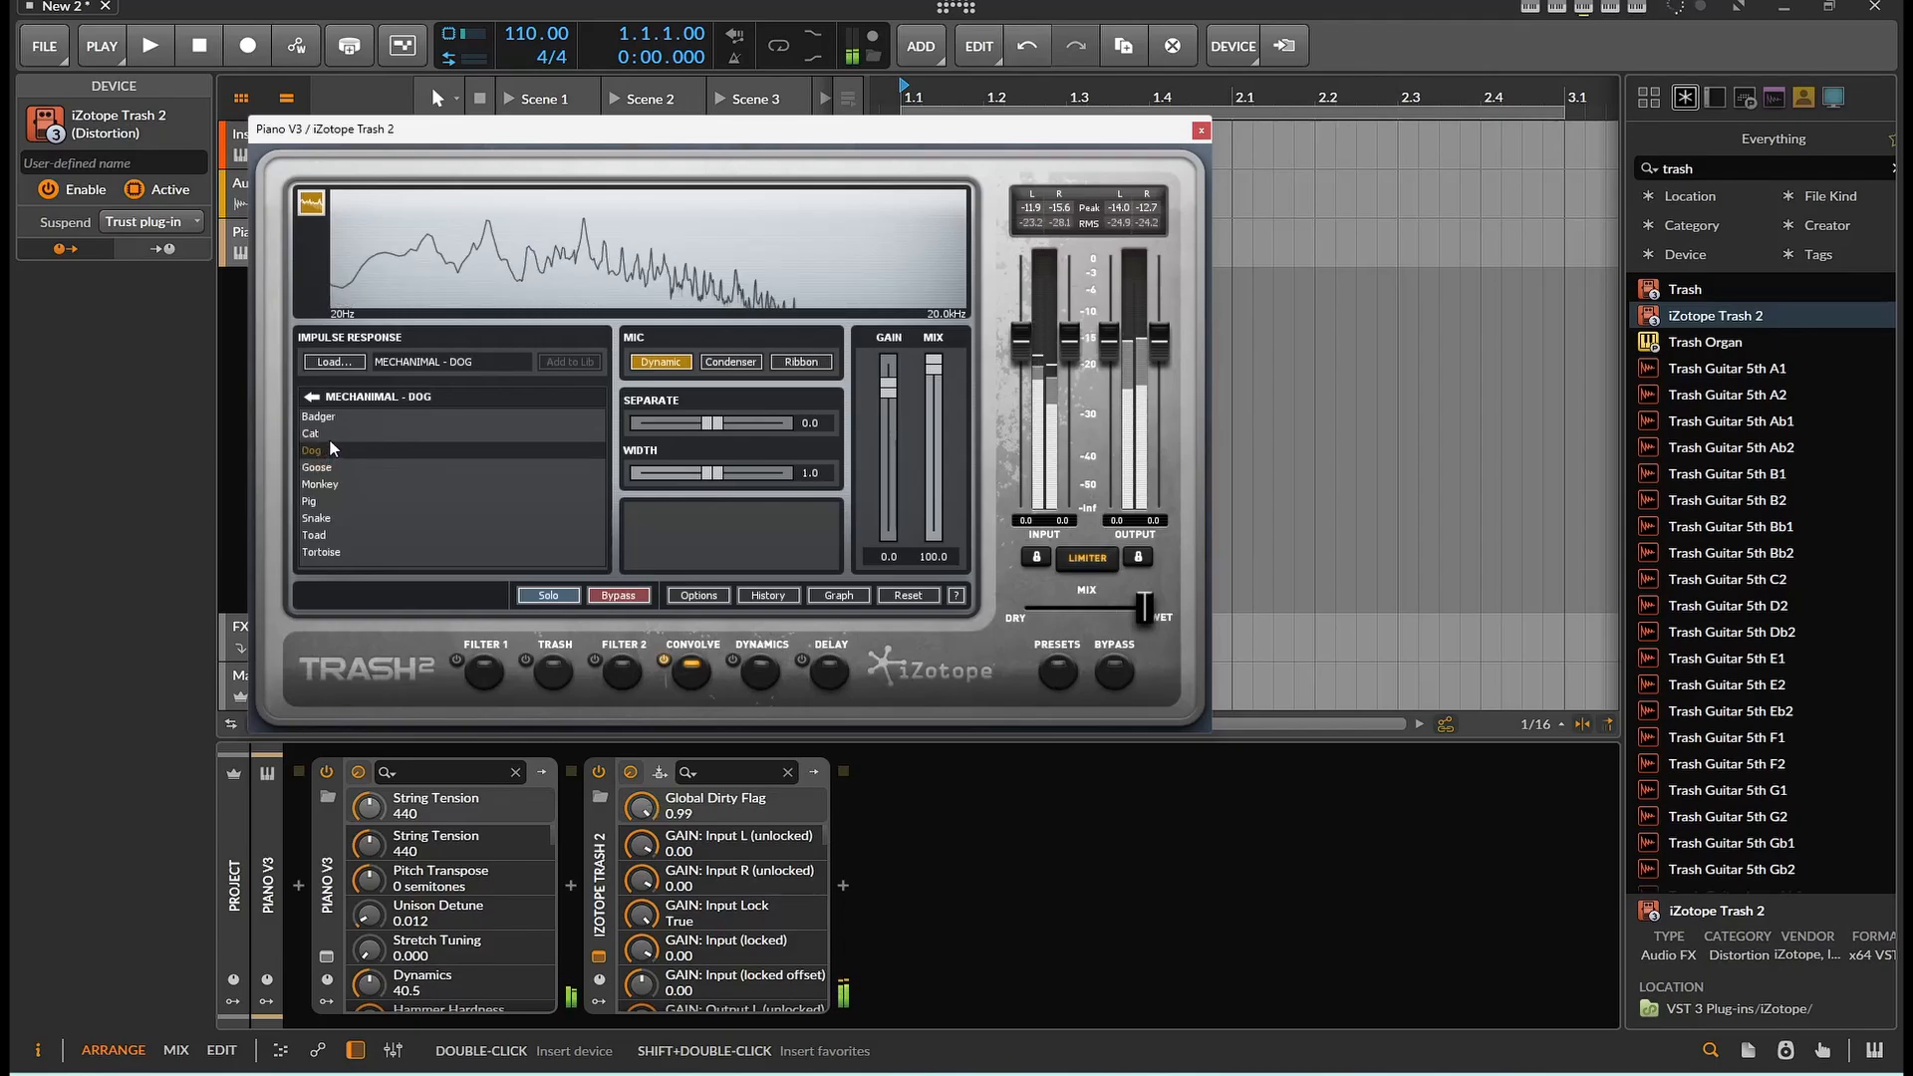
{"action": "left_click", "coordinate": [327, 419]}
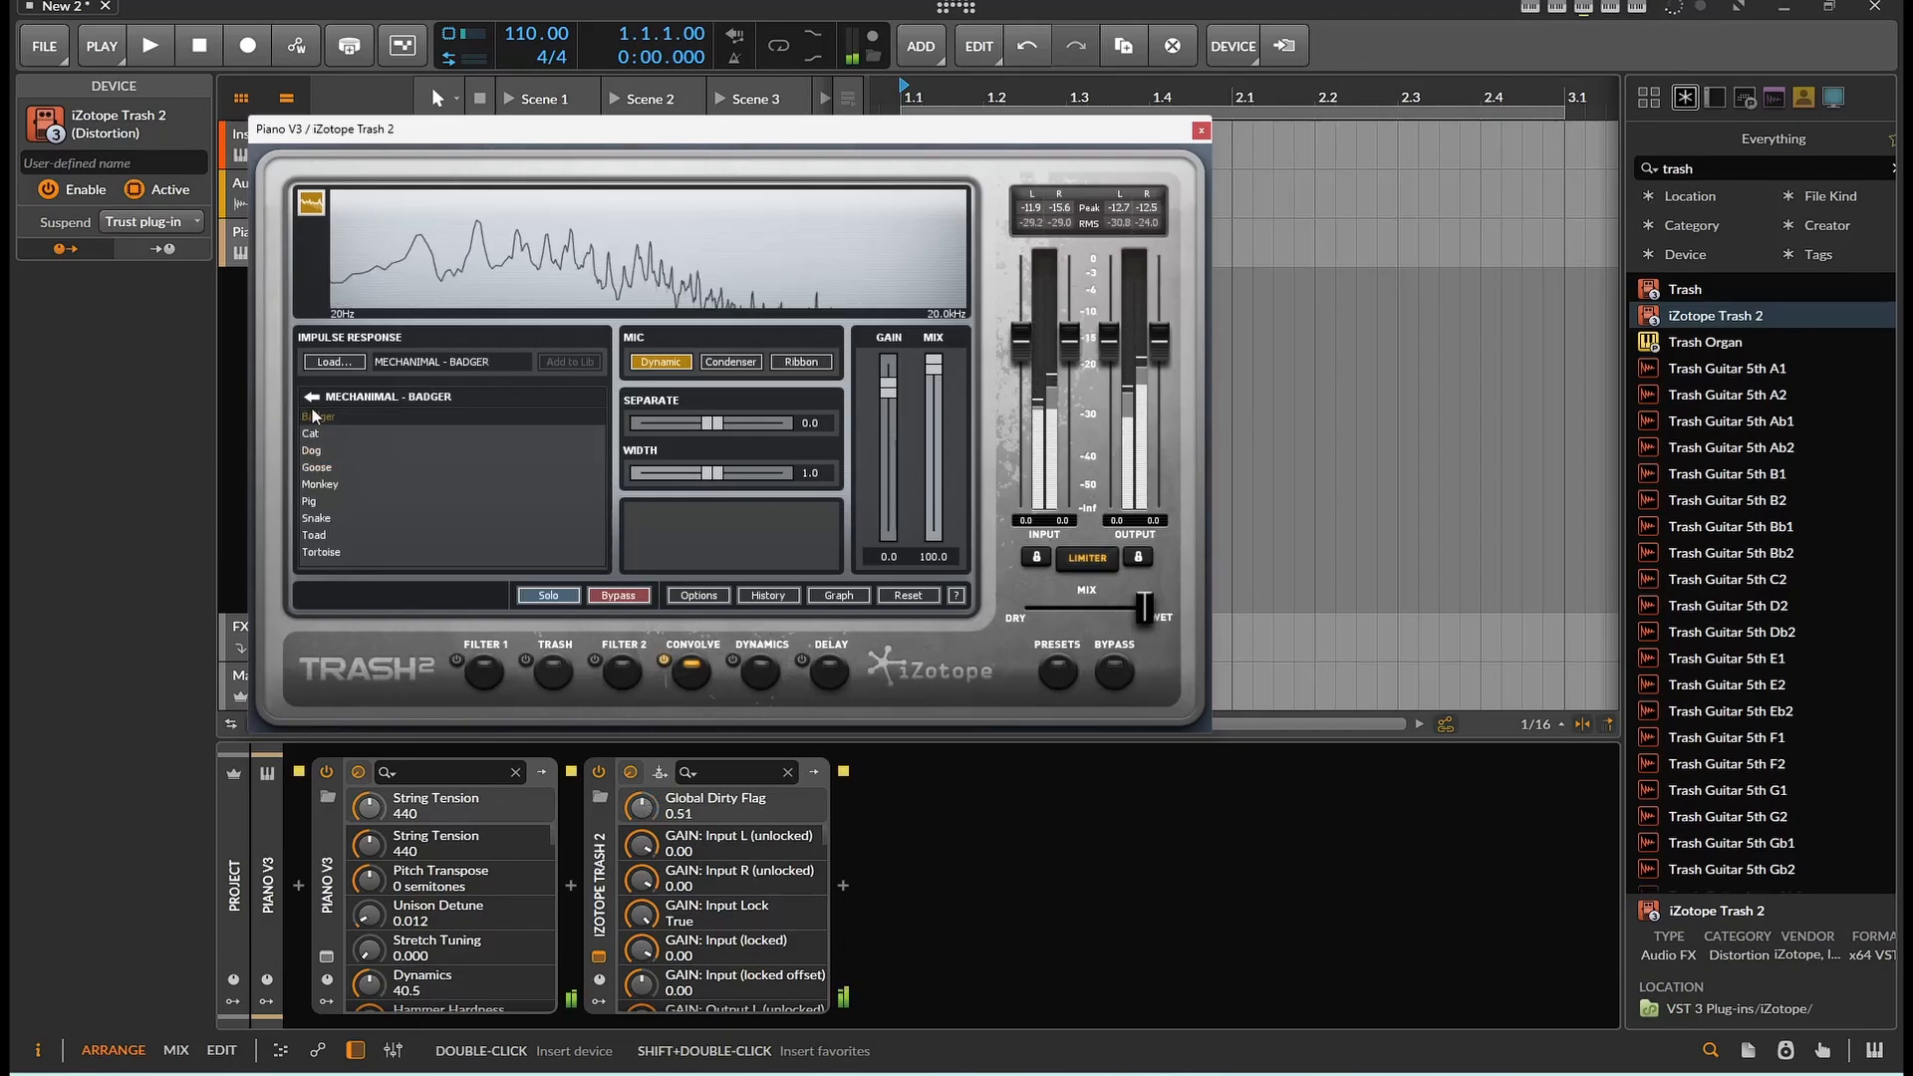
{"action": "left_click", "coordinate": [311, 396]}
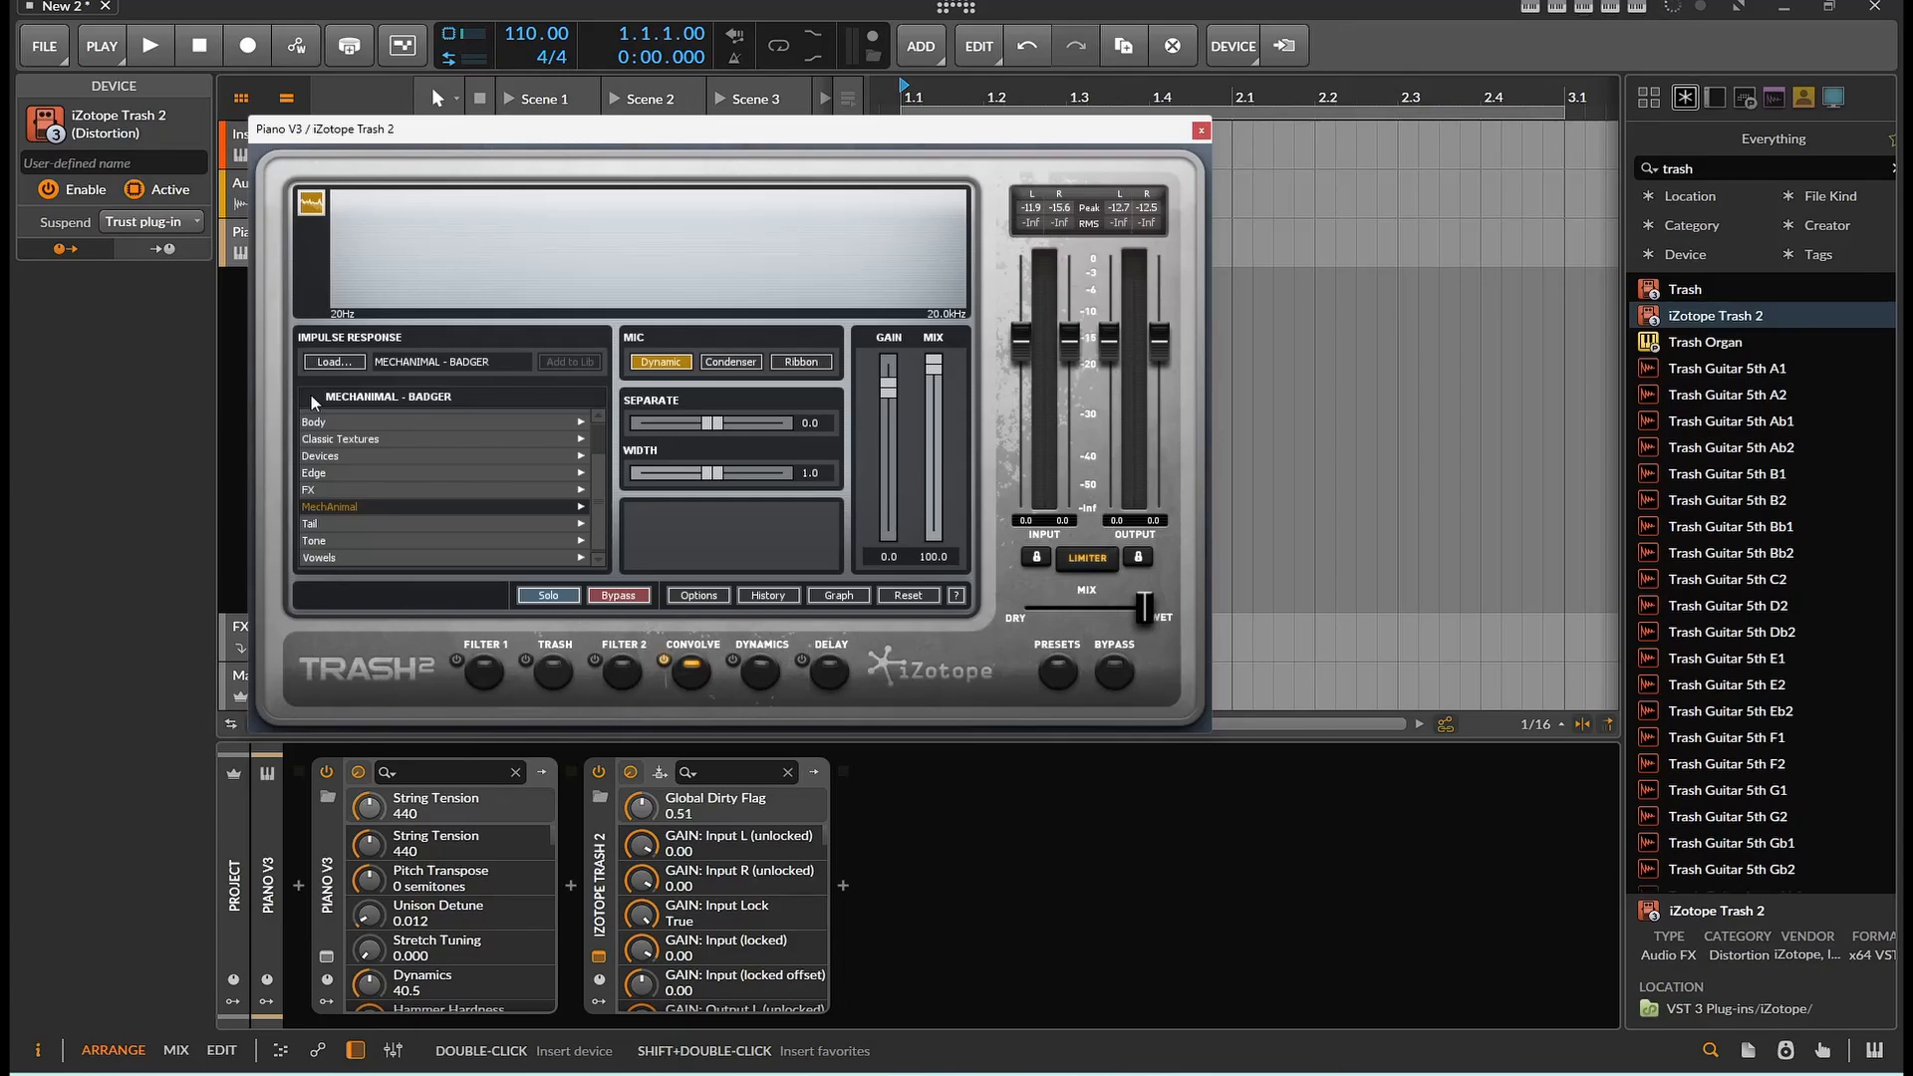
Audition the Tail impulses Liquid and Furr, and the Edge impulse Brood
{"action": "left_click", "coordinate": [332, 525]}
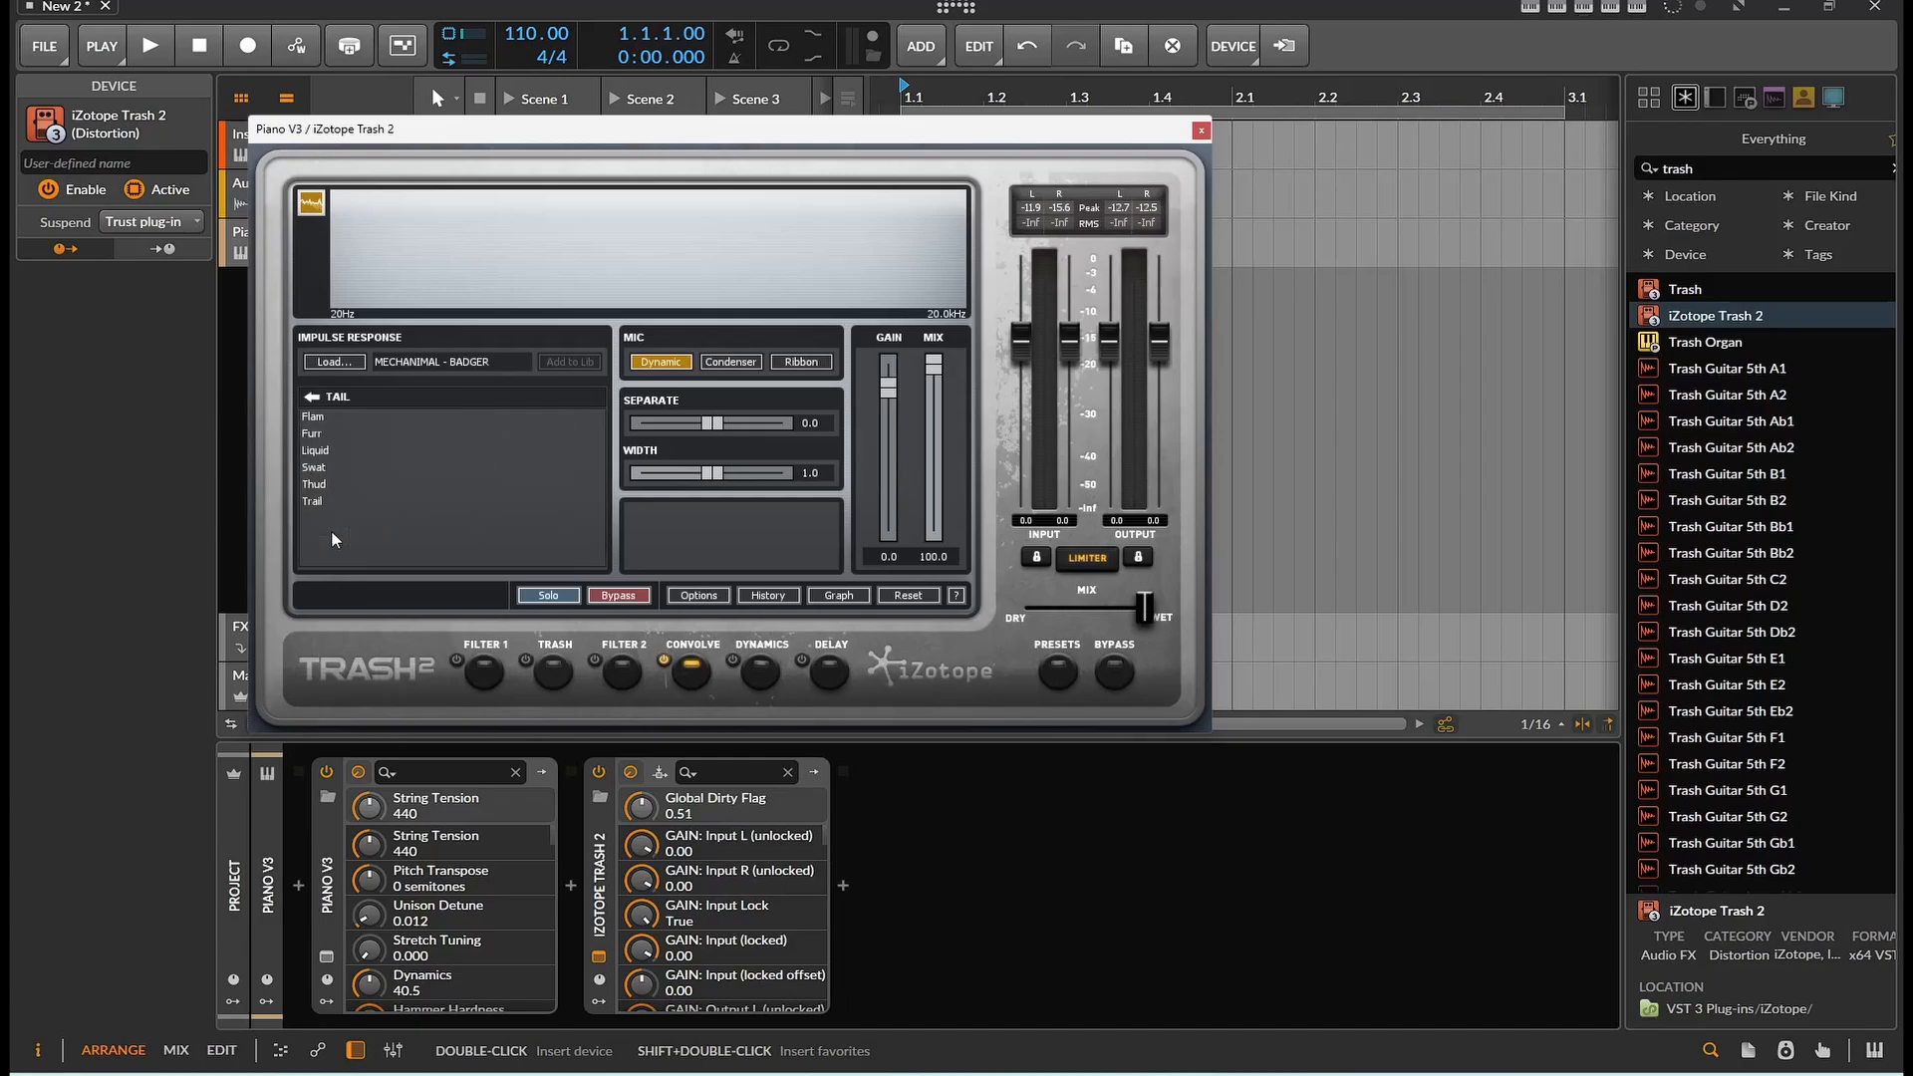
{"action": "left_click", "coordinate": [323, 454]}
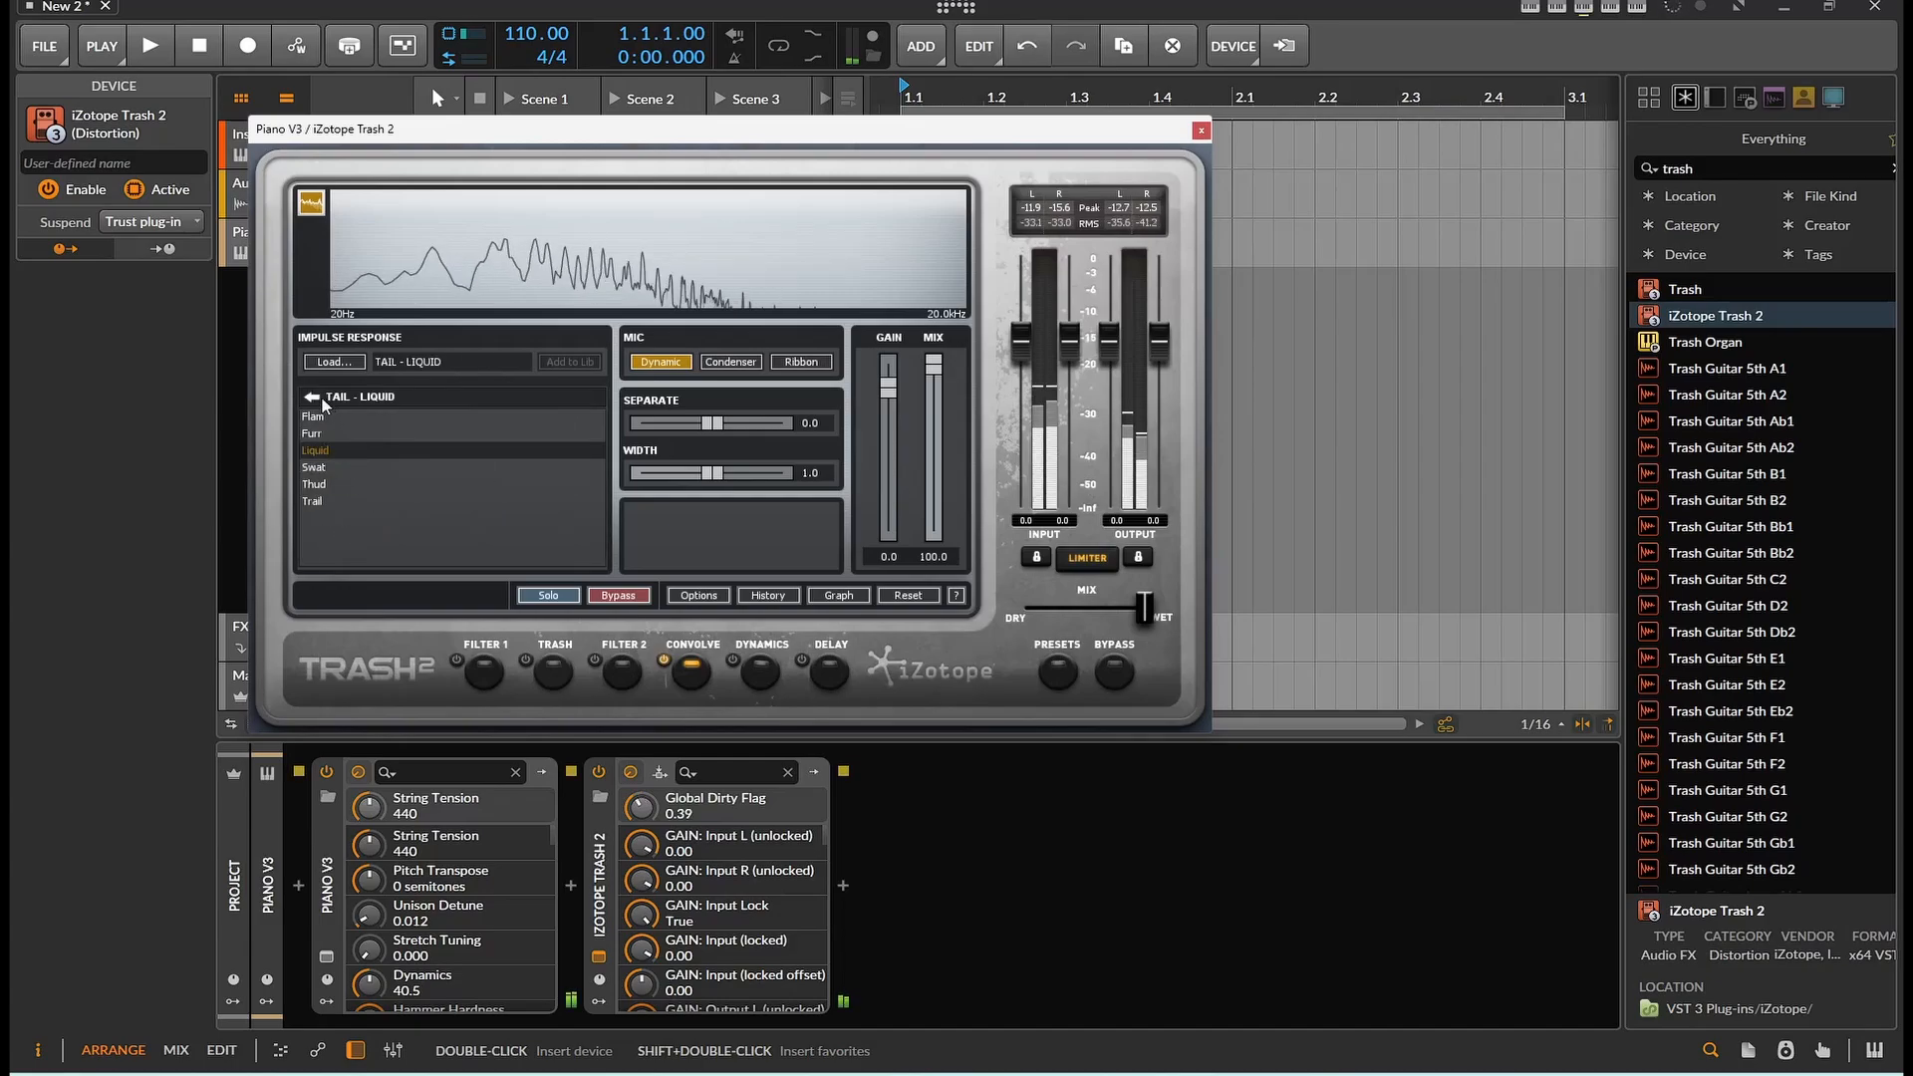
{"action": "left_click", "coordinate": [314, 435]}
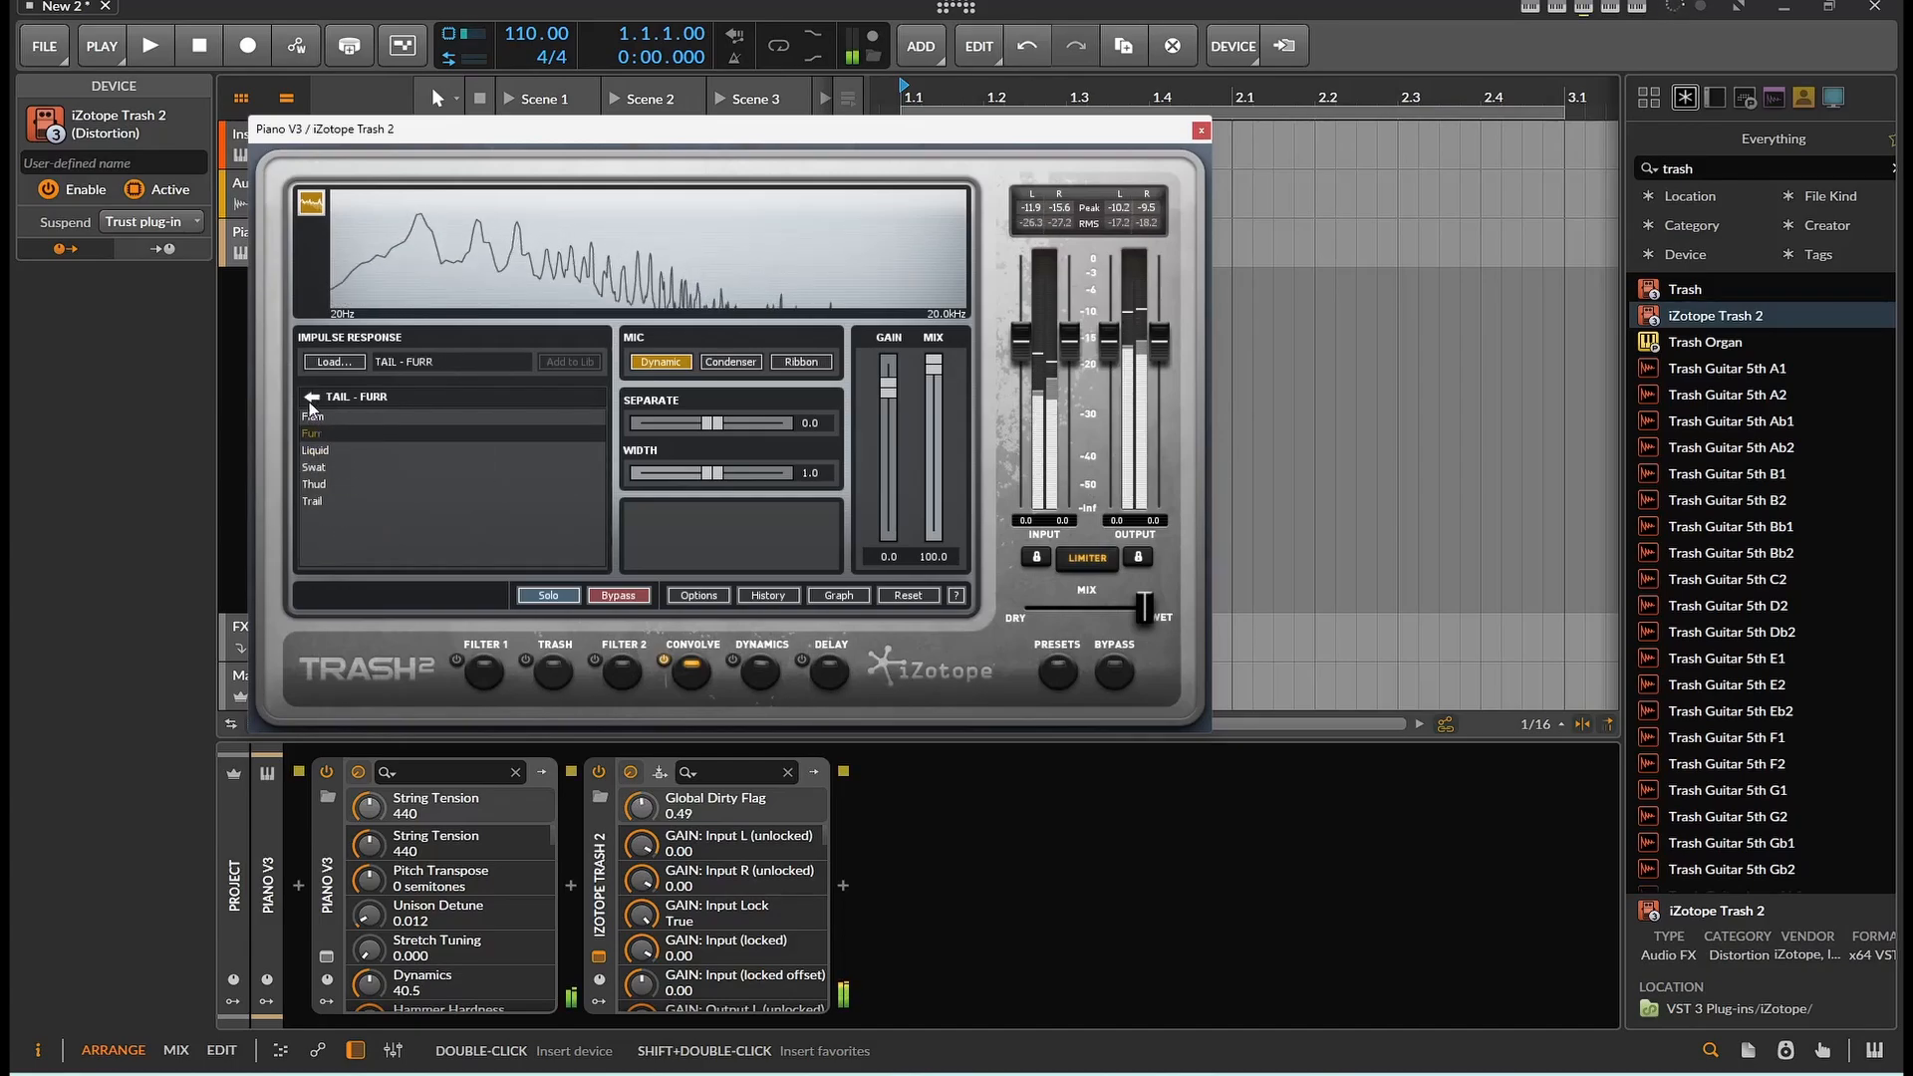
{"action": "left_click", "coordinate": [309, 400]}
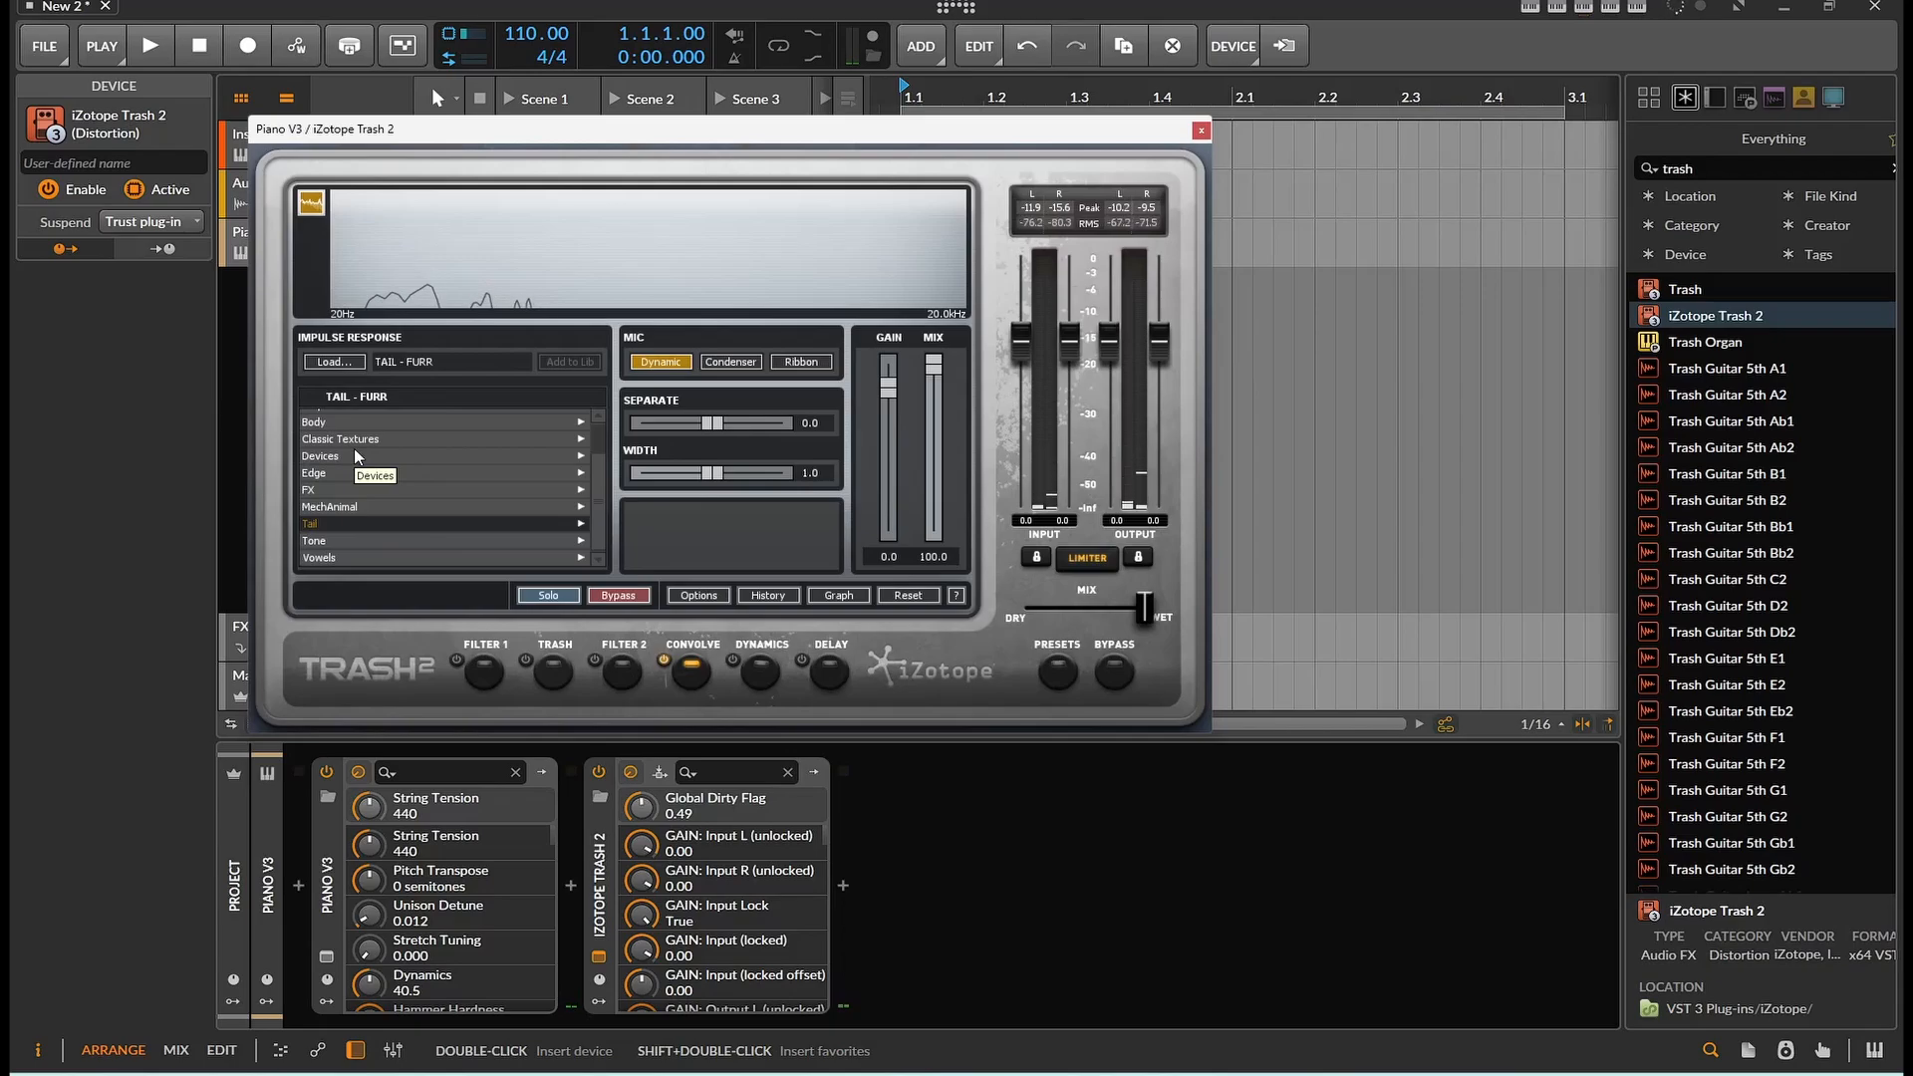
{"action": "left_click", "coordinate": [354, 469]}
{"action": "left_click", "coordinate": [351, 468]}
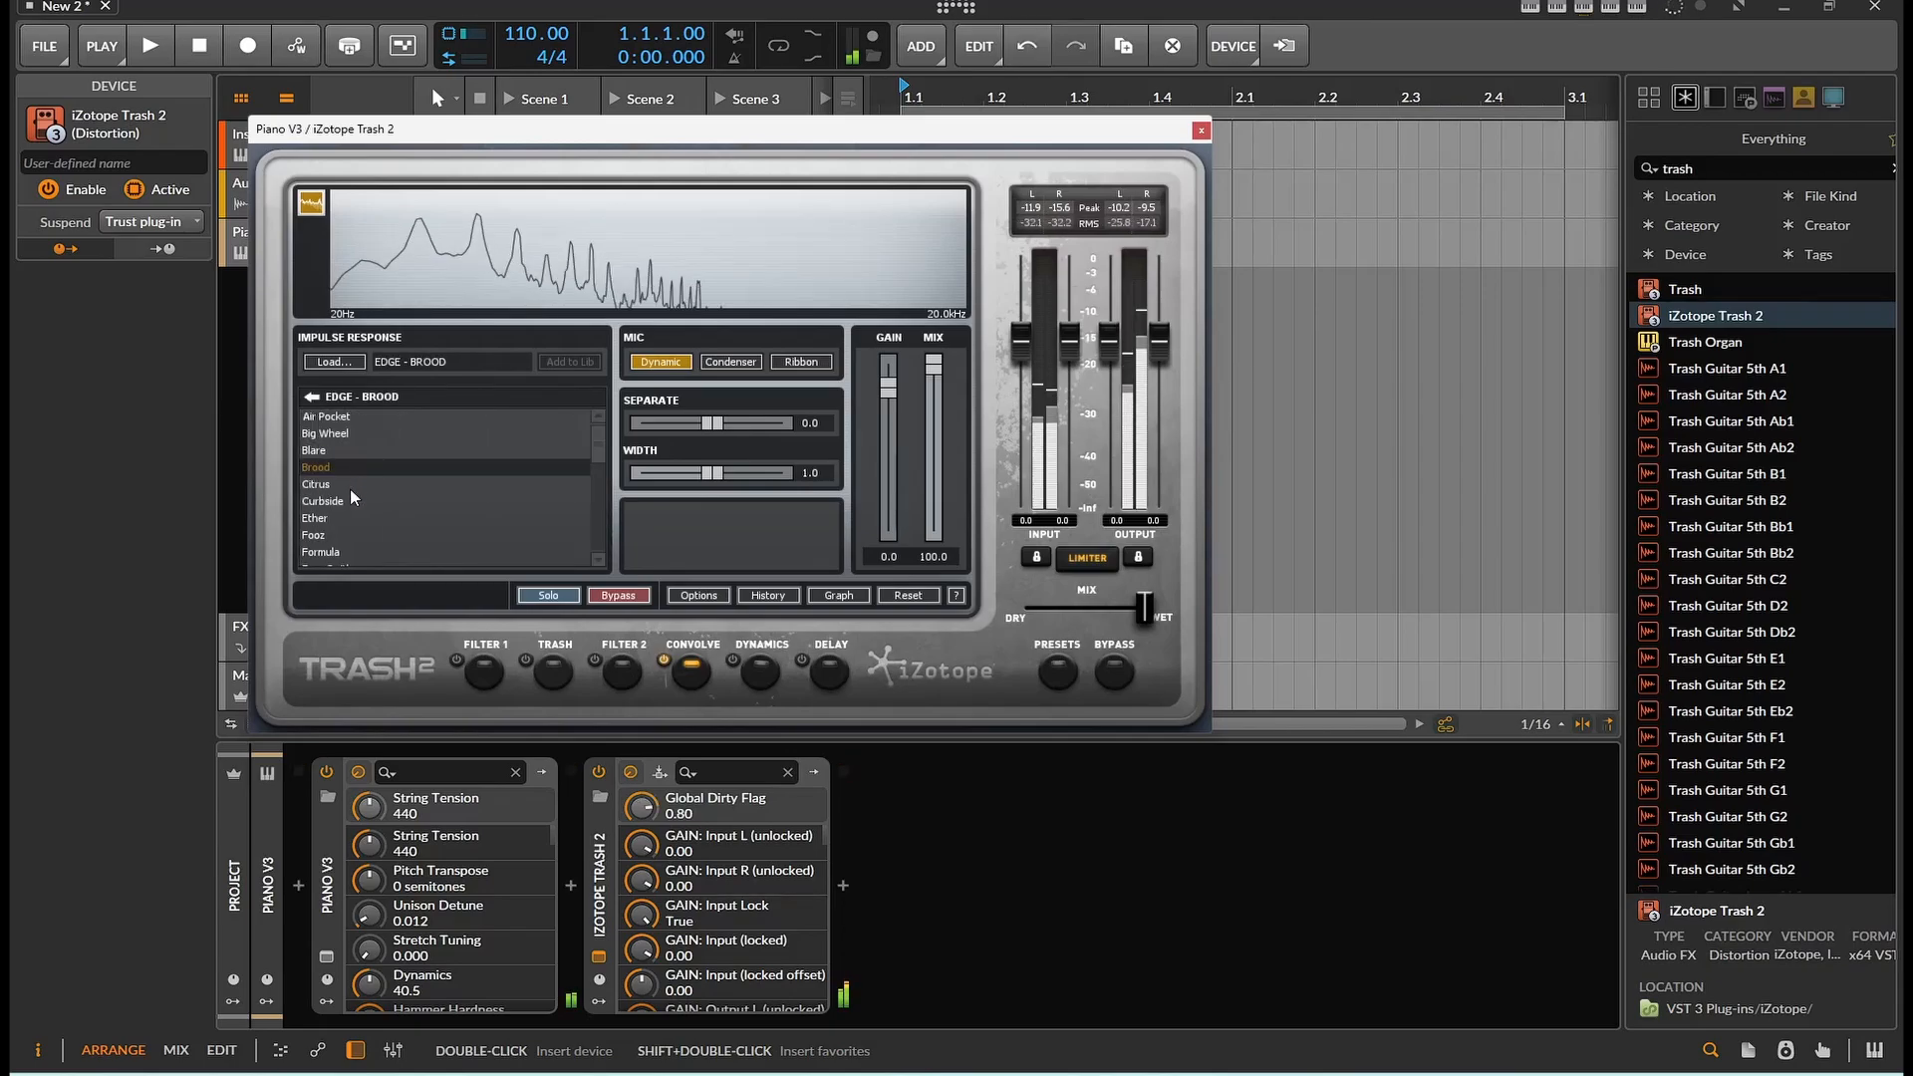
Load General 01 Campsite Fire.wav and then General 01 Baby Talk.wav as custom impulse files
{"action": "left_click", "coordinate": [327, 363]}
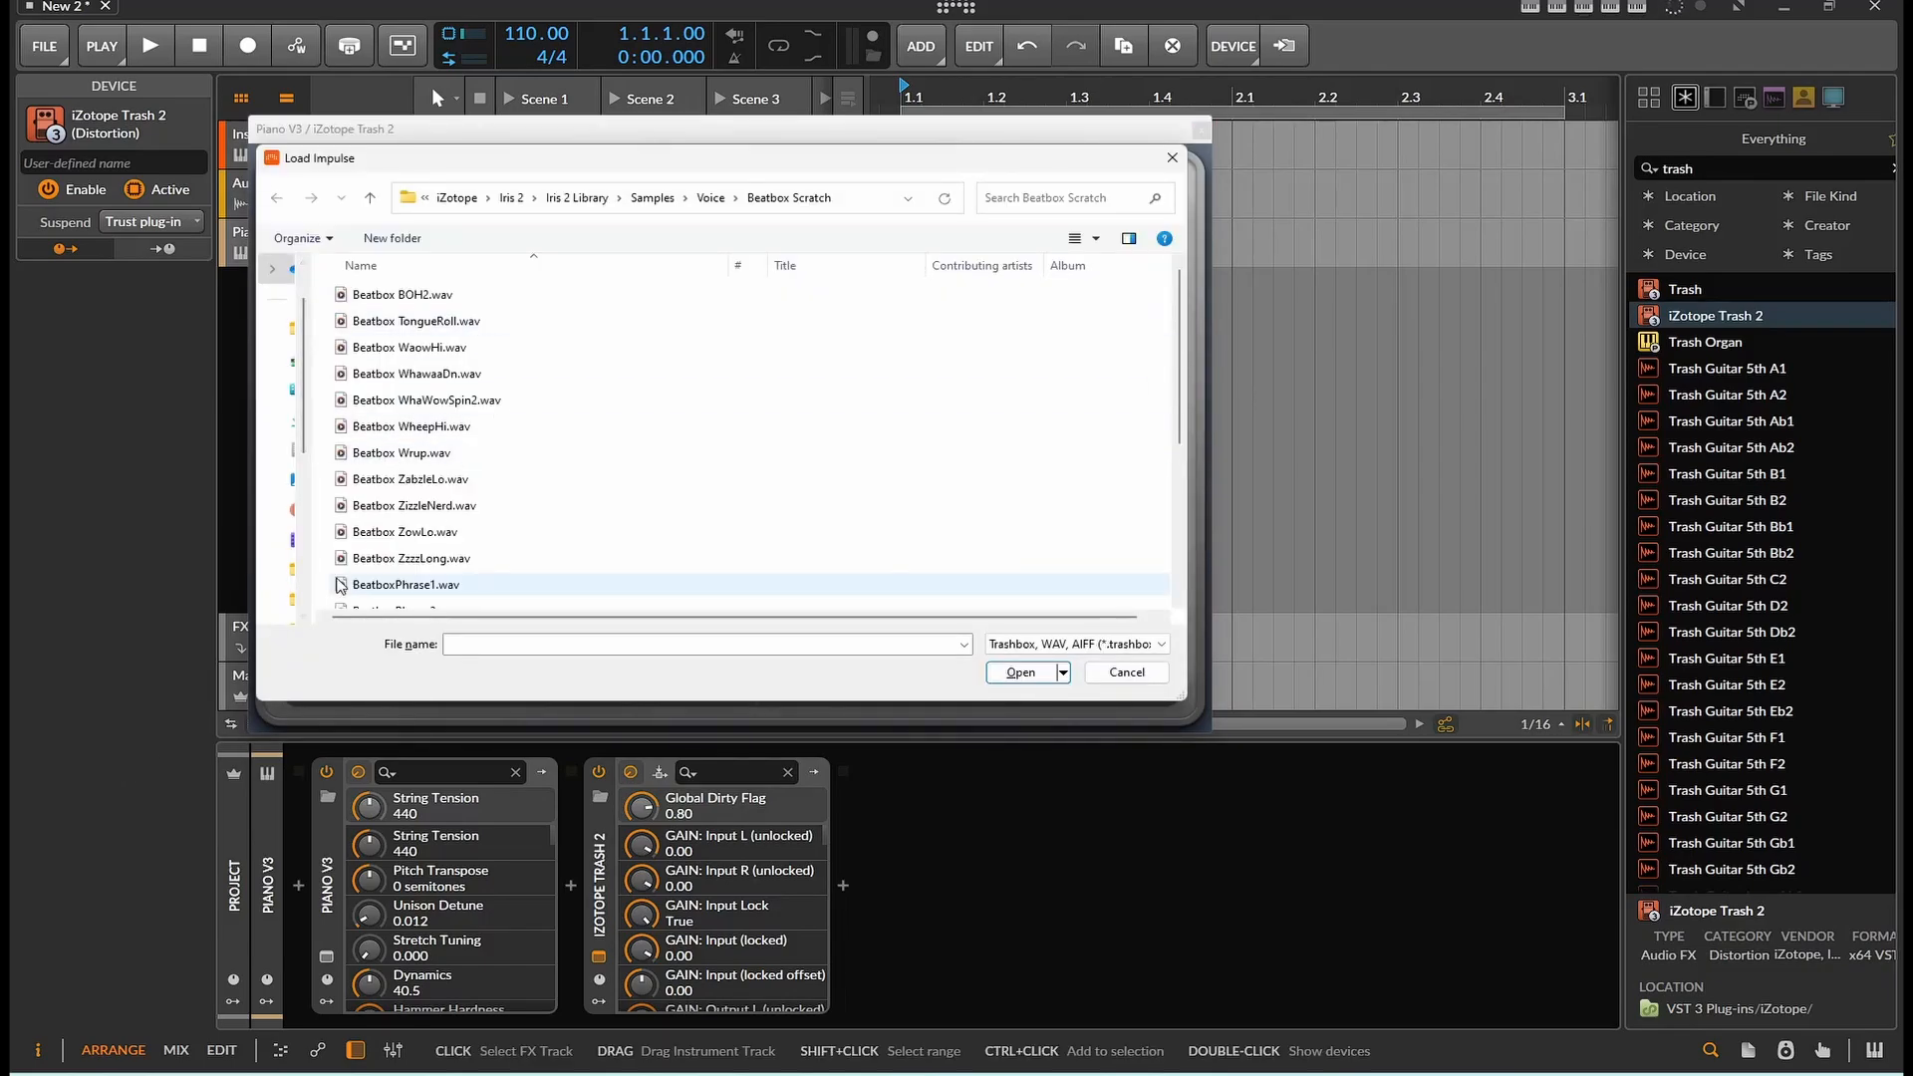
{"action": "scroll", "coordinate": [478, 546], "scroll_direction": "down", "scroll_amount": 4}
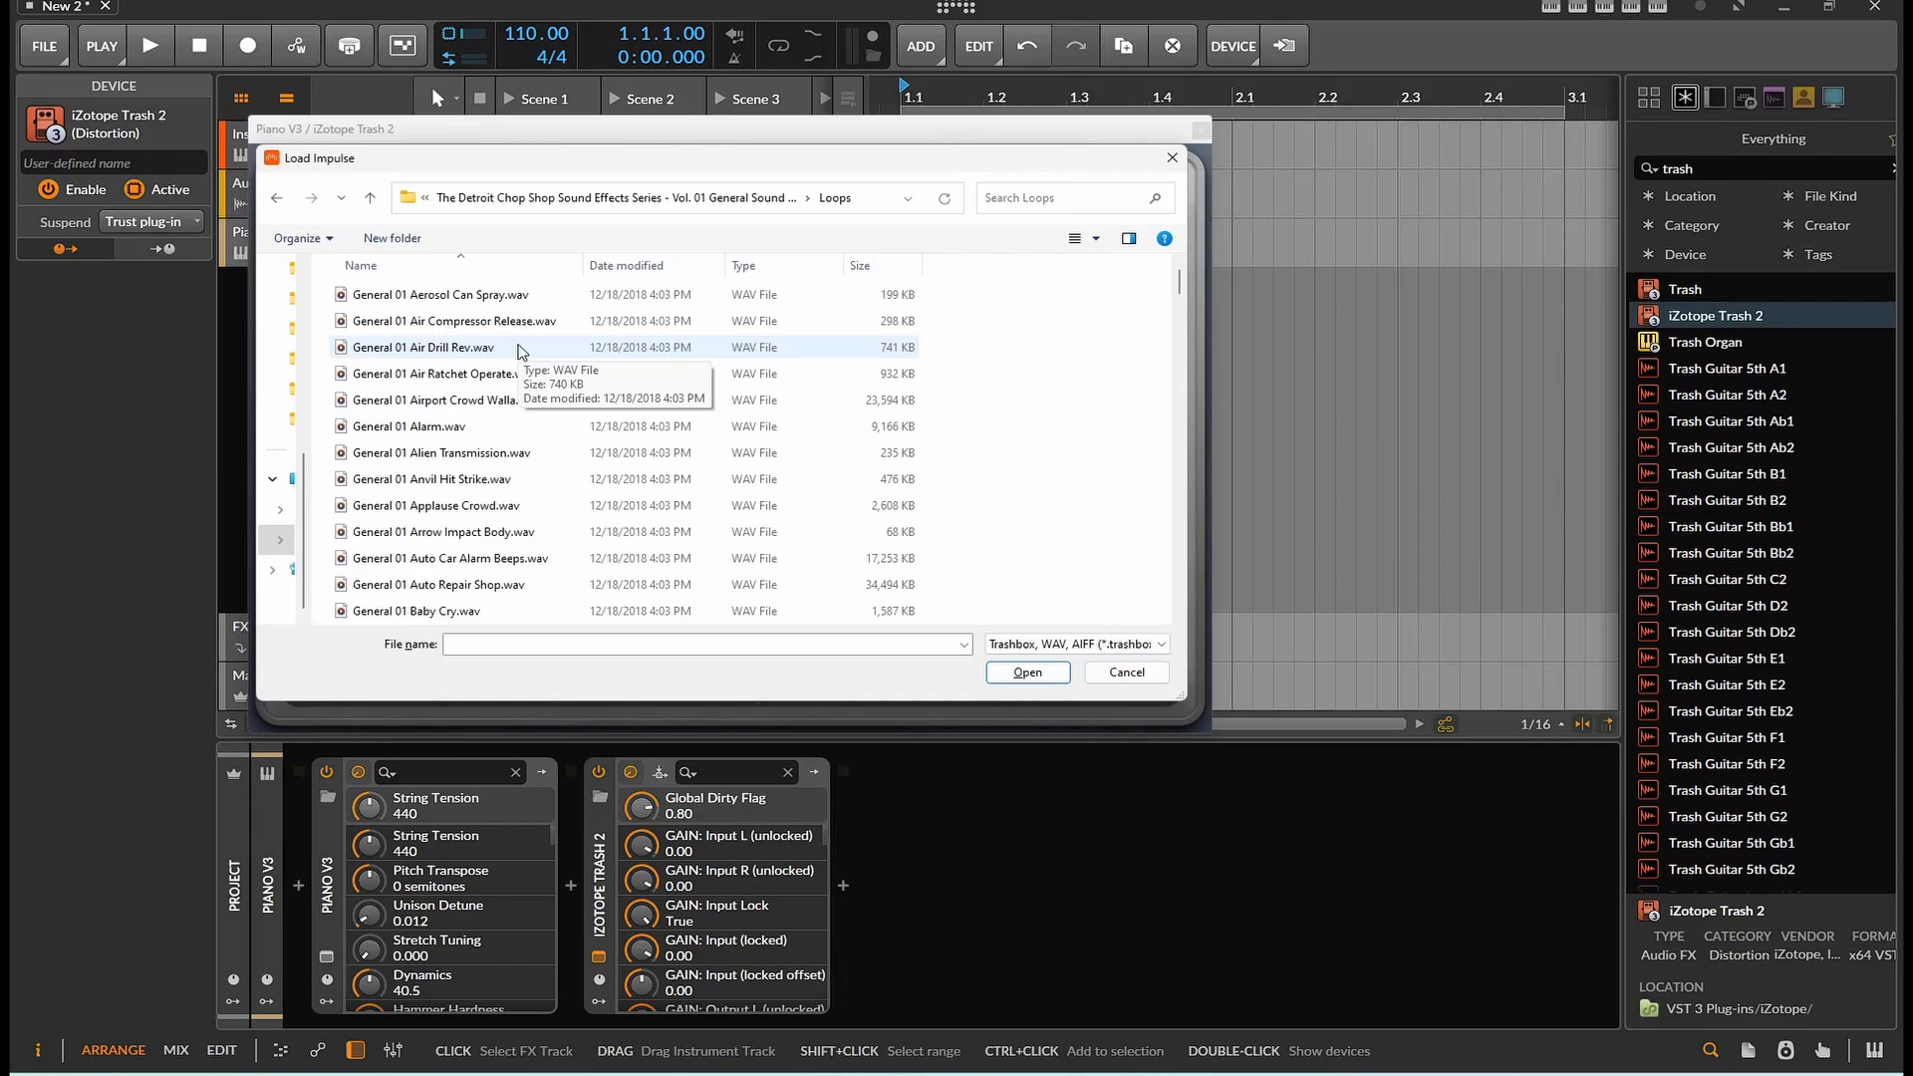
{"action": "scroll", "coordinate": [508, 480], "scroll_direction": "down", "scroll_amount": 3}
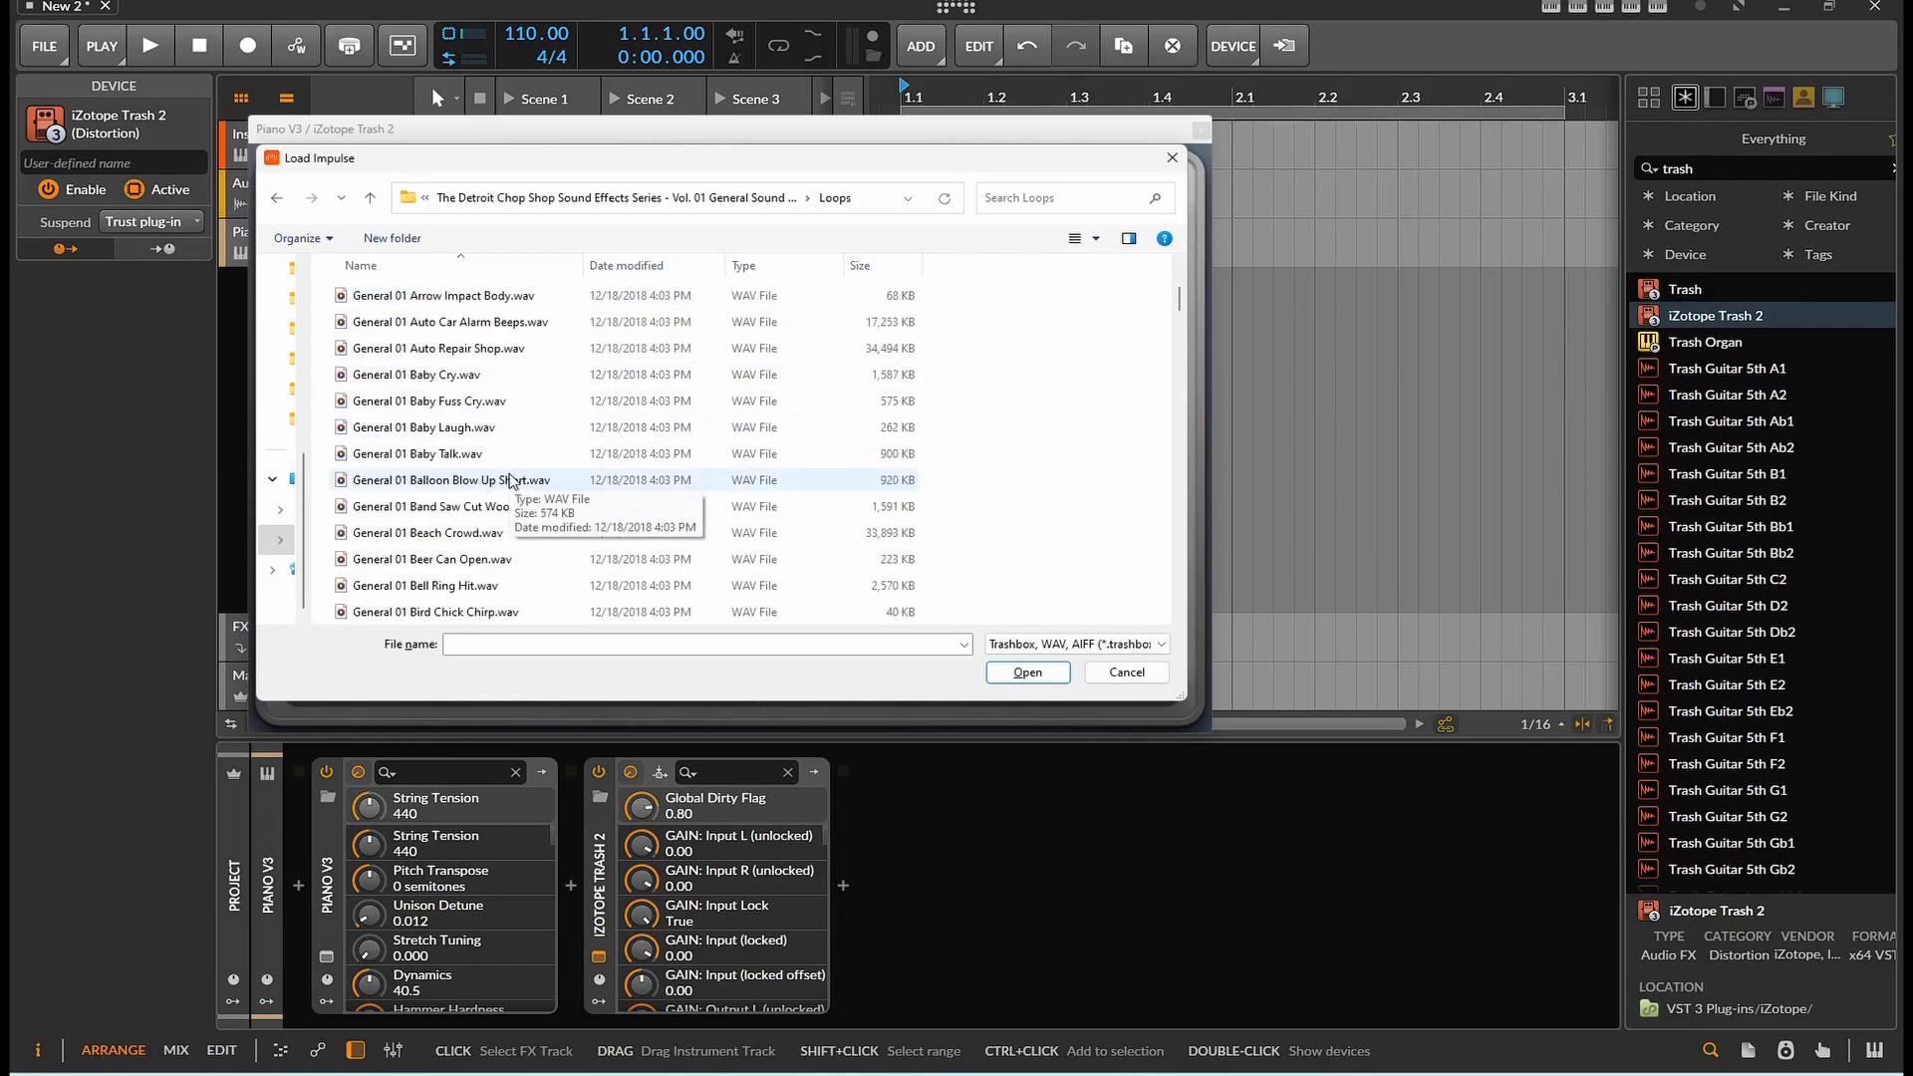
{"action": "scroll", "coordinate": [535, 500], "scroll_direction": "down", "scroll_amount": 2}
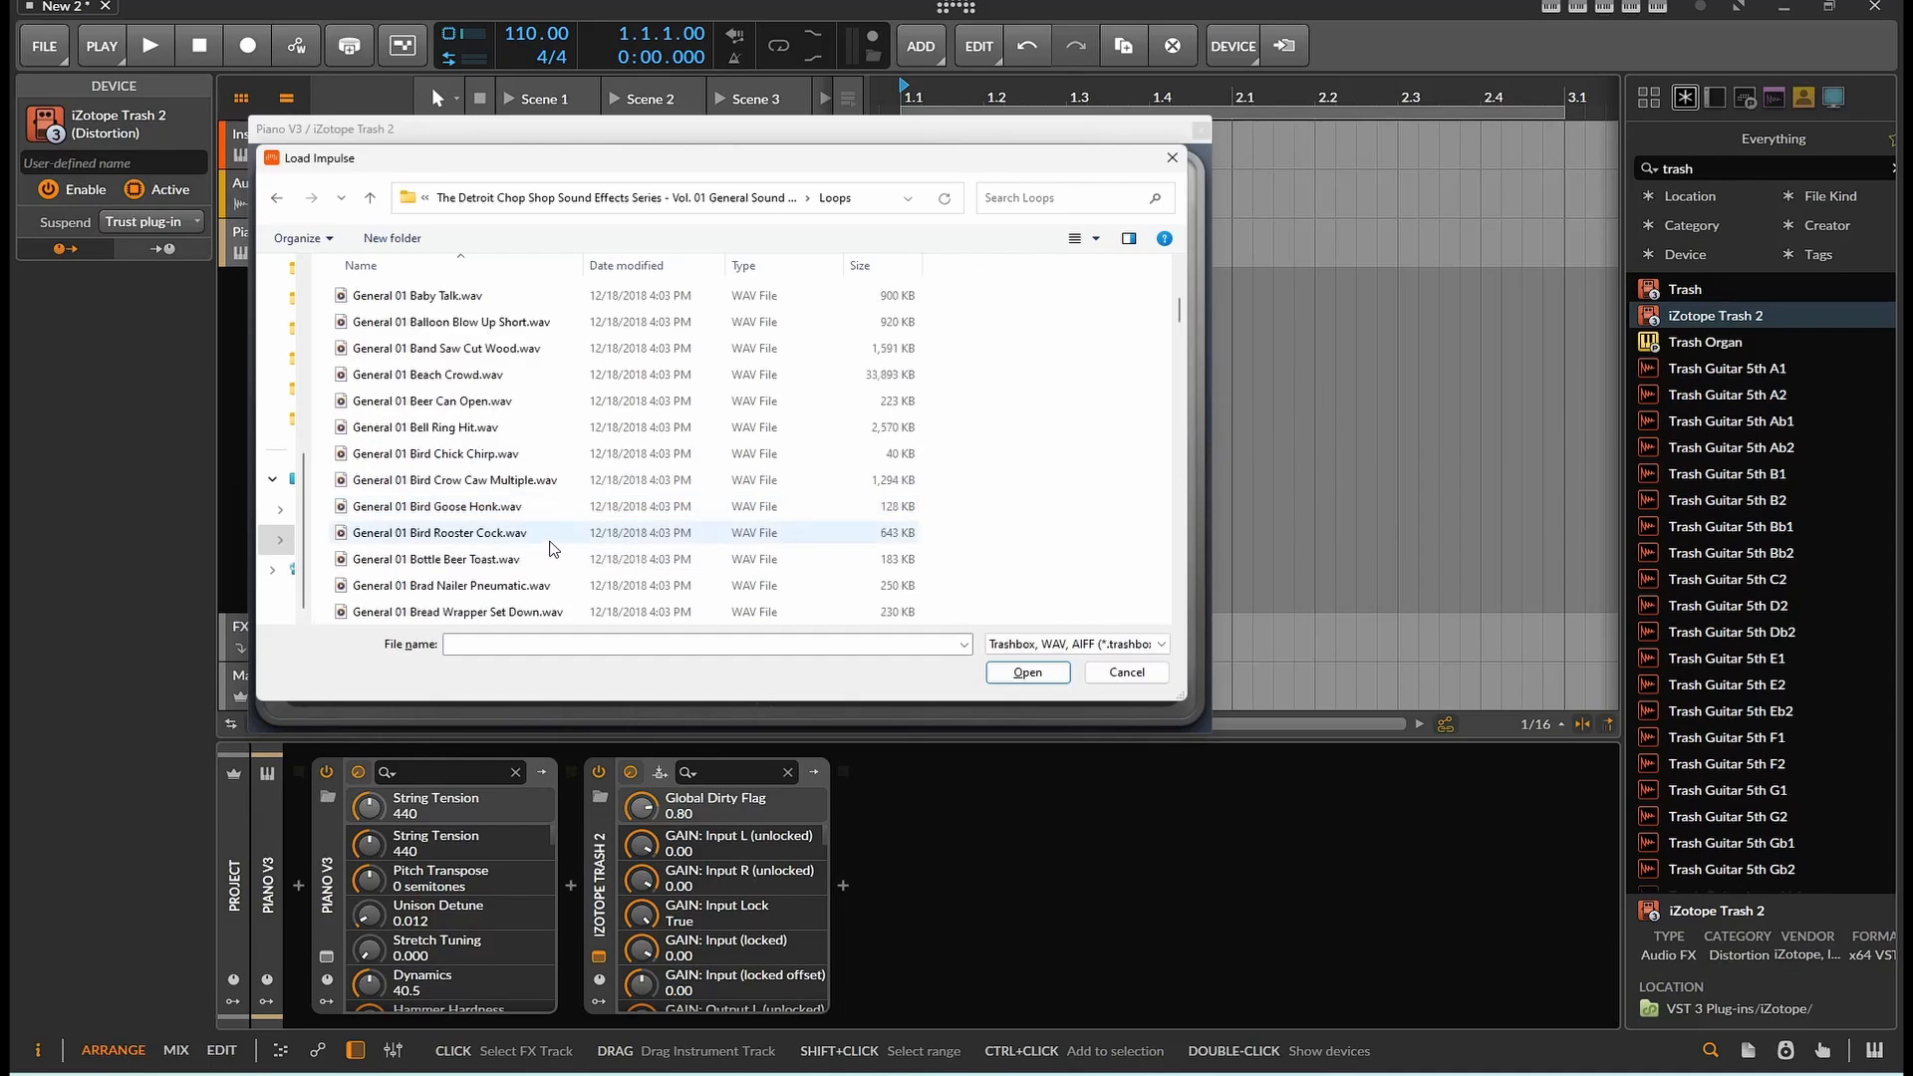
{"action": "scroll", "coordinate": [554, 540], "scroll_direction": "down", "scroll_amount": 1}
{"action": "scroll", "coordinate": [556, 488], "scroll_direction": "down", "scroll_amount": 3}
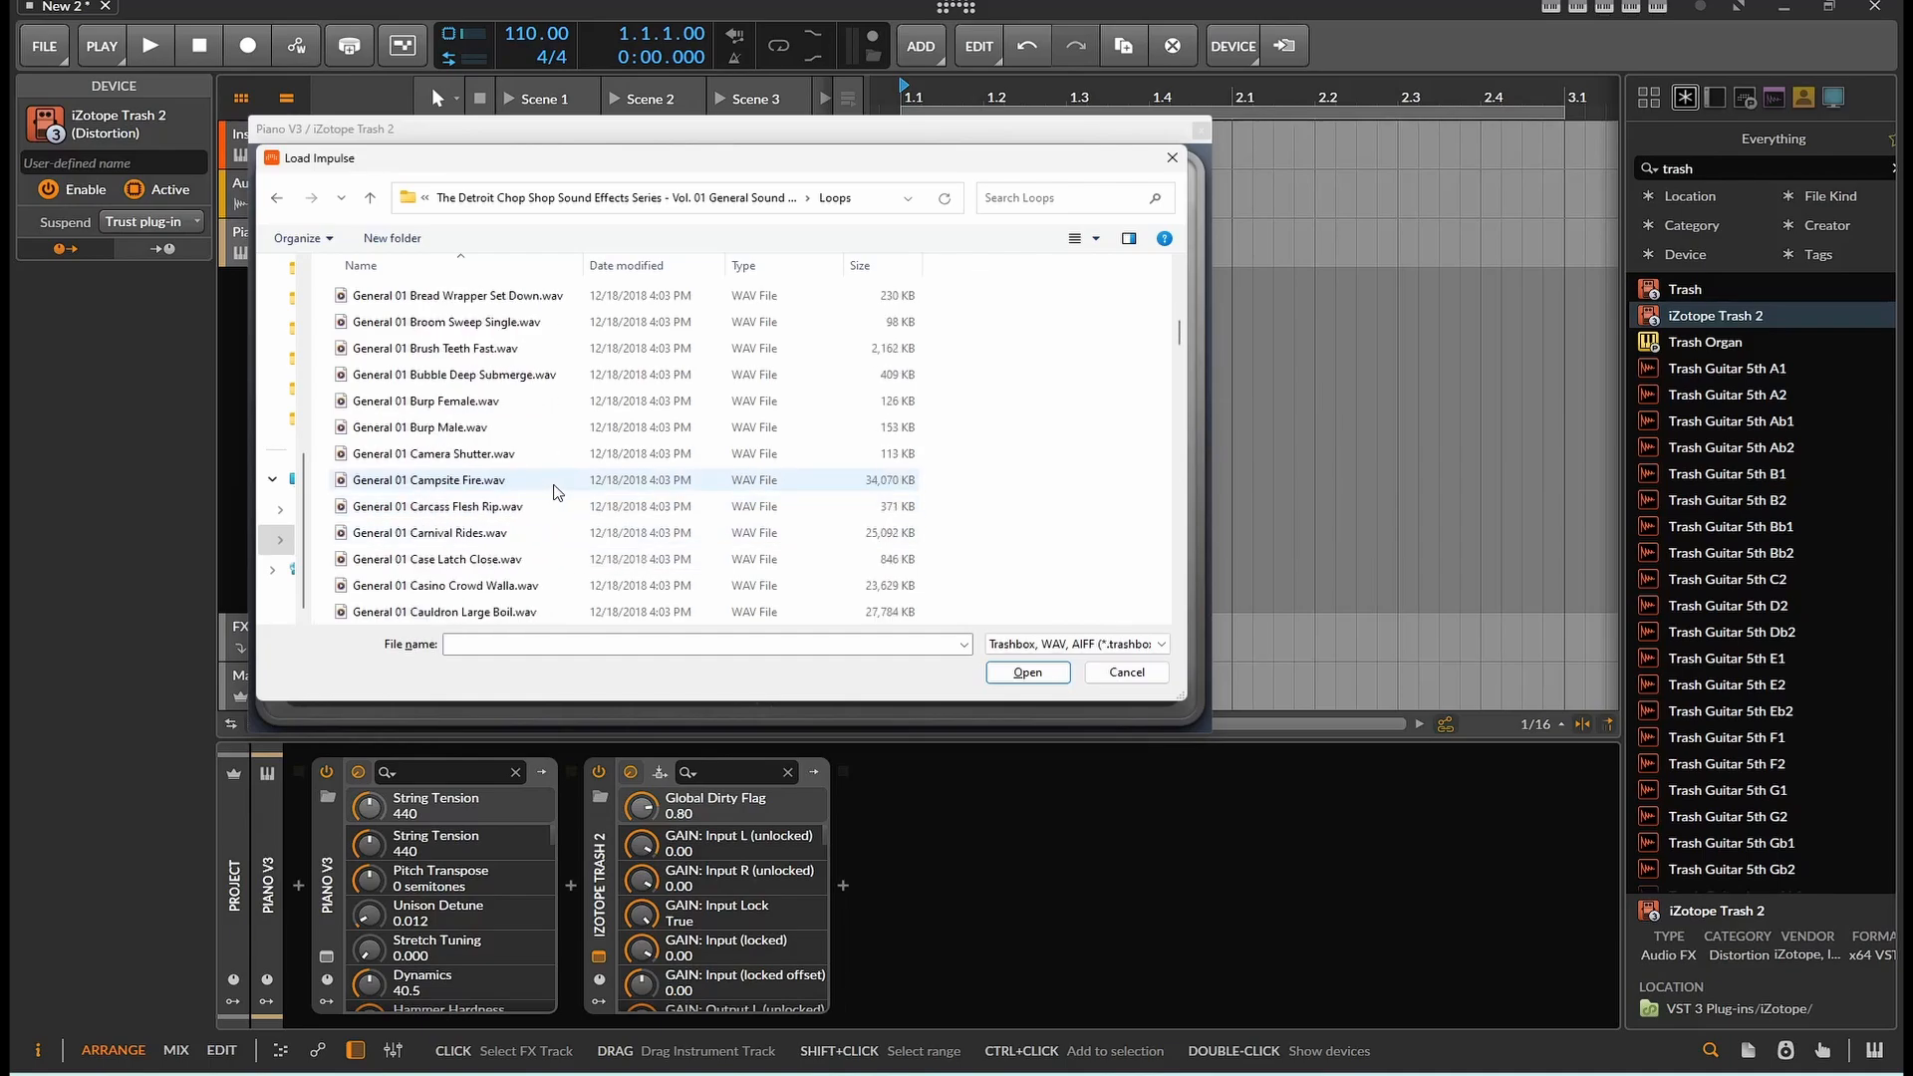
{"action": "left_click", "coordinate": [466, 483]}
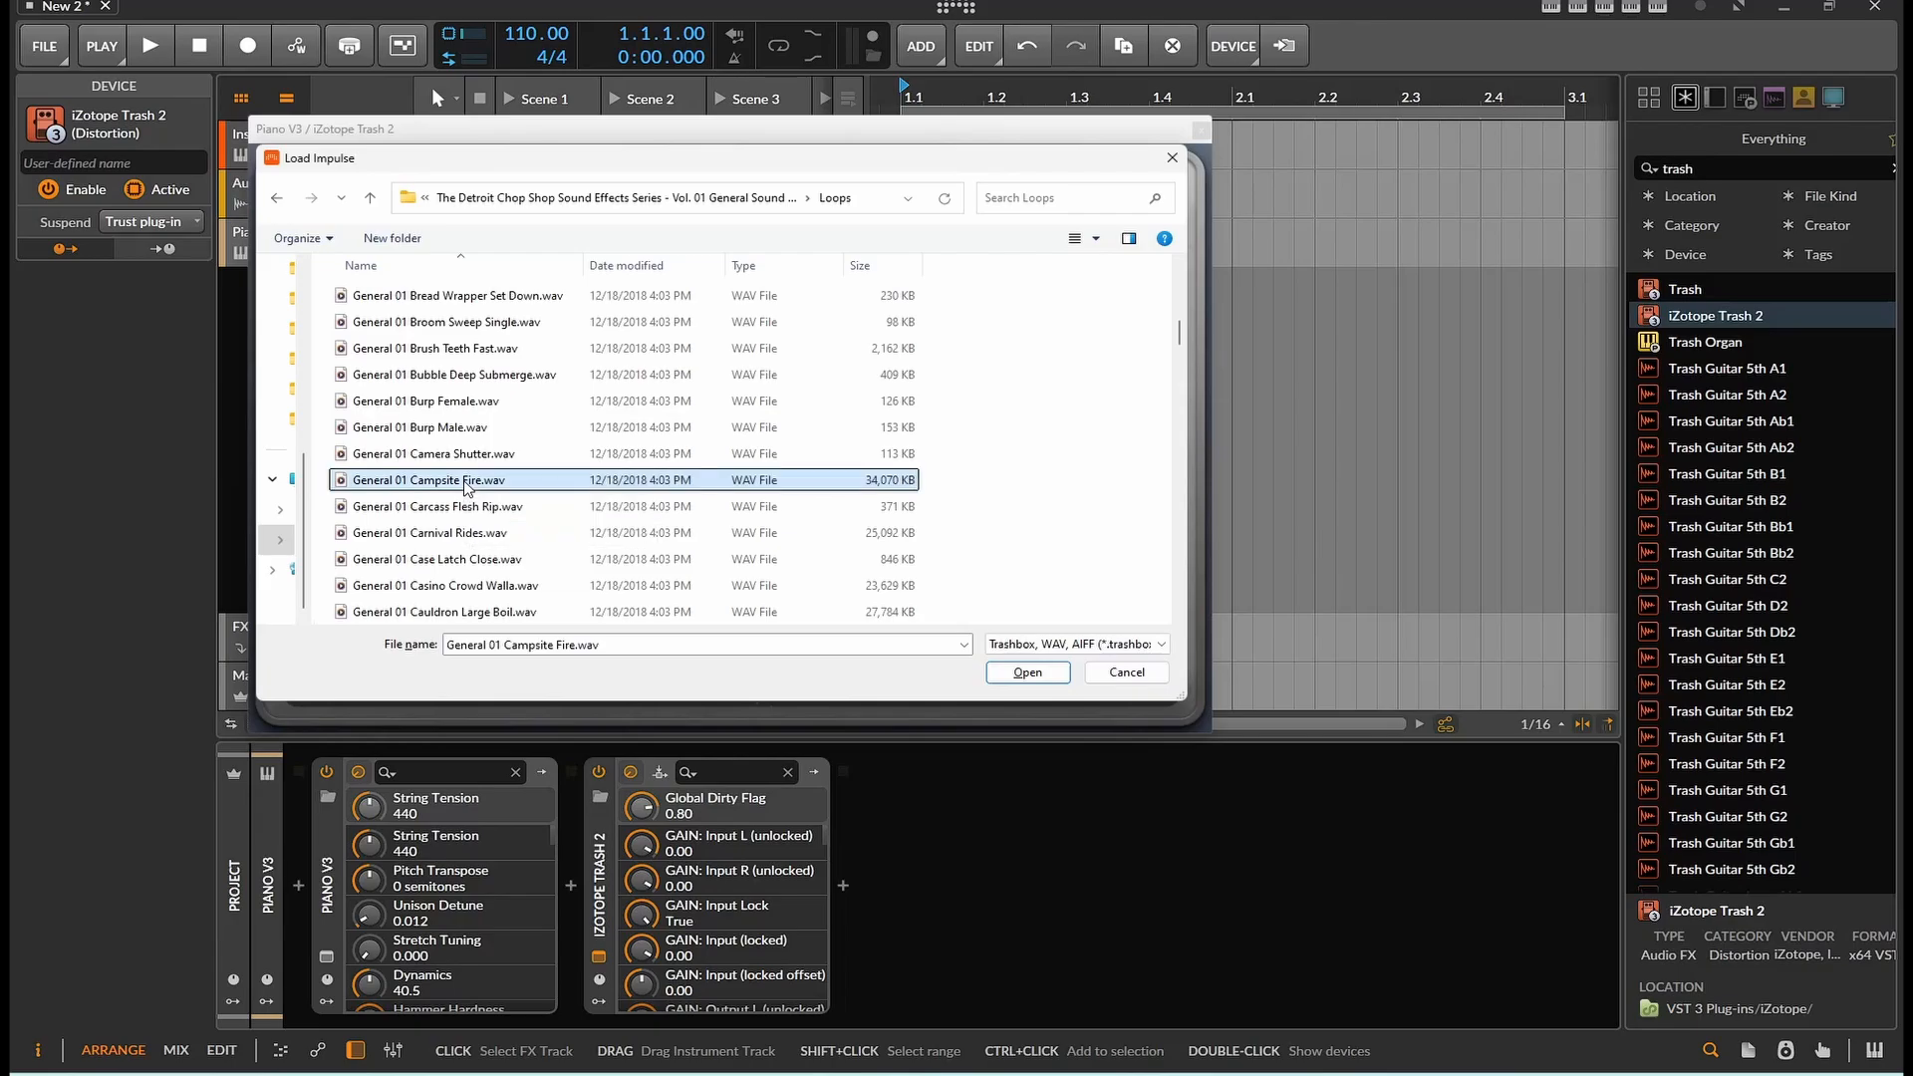
{"action": "double_click", "coordinate": [466, 482]}
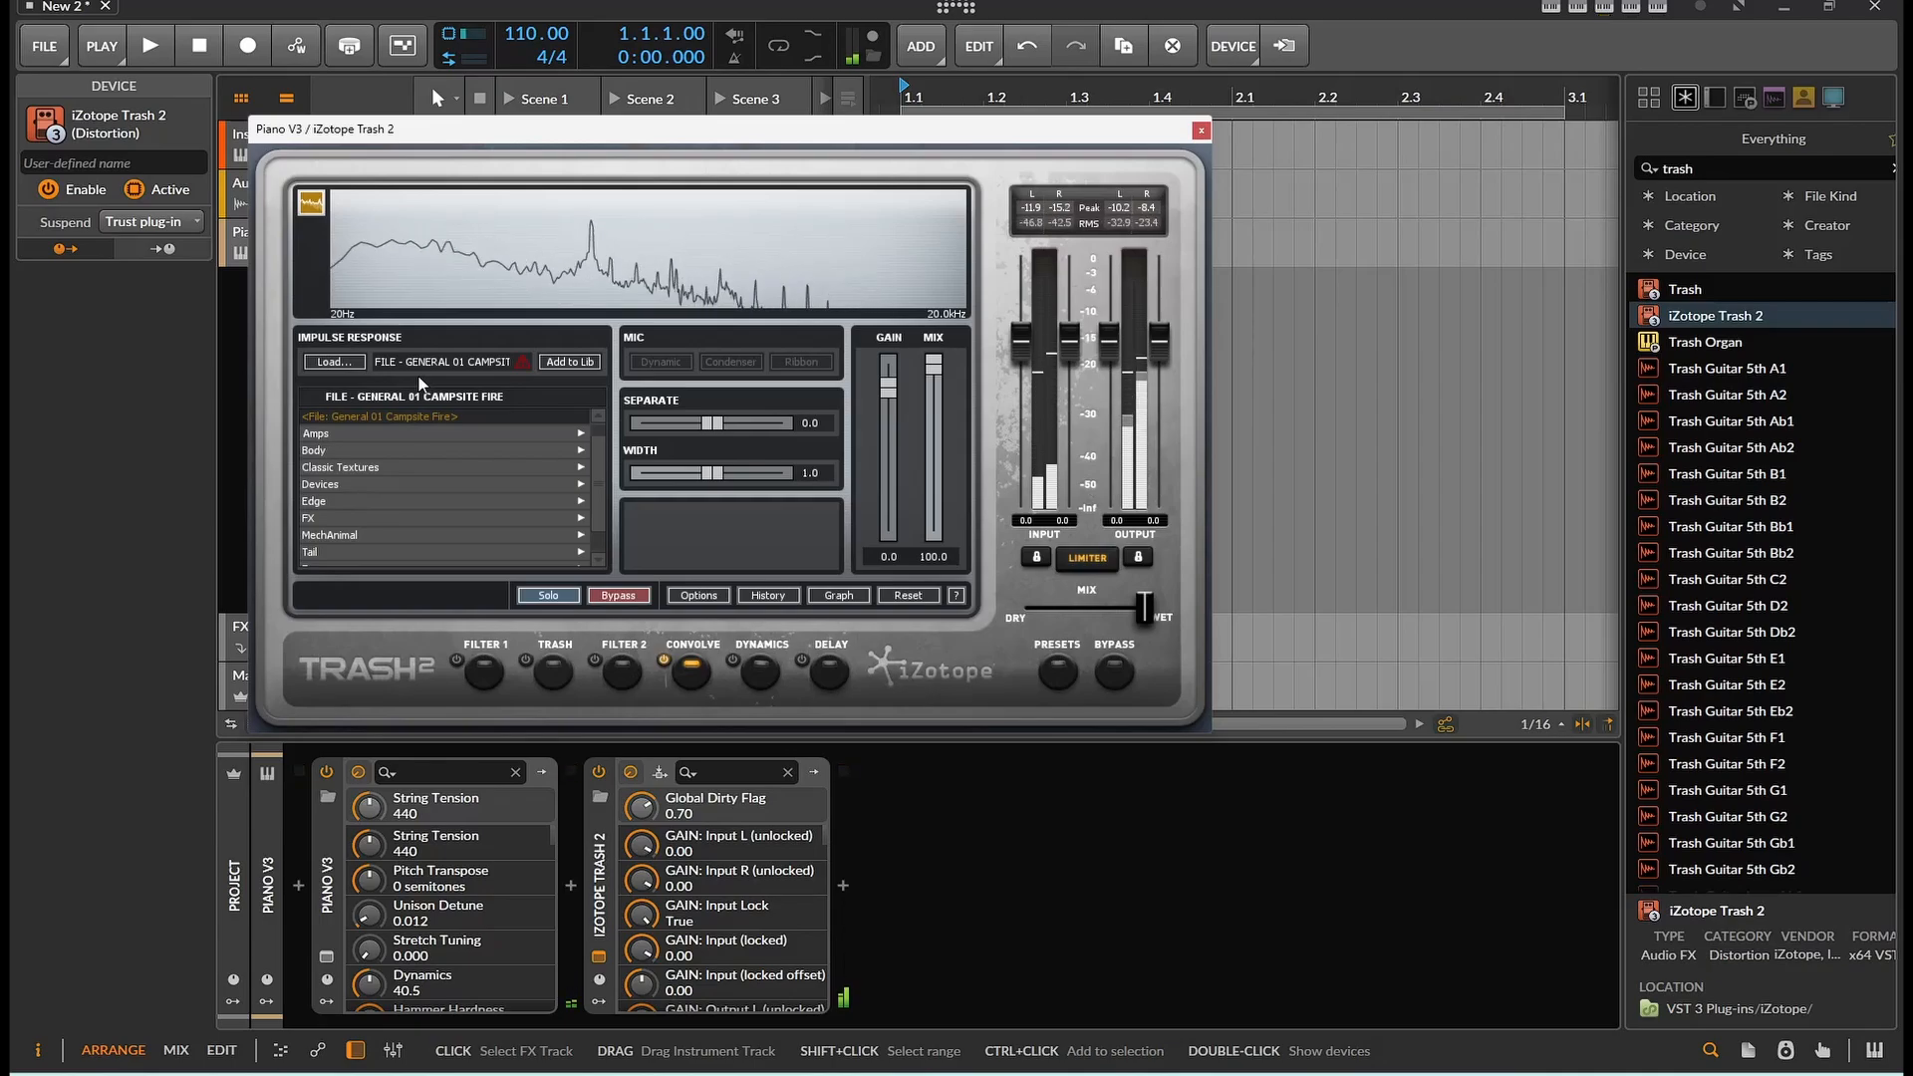
{"action": "left_click", "coordinate": [364, 362]}
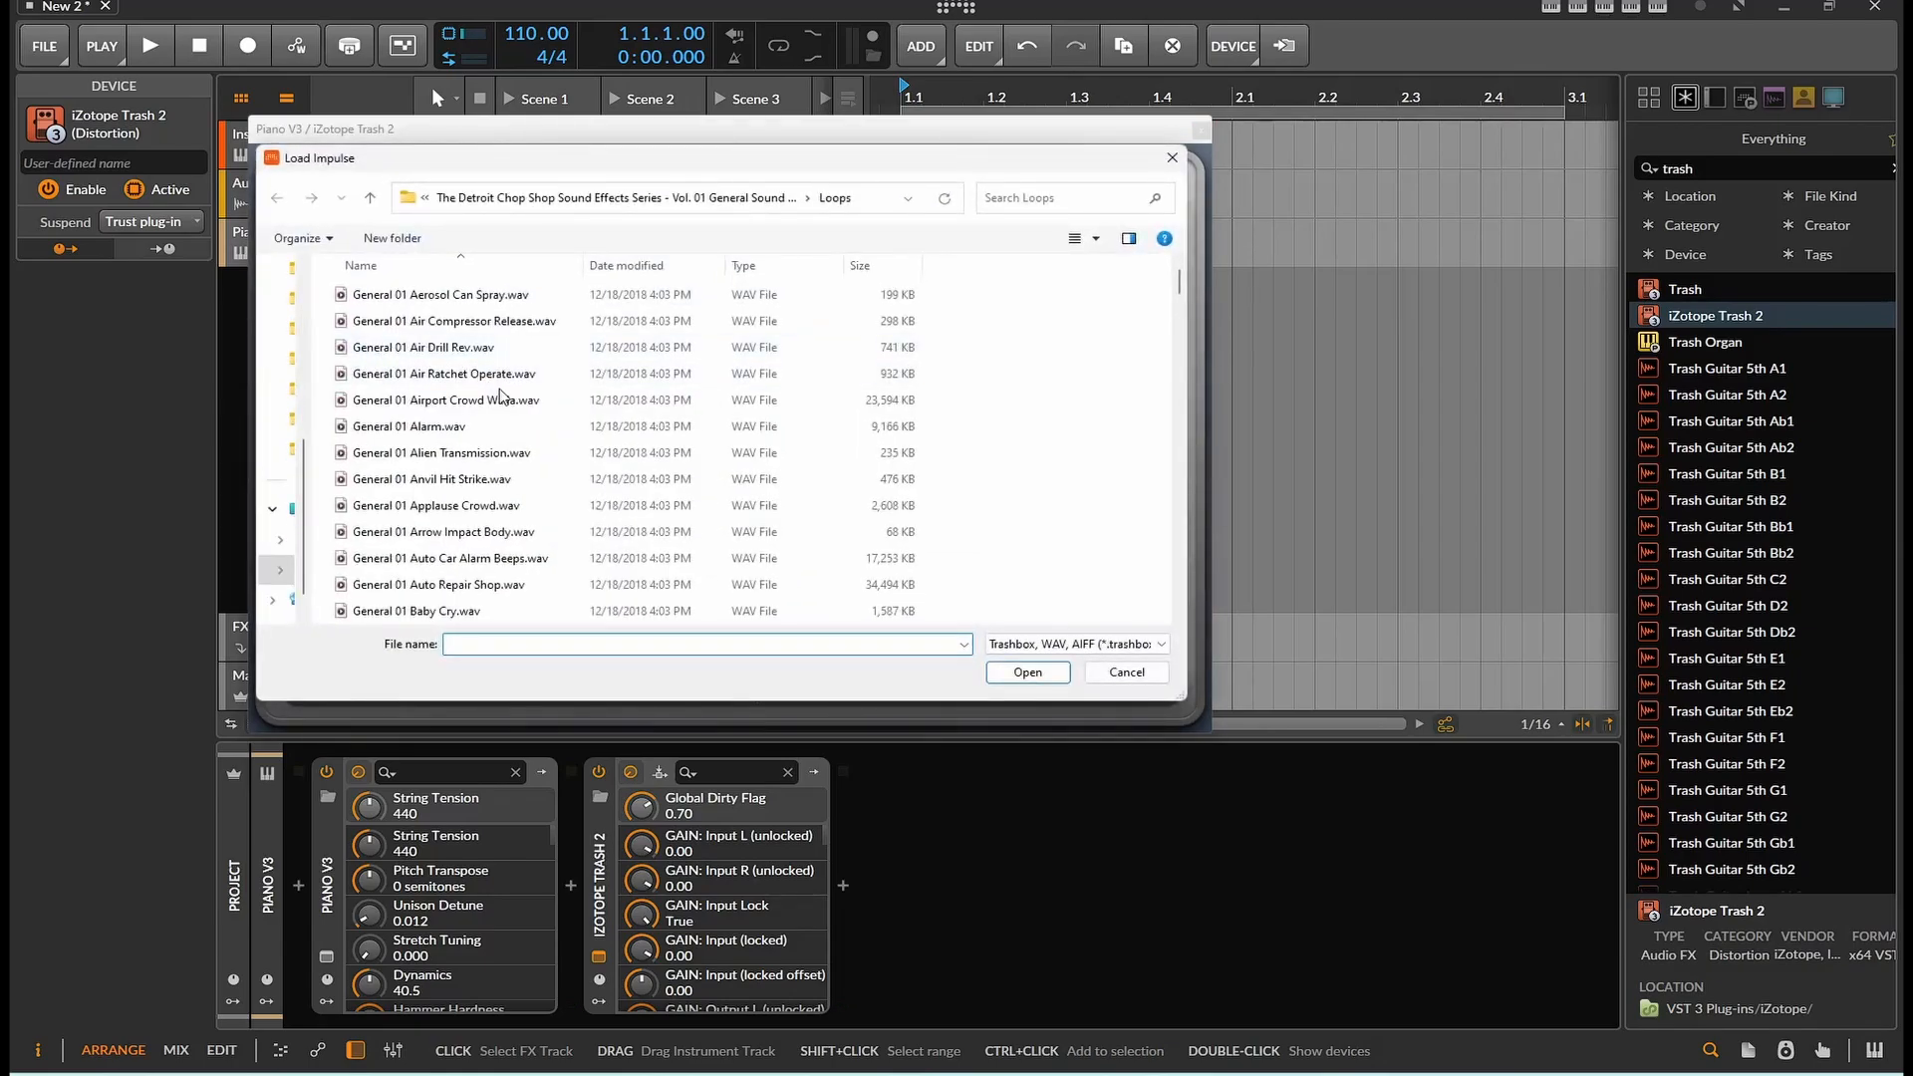
{"action": "double_click", "coordinate": [468, 455]}
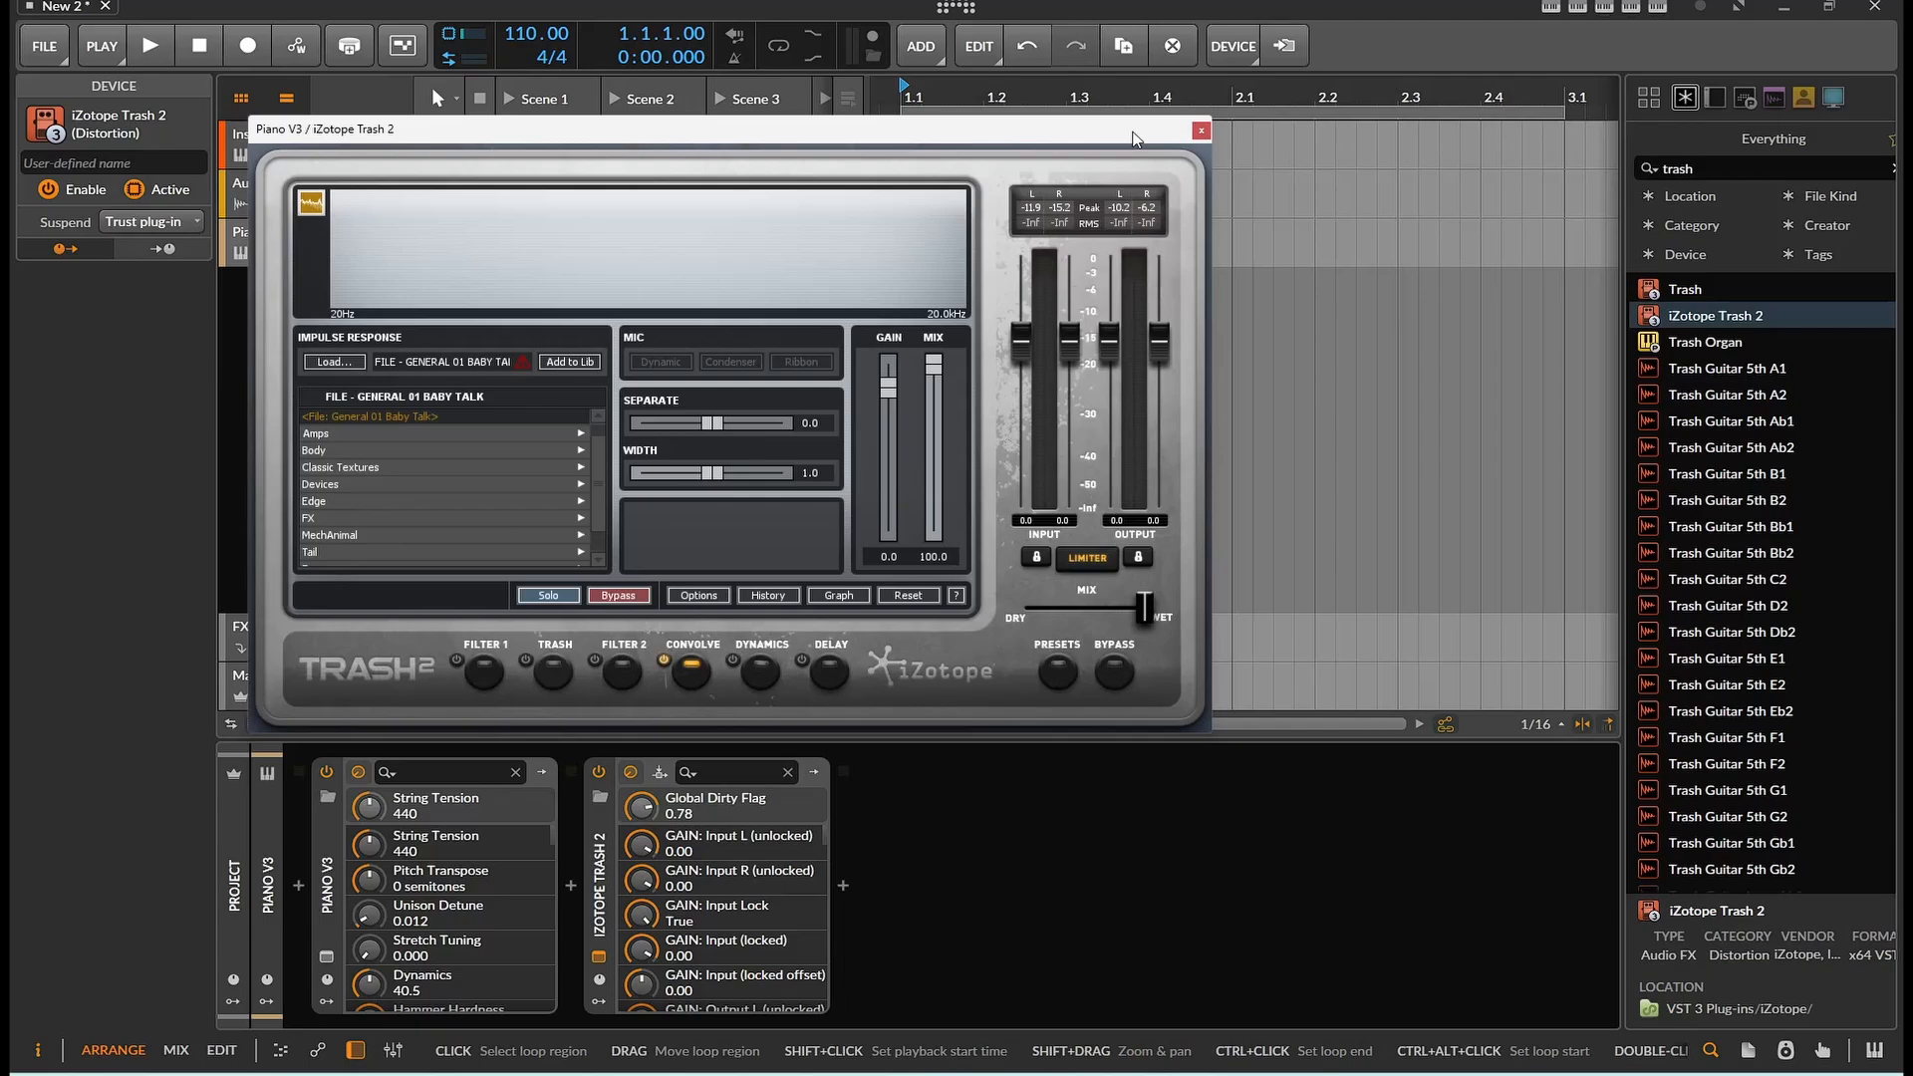
Close the Trash 2 plugin window and delete the Trash 2 device from the chain
{"action": "left_click", "coordinate": [1200, 132]}
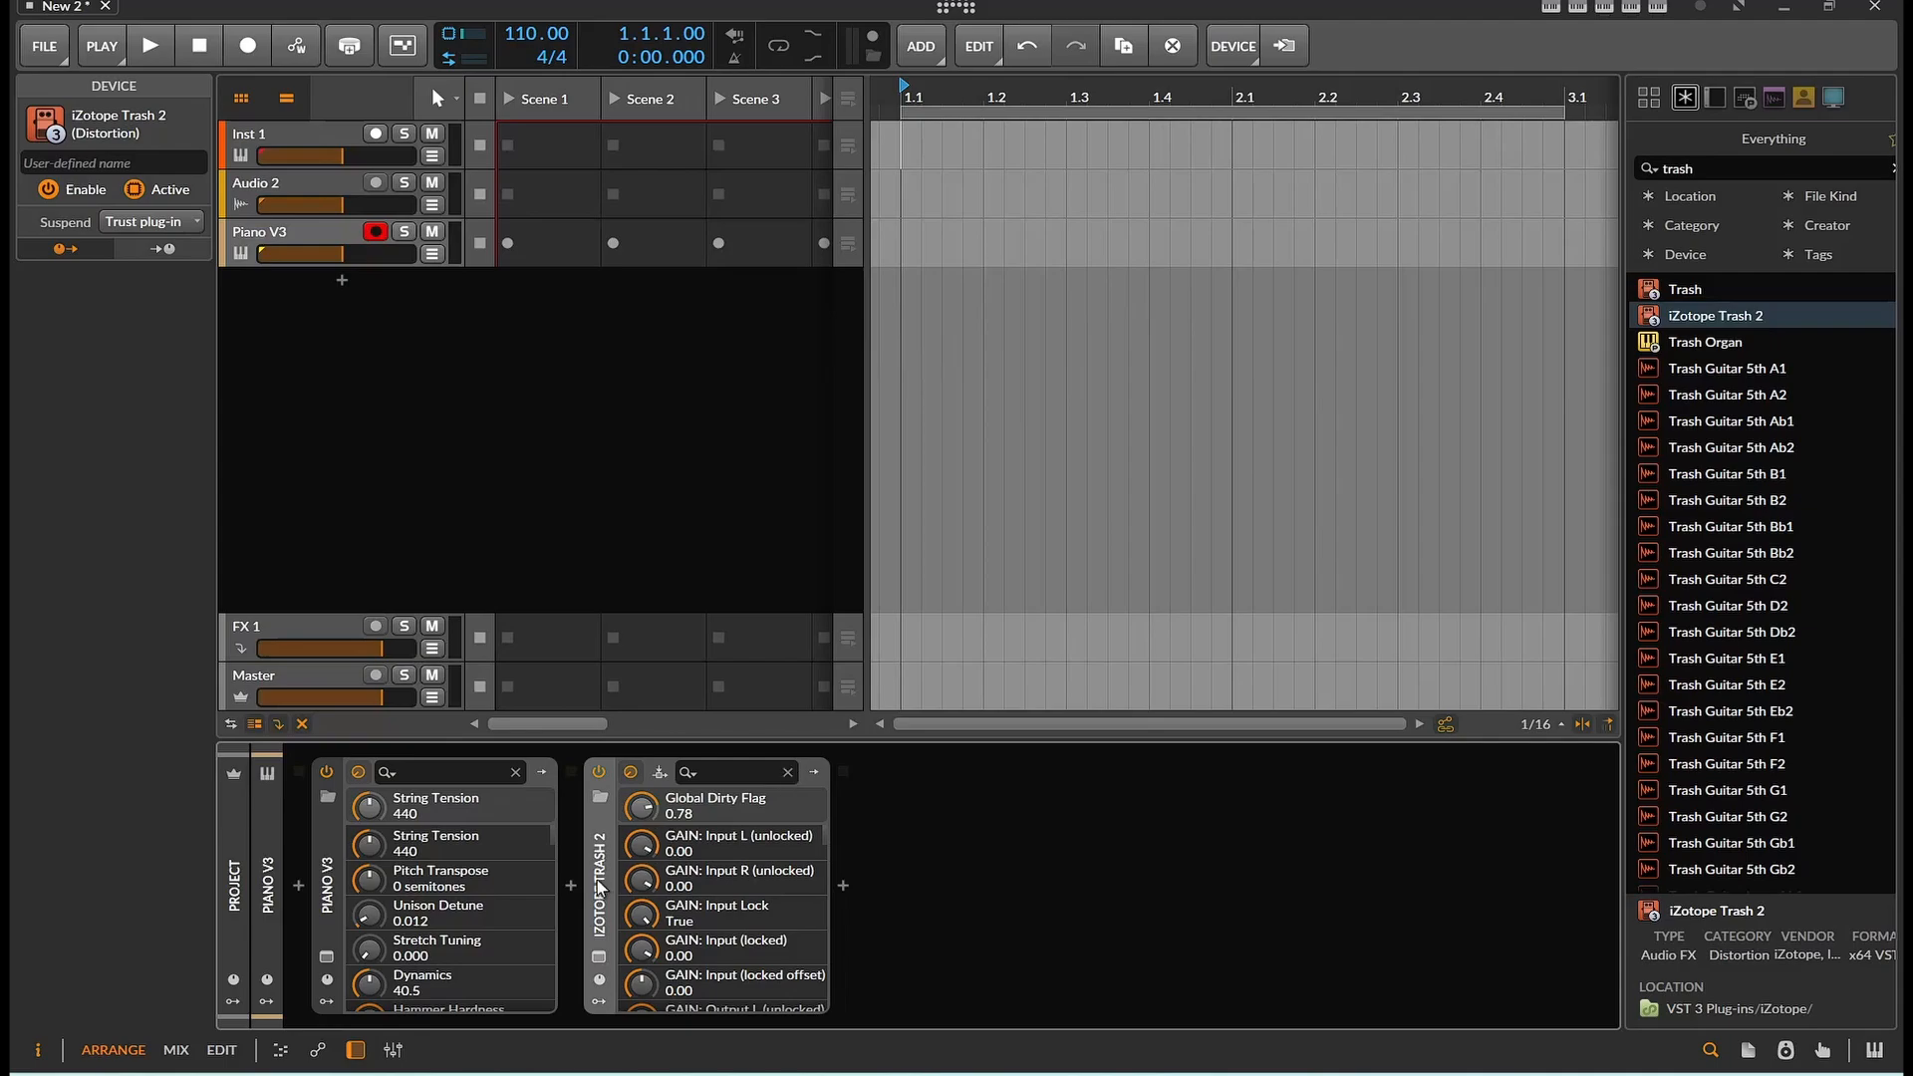
{"action": "key", "text": "Delete"}
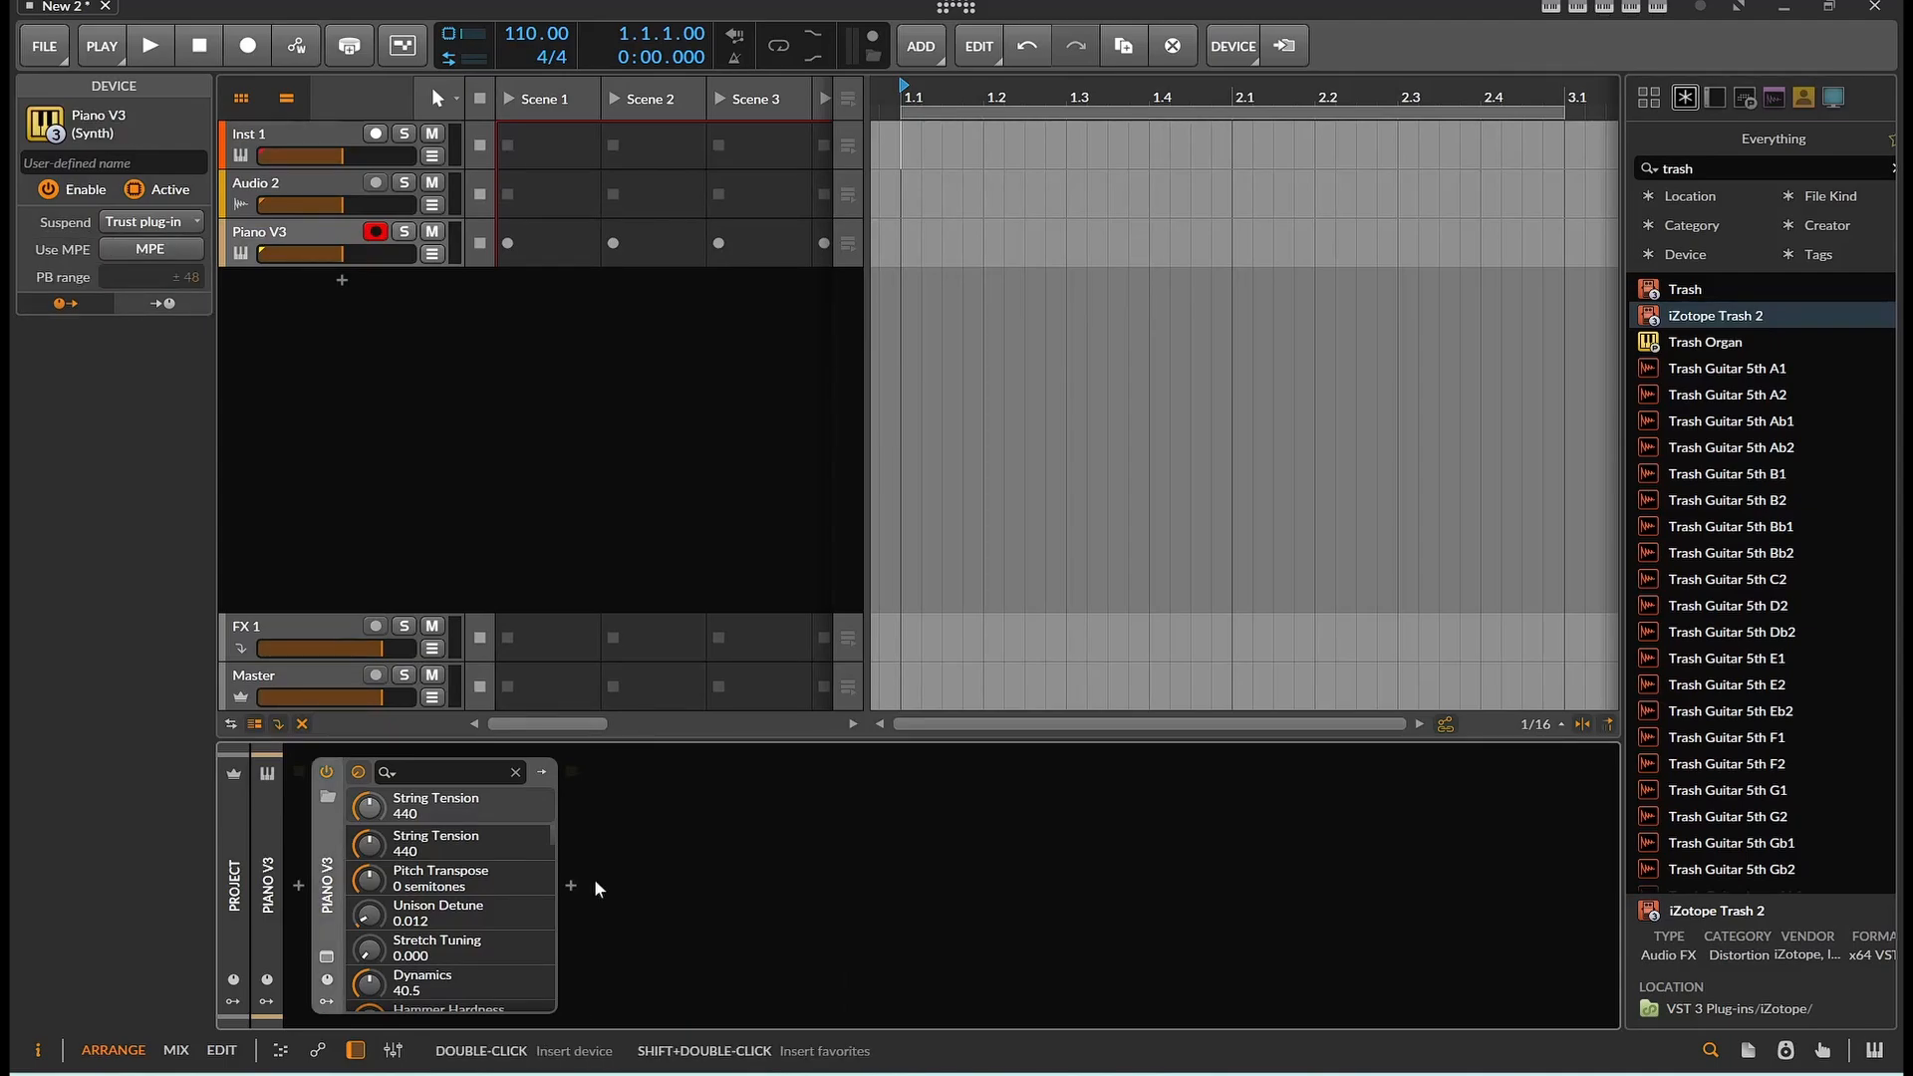
Search the browser for conv and insert the Convolution device after Piano V3
{"action": "double_click", "coordinate": [1699, 170]}
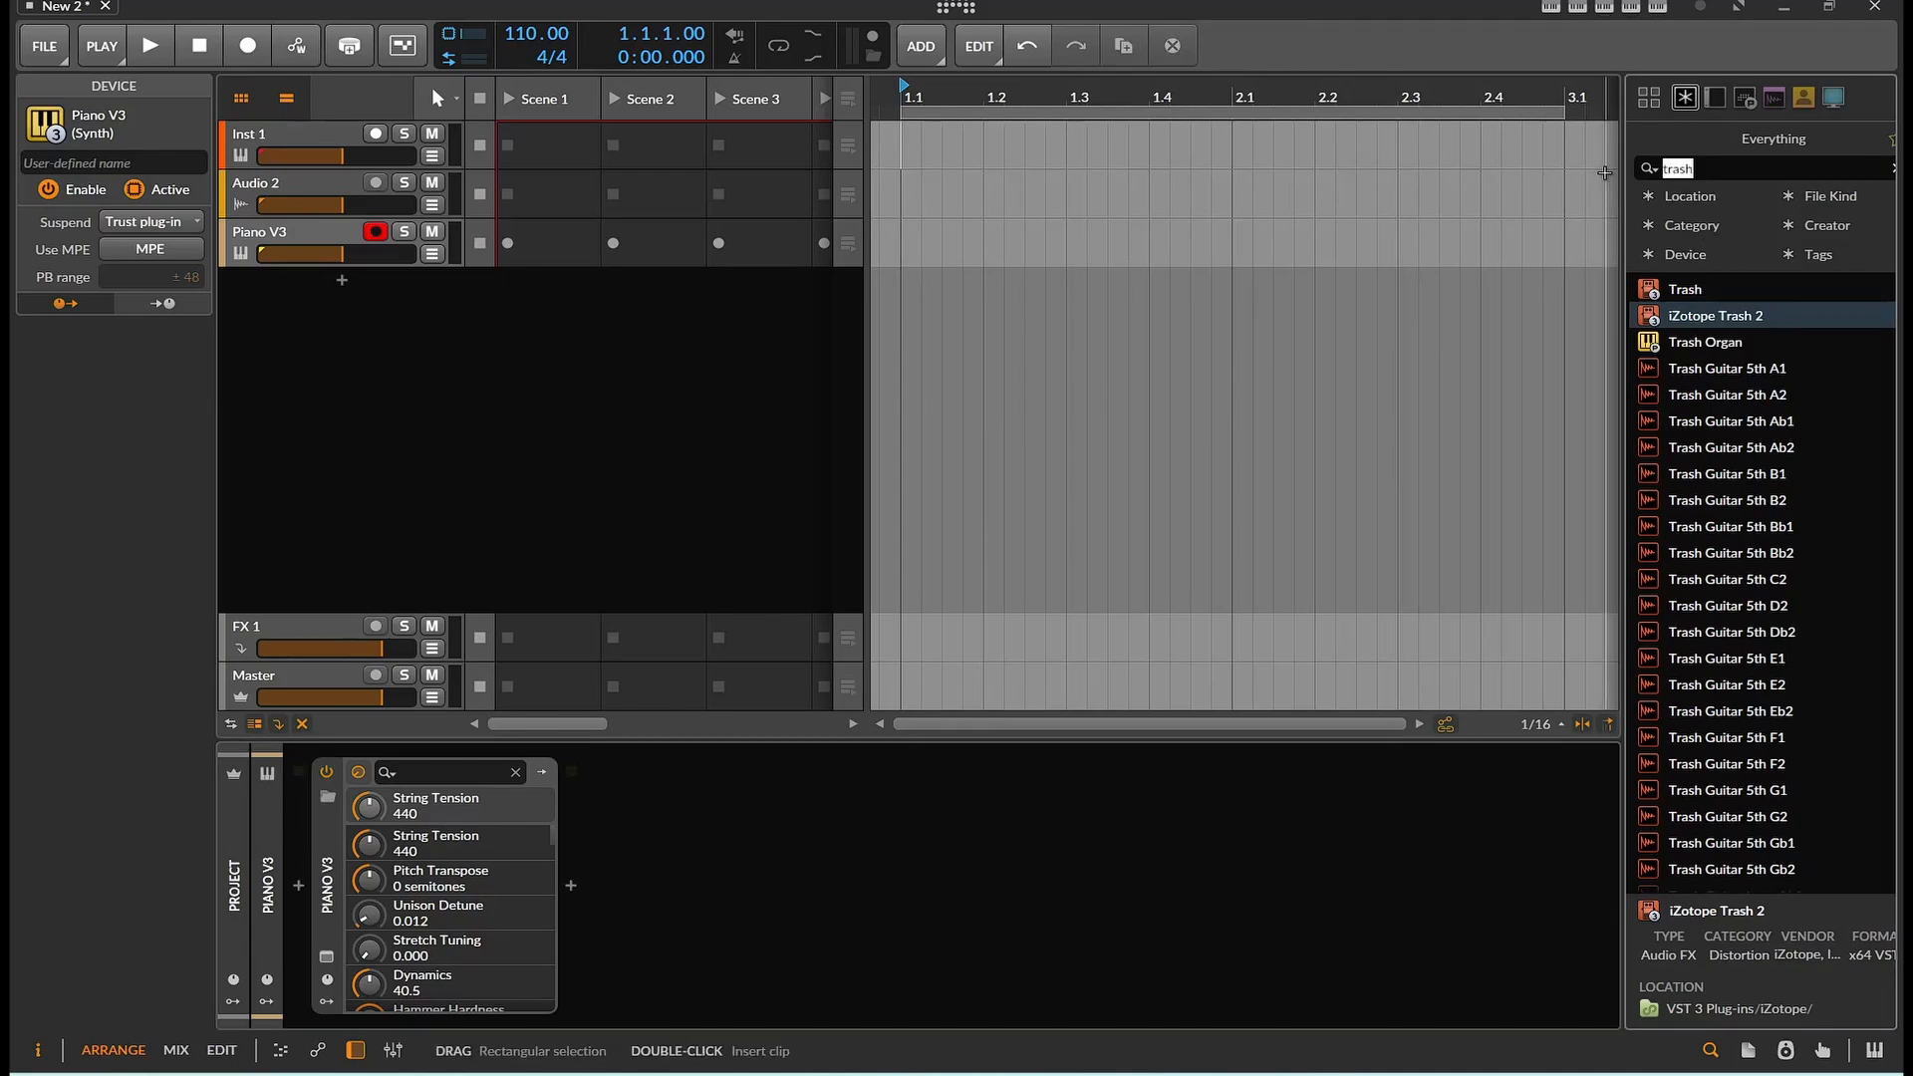
{"action": "type", "text": "conv"}
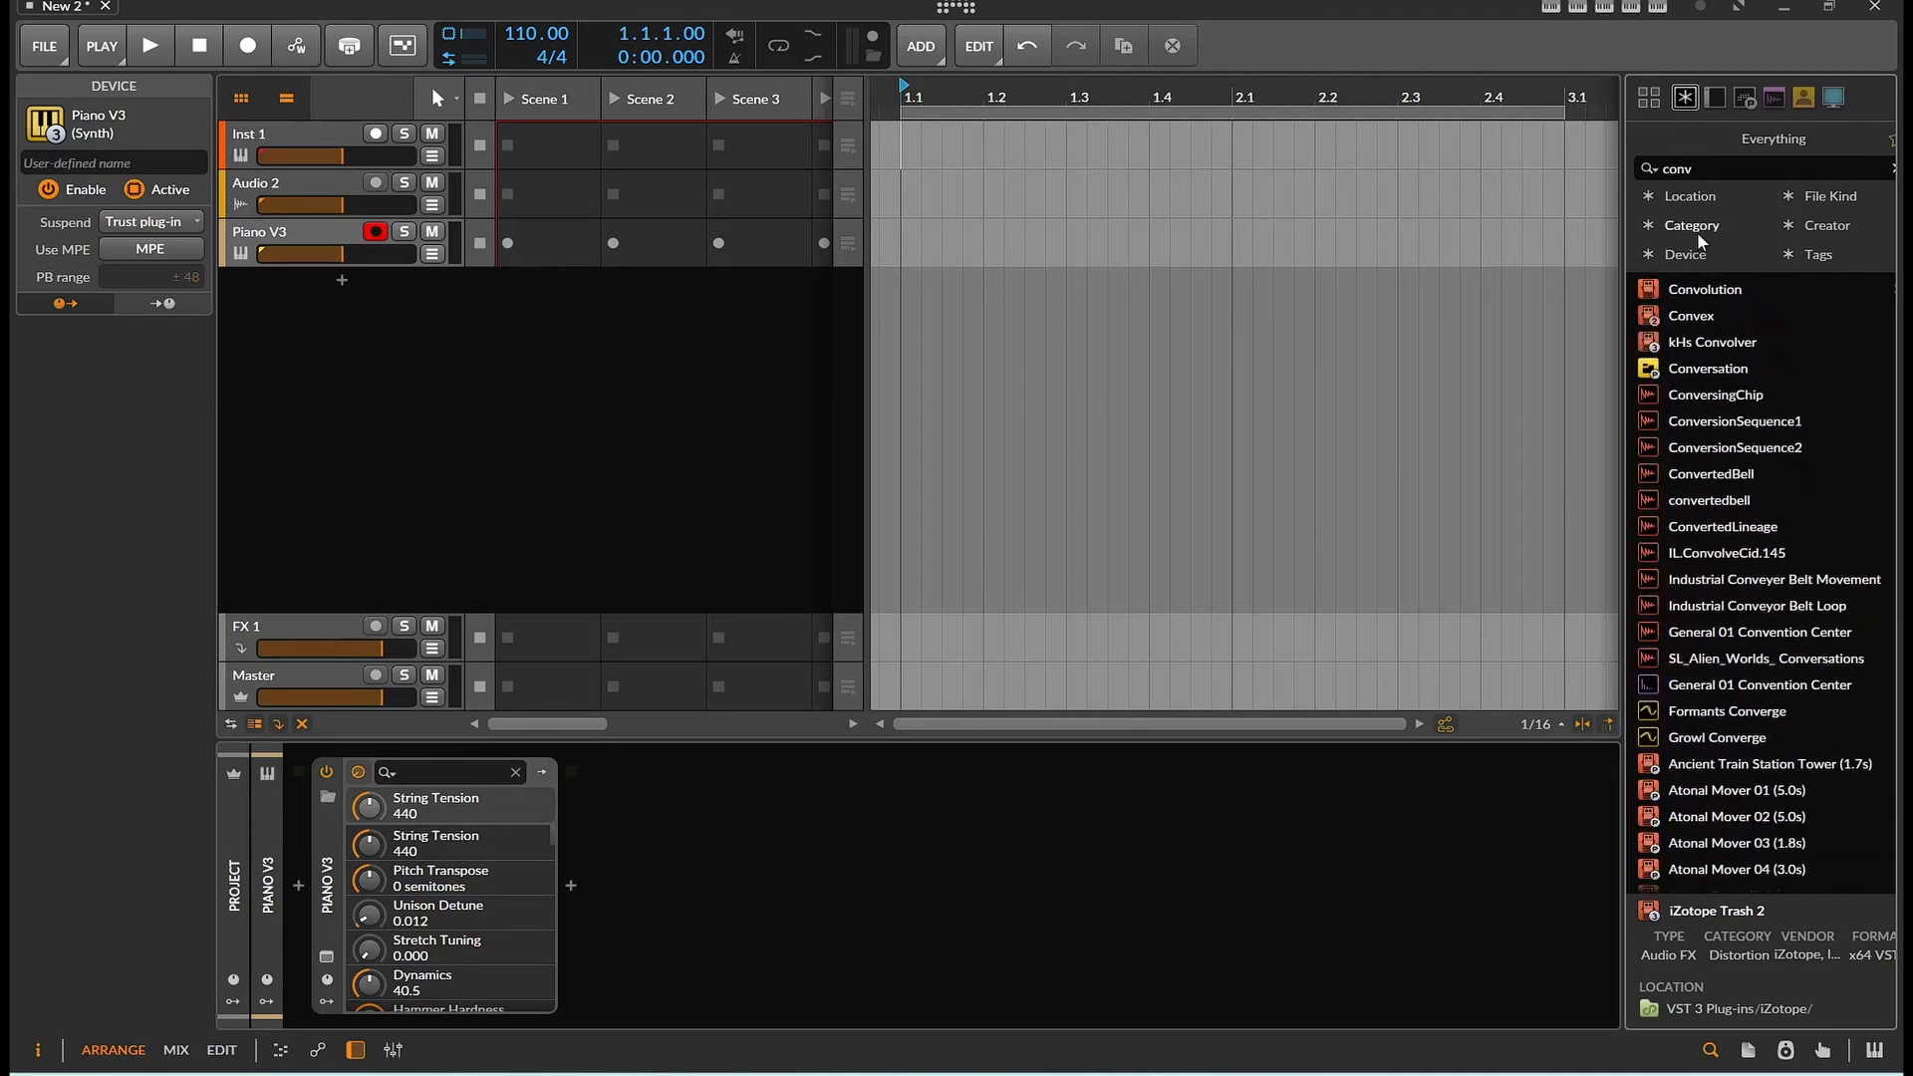
{"action": "left_click", "coordinate": [1705, 289]}
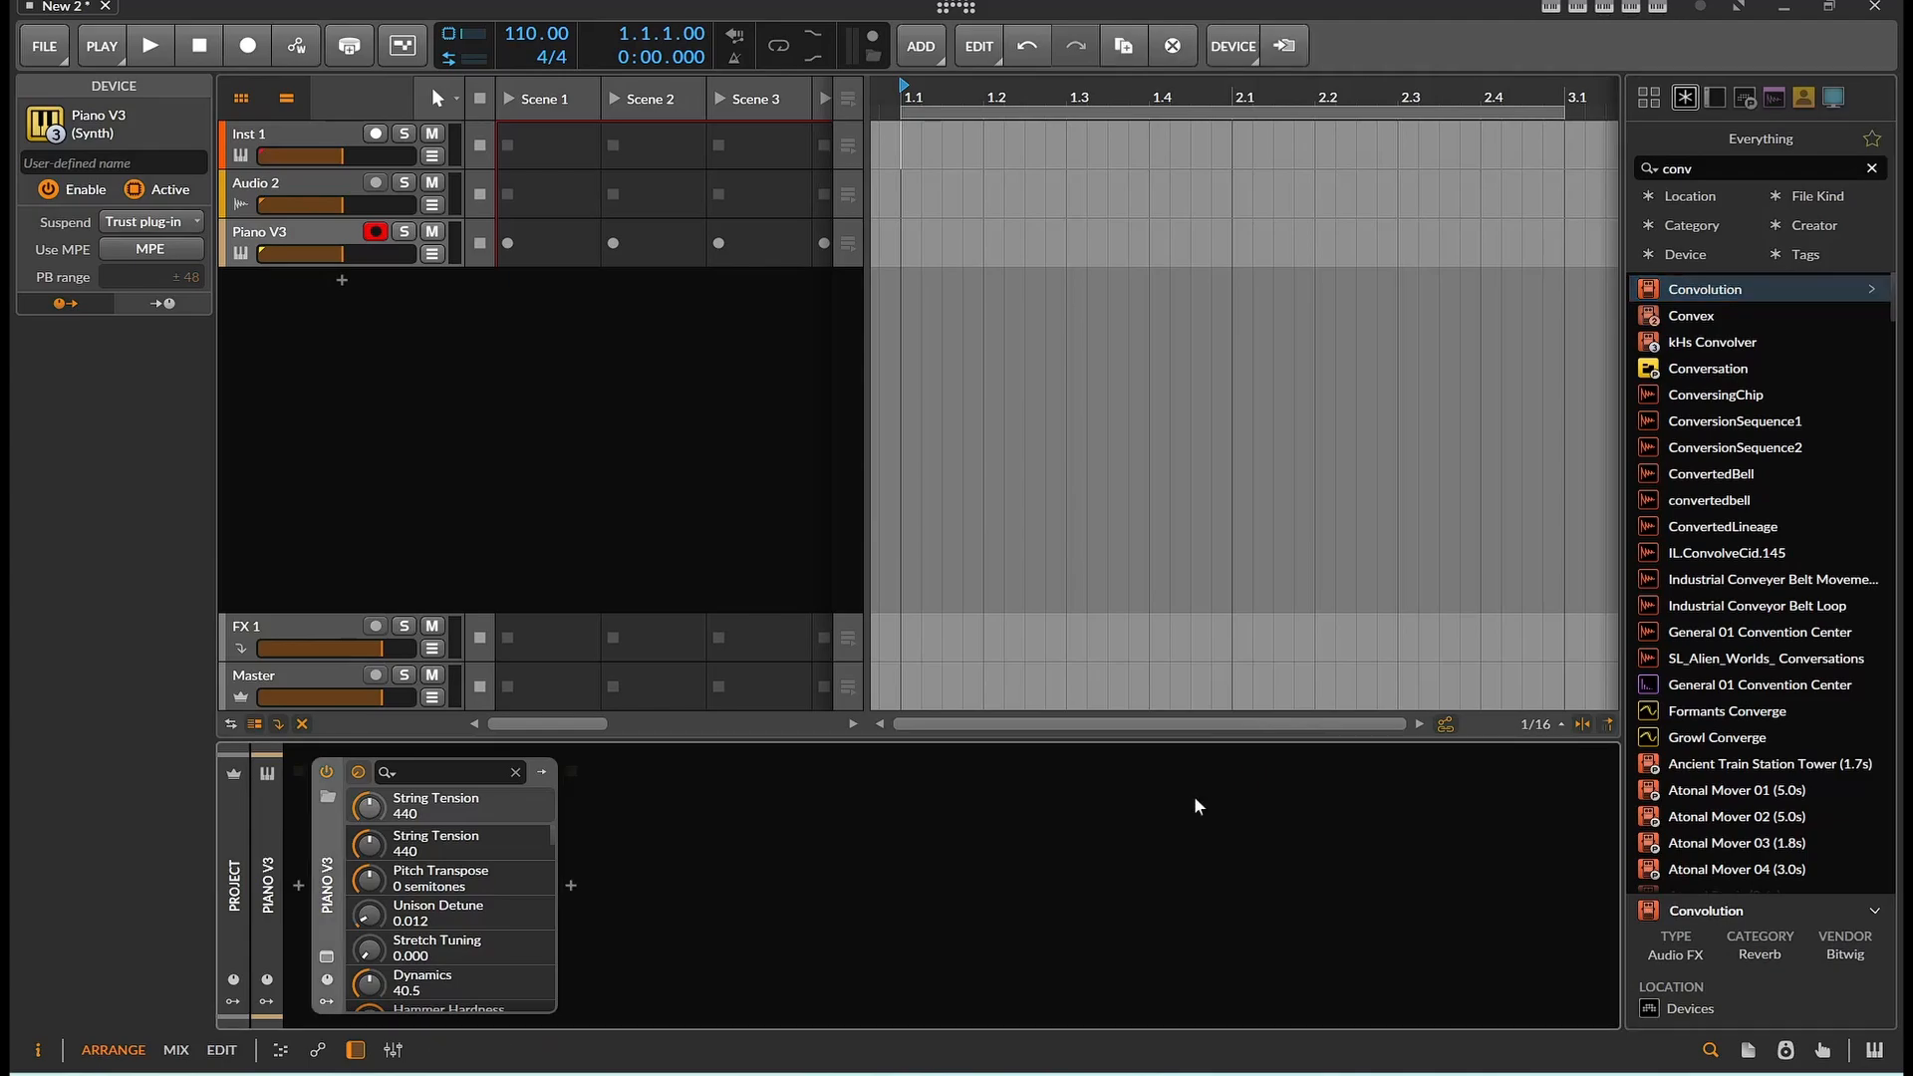
{"action": "key", "text": "Return"}
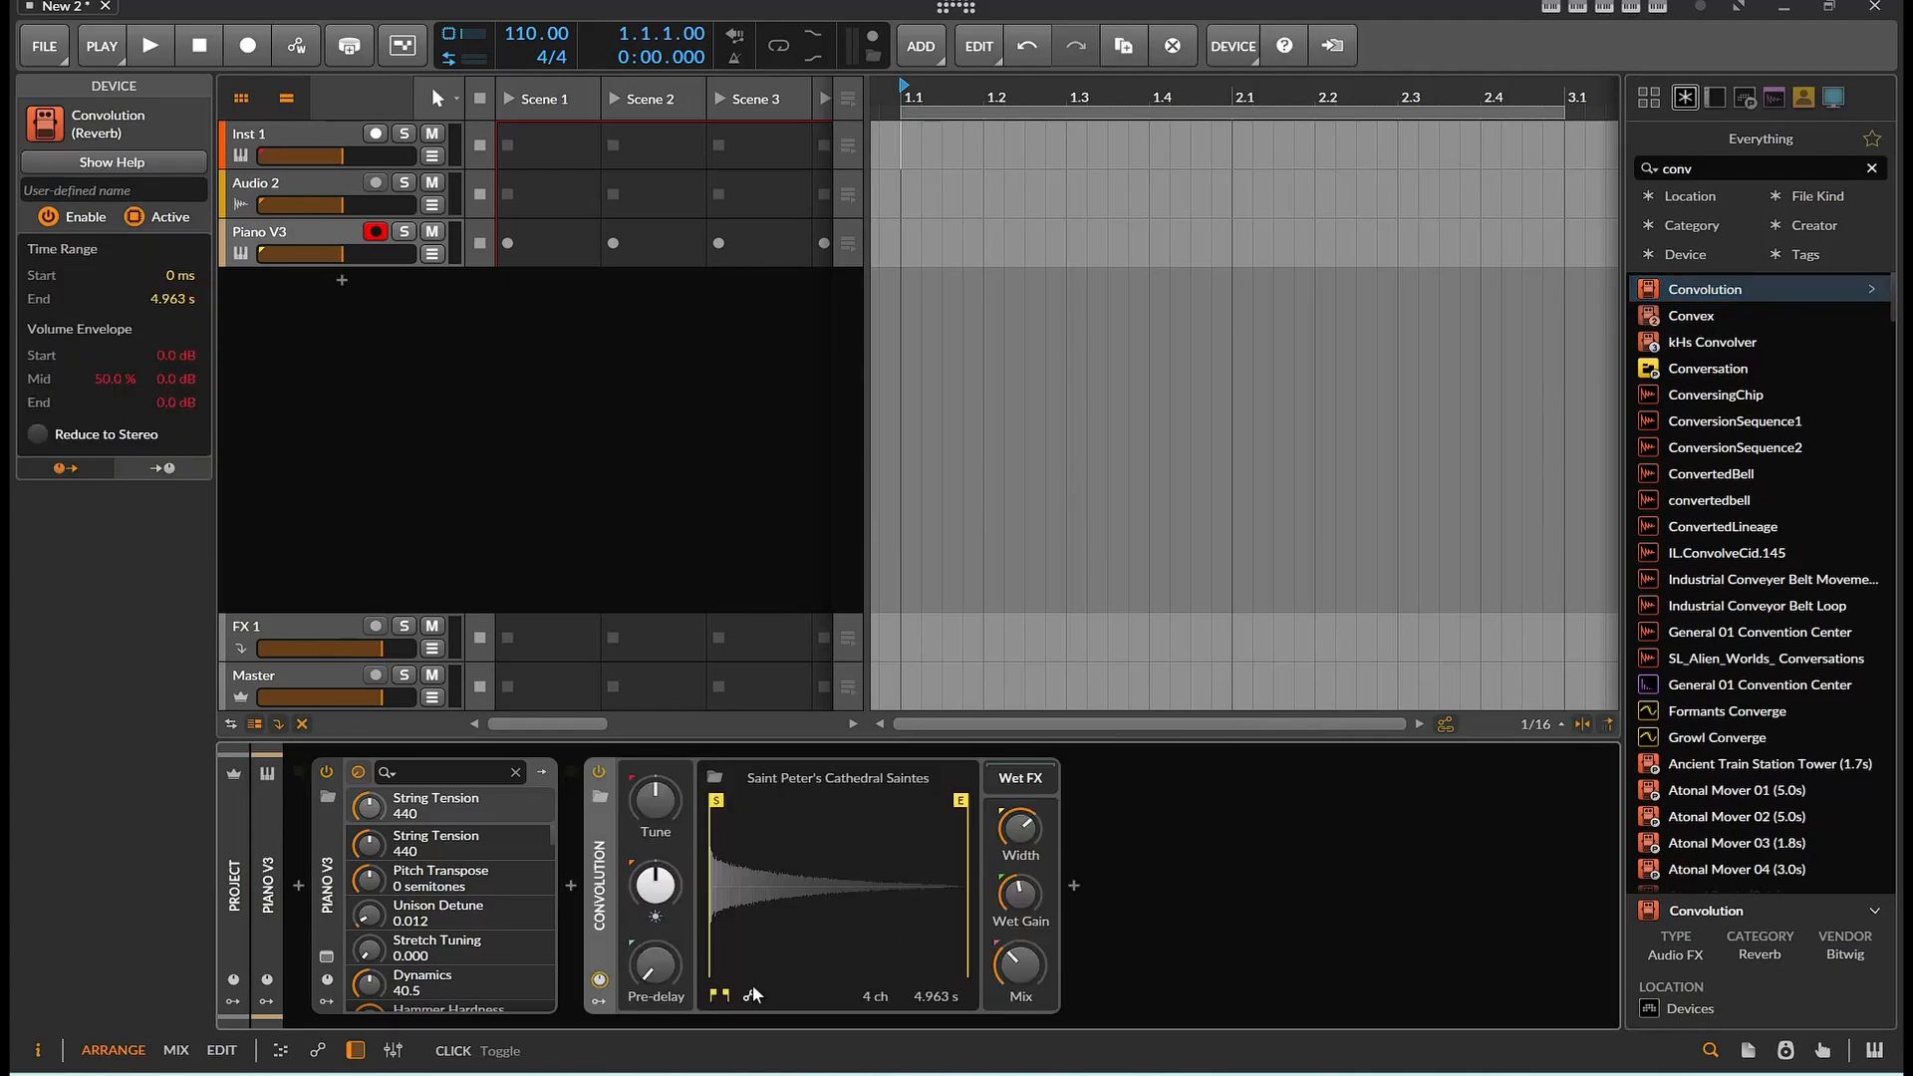
Open the Convolution device's preset browser, scroll through the presets and try a search for bab before clearing it
{"action": "left_click", "coordinate": [600, 797]}
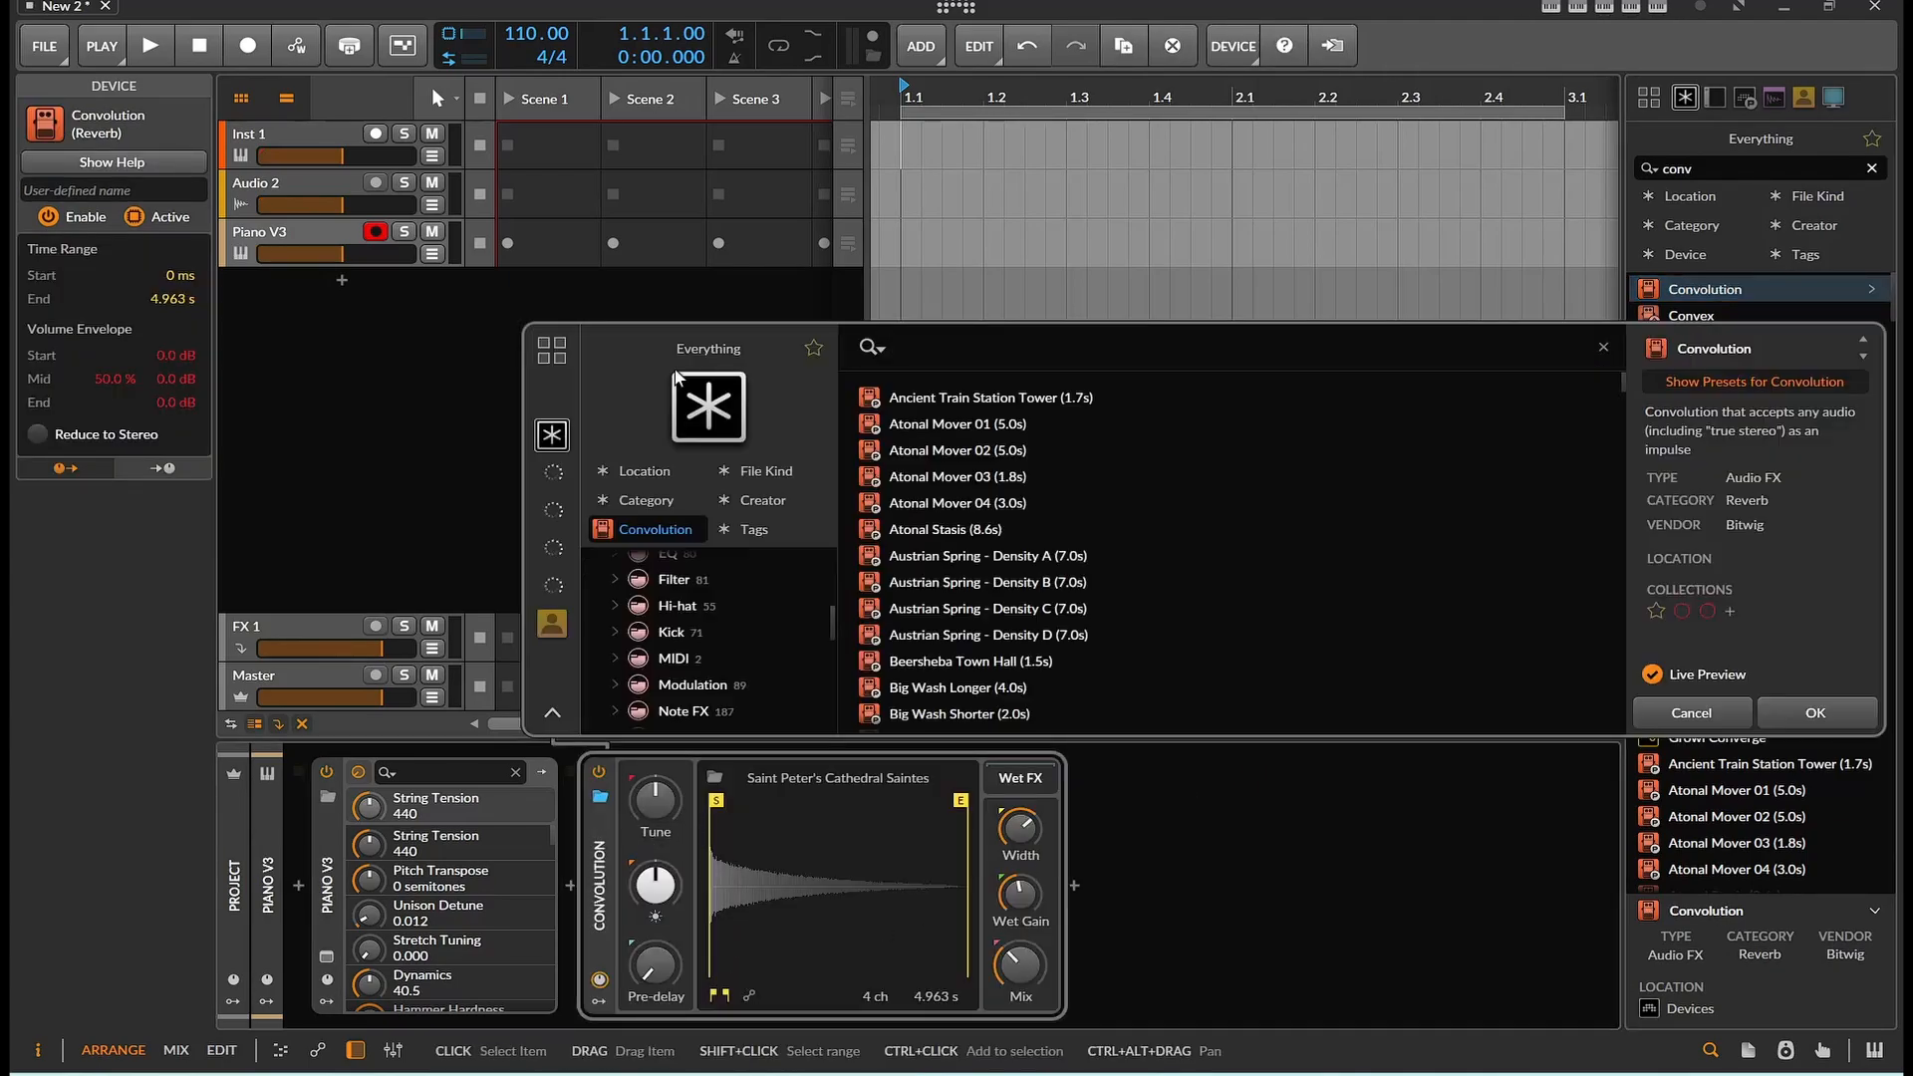
{"action": "scroll", "coordinate": [779, 673], "scroll_direction": "down", "scroll_amount": 1}
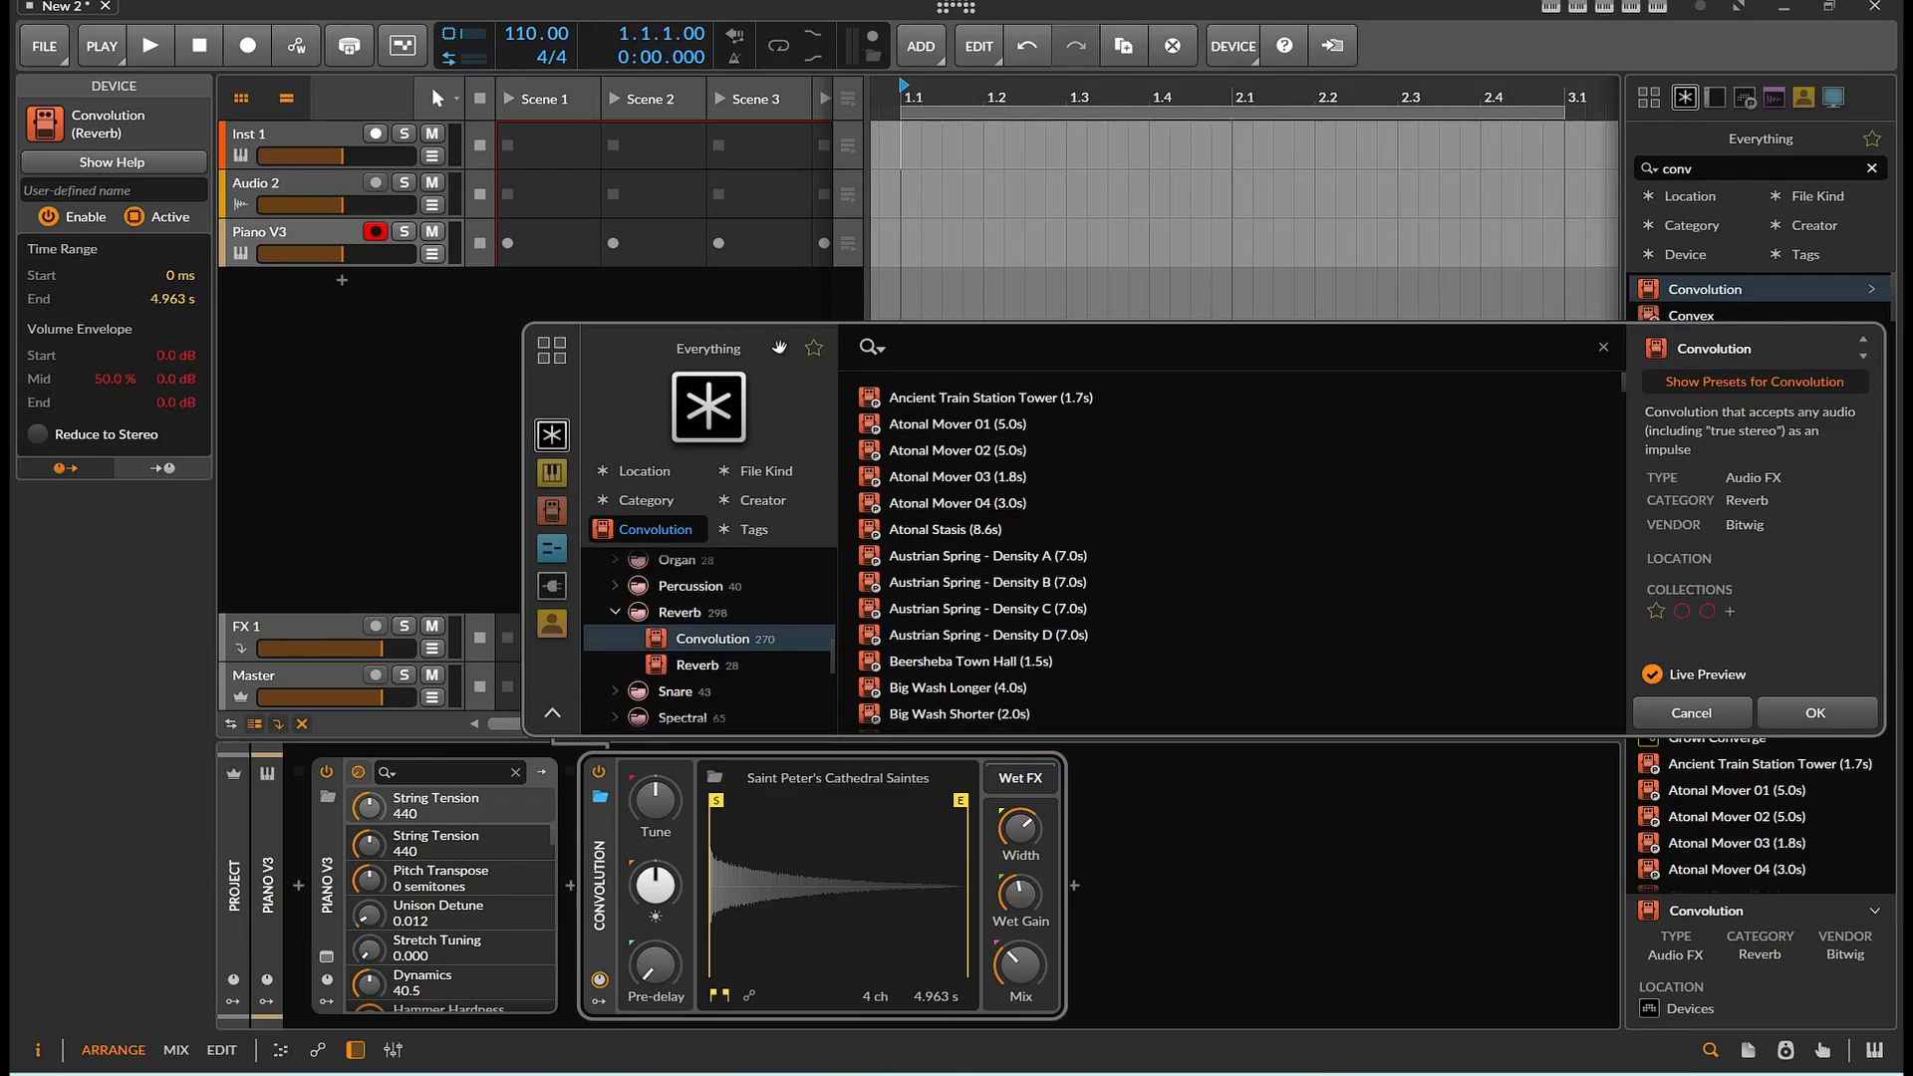
{"action": "left_click_drag", "start_coordinate": [773, 344], "coordinate": [513, 242]}
{"action": "scroll", "coordinate": [733, 369], "scroll_direction": "down", "scroll_amount": 3}
{"action": "scroll", "coordinate": [731, 369], "scroll_direction": "down", "scroll_amount": 15}
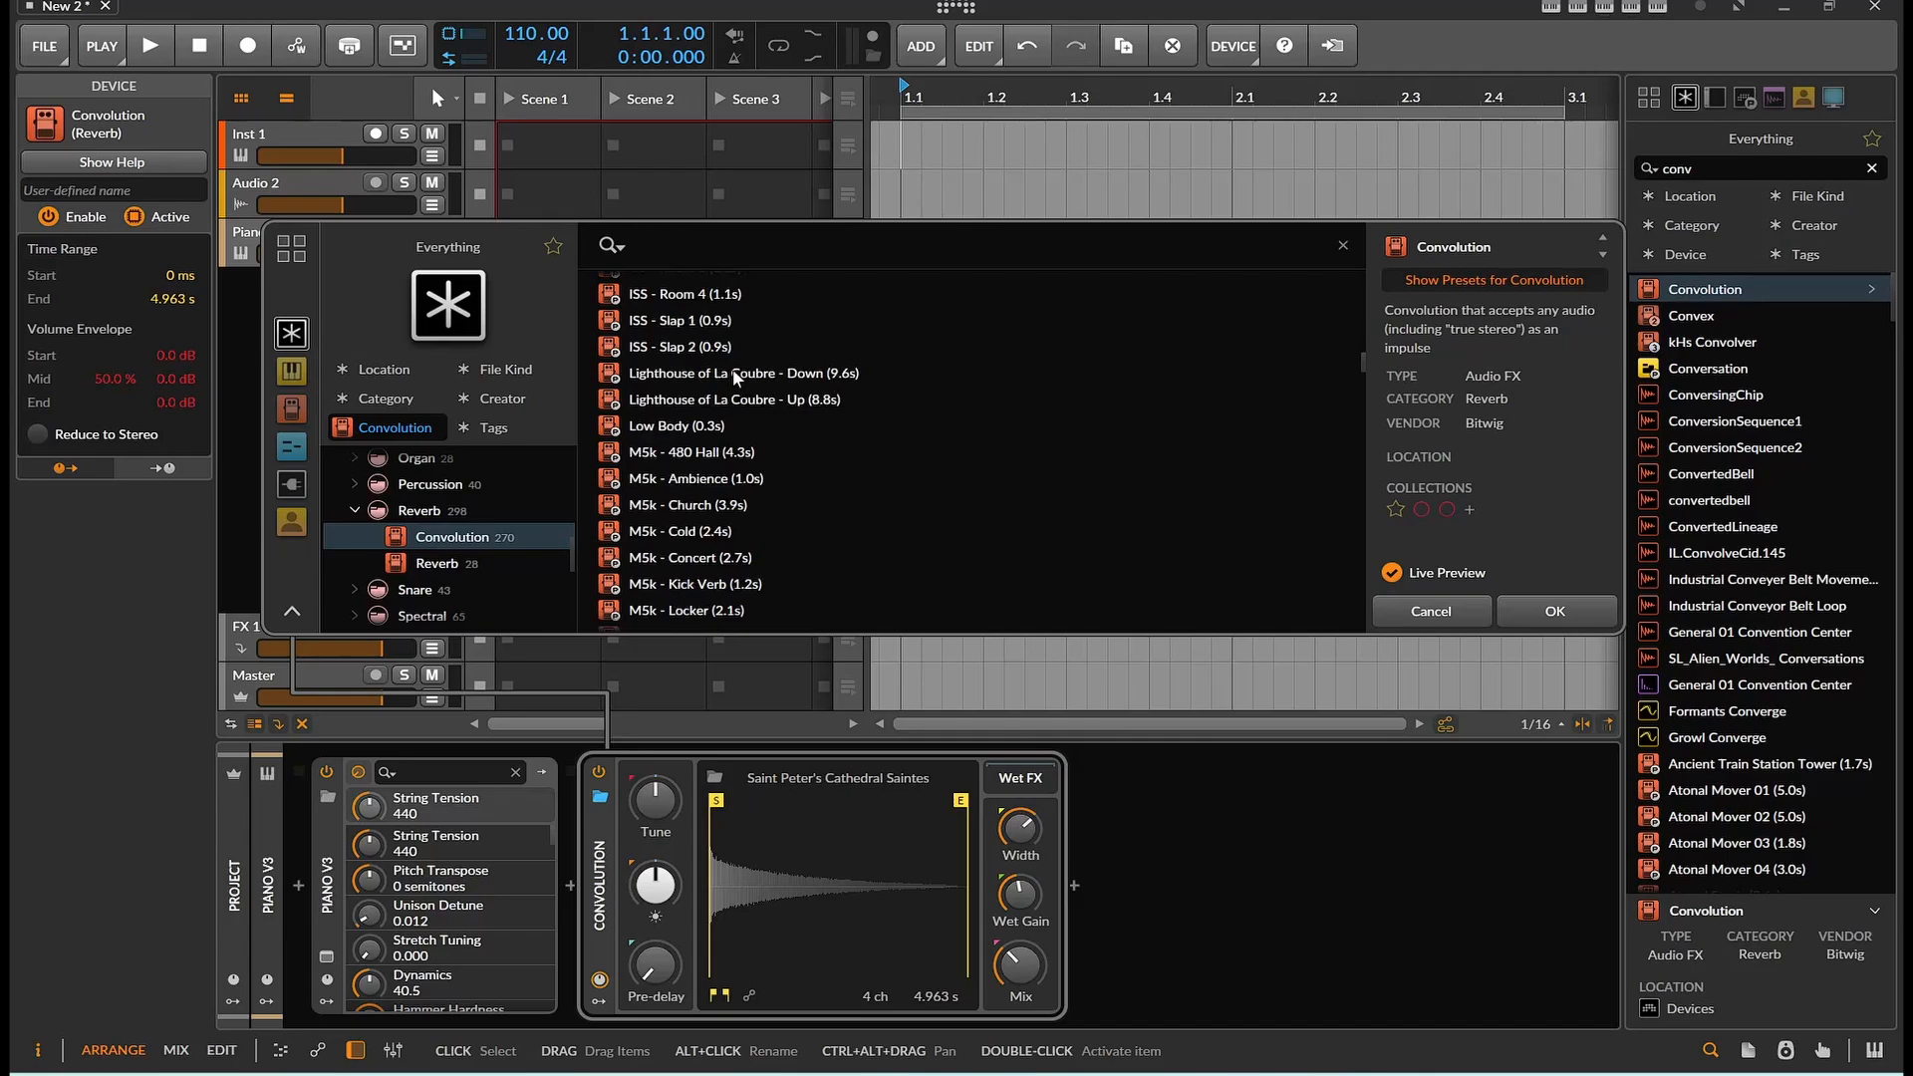
{"action": "scroll", "coordinate": [807, 409], "scroll_direction": "up", "scroll_amount": 5}
{"action": "scroll", "coordinate": [807, 401], "scroll_direction": "up", "scroll_amount": 3}
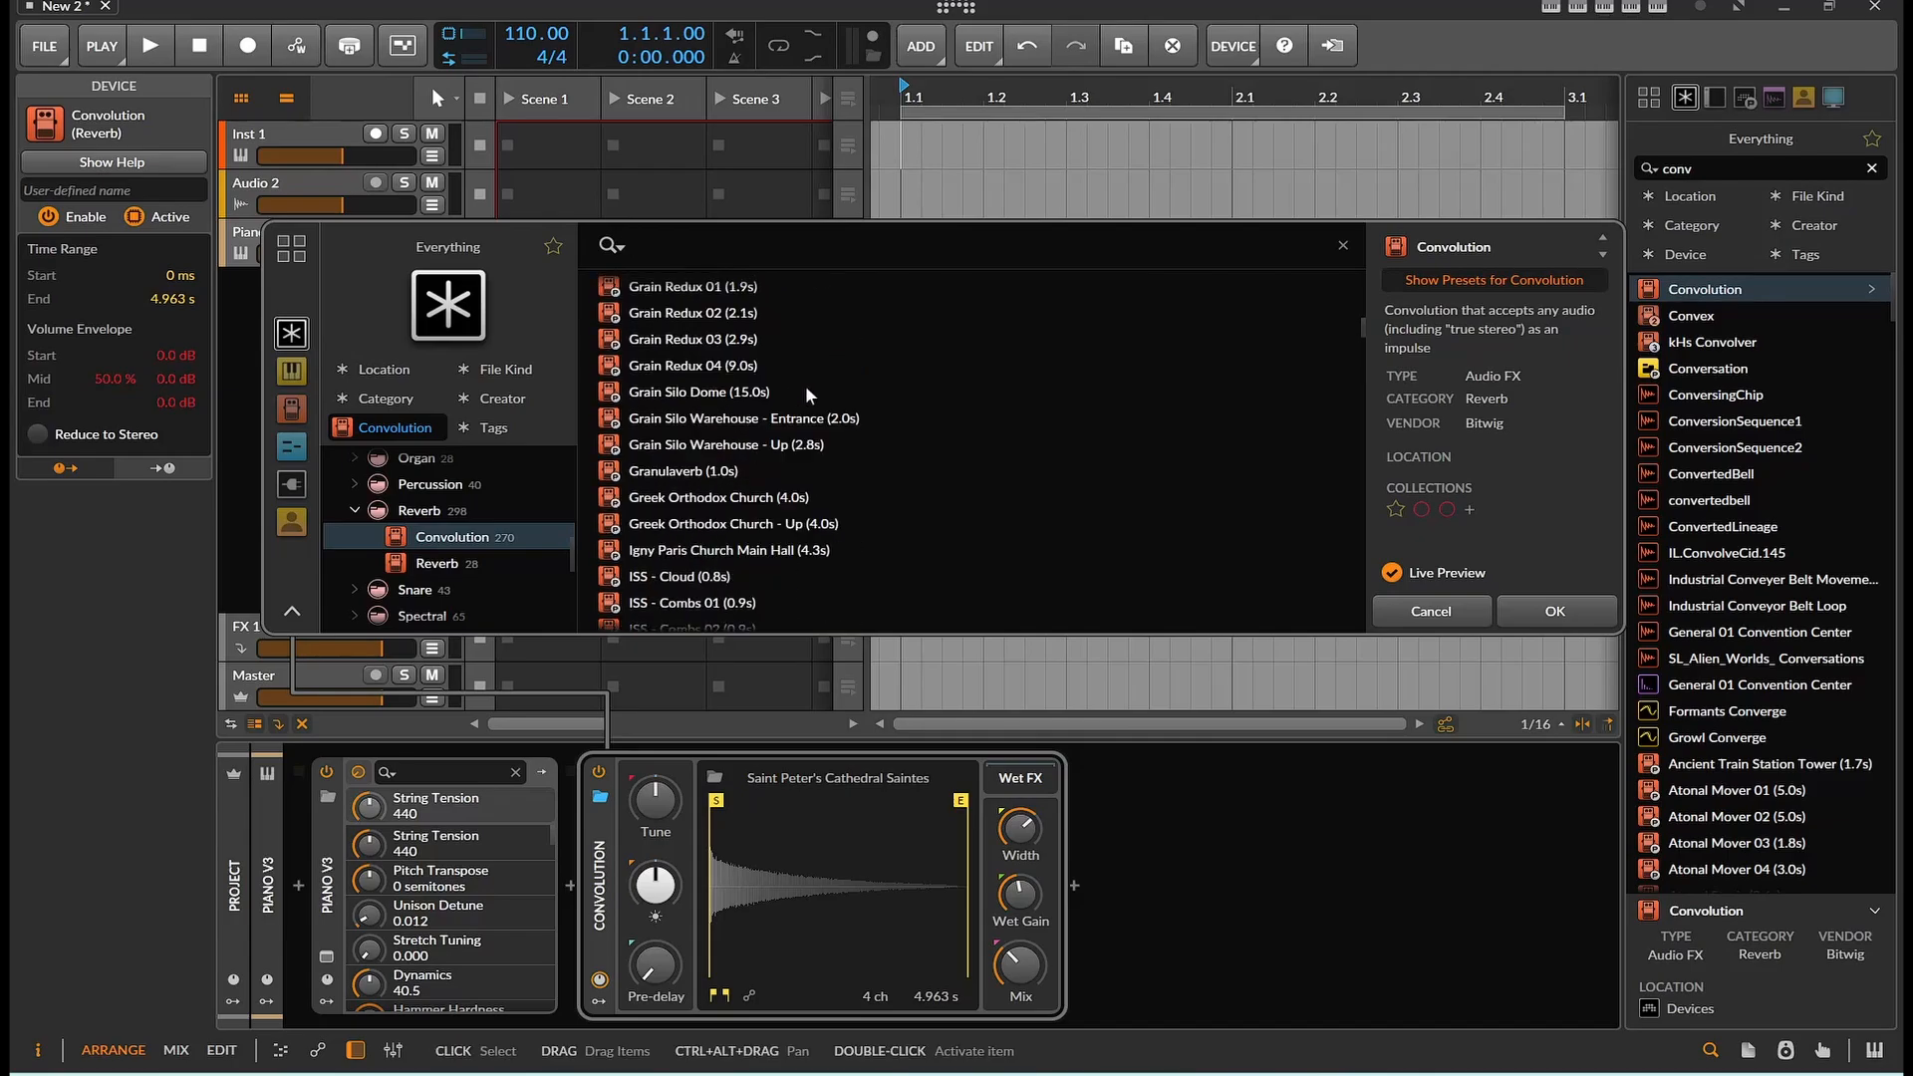
{"action": "type", "text": "bab"}
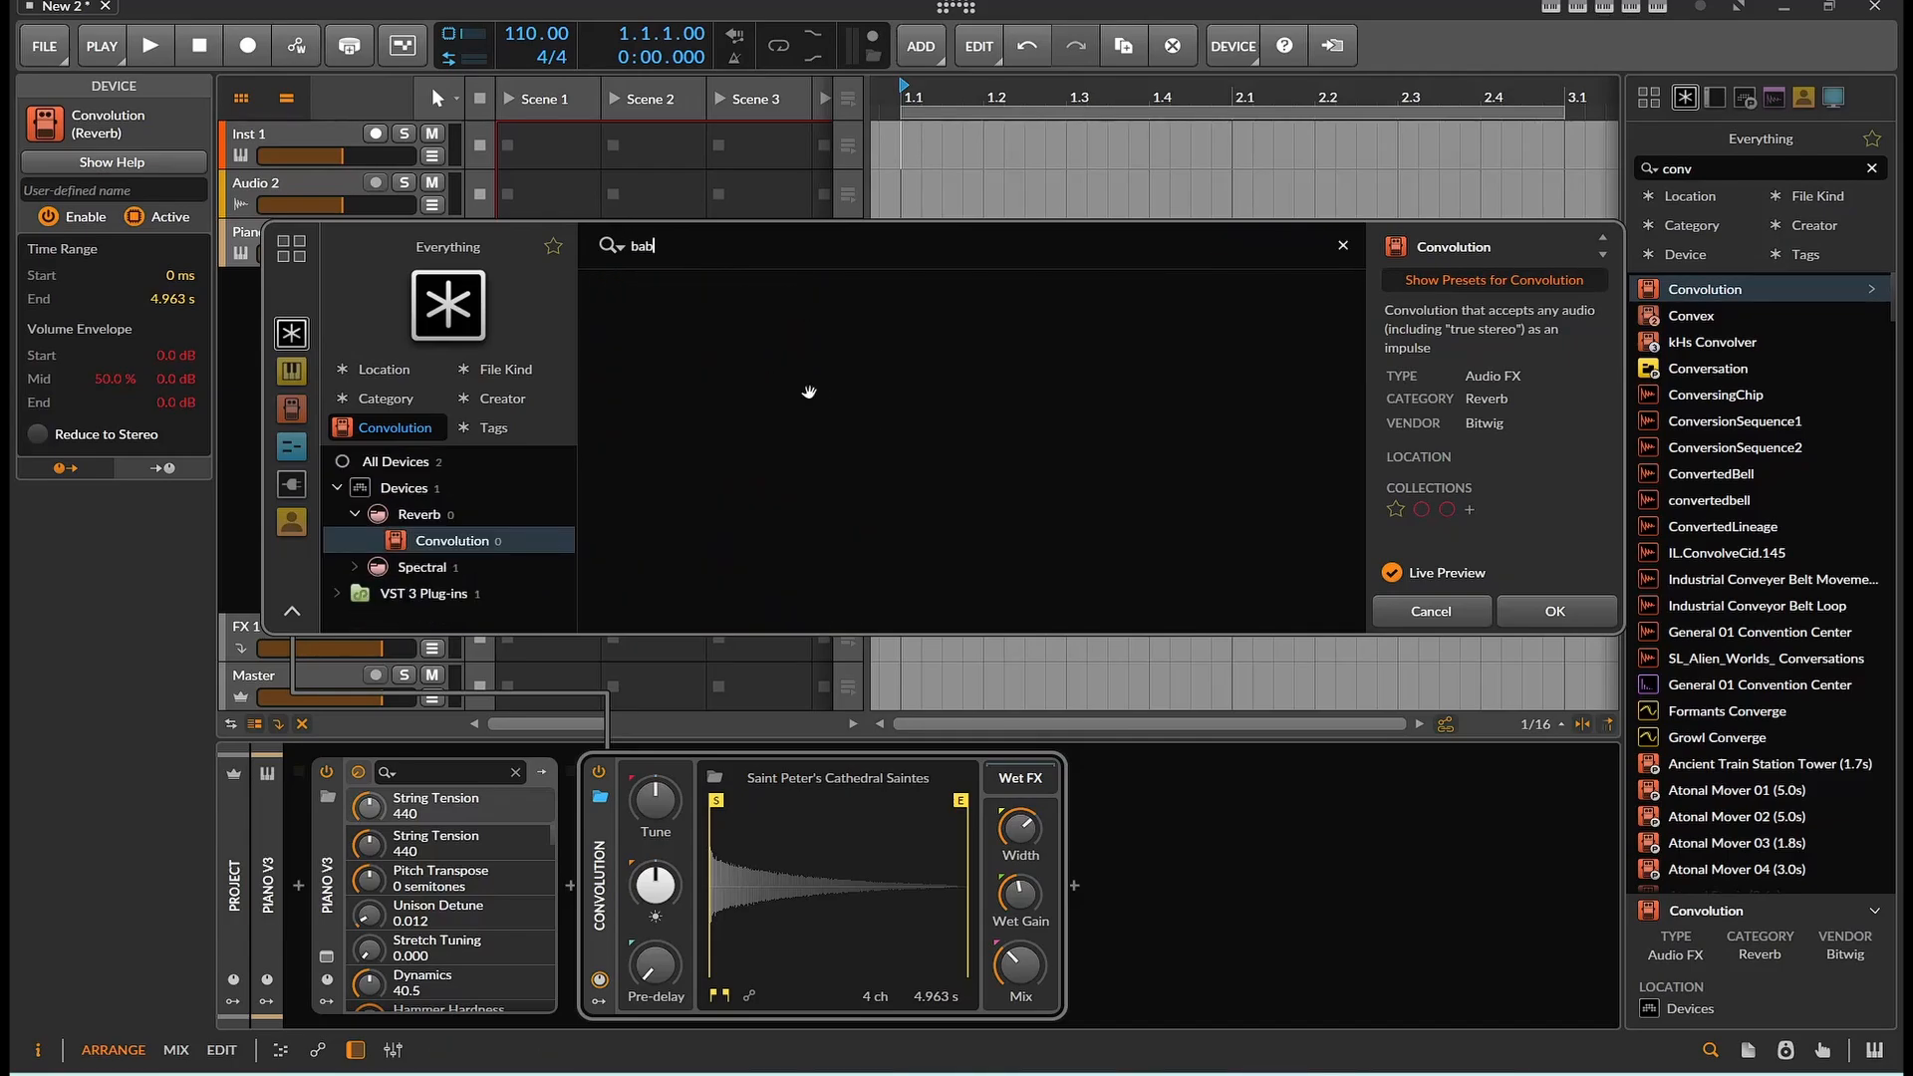
{"action": "key", "text": "BackSpace"}
{"action": "key", "text": "BackSpace"}
{"action": "key", "text": "BackSpace"}
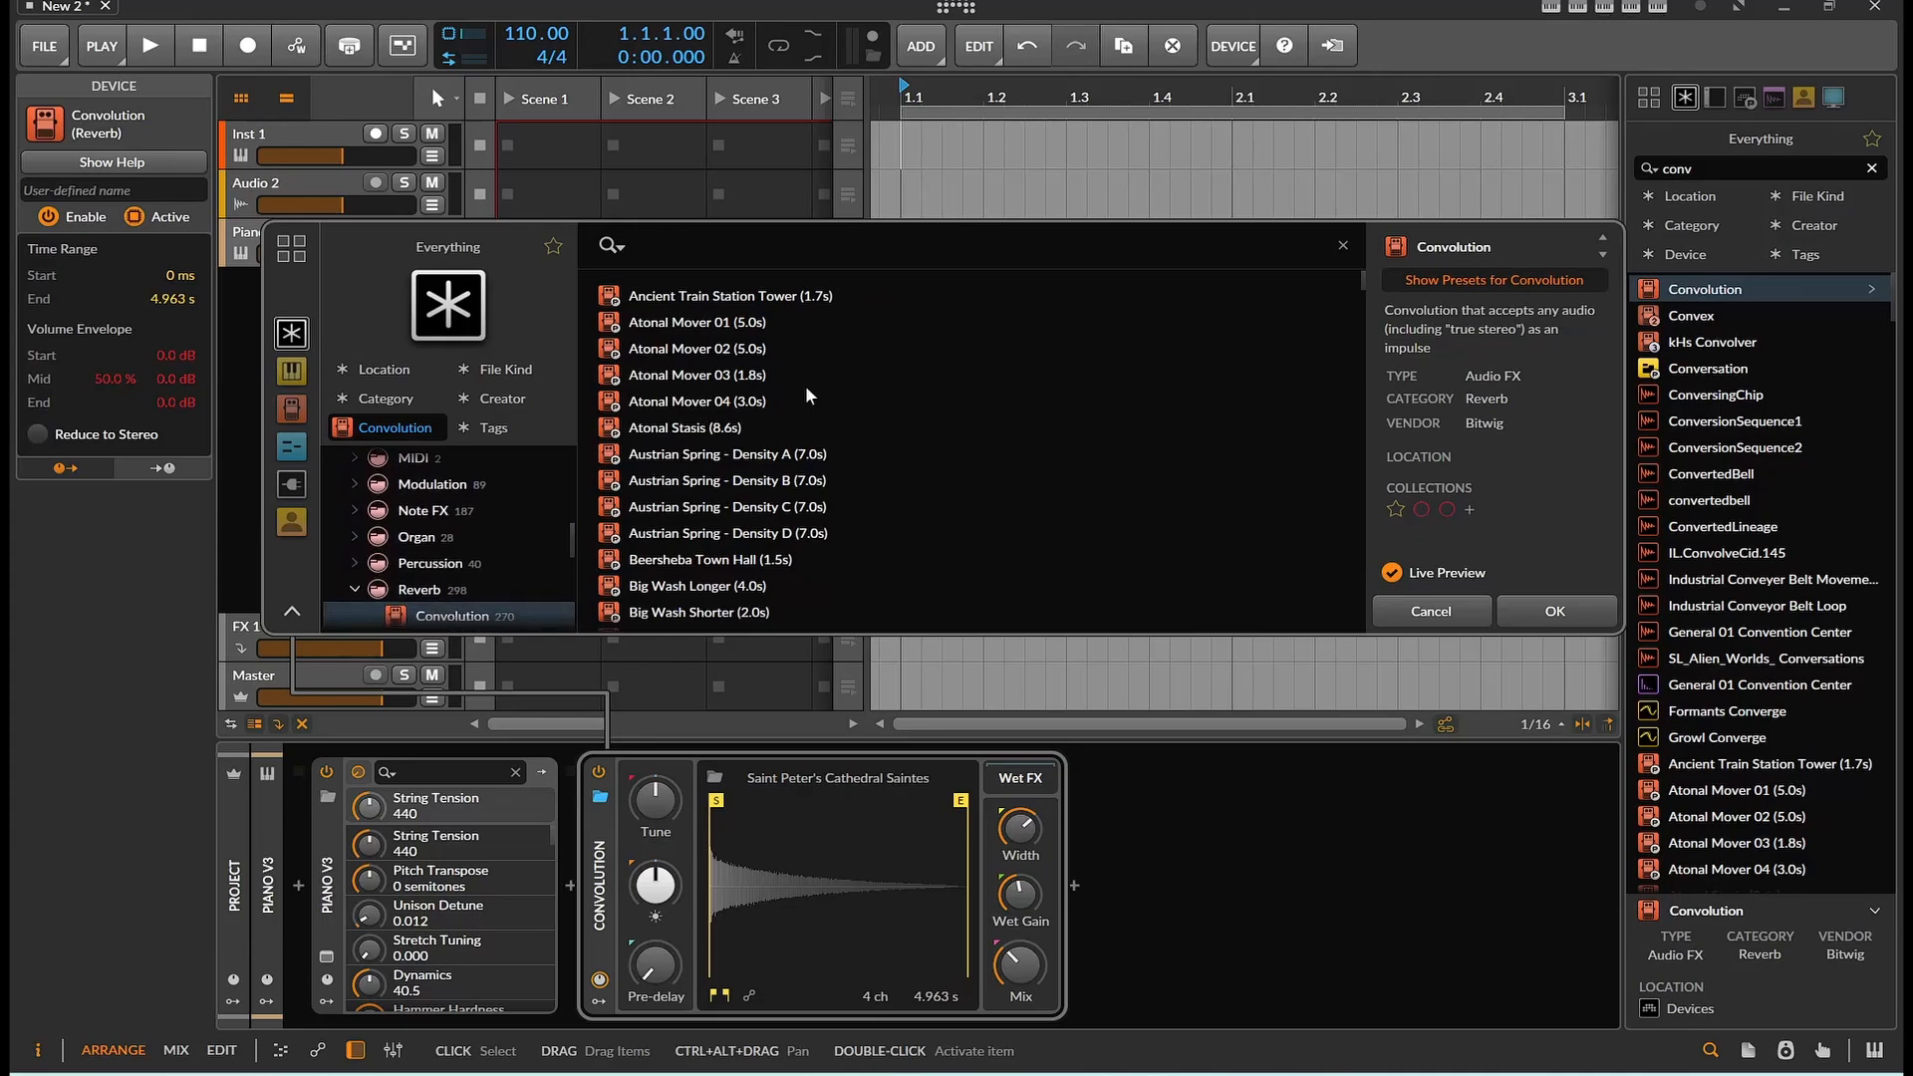
Browse the Convolution presets and device categories, then close the preset browser
{"action": "scroll", "coordinate": [805, 389], "scroll_direction": "down", "scroll_amount": 15}
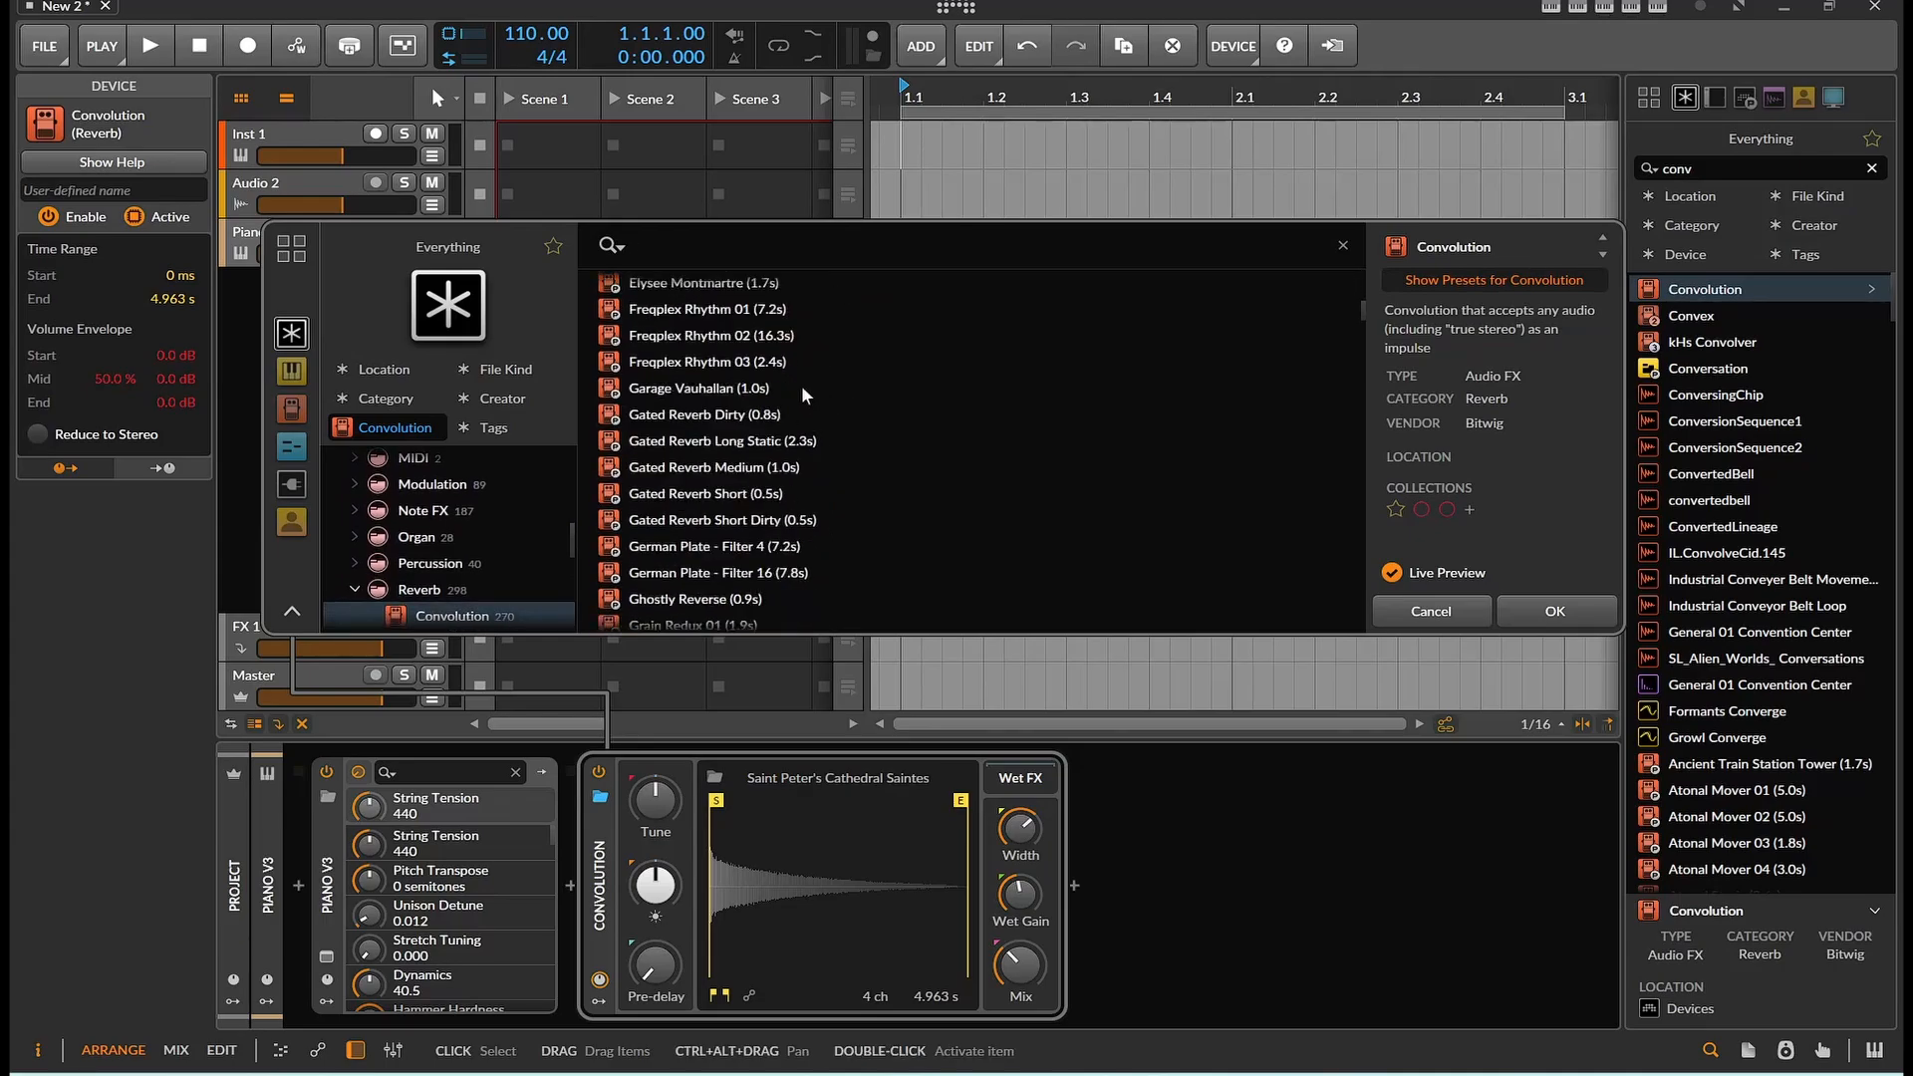
{"action": "scroll", "coordinate": [771, 414], "scroll_direction": "down", "scroll_amount": 5}
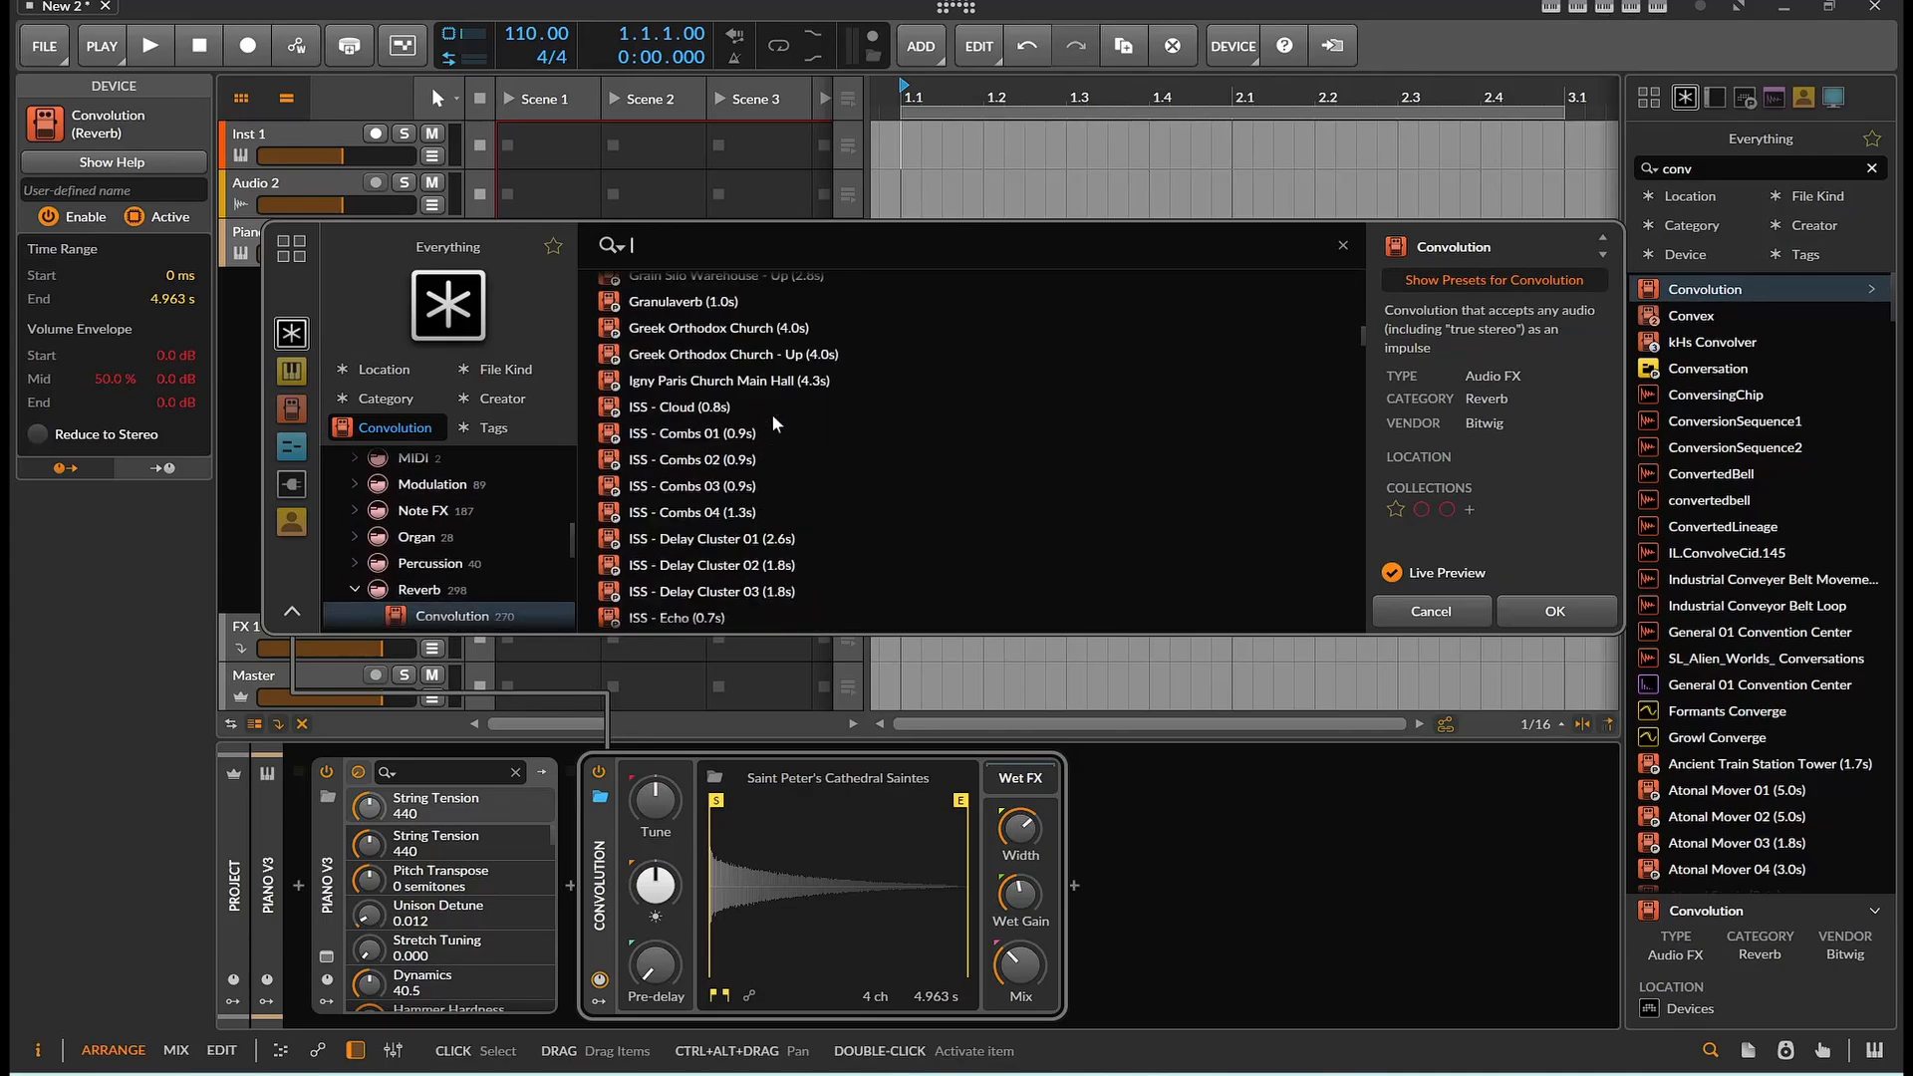
{"action": "scroll", "coordinate": [774, 413], "scroll_direction": "down", "scroll_amount": 20}
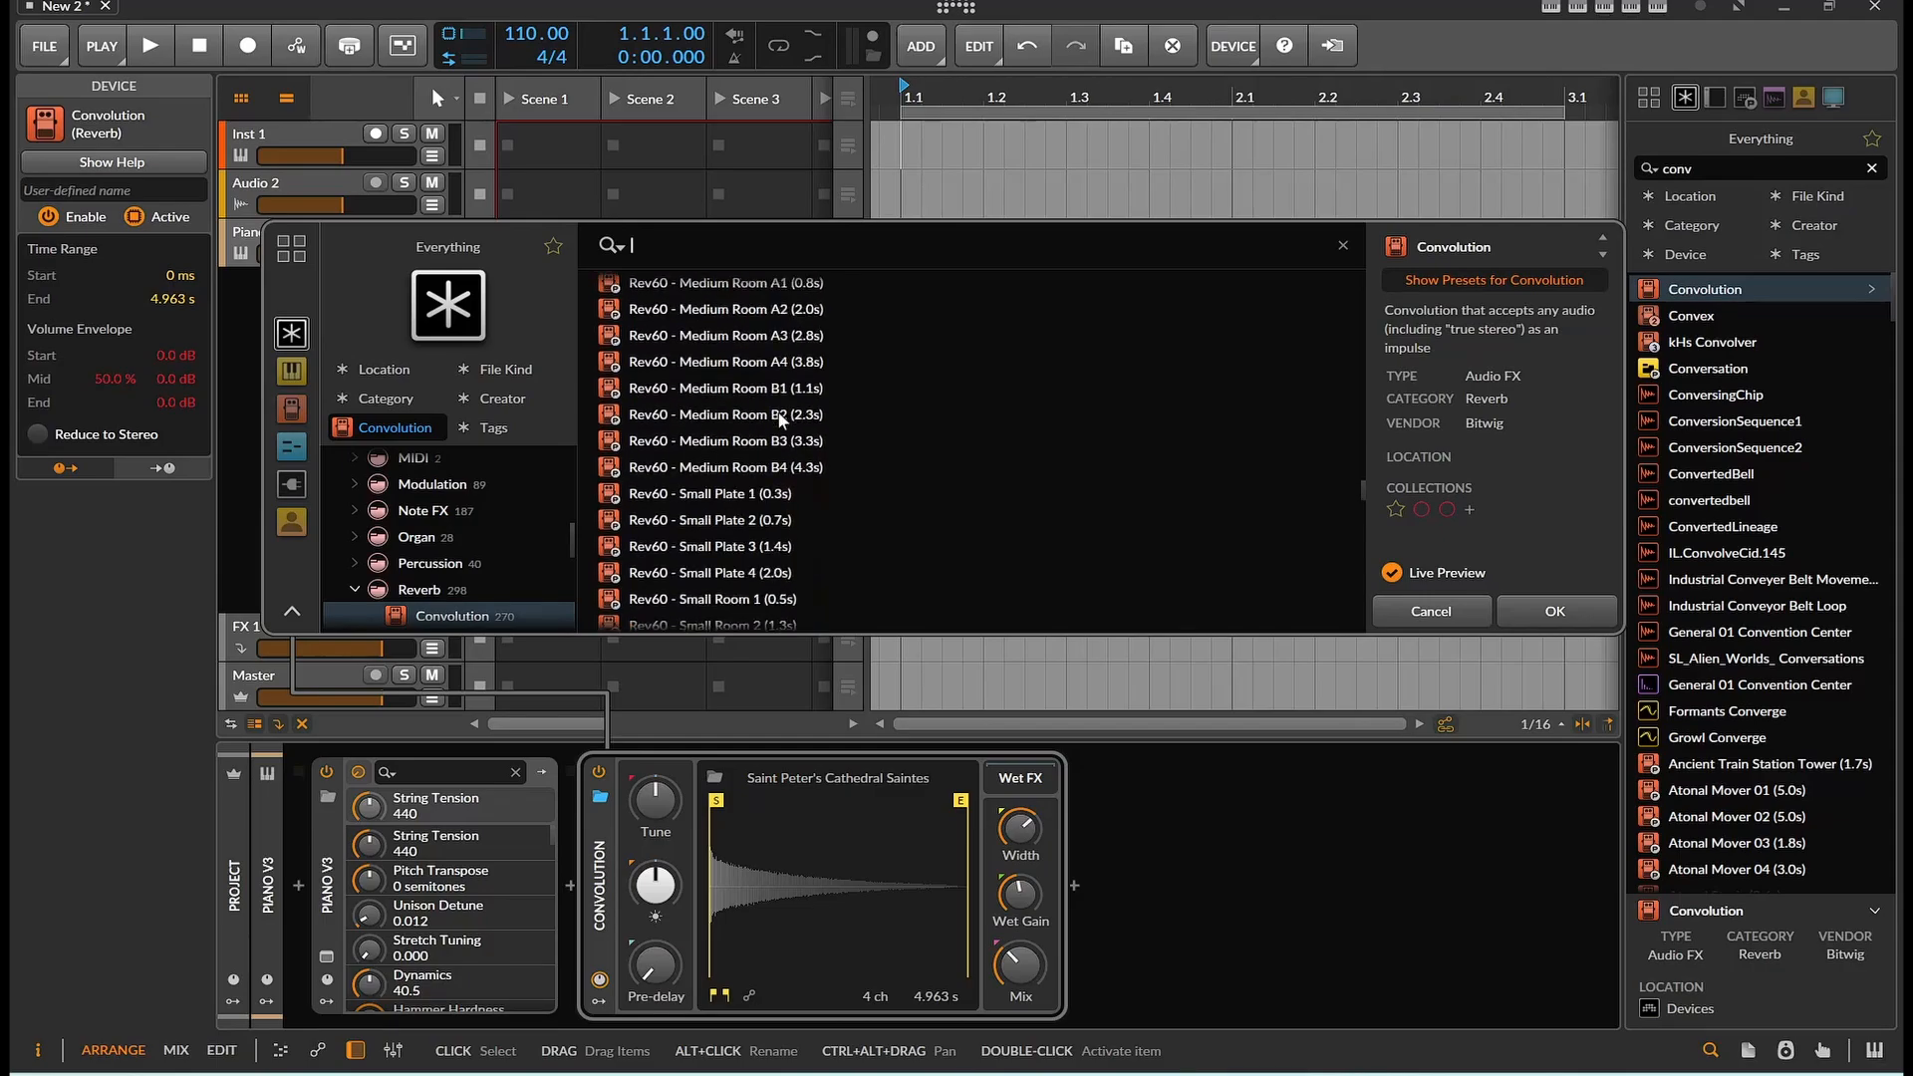
{"action": "scroll", "coordinate": [779, 410], "scroll_direction": "down", "scroll_amount": 20}
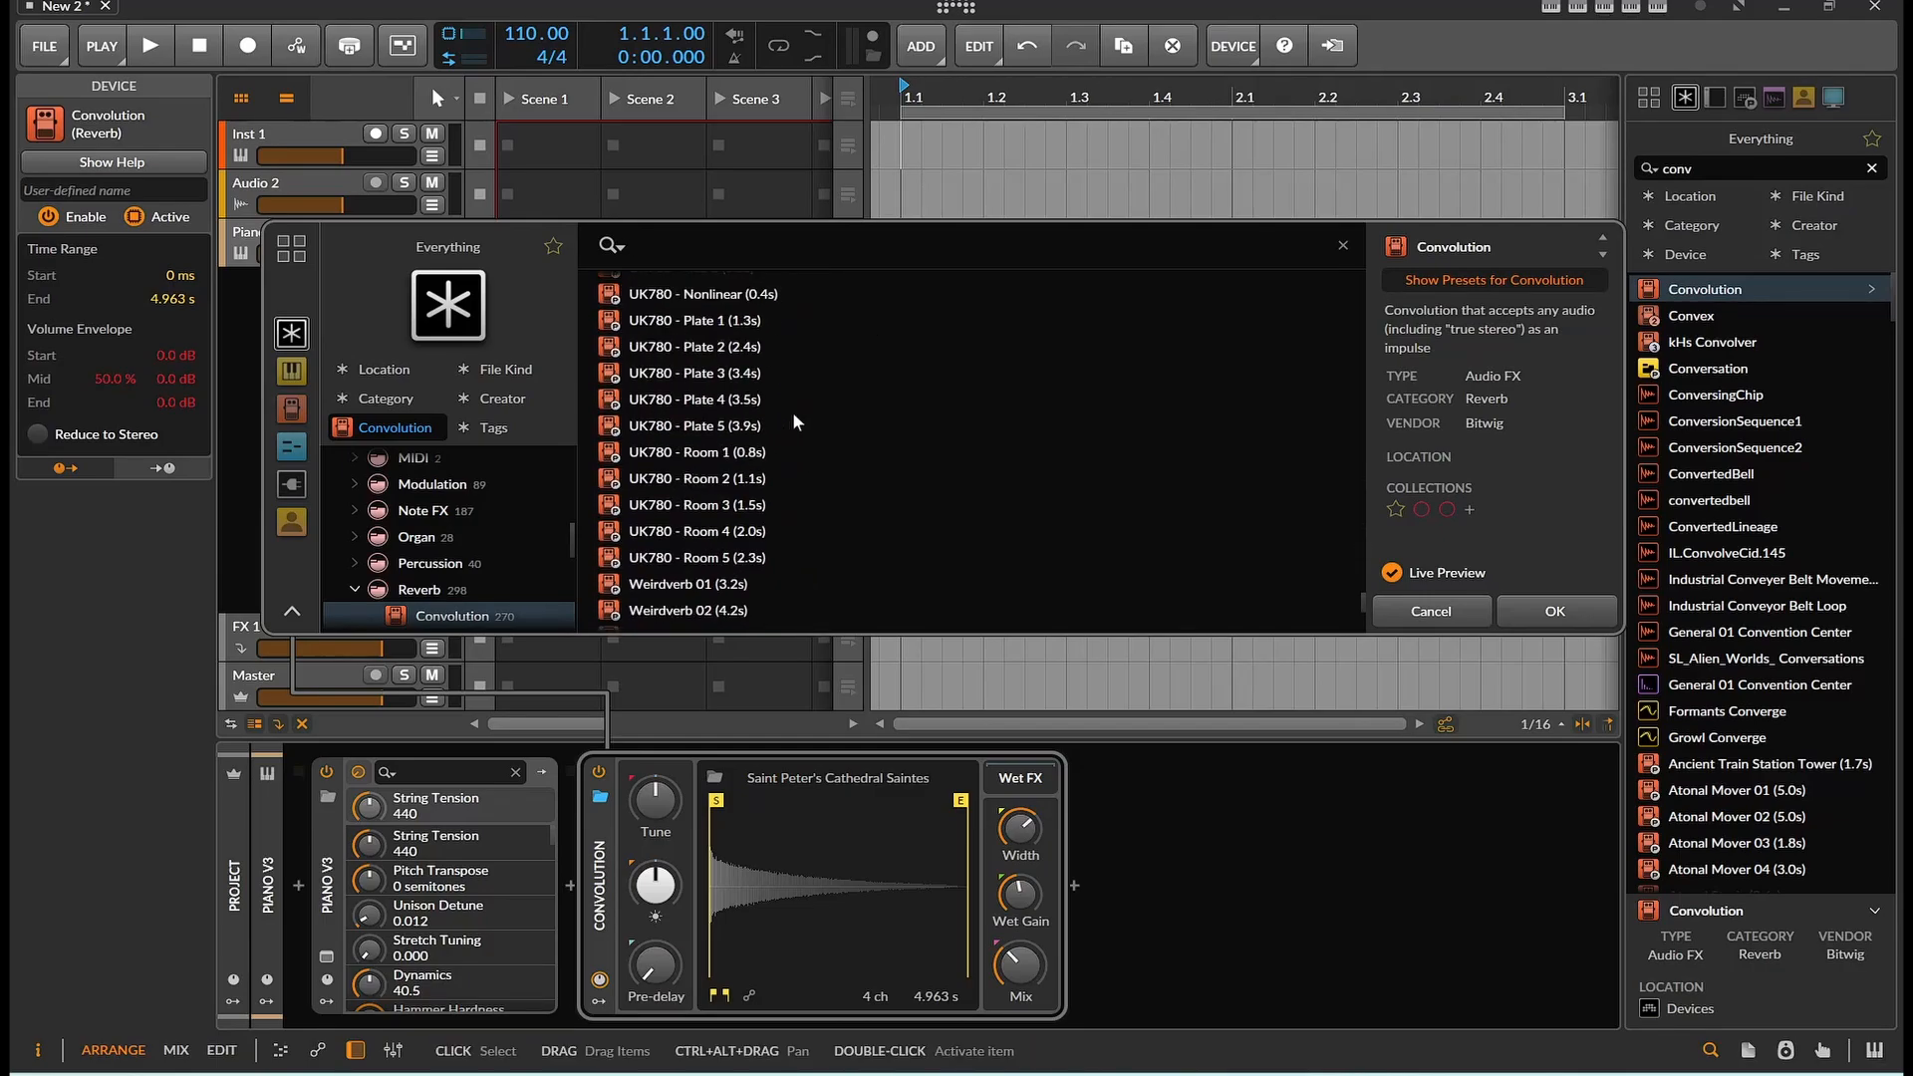
{"action": "left_click", "coordinate": [432, 594]}
{"action": "scroll", "coordinate": [484, 528], "scroll_direction": "up", "scroll_amount": 10}
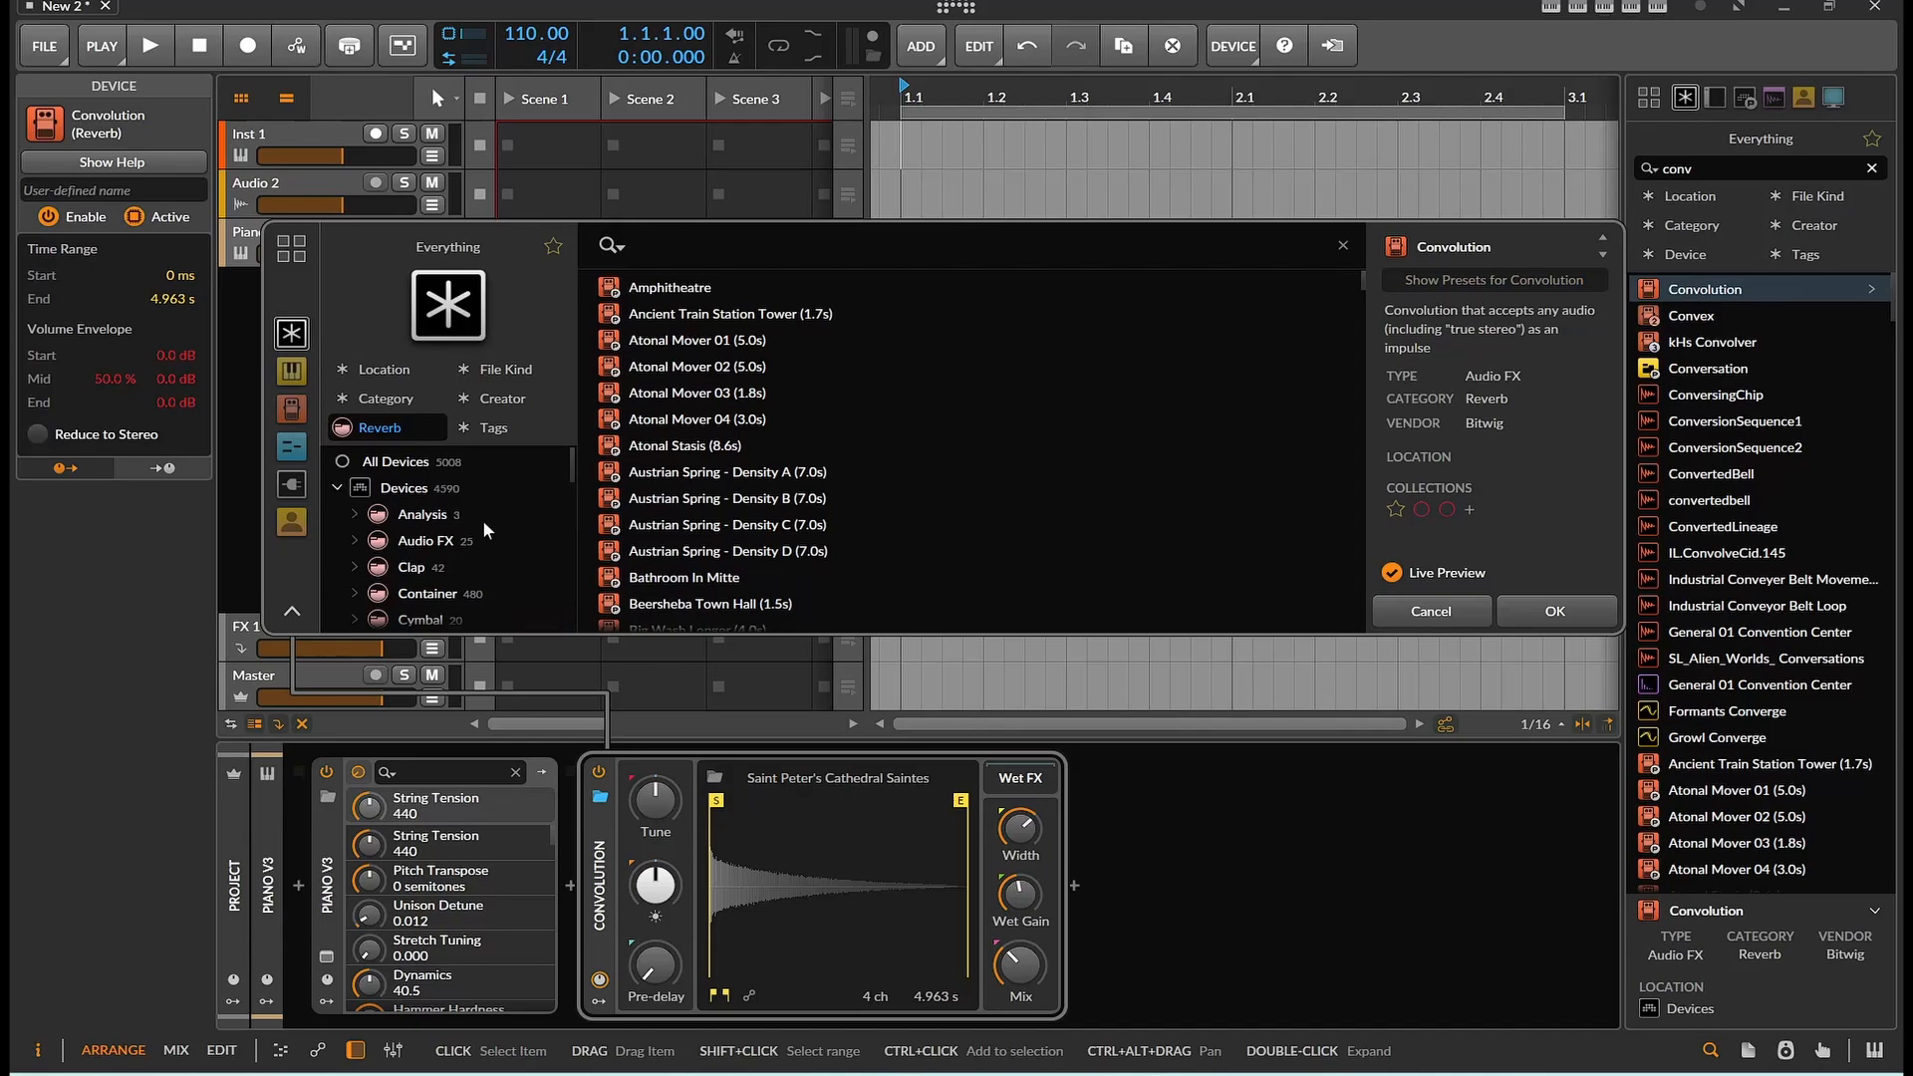
{"action": "left_click", "coordinate": [337, 487]}
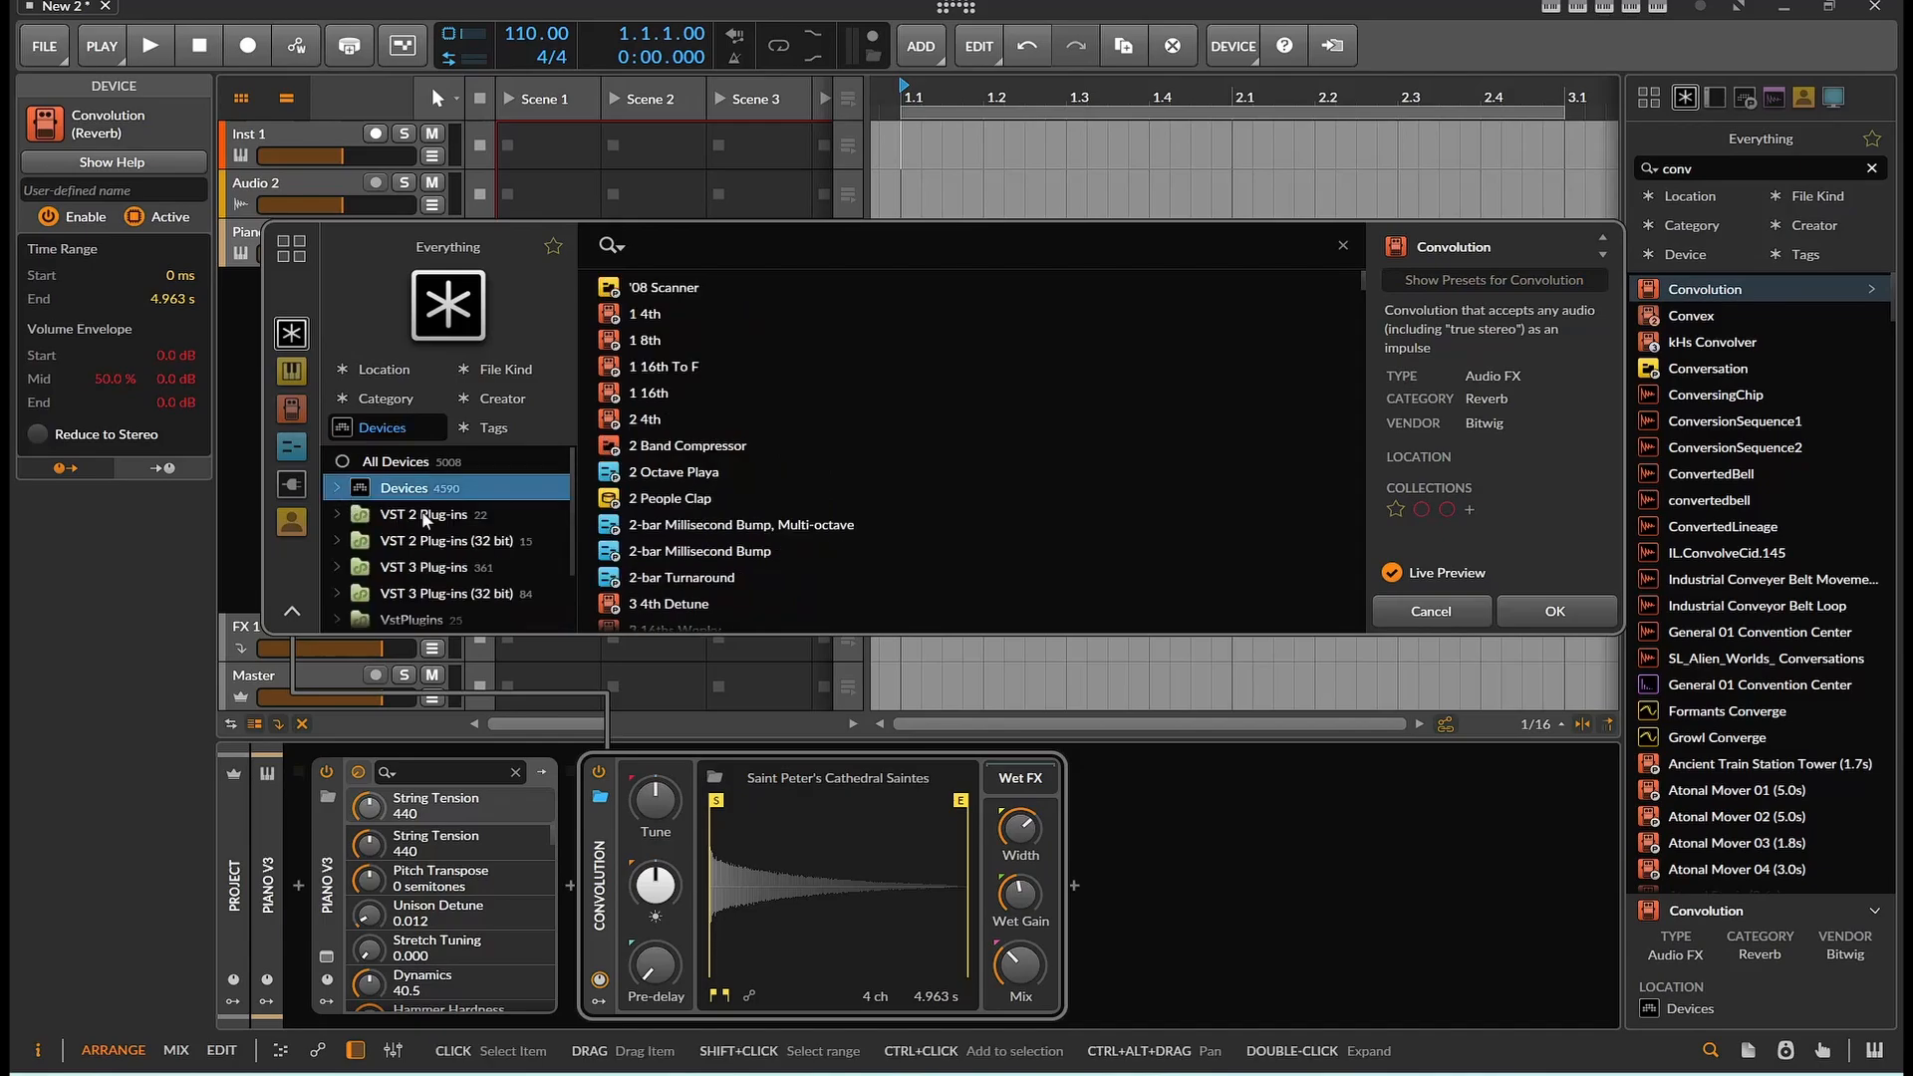
{"action": "scroll", "coordinate": [492, 487], "scroll_direction": "down", "scroll_amount": 2}
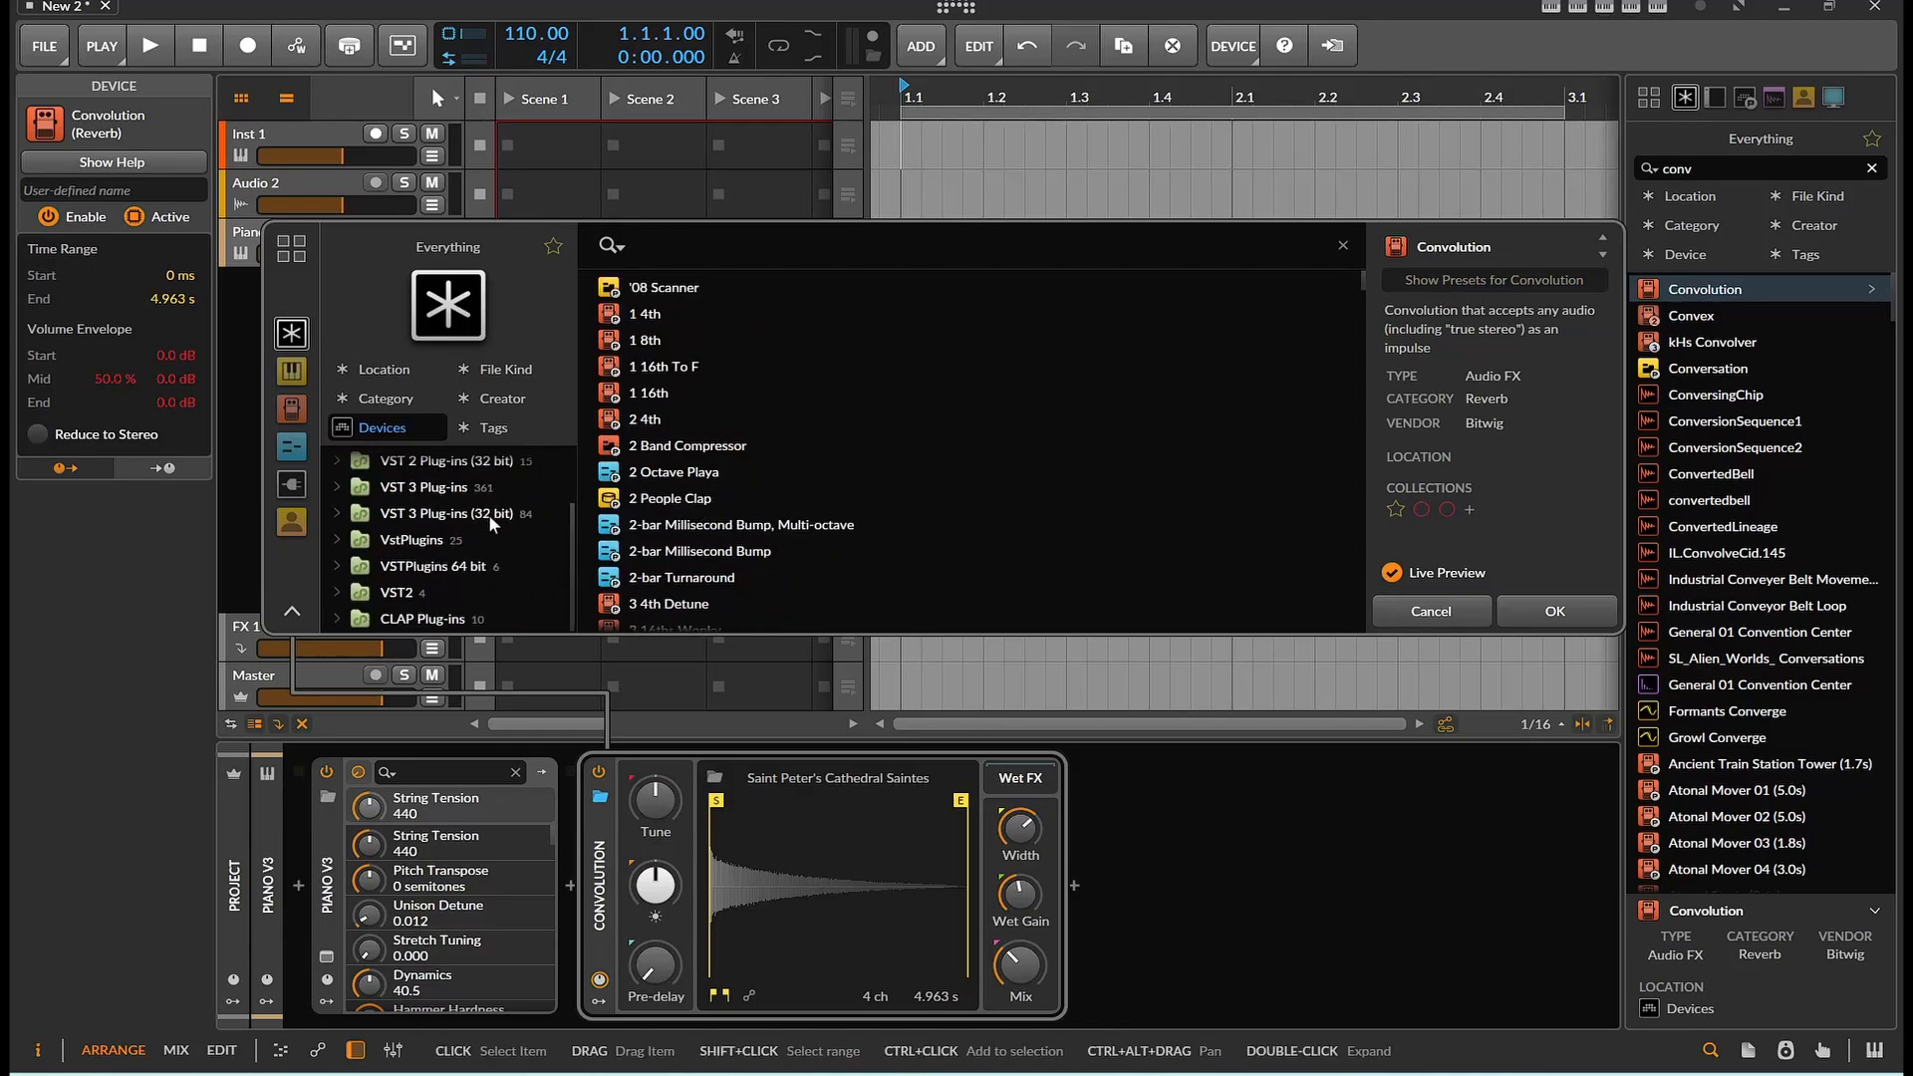
{"action": "scroll", "coordinate": [477, 554], "scroll_direction": "up", "scroll_amount": 2}
{"action": "scroll", "coordinate": [500, 540], "scroll_direction": "down", "scroll_amount": 2}
{"action": "scroll", "coordinate": [499, 540], "scroll_direction": "up", "scroll_amount": 2}
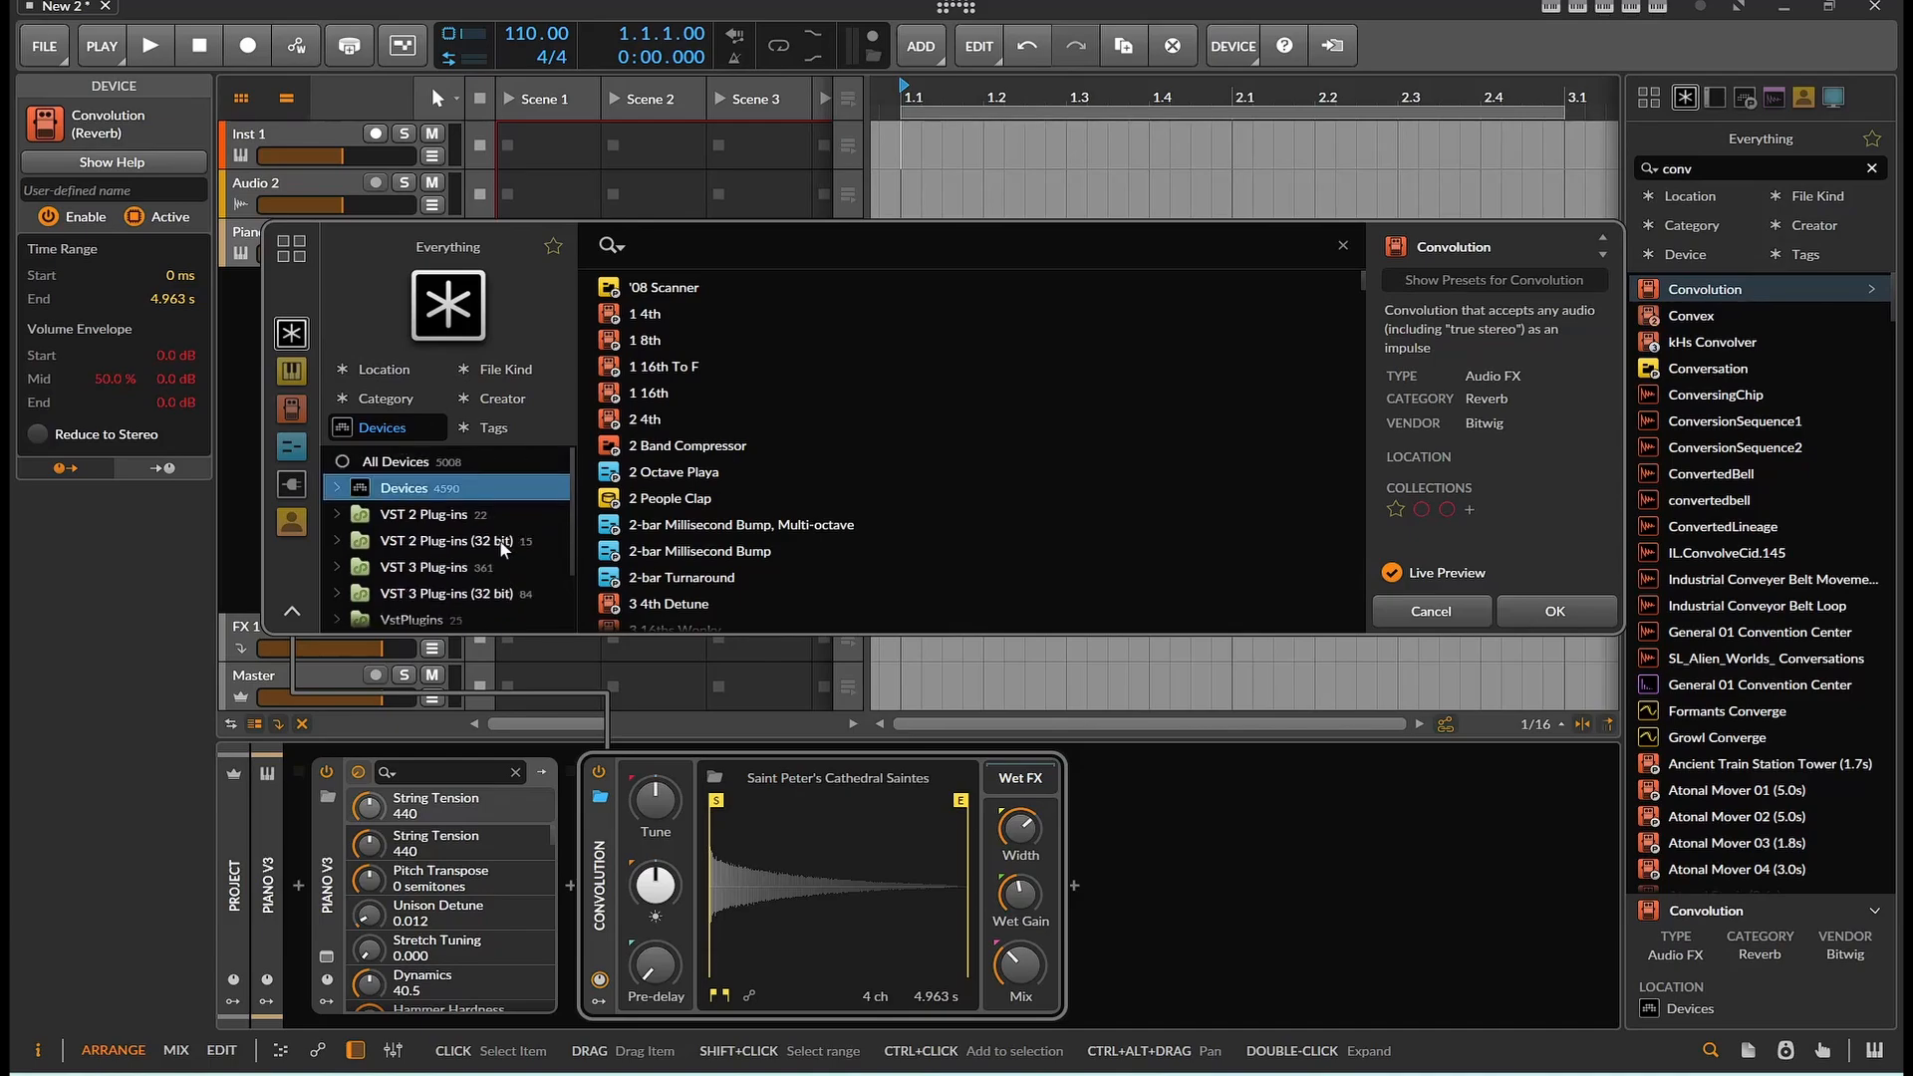
{"action": "left_click", "coordinate": [339, 487]}
{"action": "scroll", "coordinate": [466, 518], "scroll_direction": "down", "scroll_amount": 3}
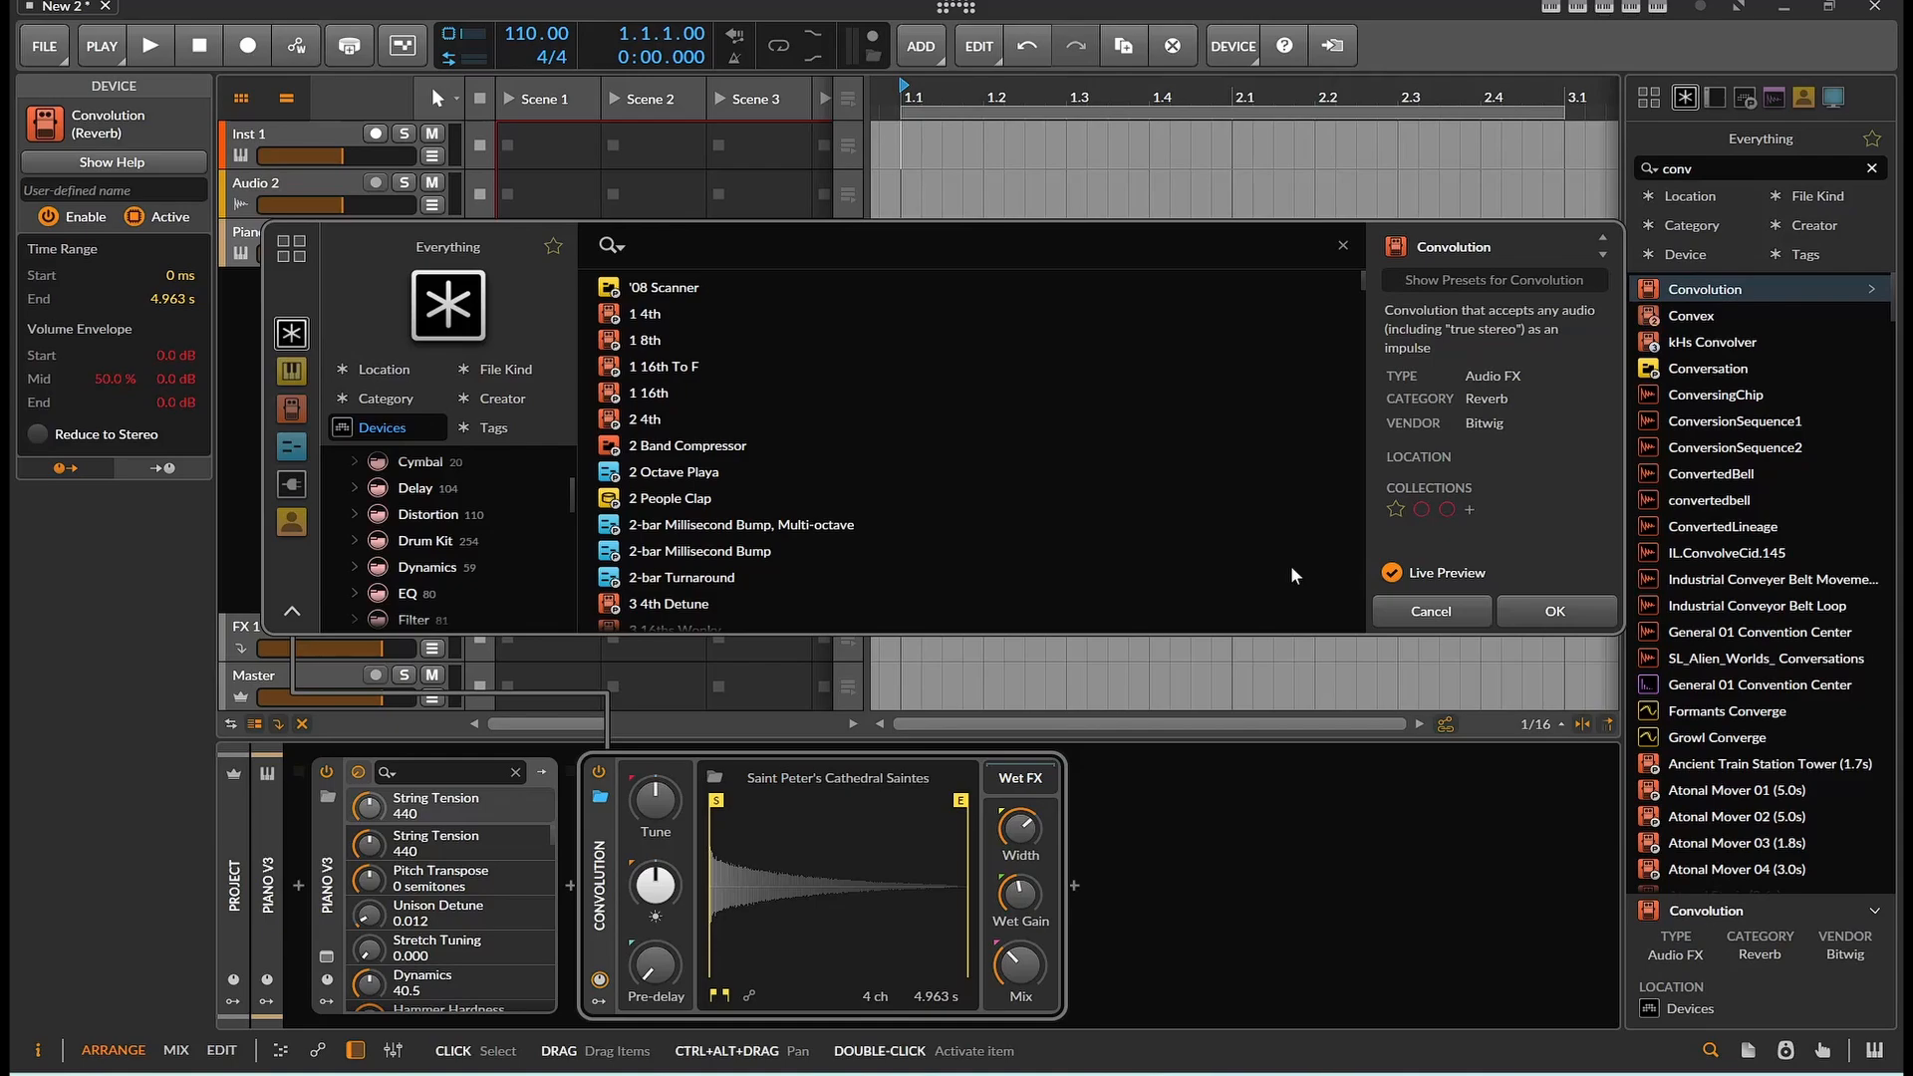
{"action": "key", "text": "Escape"}
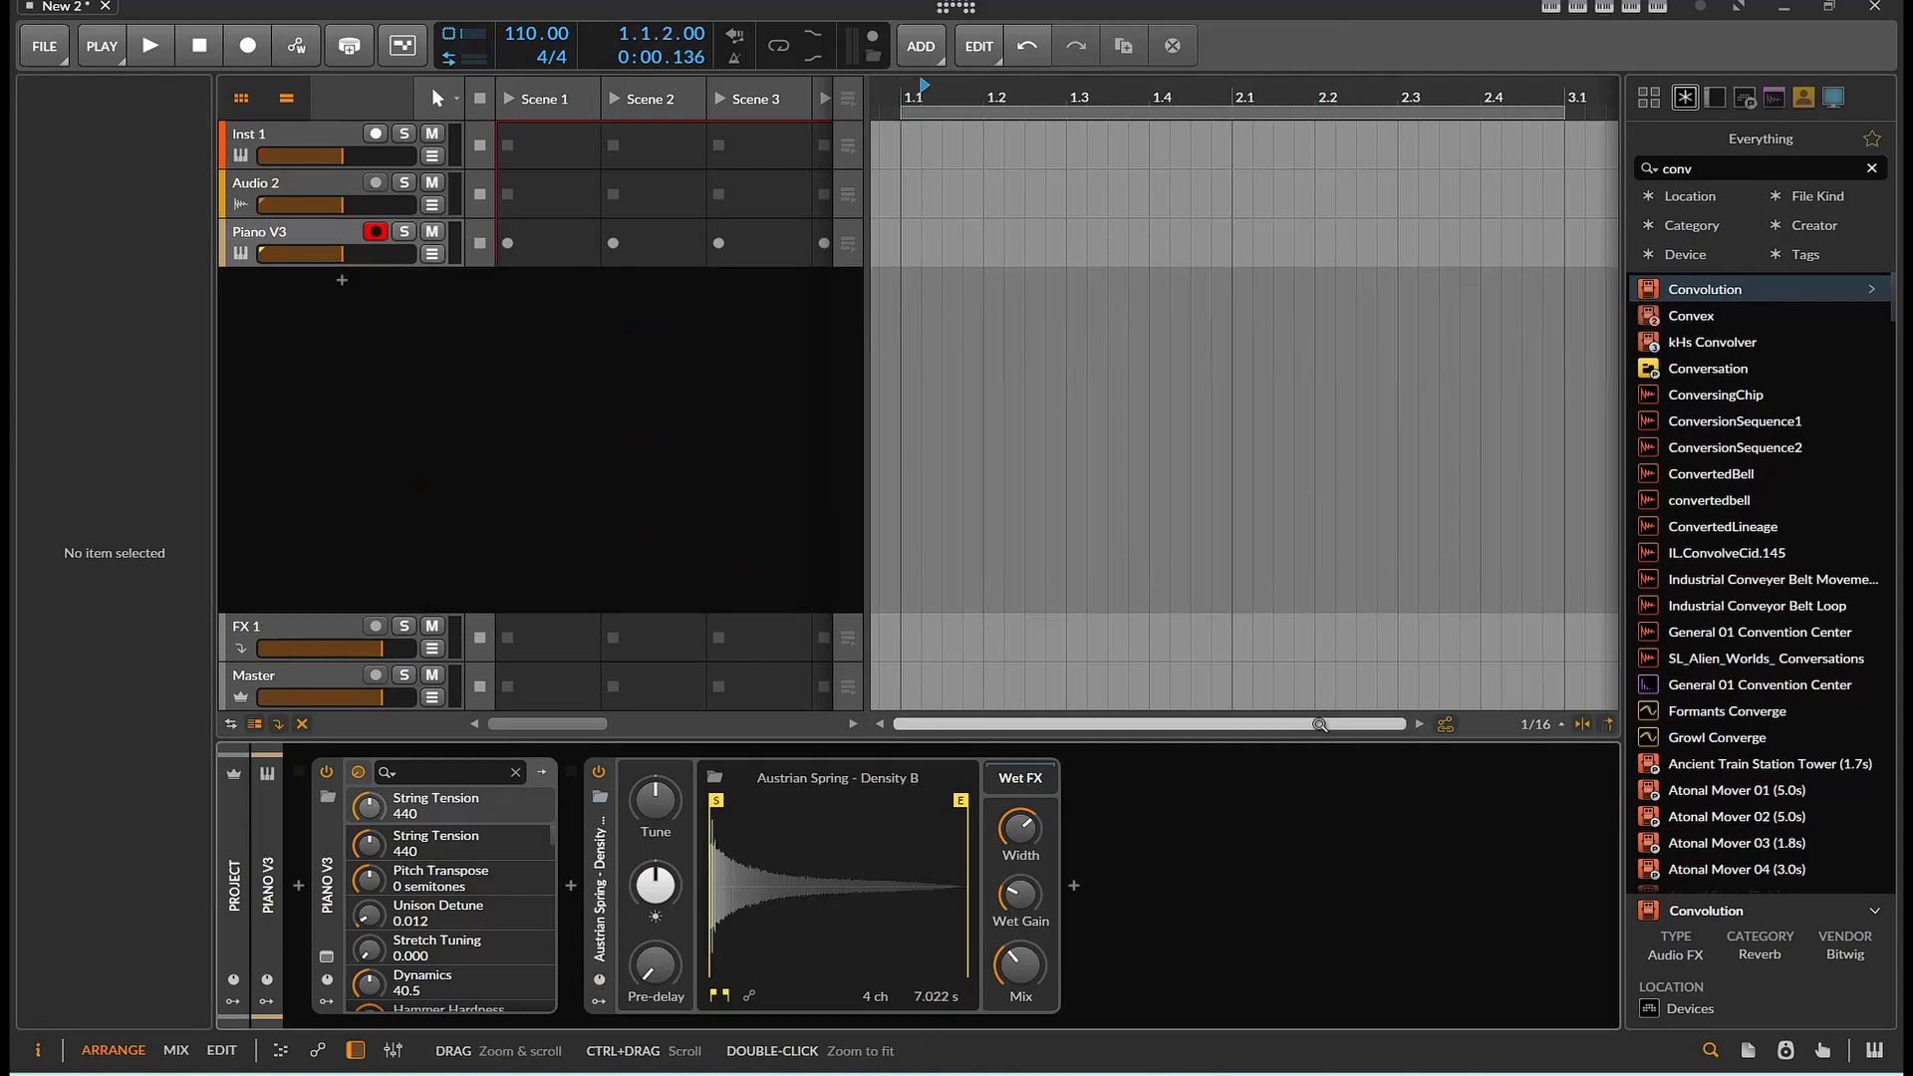
Load the General 01 Baby Laugh impulse into the Convolution device and trim its end to about 834 ms
{"action": "left_click", "coordinate": [715, 776]}
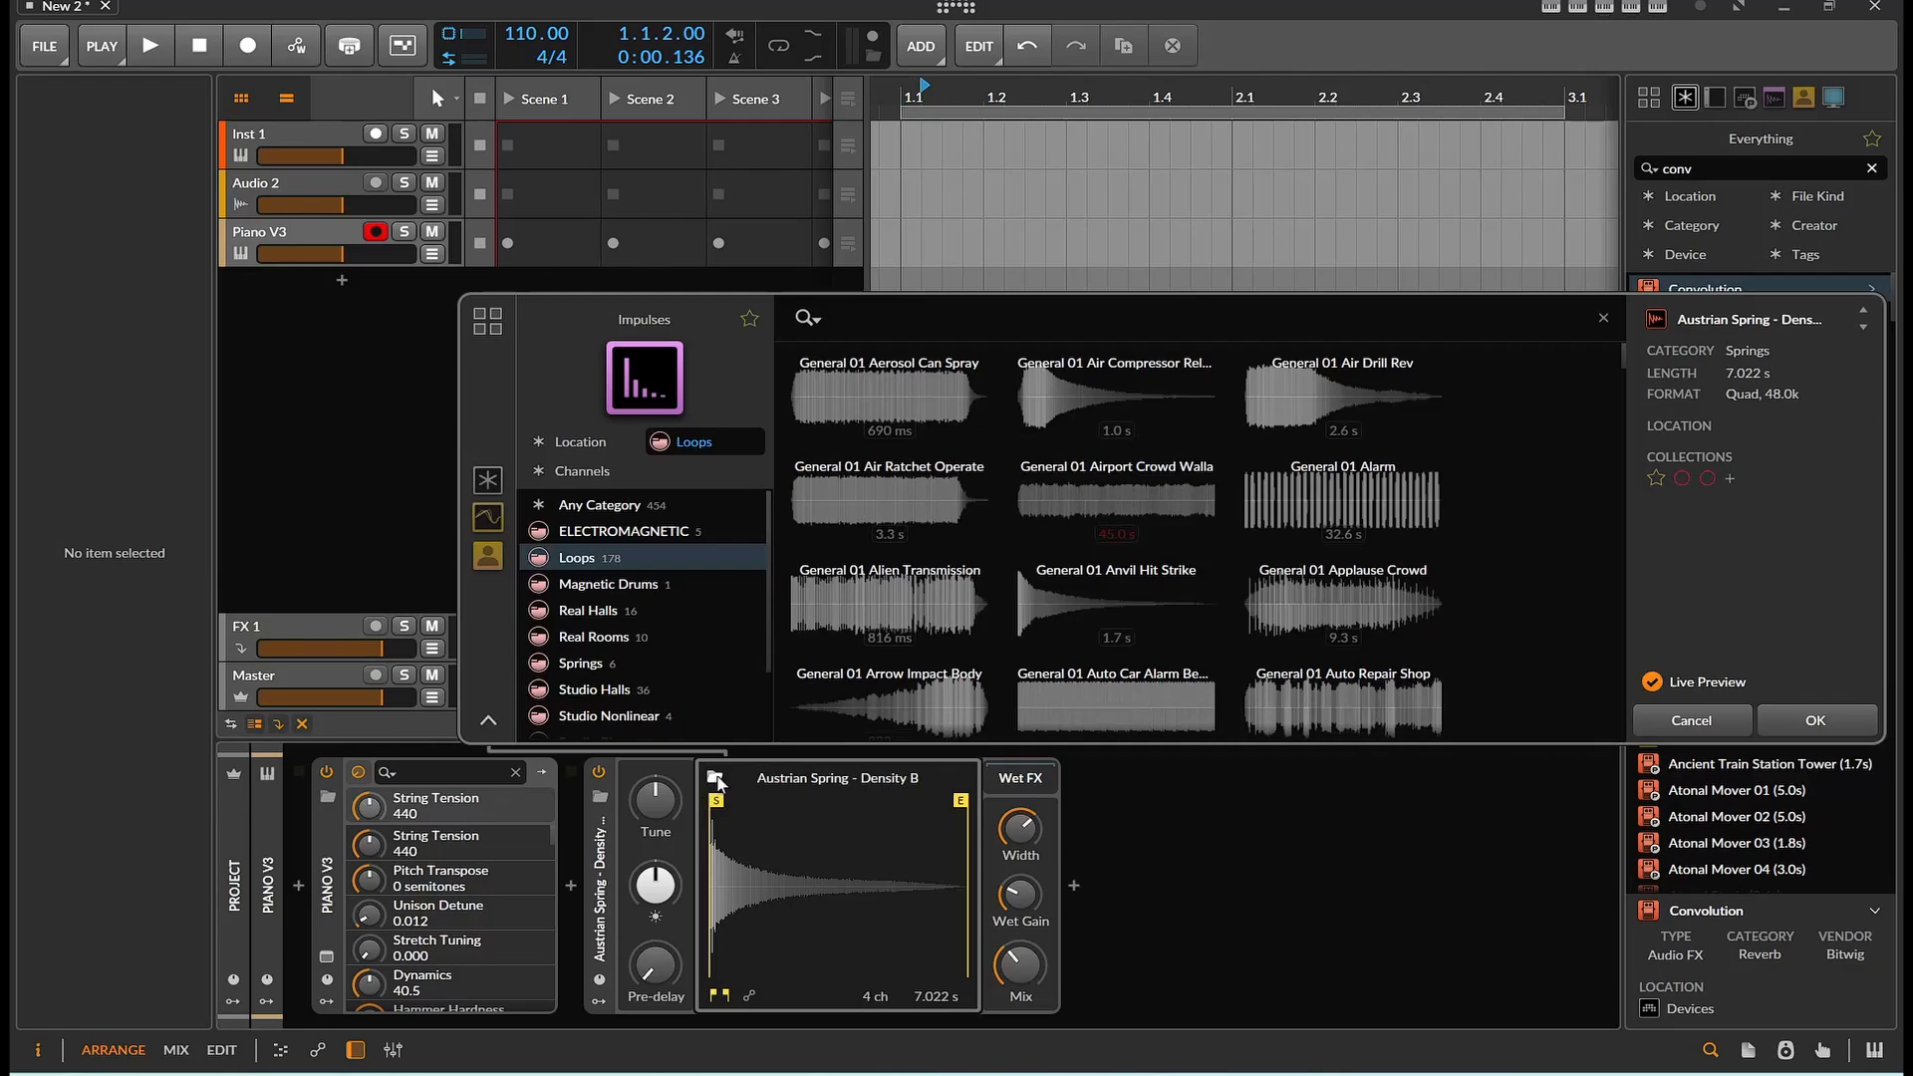
{"action": "scroll", "coordinate": [939, 473], "scroll_direction": "down", "scroll_amount": 2}
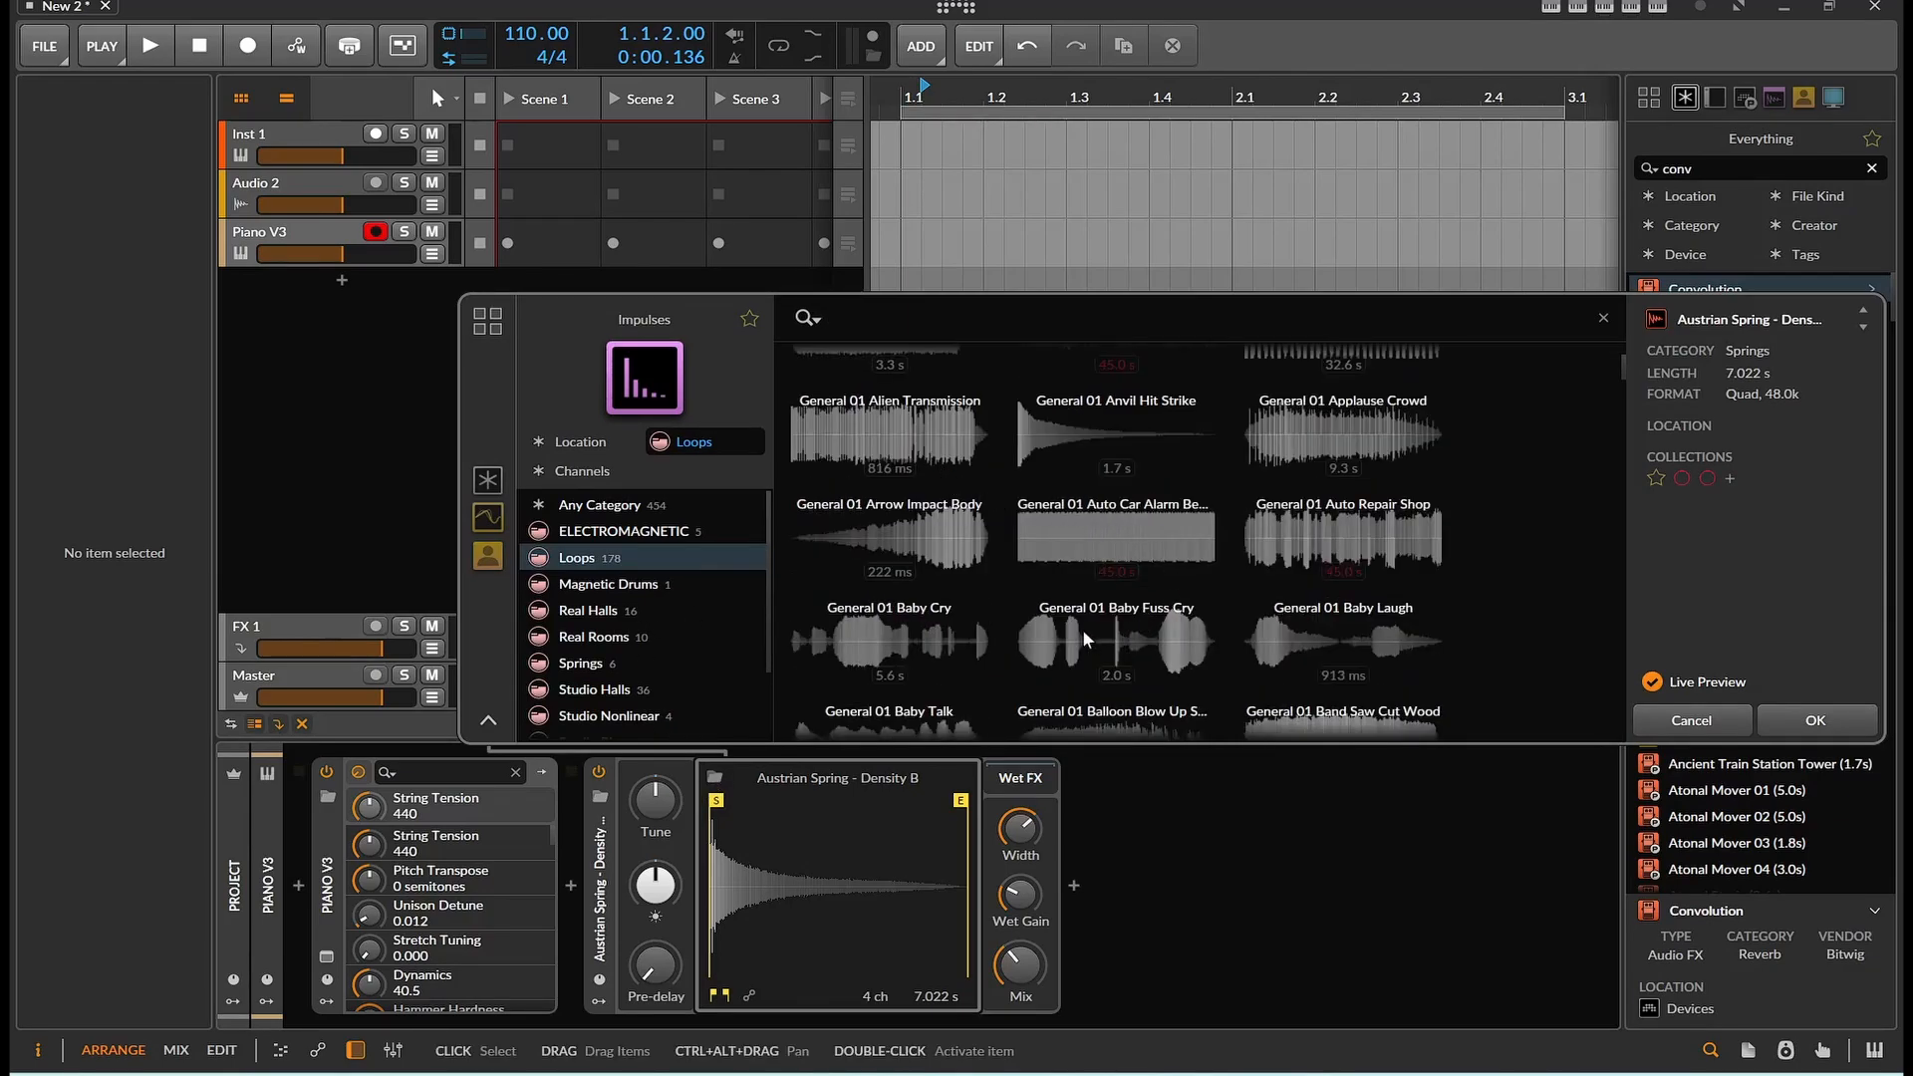
{"action": "left_click", "coordinate": [1311, 648]}
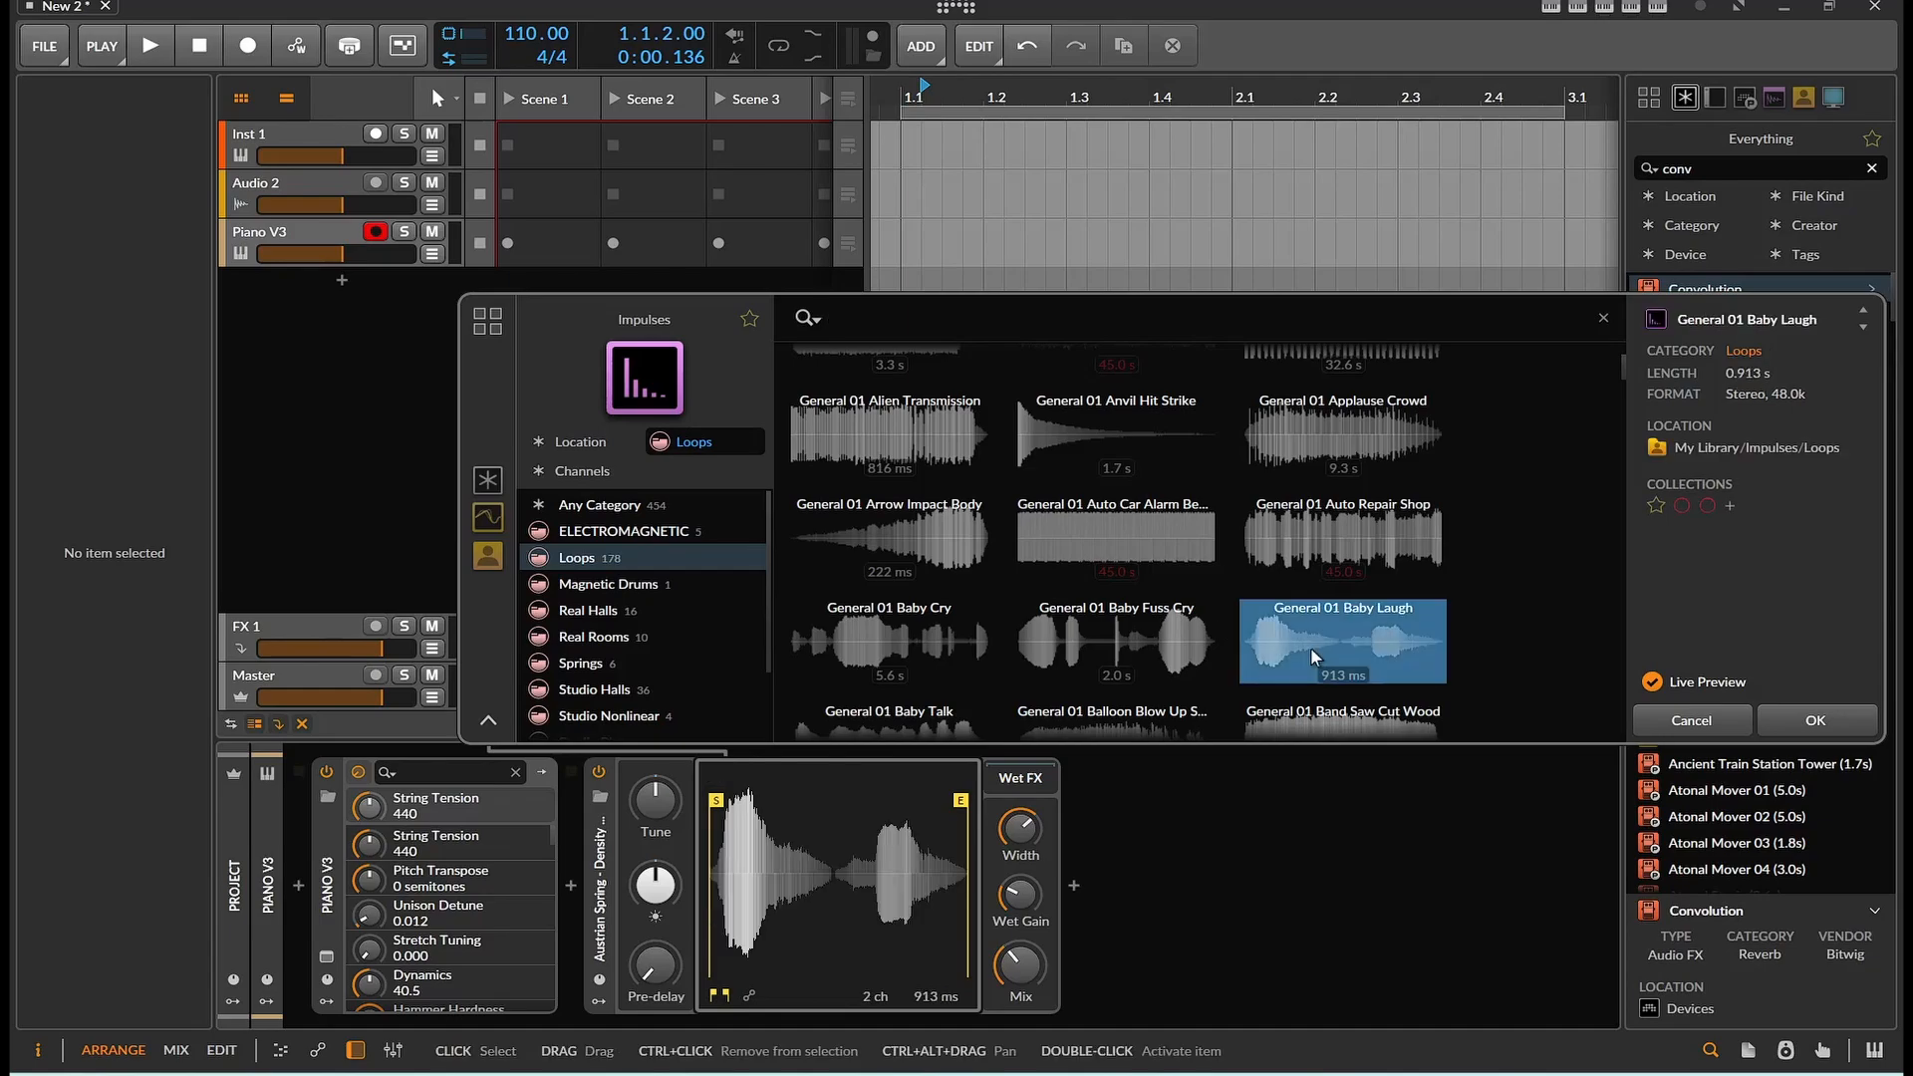
{"action": "left_click", "coordinate": [1799, 728]}
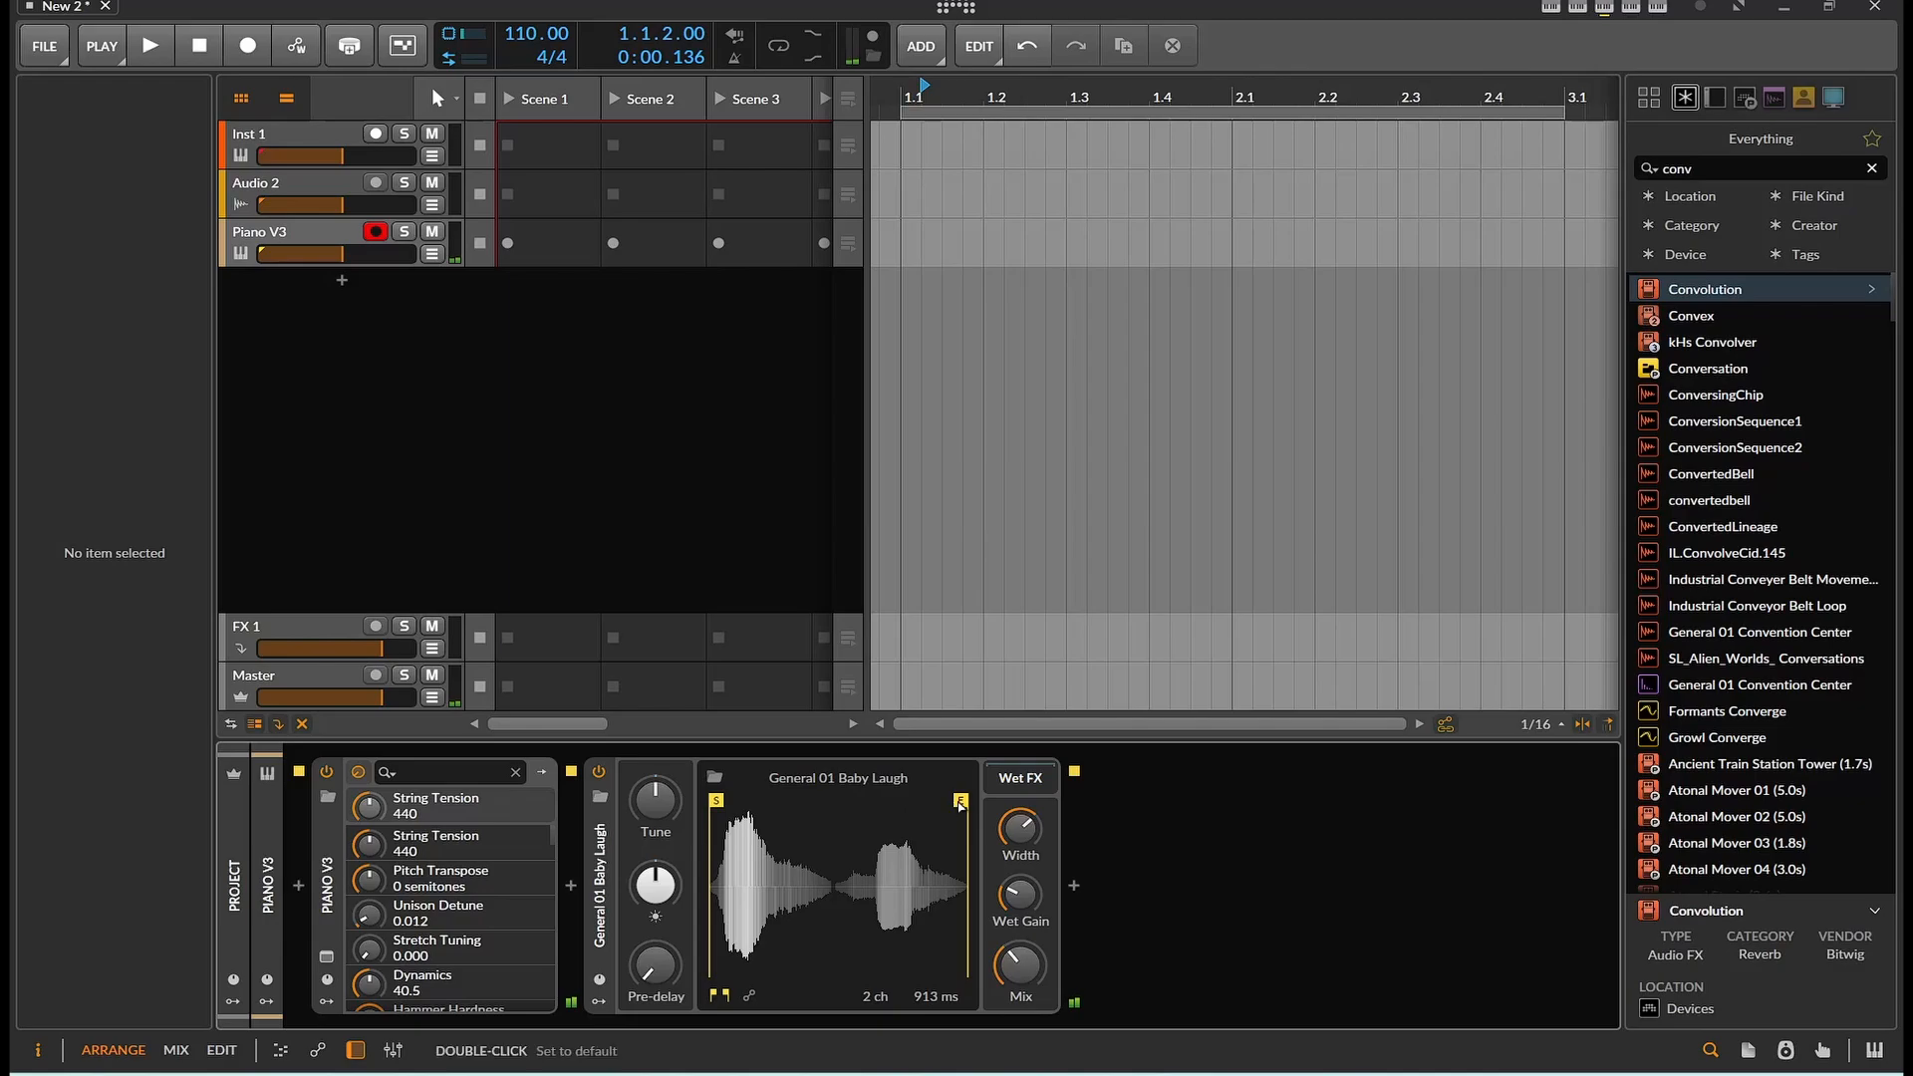
{"action": "left_click_drag", "start_coordinate": [960, 800], "coordinate": [938, 800]}
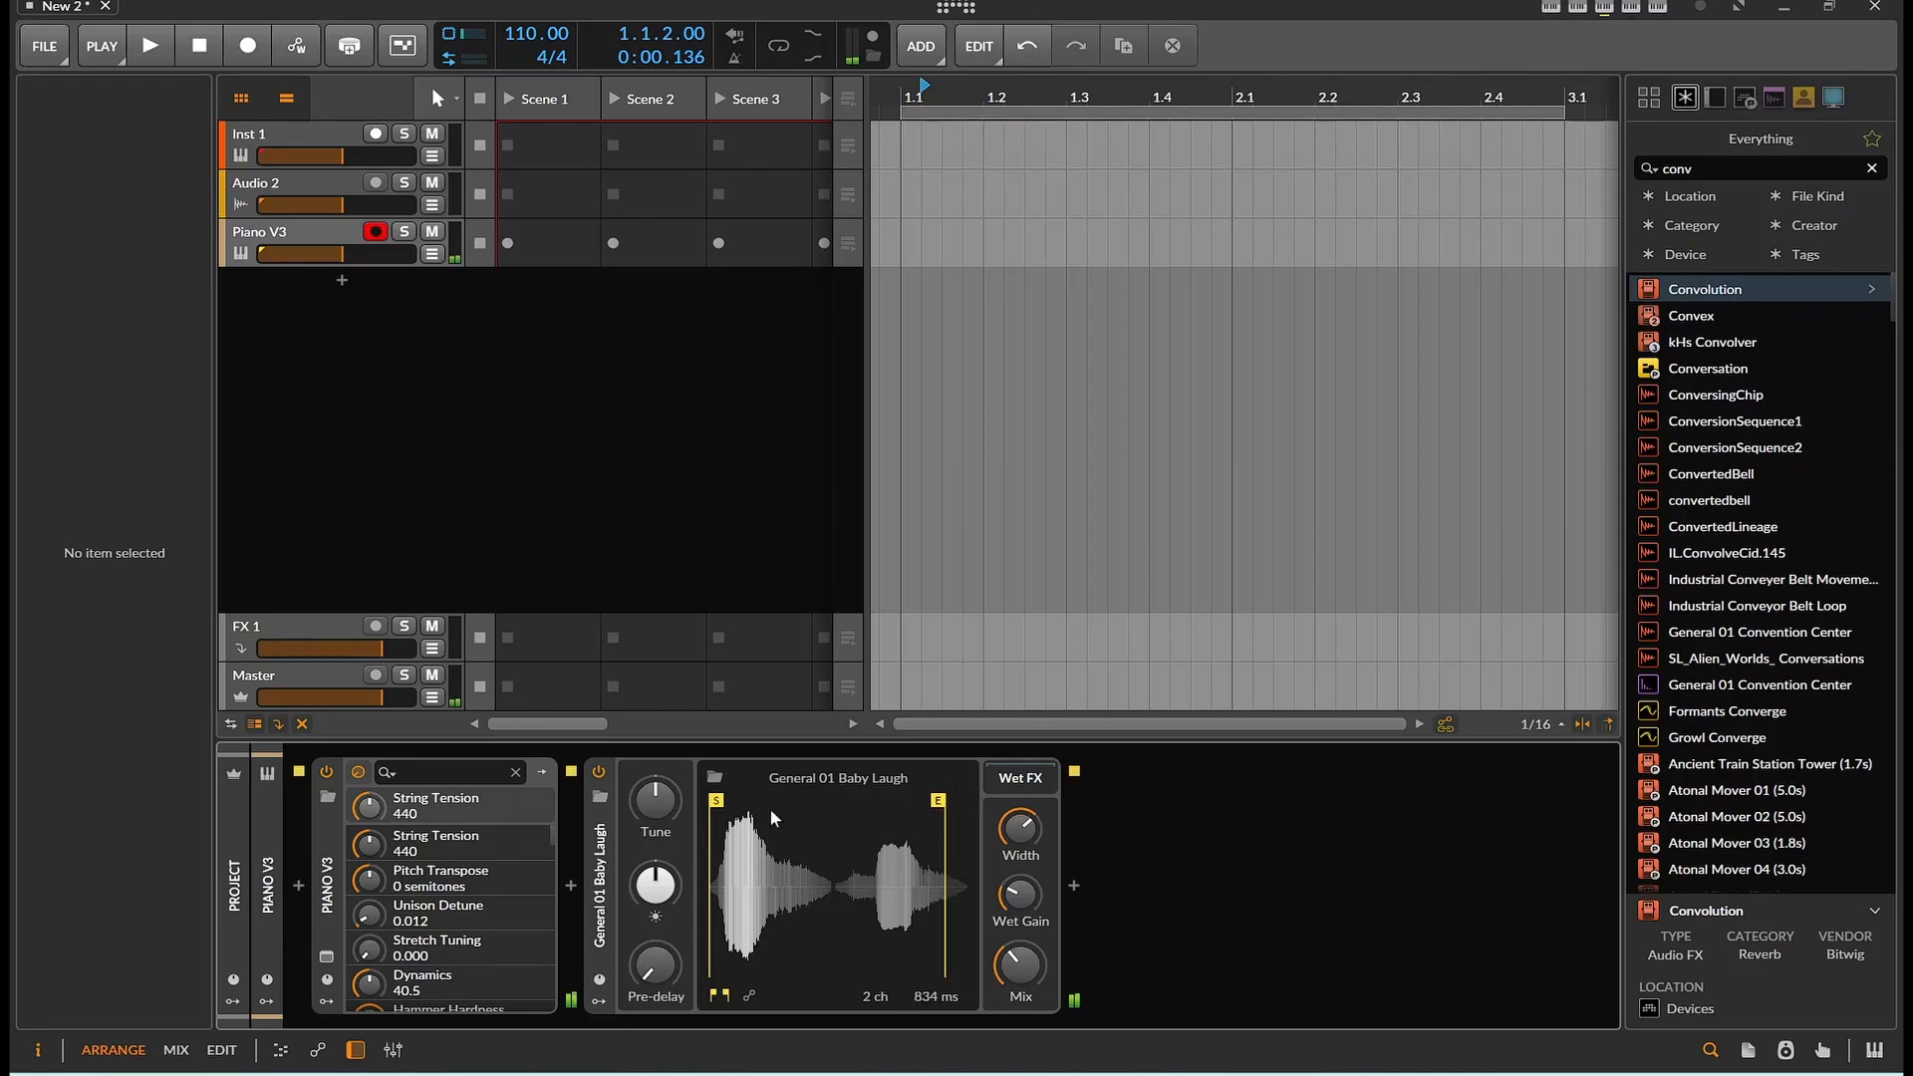
Reopen the impulse browser and audition General 01 Arrow Impact Body and General 01 Auto Car Alarm
{"action": "left_click", "coordinate": [715, 777]}
{"action": "left_click", "coordinate": [937, 612]}
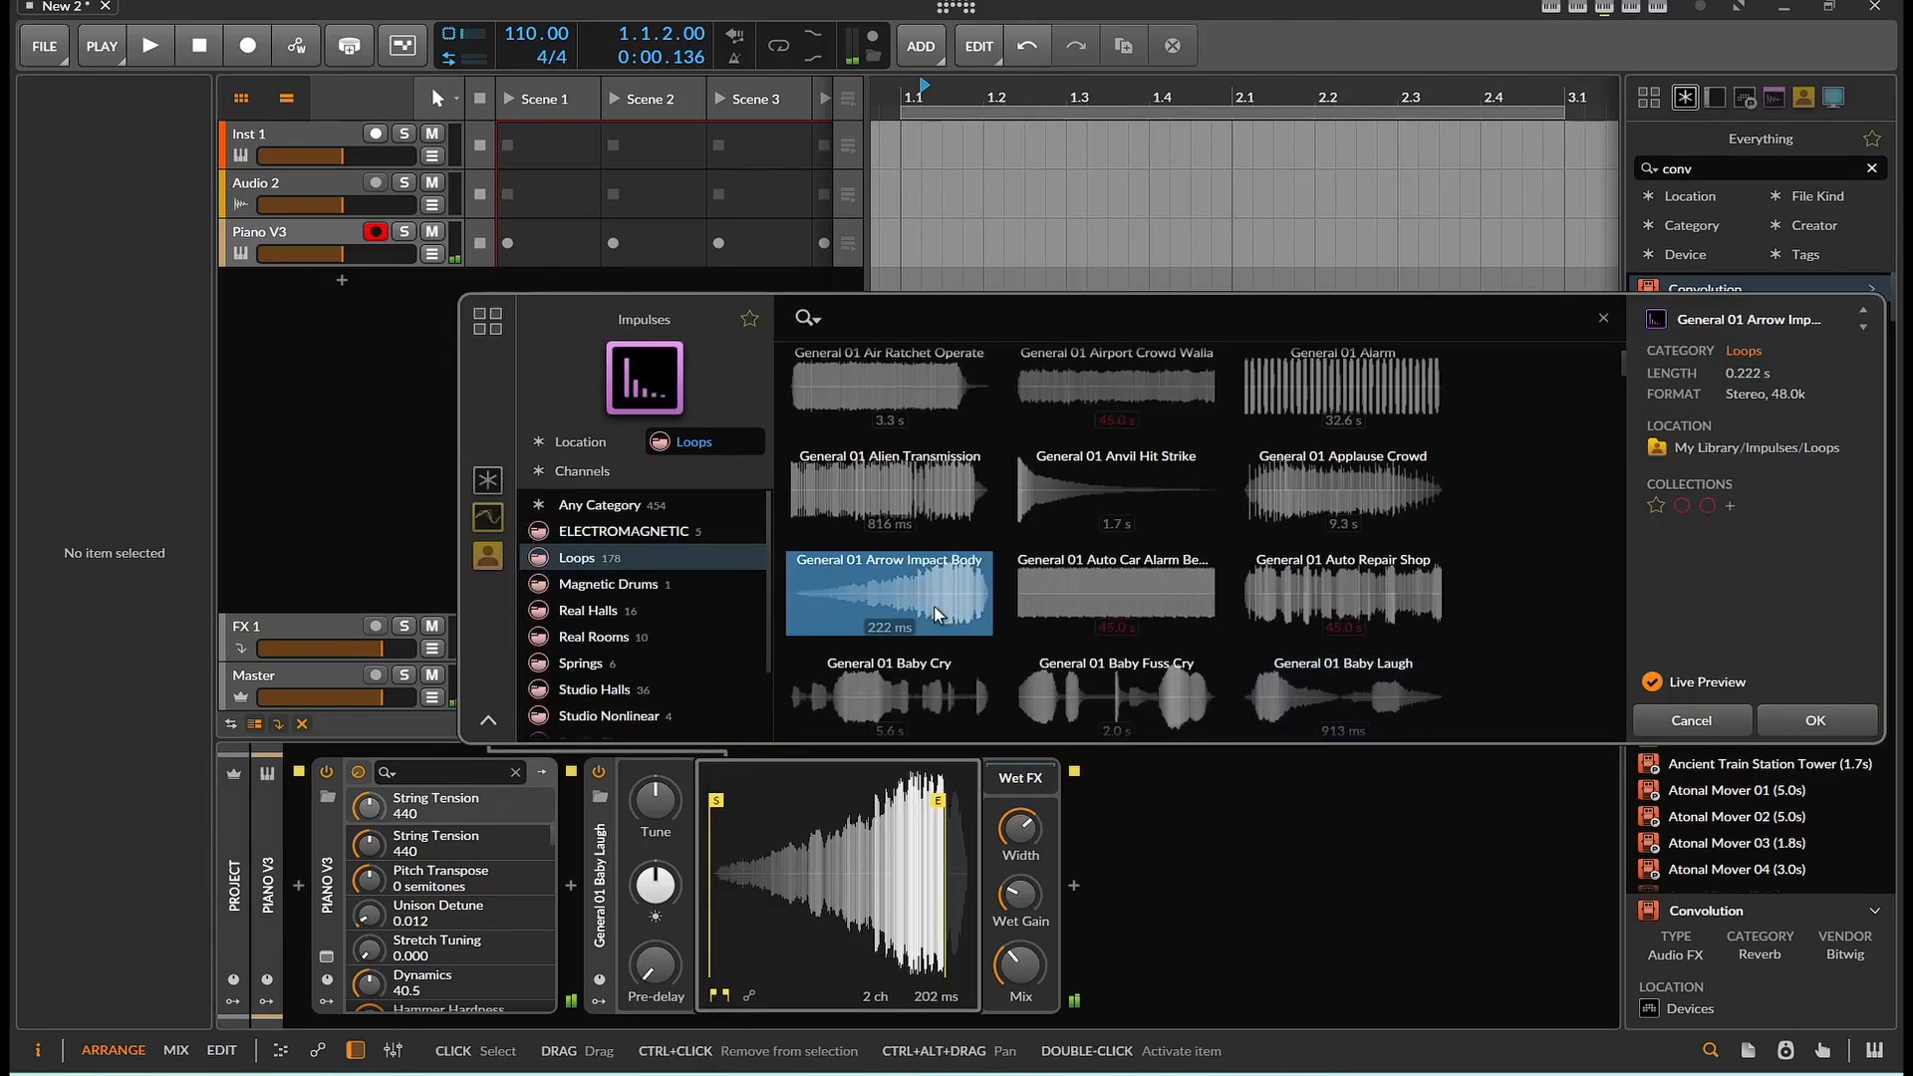
{"action": "left_click", "coordinate": [1114, 603]}
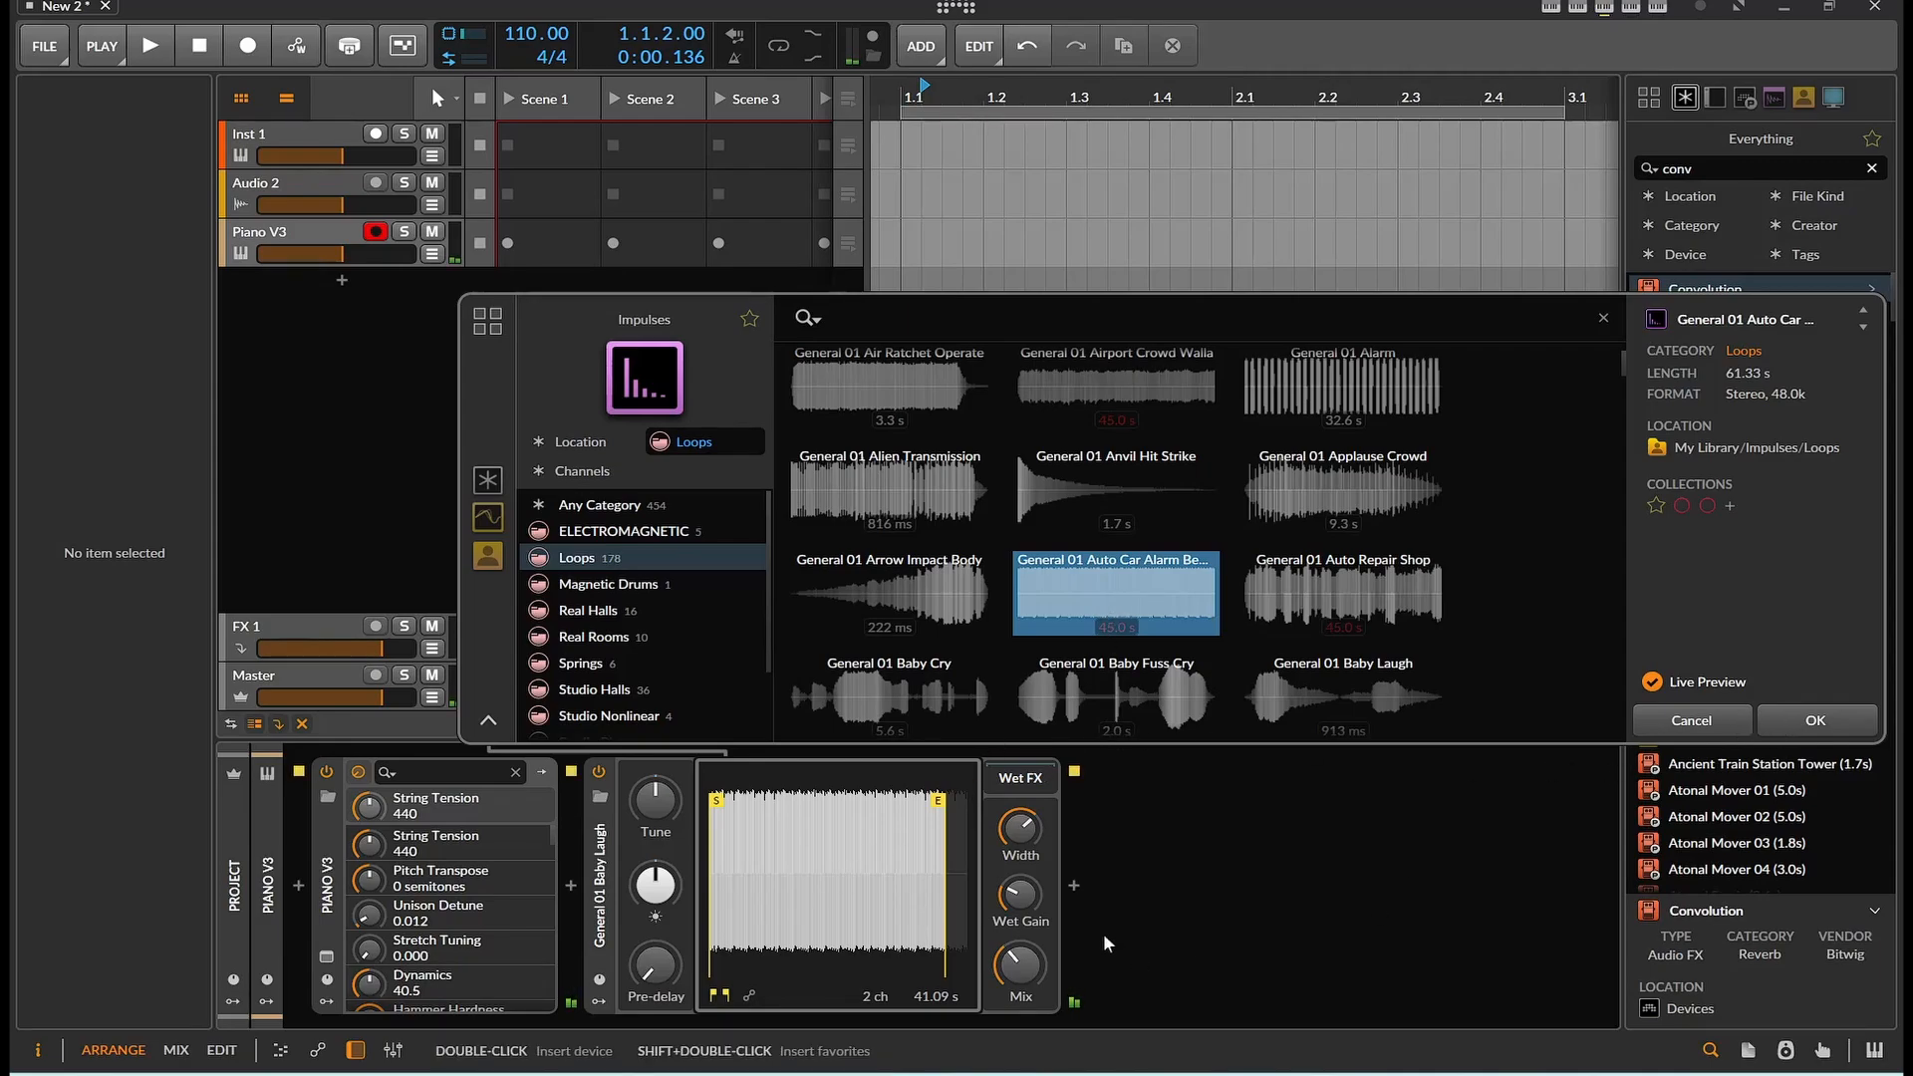
{"action": "left_click_drag", "start_coordinate": [1039, 955], "coordinate": [1038, 881]}
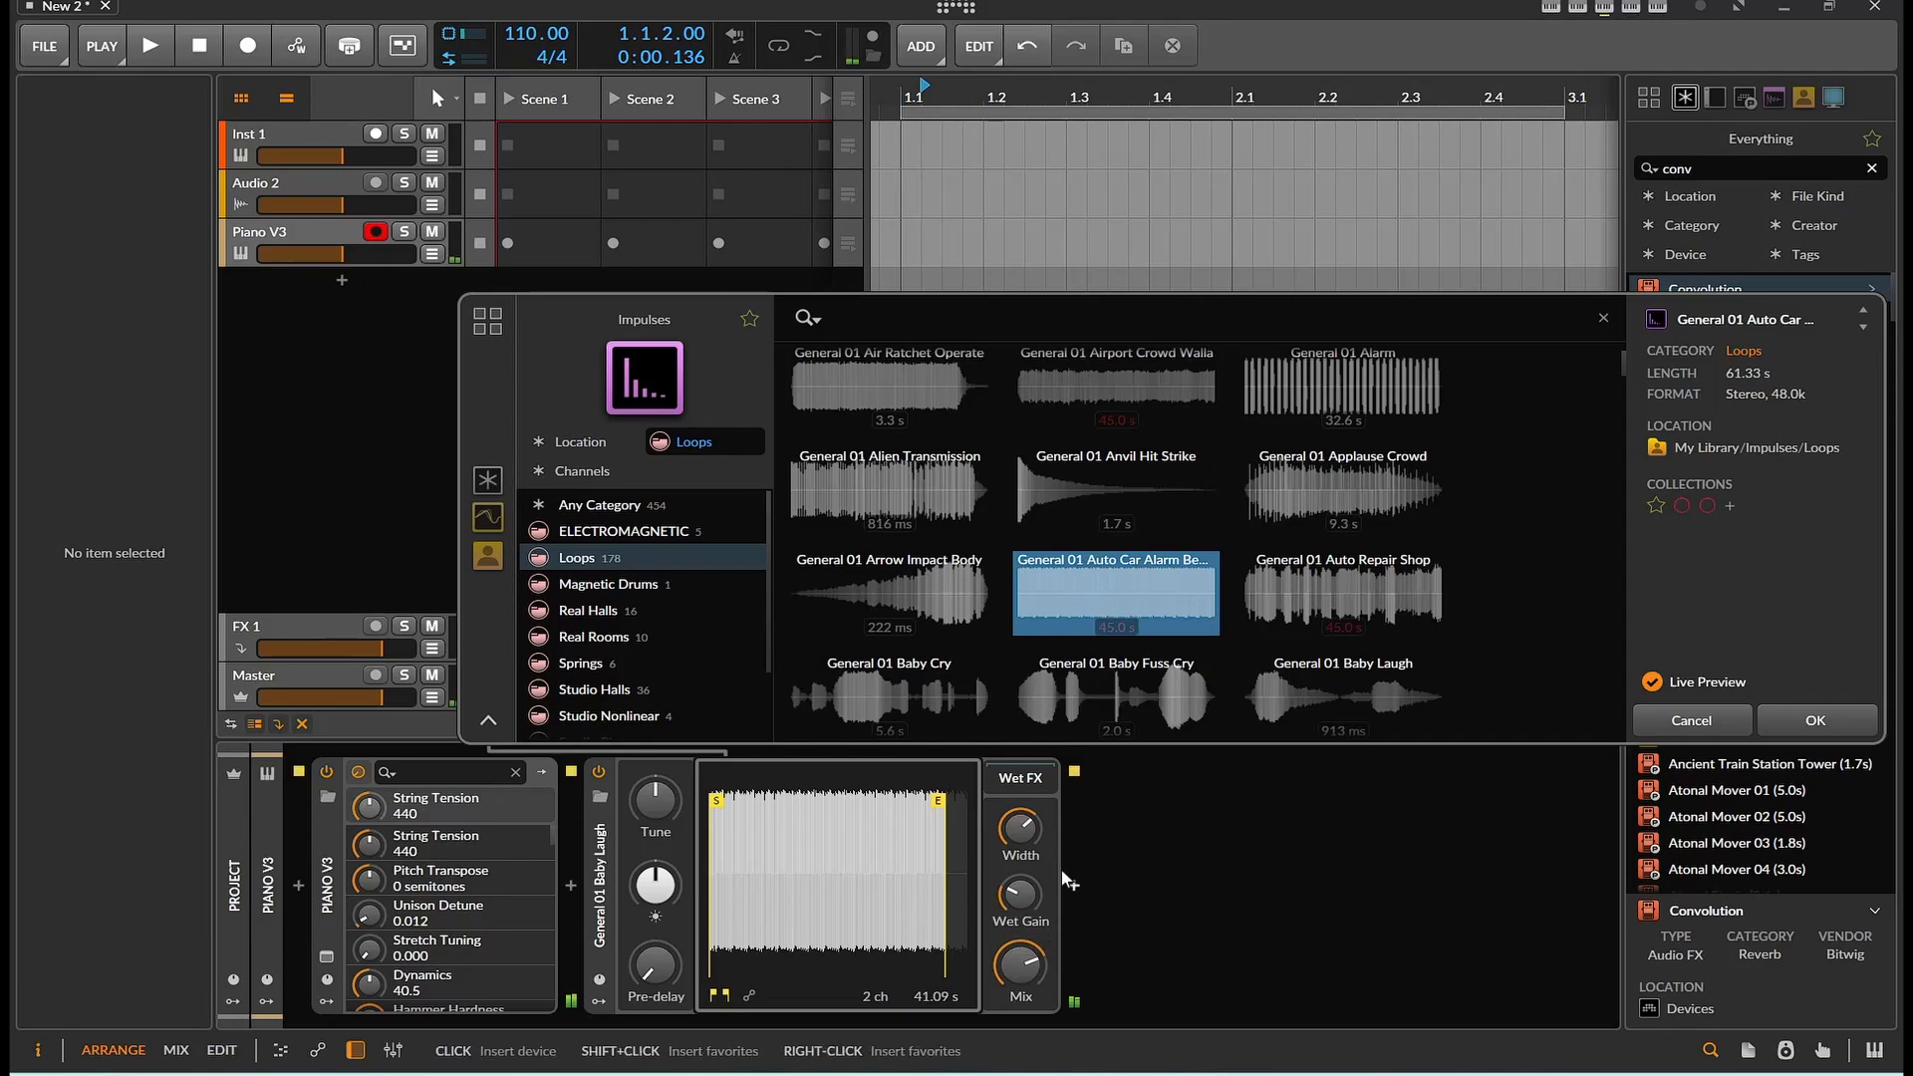
Audition the impulses General 01 Auto Repair Shop, General 01 Alien Transmission and General 01 Alarm
{"action": "left_click", "coordinate": [1299, 590]}
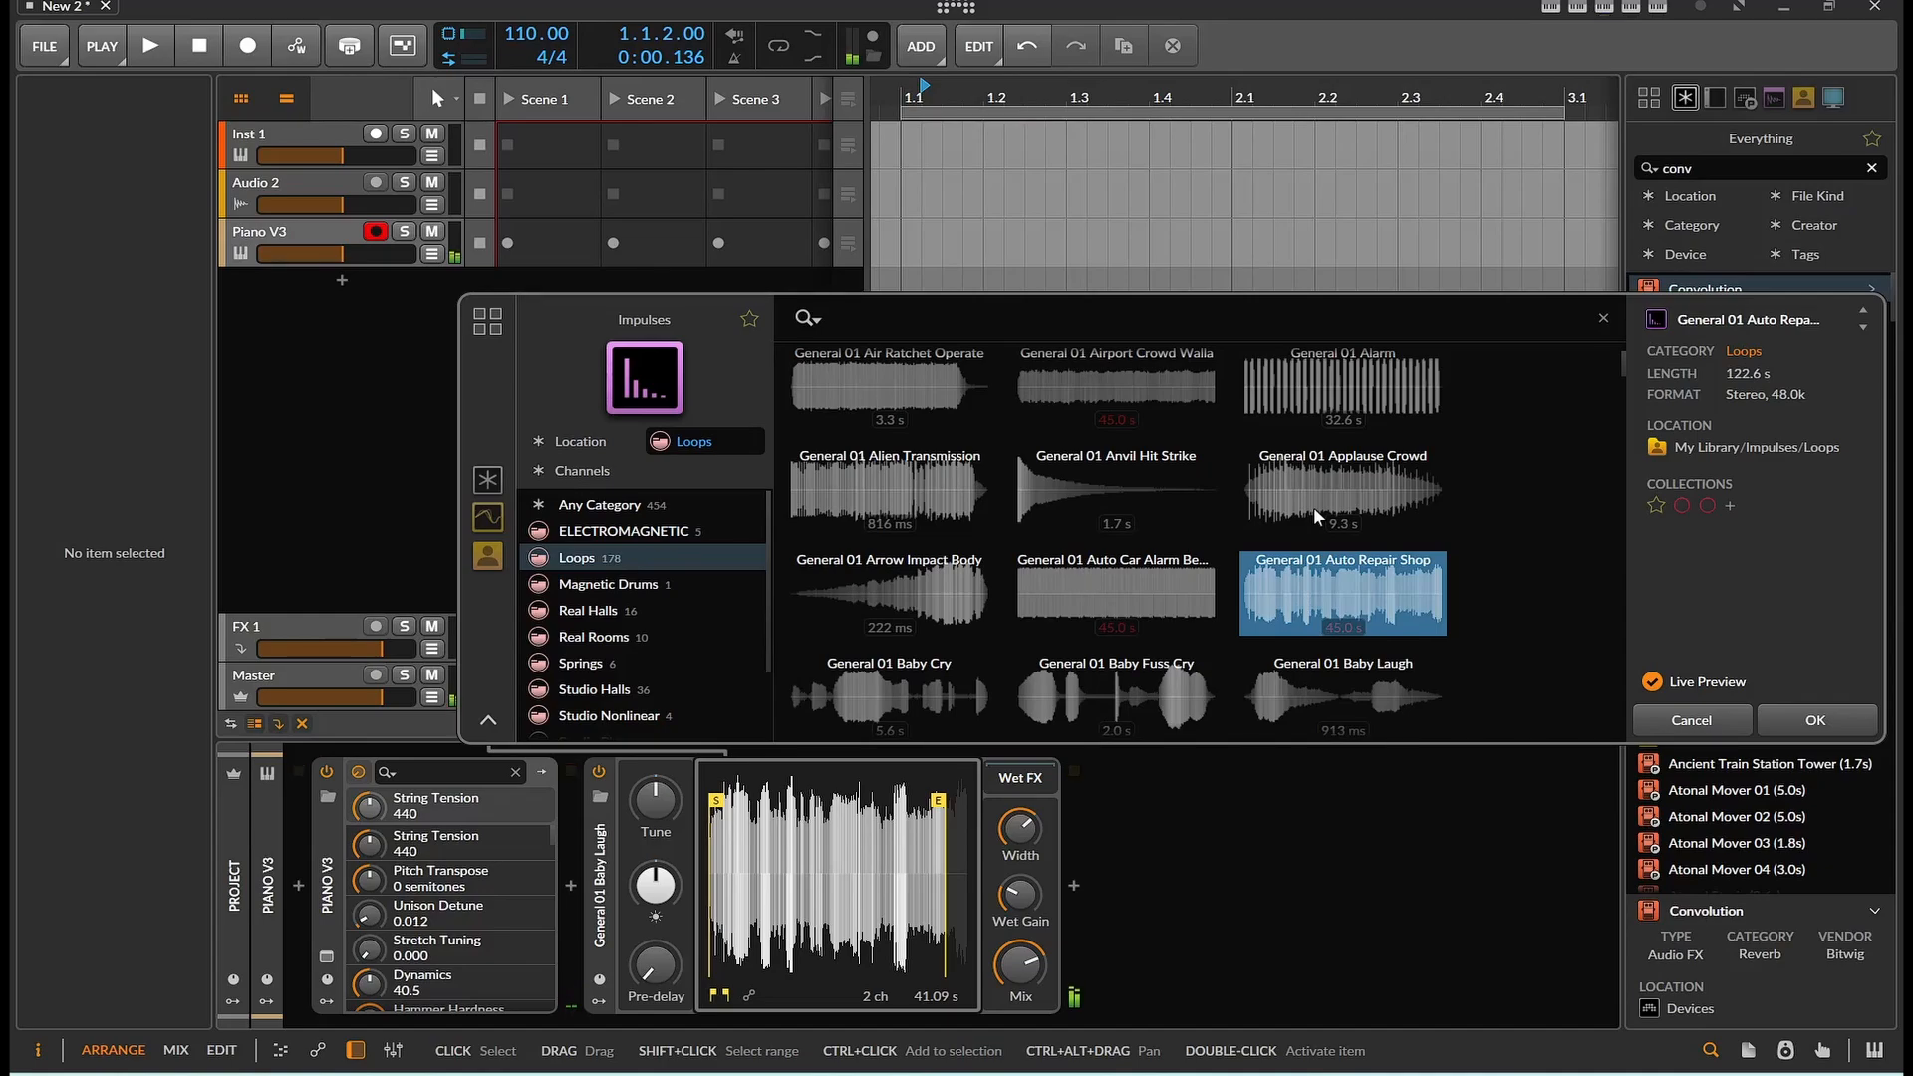
{"action": "left_click", "coordinate": [911, 488]}
{"action": "scroll", "coordinate": [911, 492], "scroll_direction": "up", "scroll_amount": 1}
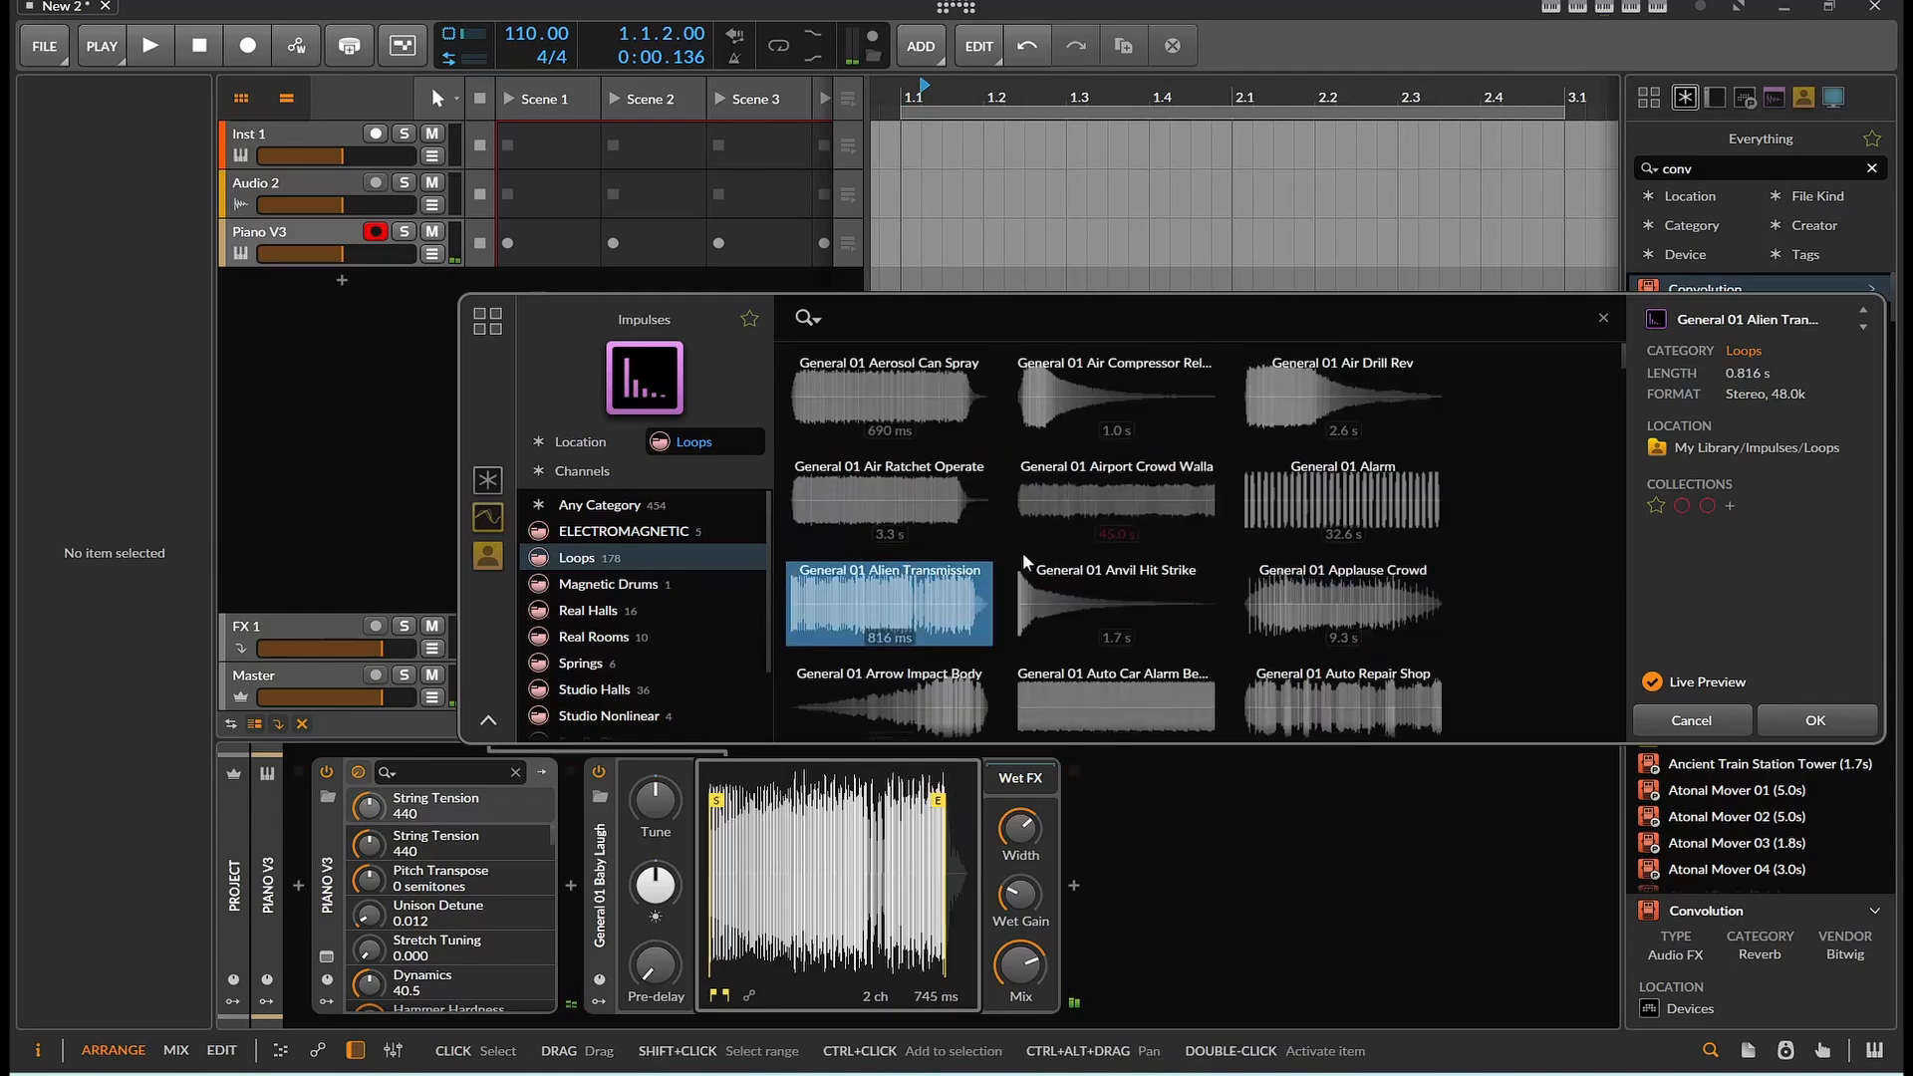
{"action": "left_click", "coordinate": [1311, 516]}
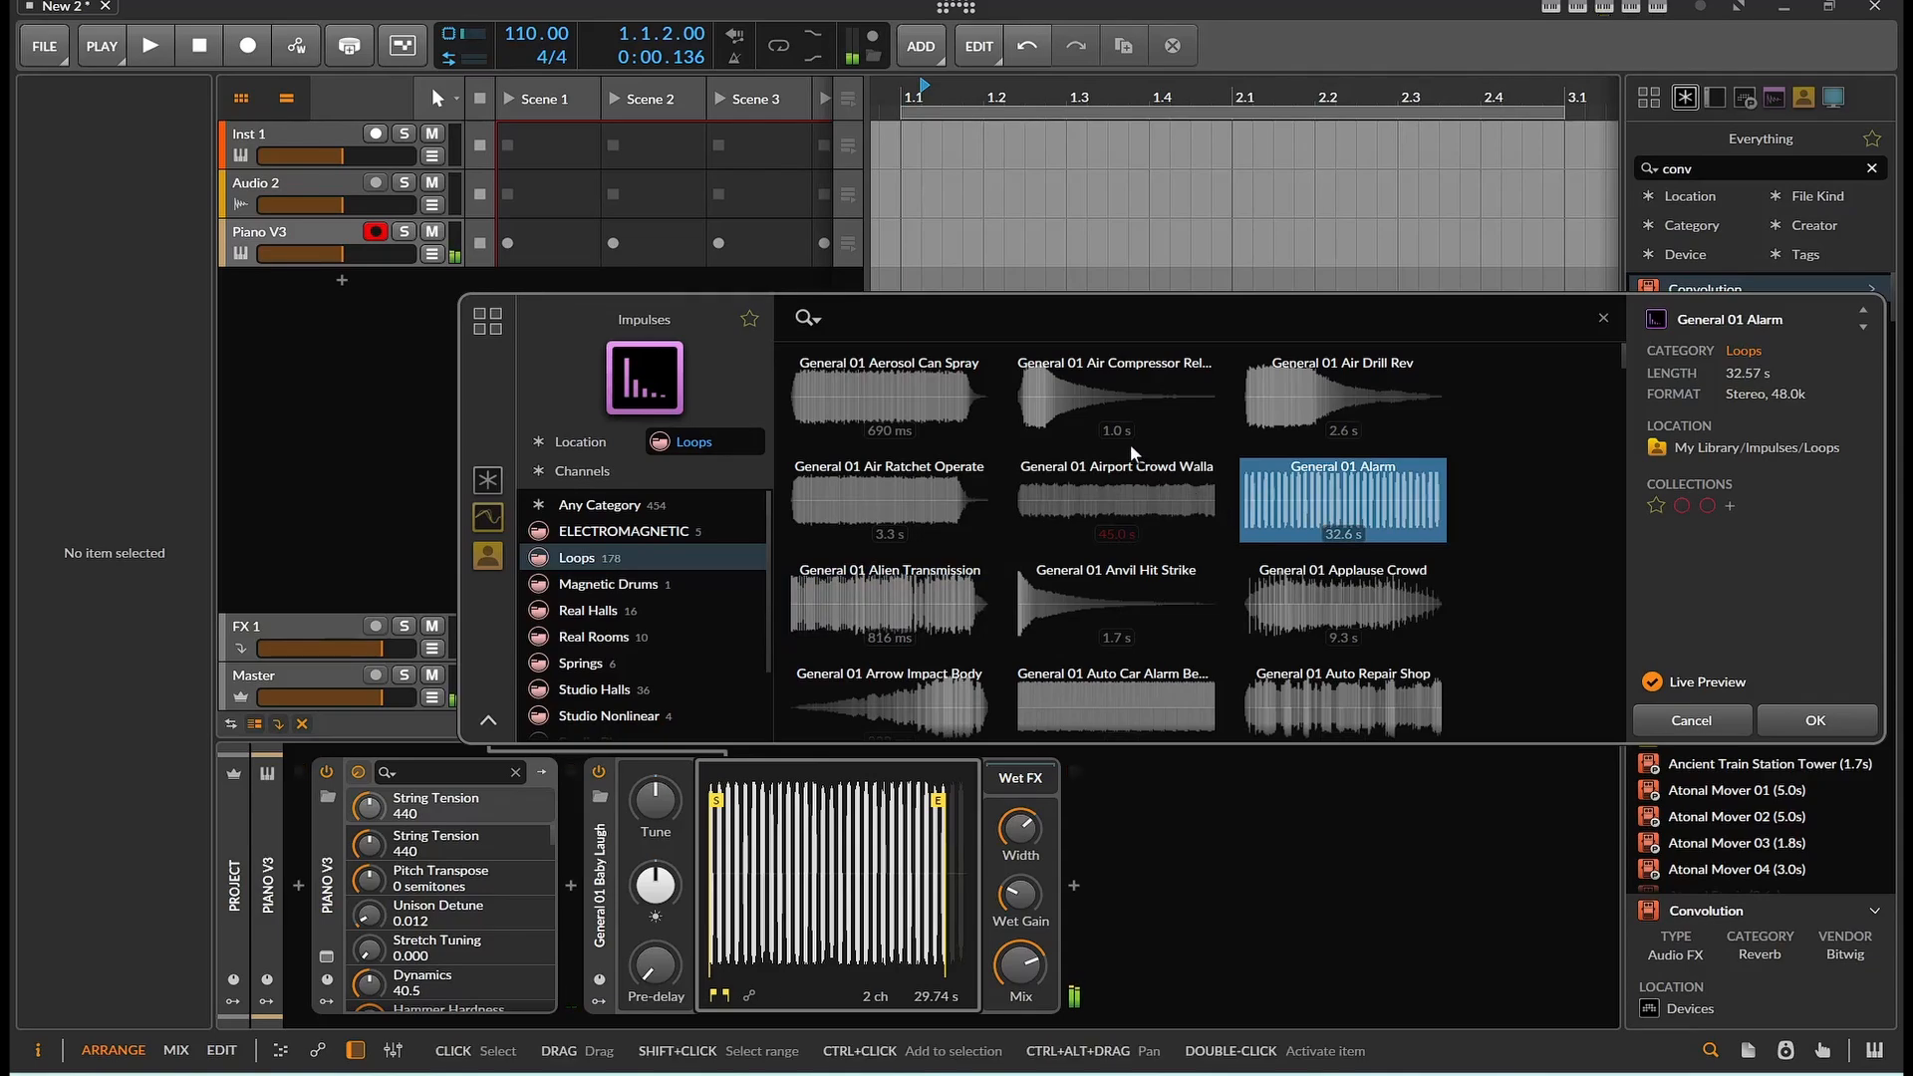
{"action": "scroll", "coordinate": [1046, 404], "scroll_direction": "down", "scroll_amount": 5}
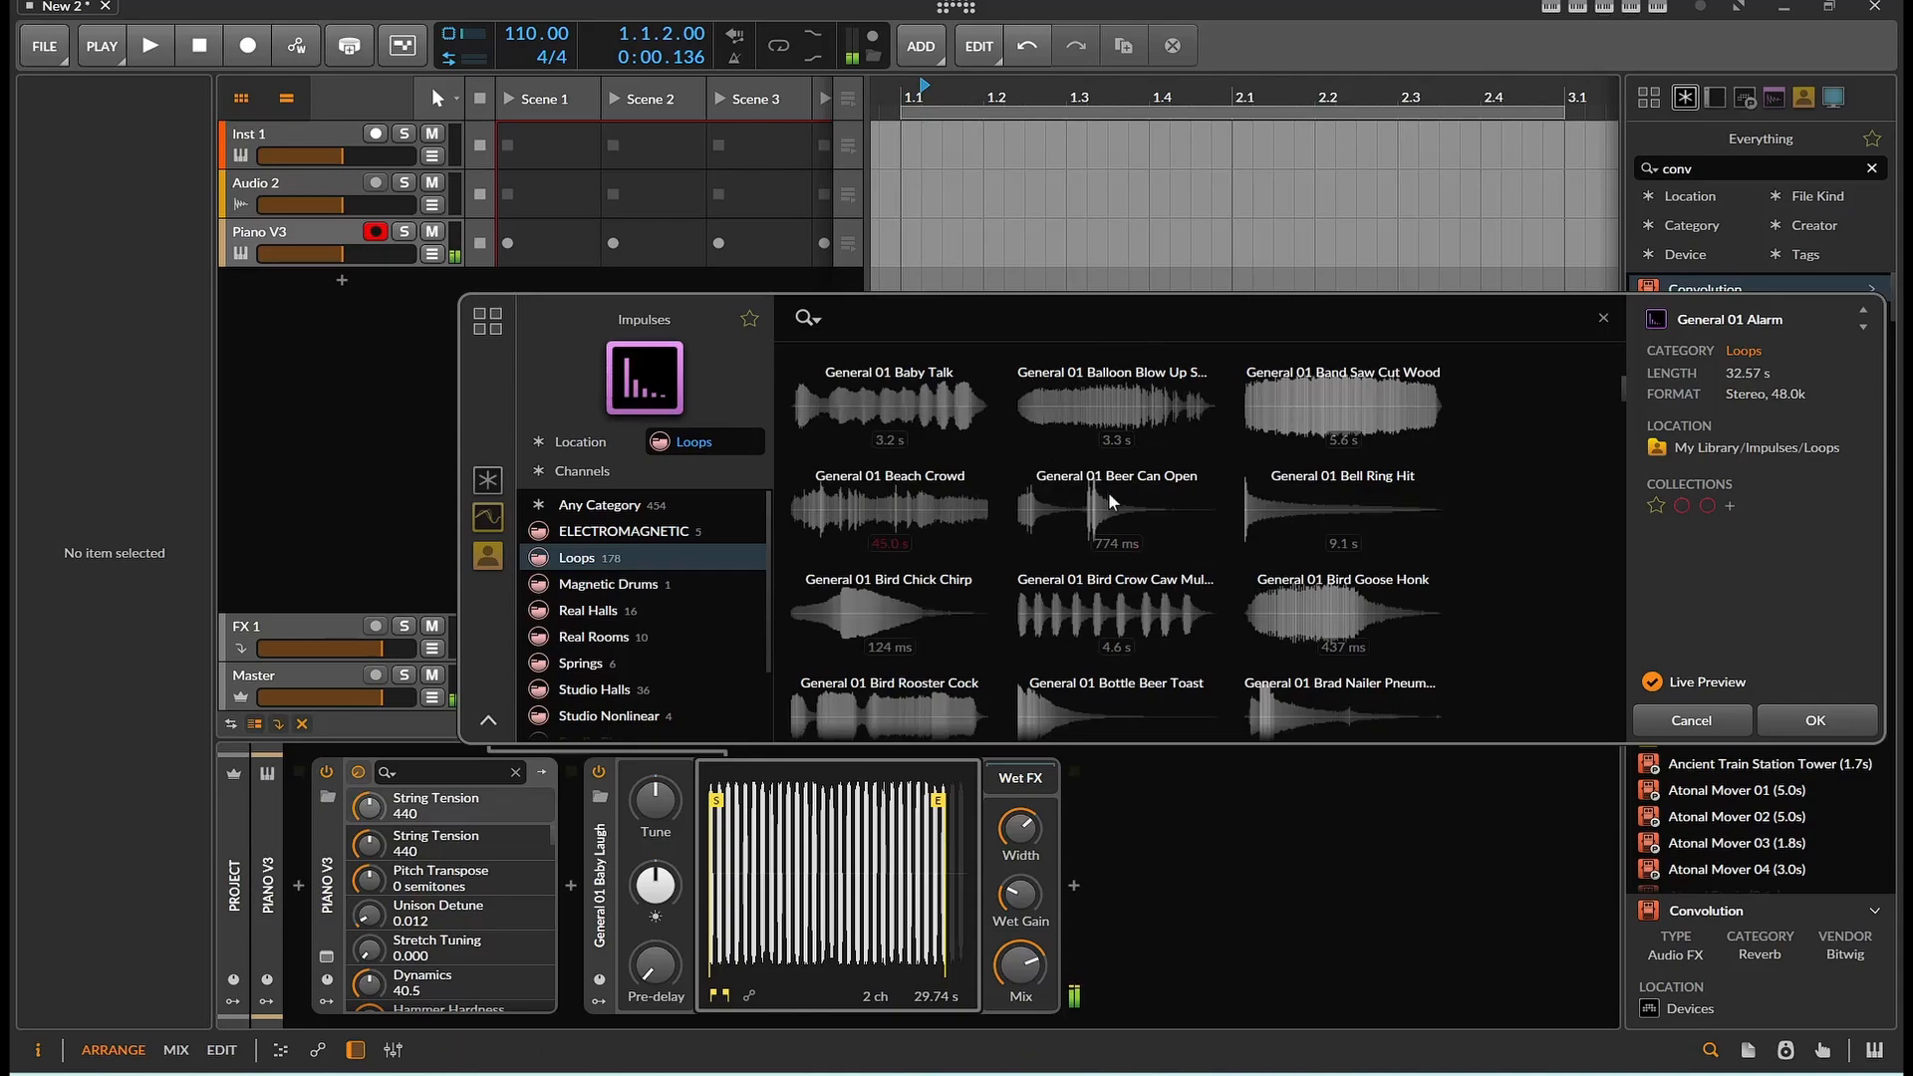
Audition the impulses General 01 Beer Can Open, General 01 Beach Crowd and General 01 Bird Chick Chirp
{"action": "left_click", "coordinate": [1179, 510]}
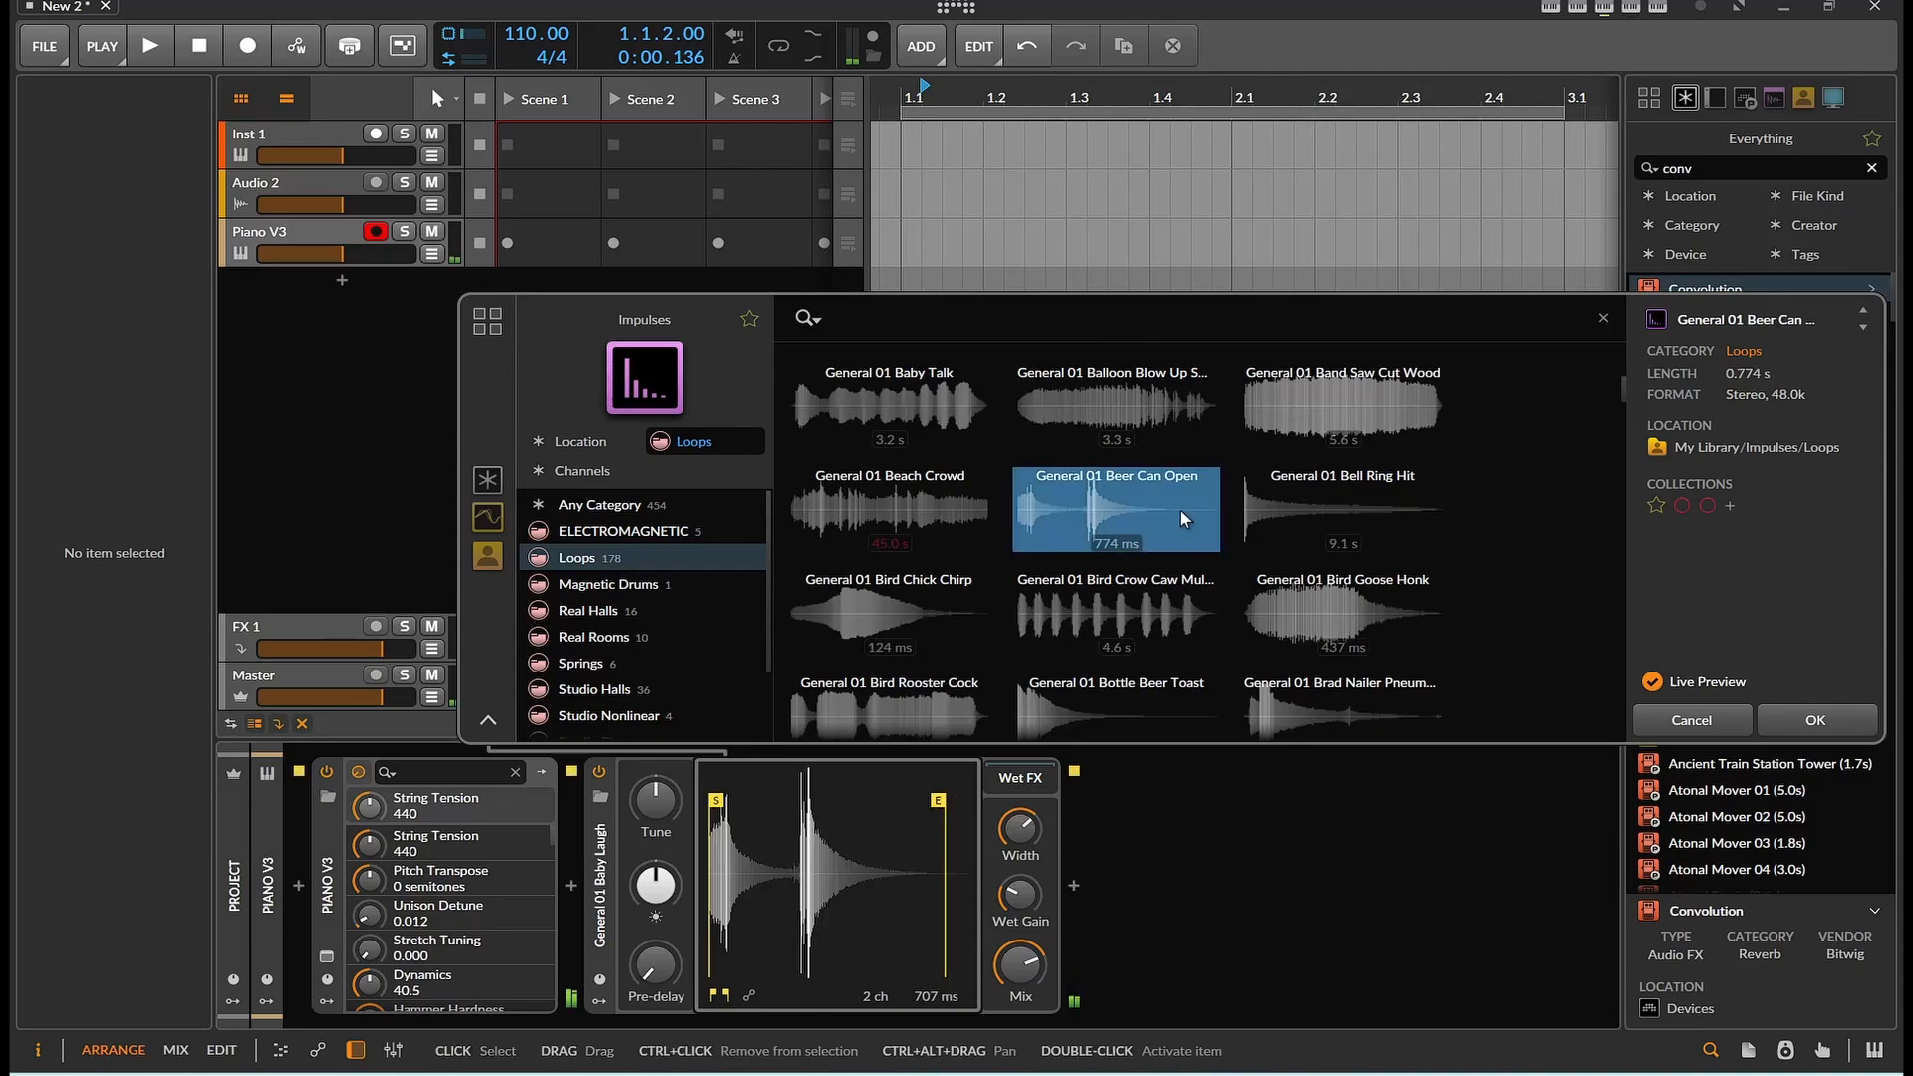
{"action": "left_click", "coordinate": [864, 480]}
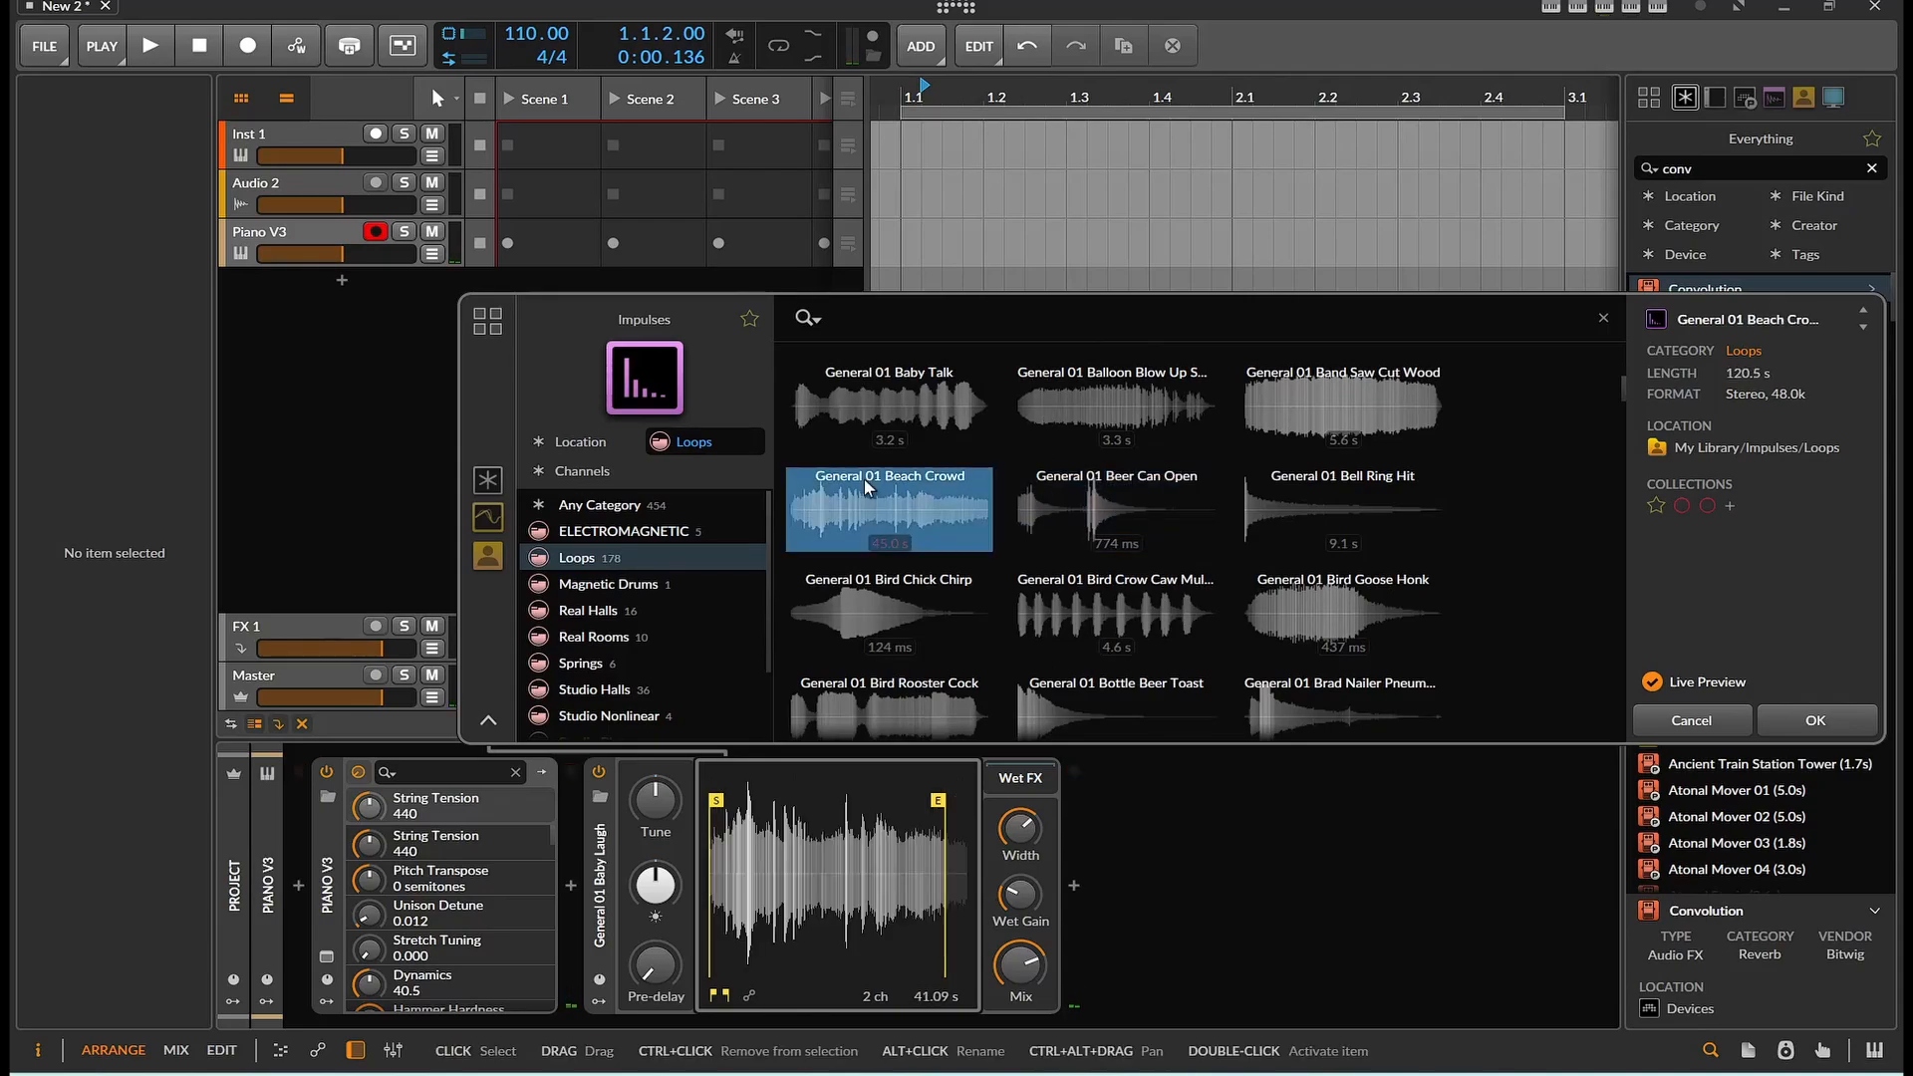
{"action": "left_click", "coordinate": [865, 598]}
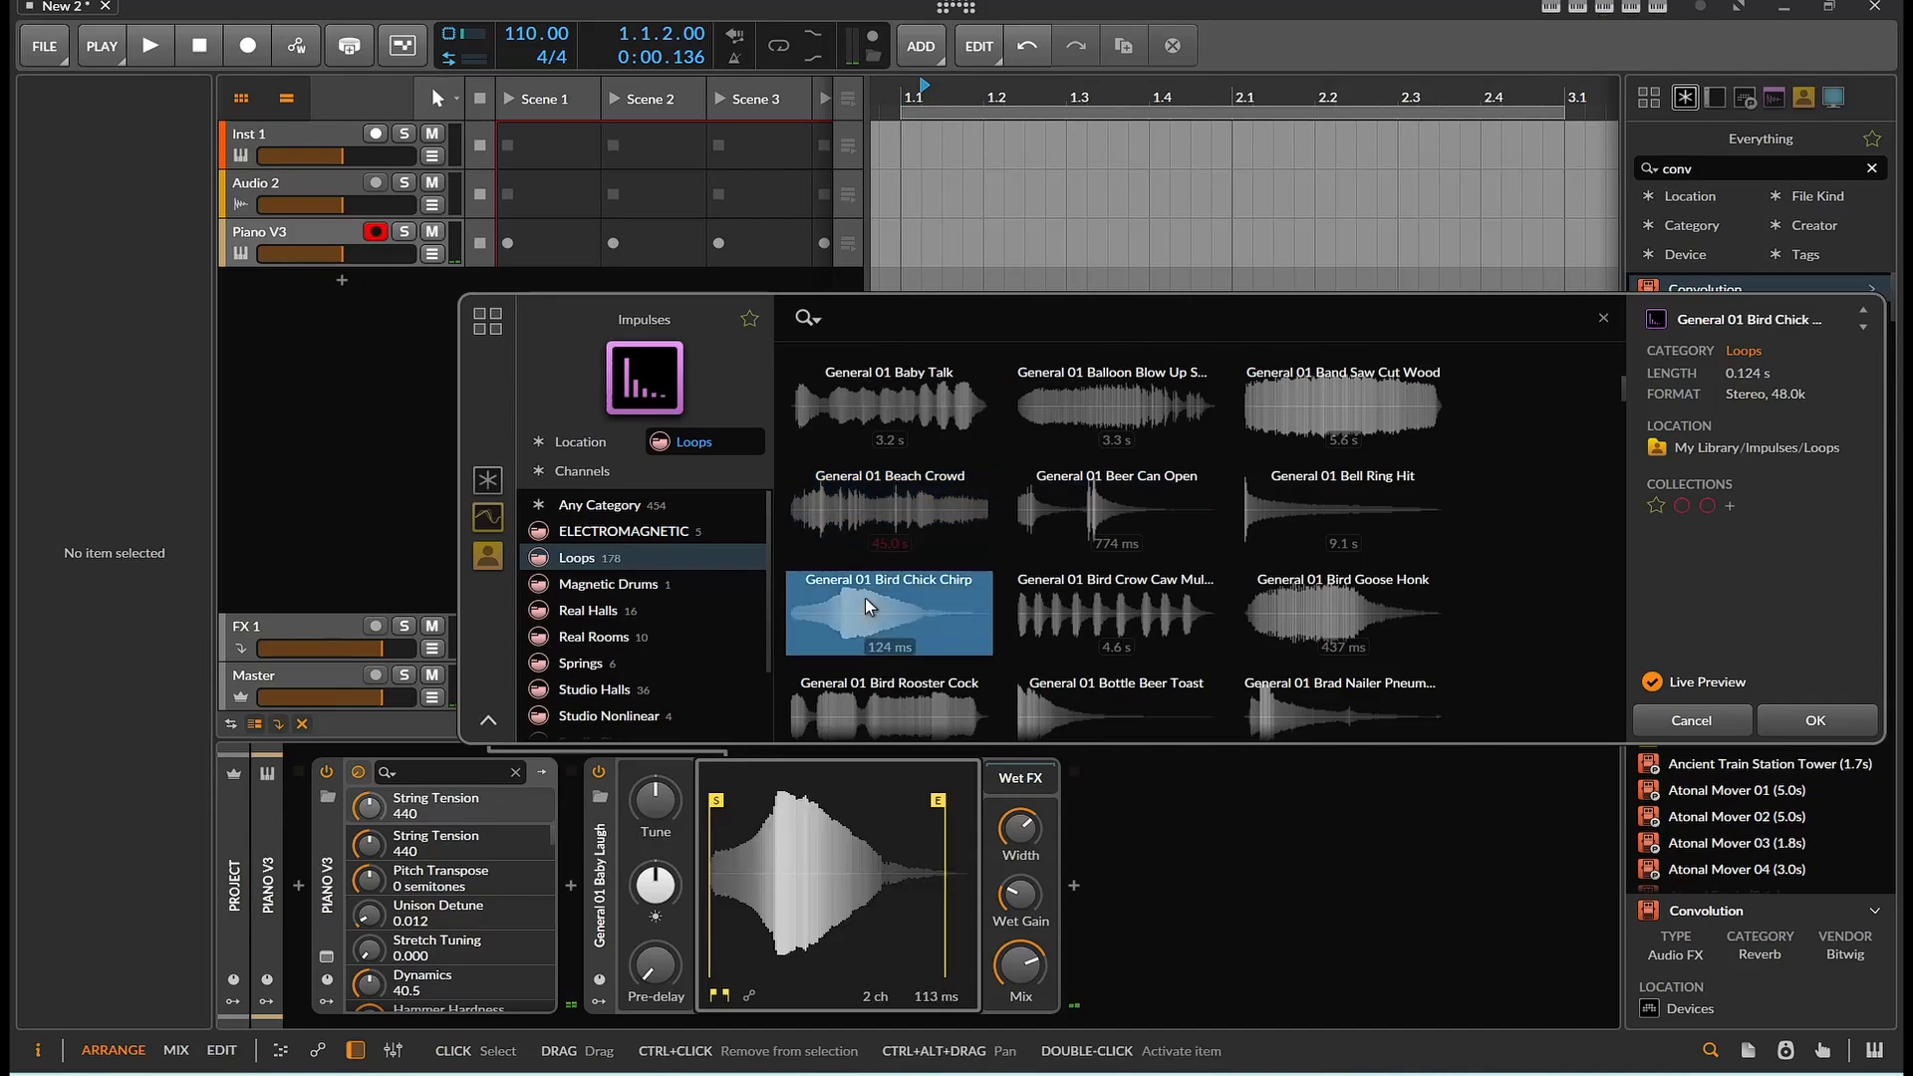
{"action": "scroll", "coordinate": [865, 597], "scroll_direction": "down", "scroll_amount": 4}
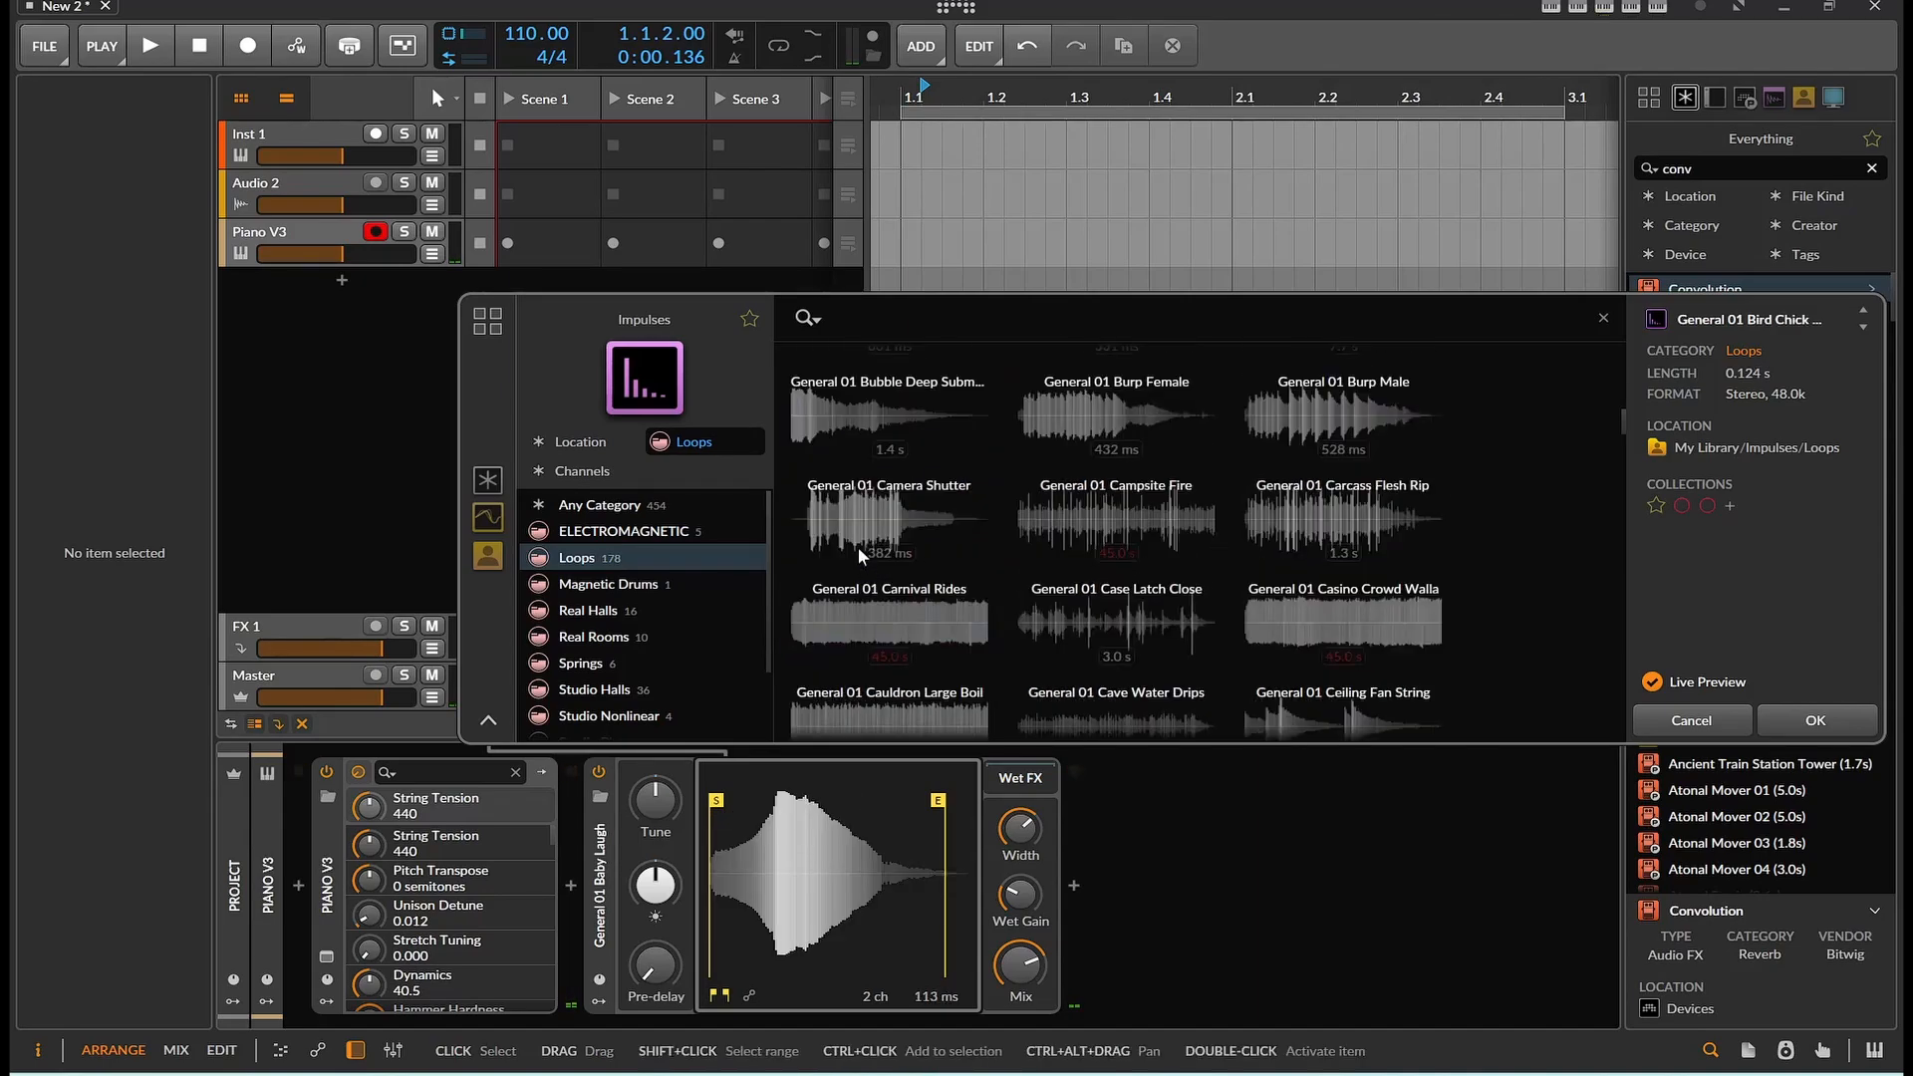
Audition the impulses General 01 Casino Crowd Walla and General 01 Cell Phone Ring in the impulse browser
{"action": "left_click", "coordinate": [1314, 635]}
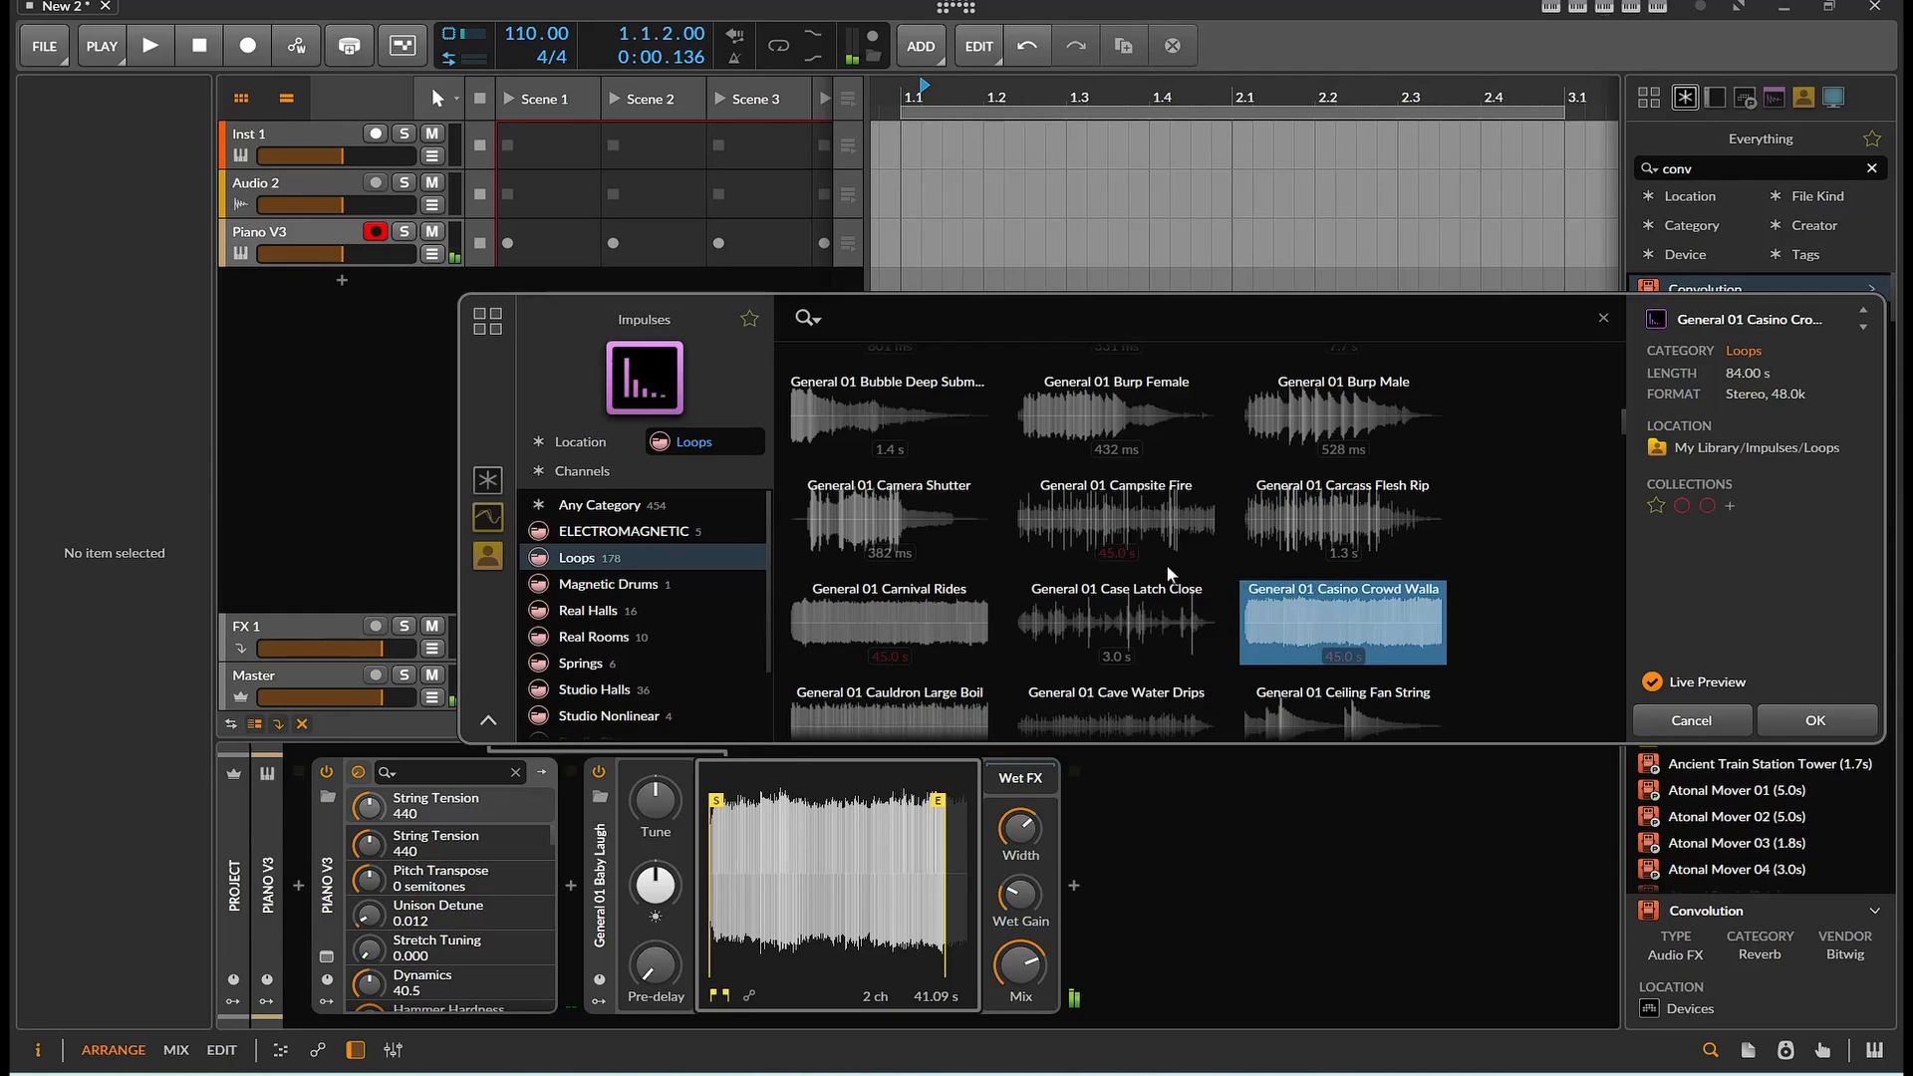
{"action": "scroll", "coordinate": [1046, 598], "scroll_direction": "down", "scroll_amount": 2}
{"action": "left_click", "coordinate": [911, 659]}
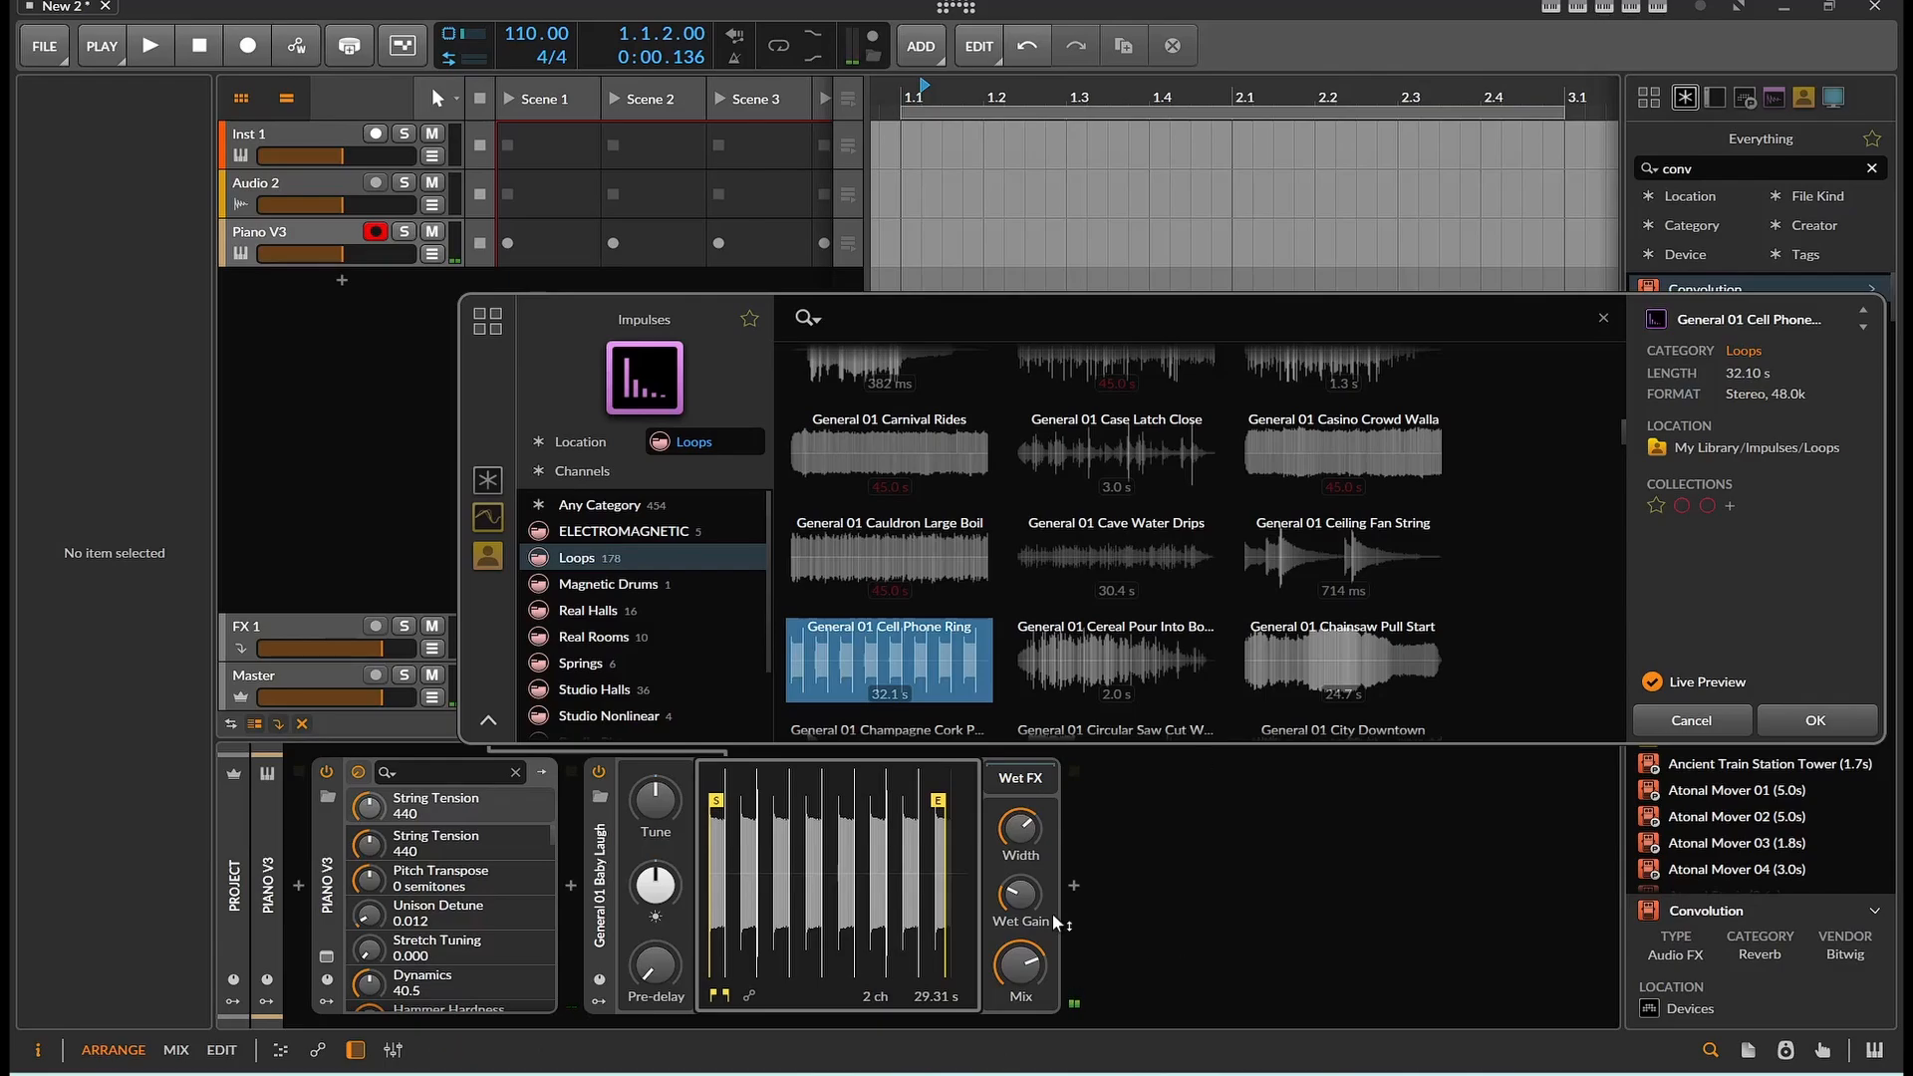
{"action": "left_click_drag", "start_coordinate": [995, 975], "coordinate": [995, 1017]}
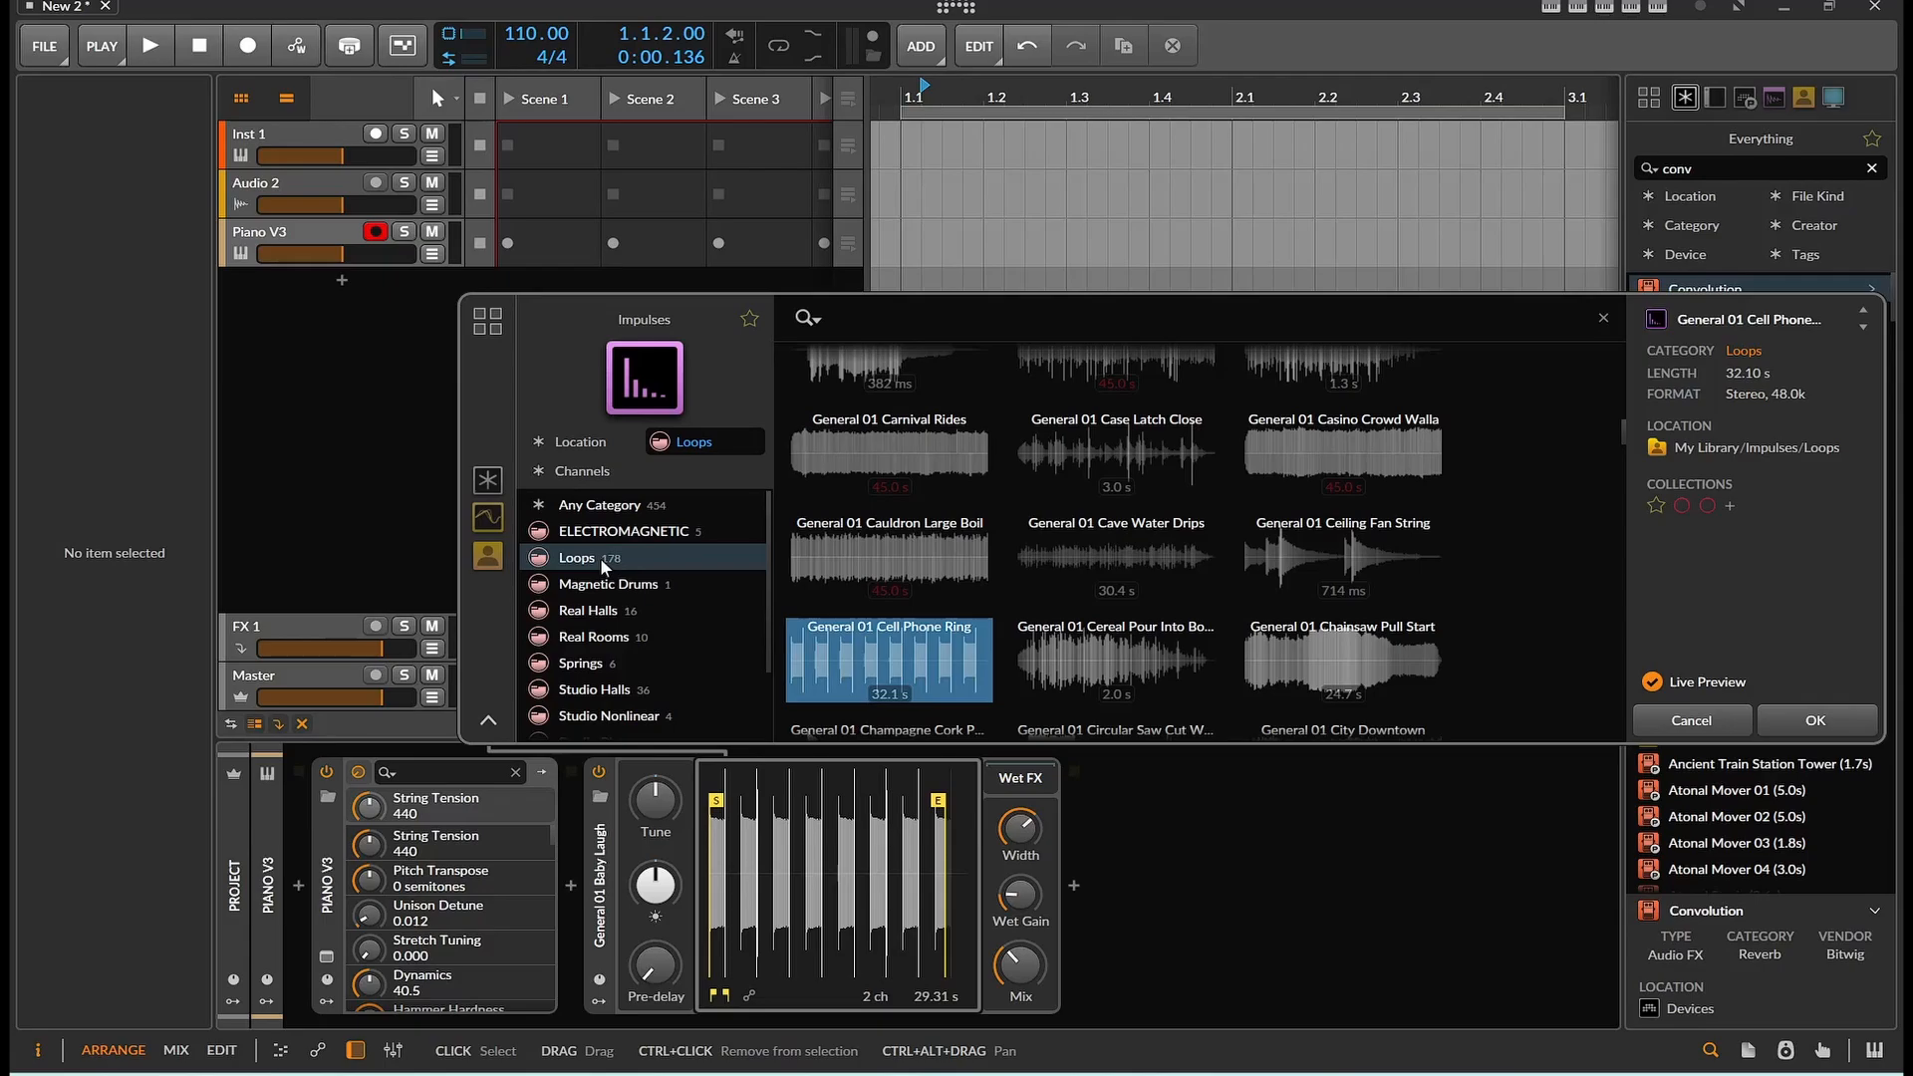
{"action": "scroll", "coordinate": [852, 529], "scroll_direction": "up", "scroll_amount": 4}
{"action": "scroll", "coordinate": [851, 529], "scroll_direction": "up", "scroll_amount": 4}
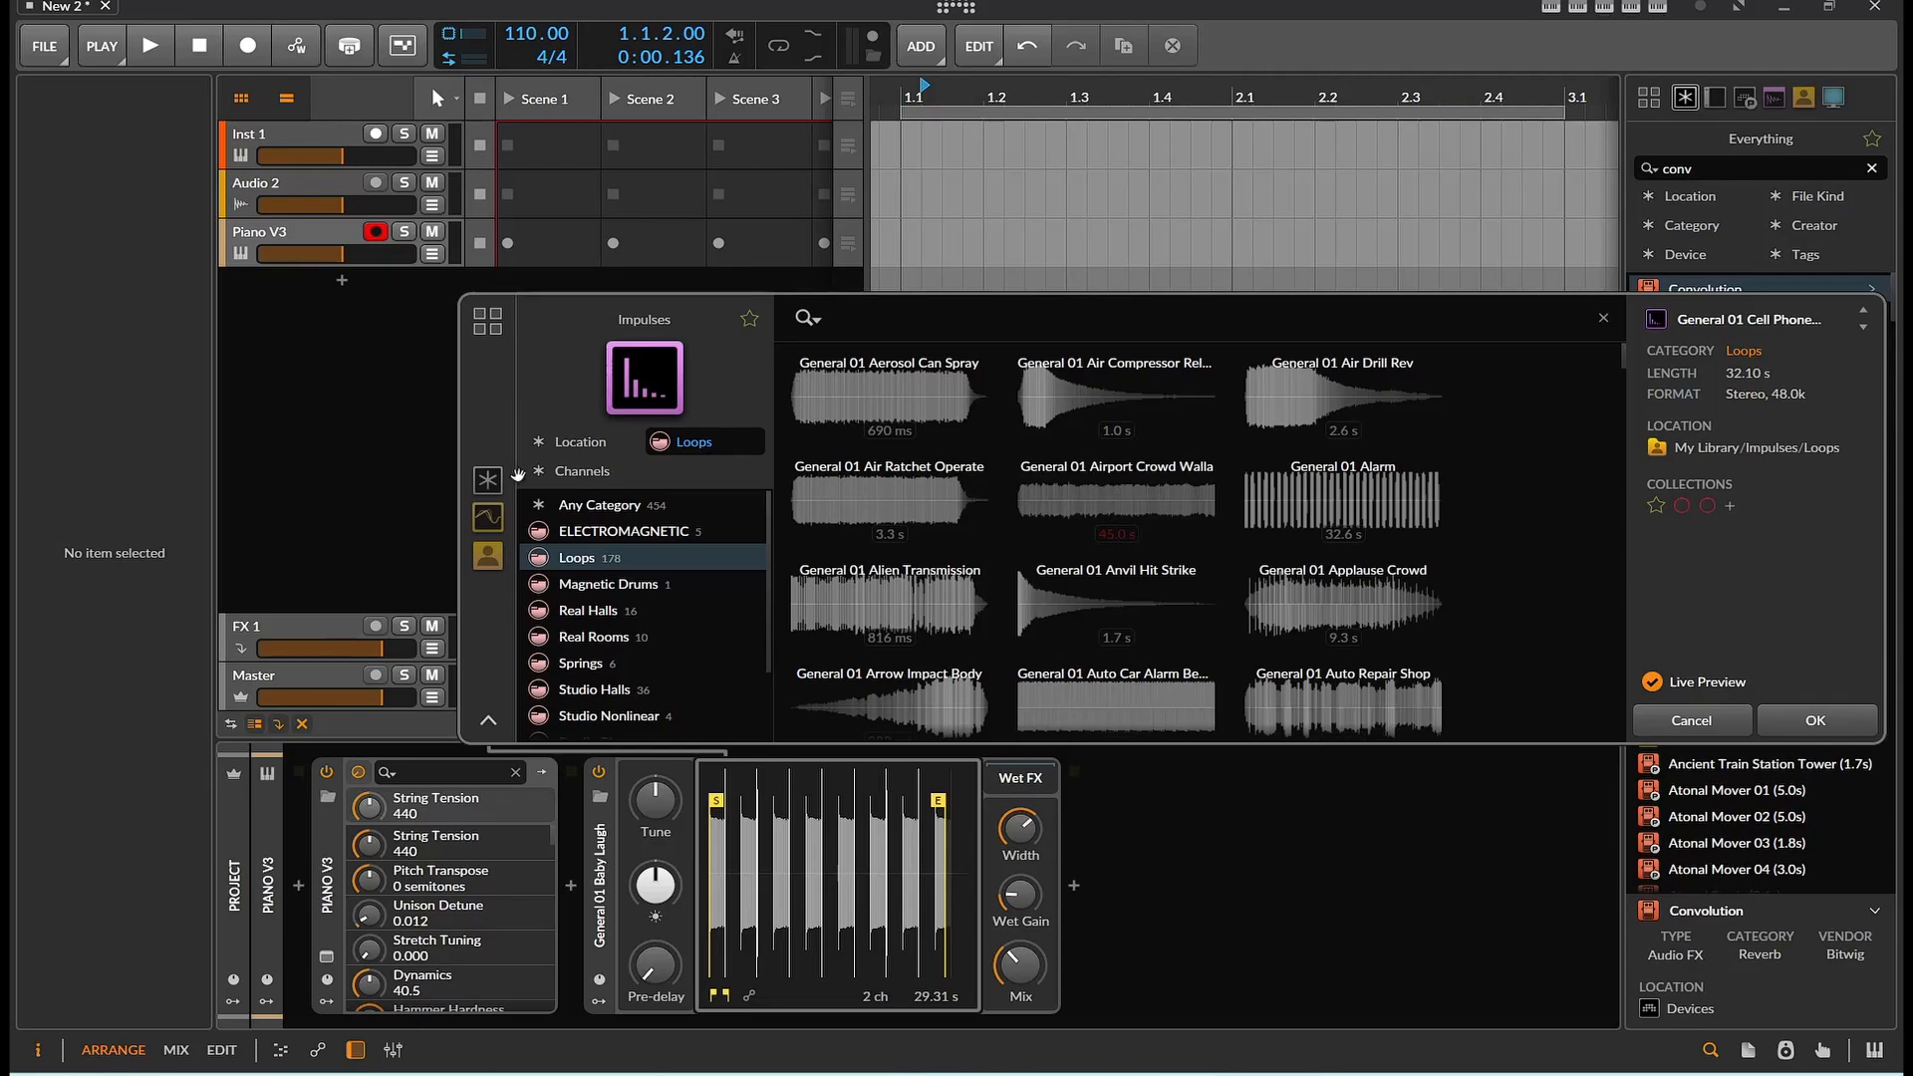
{"action": "left_click", "coordinate": [618, 445]}
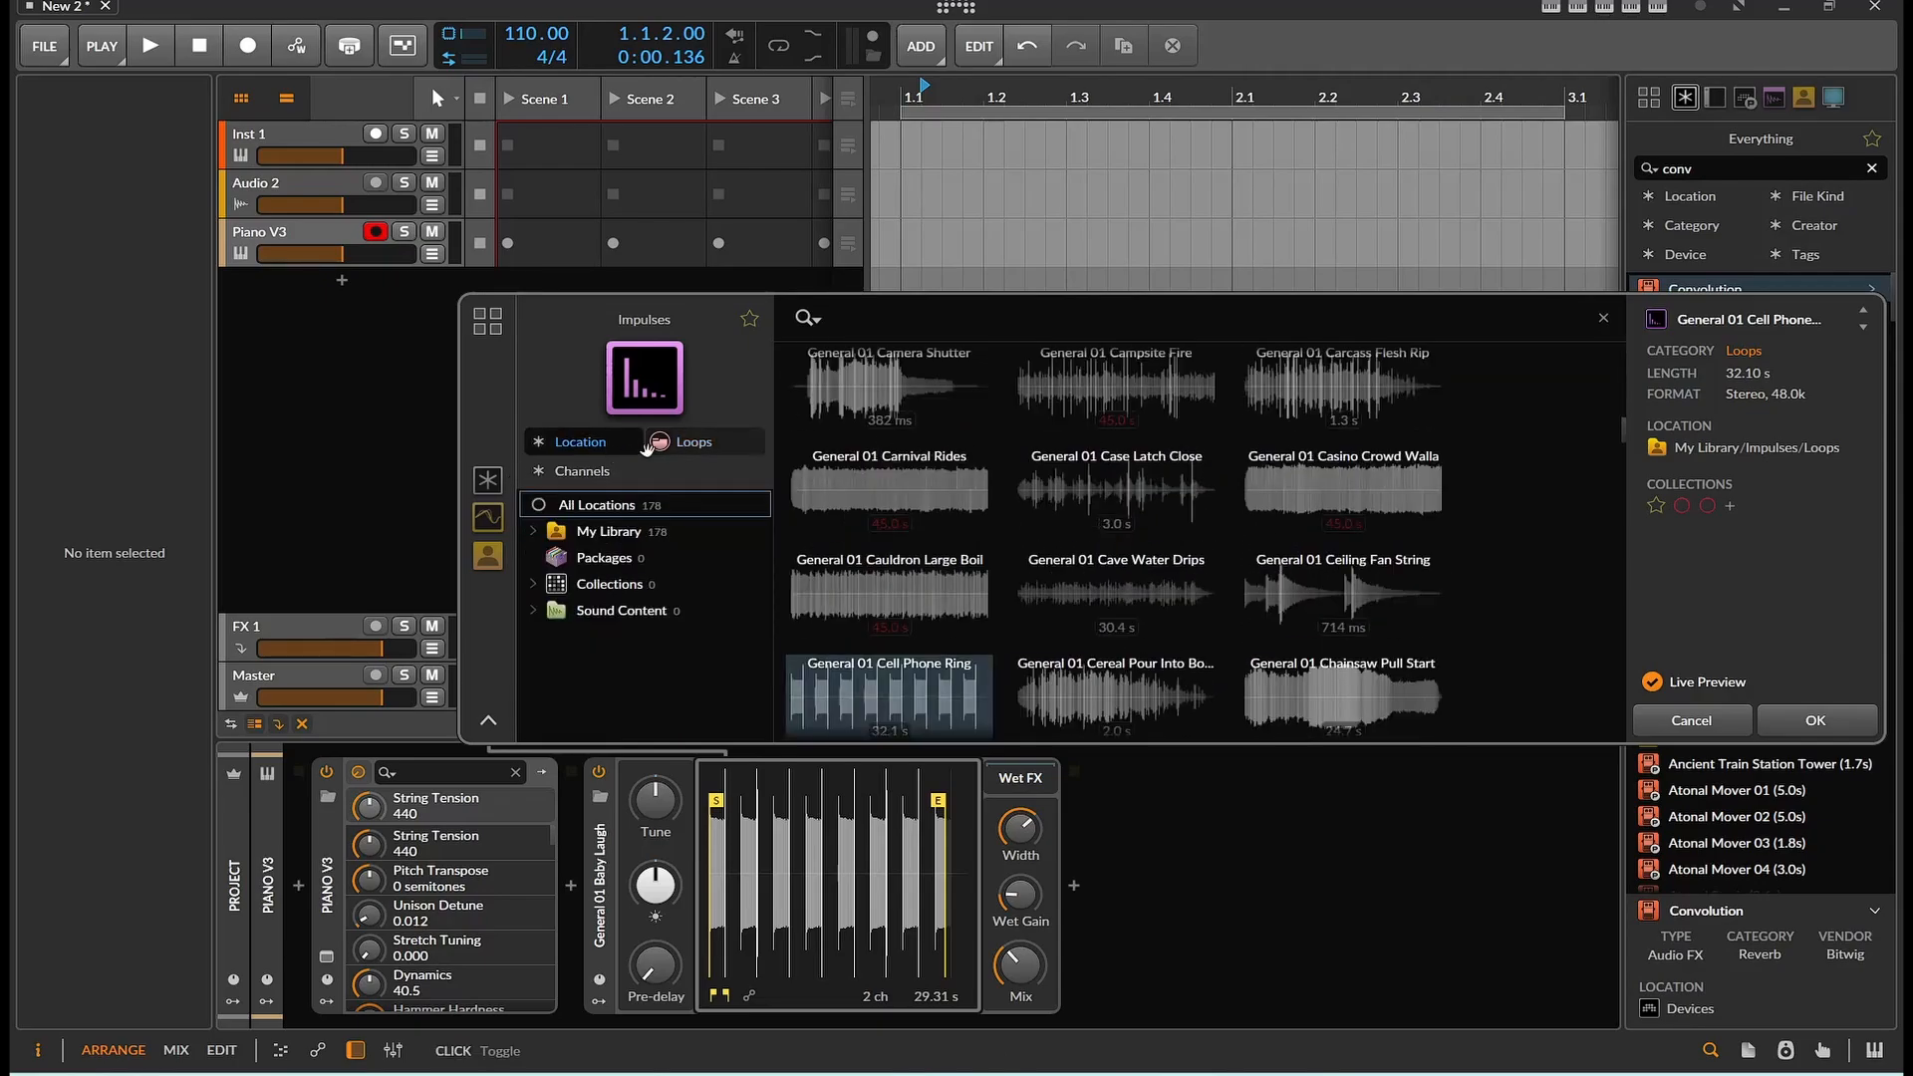
{"action": "left_click", "coordinate": [612, 444]}
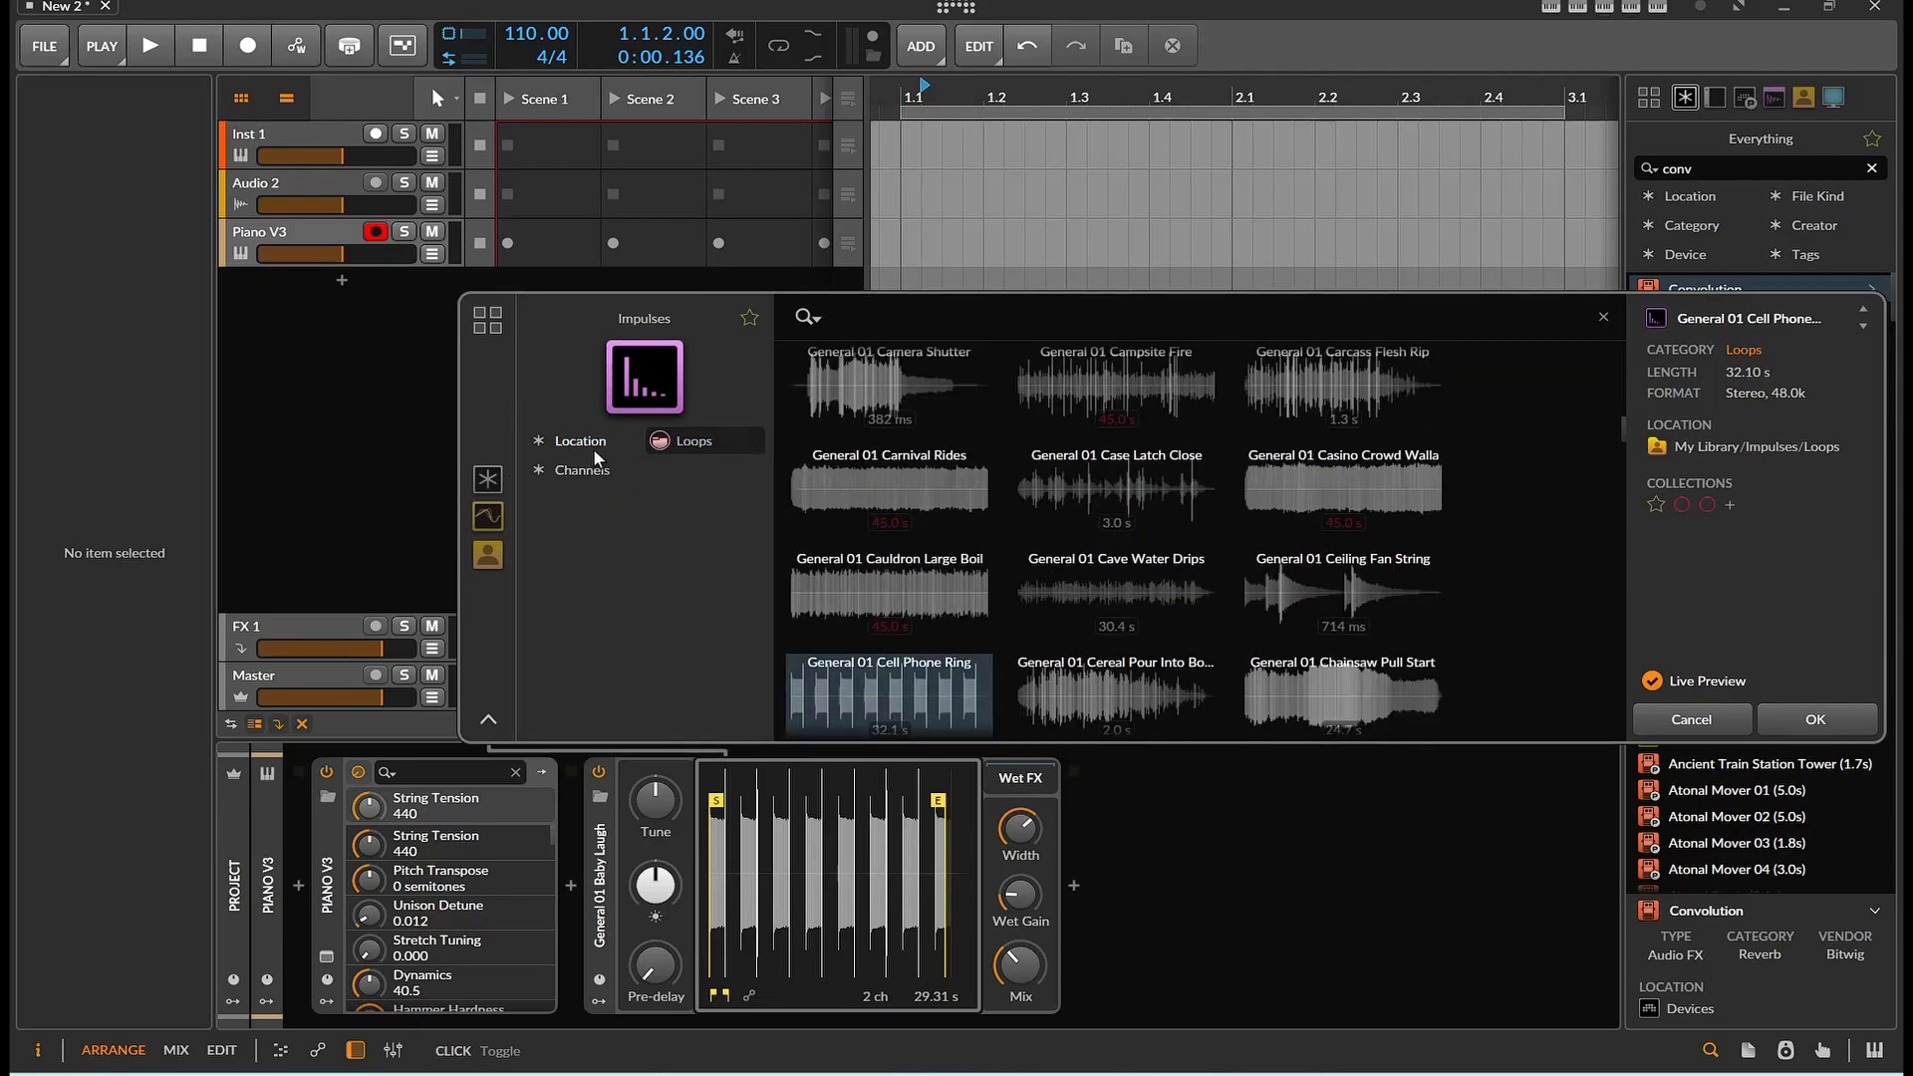
{"action": "left_click", "coordinate": [694, 442]}
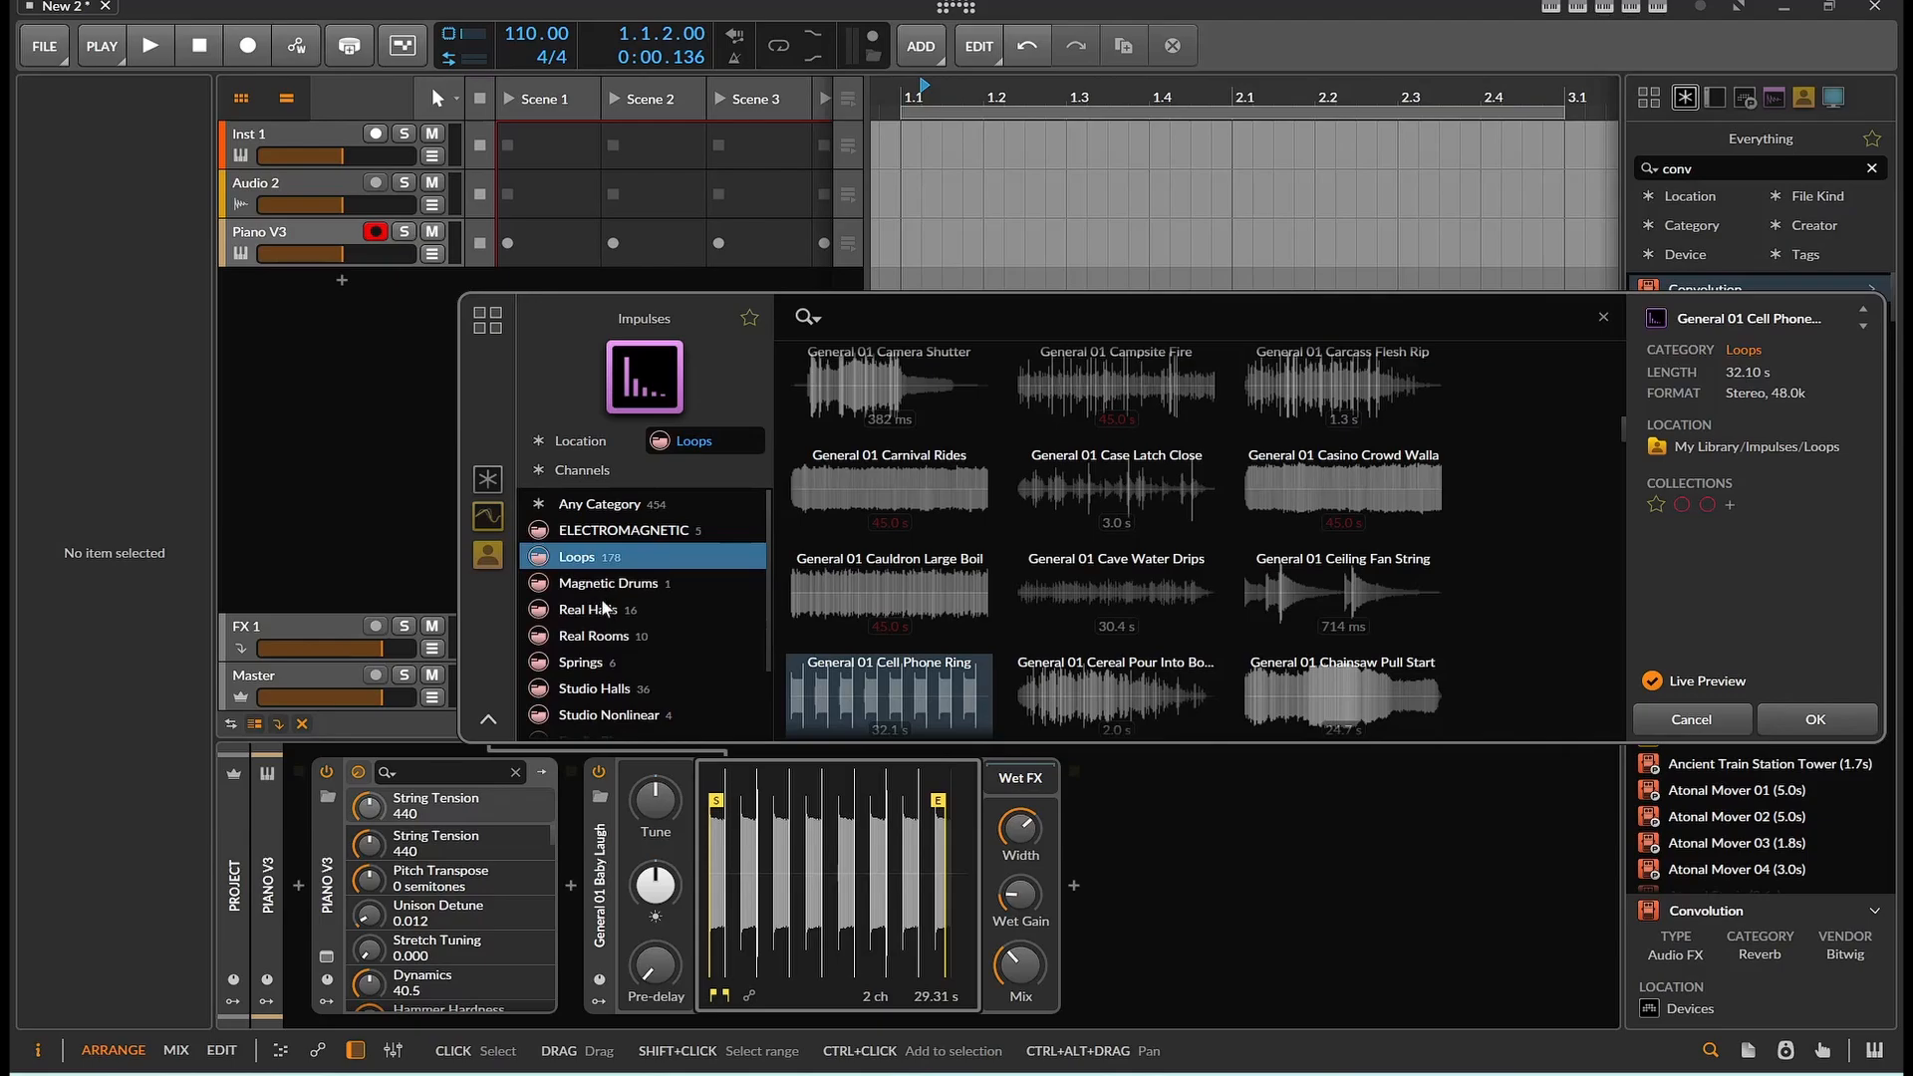
Audition General 01 Handsaw Cut Wood and move the sample's end marker to about 1.3 s
{"action": "scroll", "coordinate": [954, 578], "scroll_direction": "down", "scroll_amount": 15}
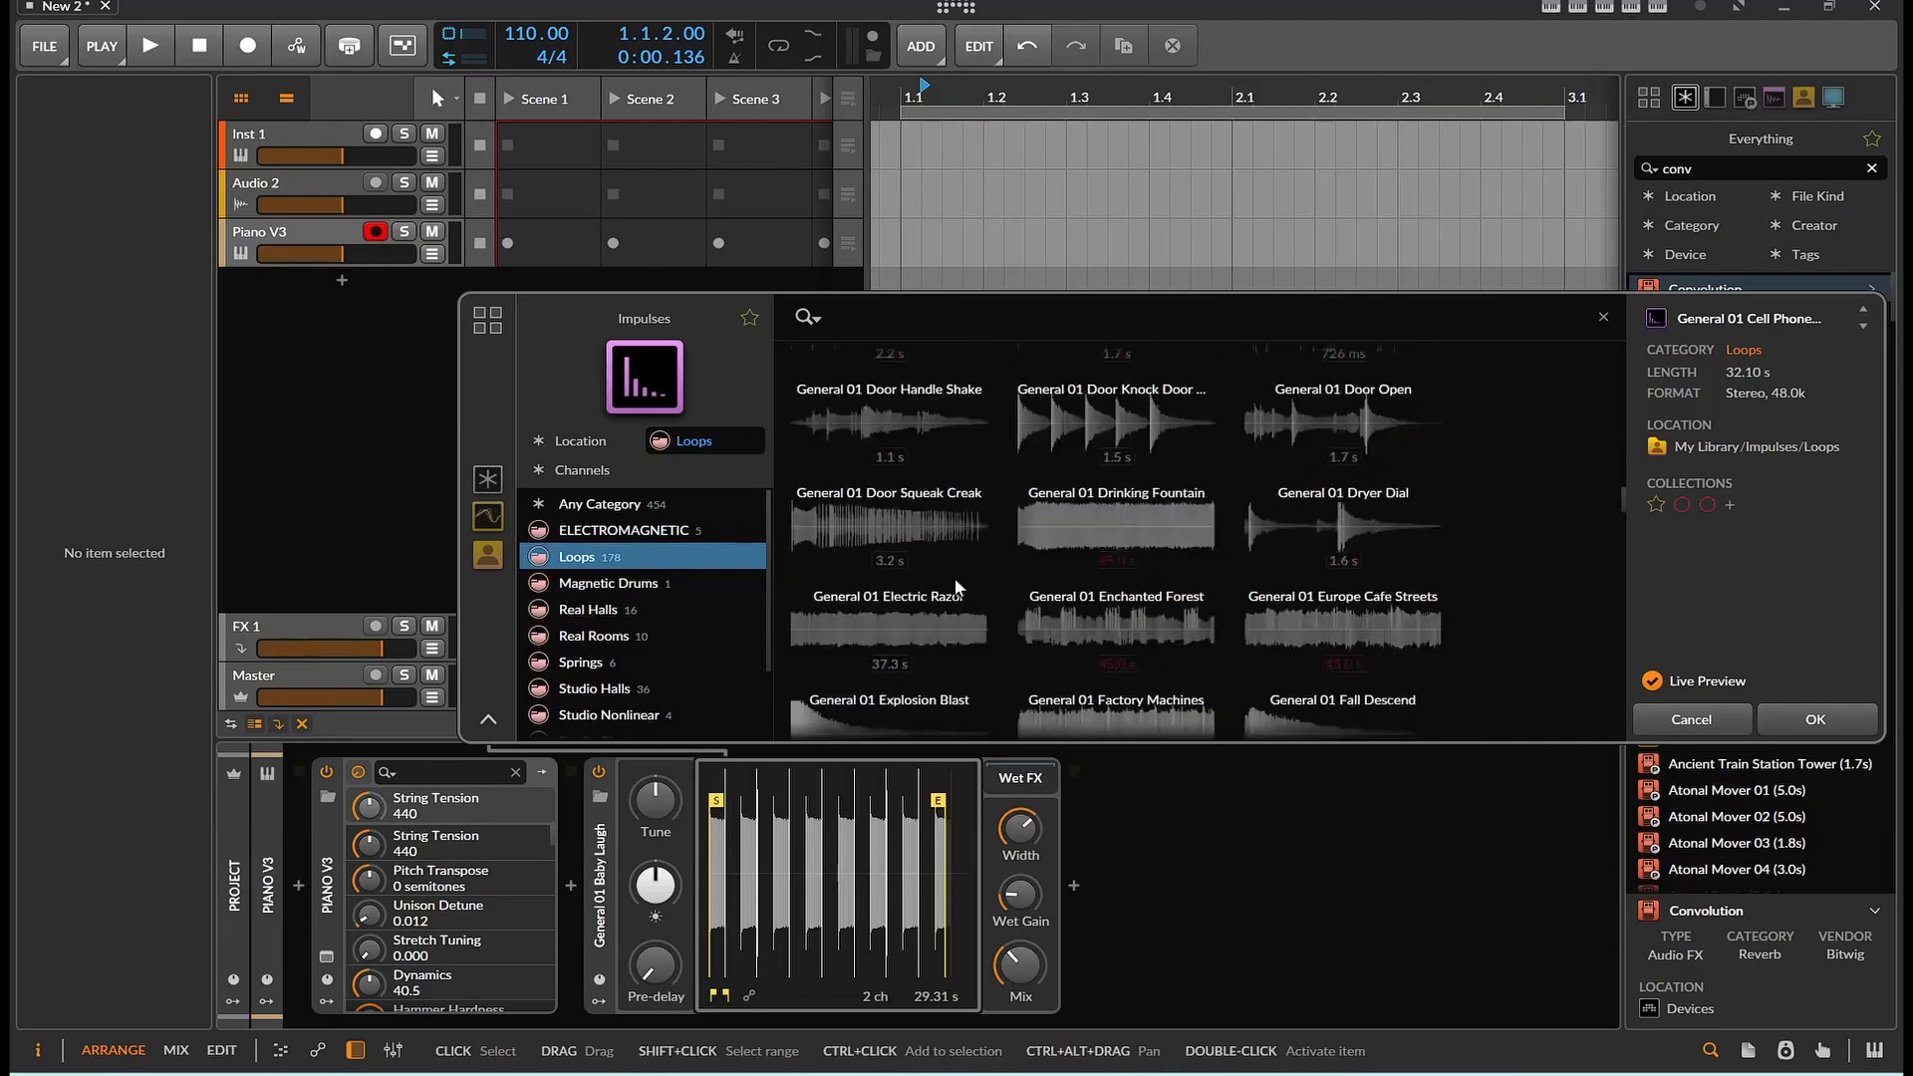
{"action": "scroll", "coordinate": [953, 576], "scroll_direction": "down", "scroll_amount": 5}
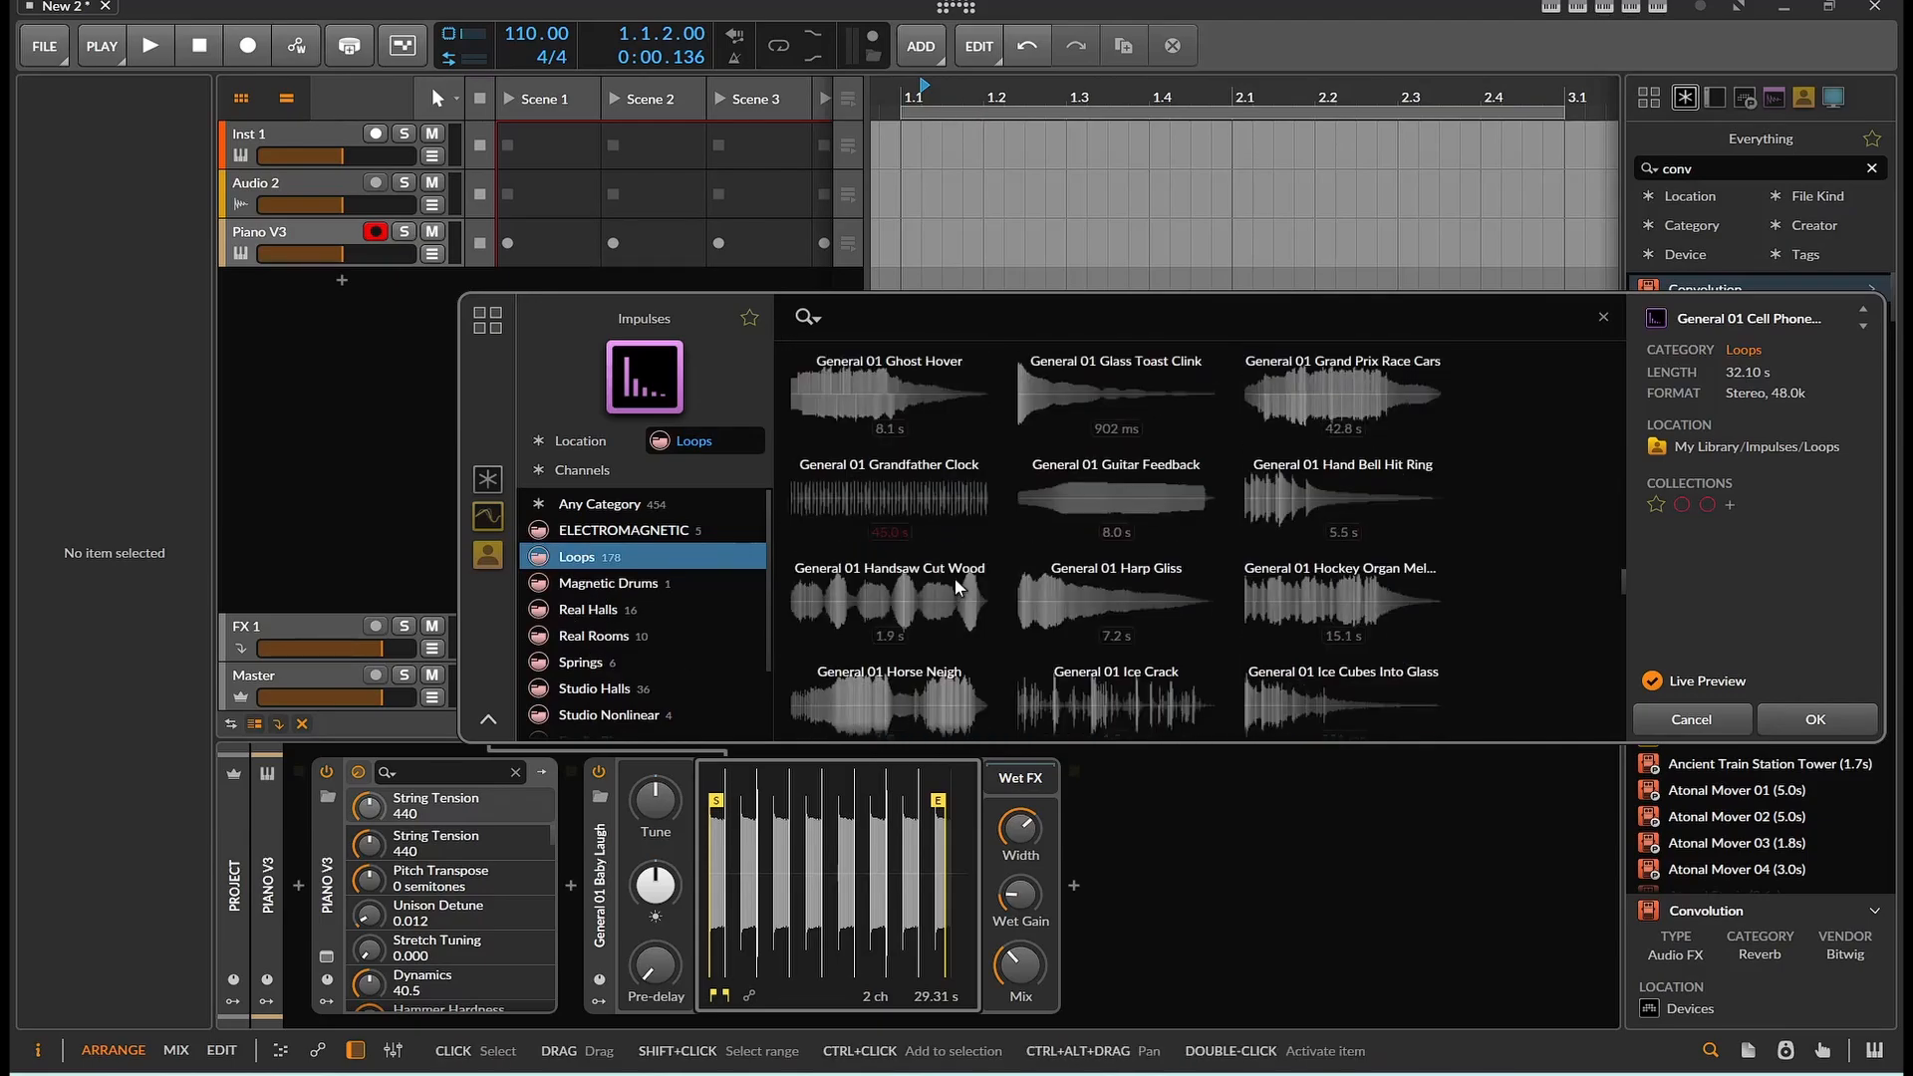
{"action": "left_click", "coordinate": [914, 581]}
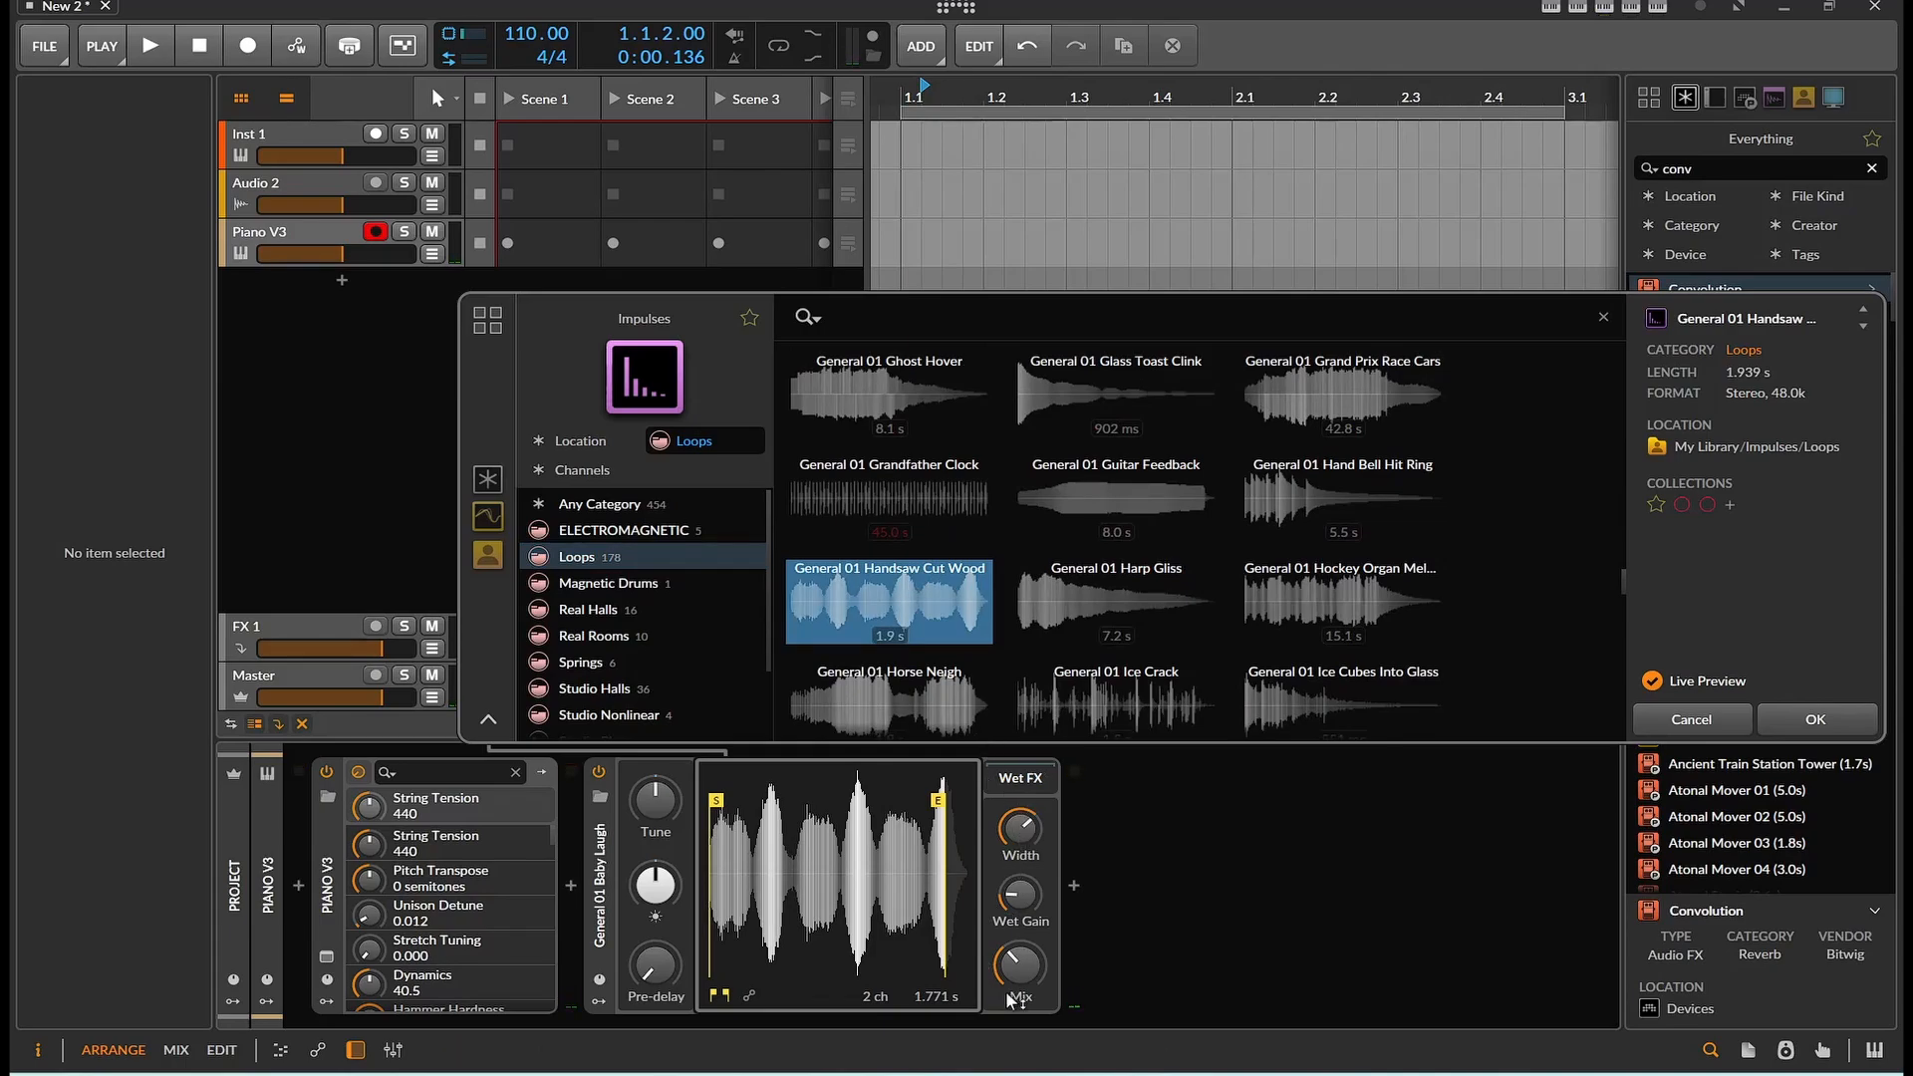
{"action": "left_click_drag", "start_coordinate": [937, 801], "coordinate": [831, 800]}
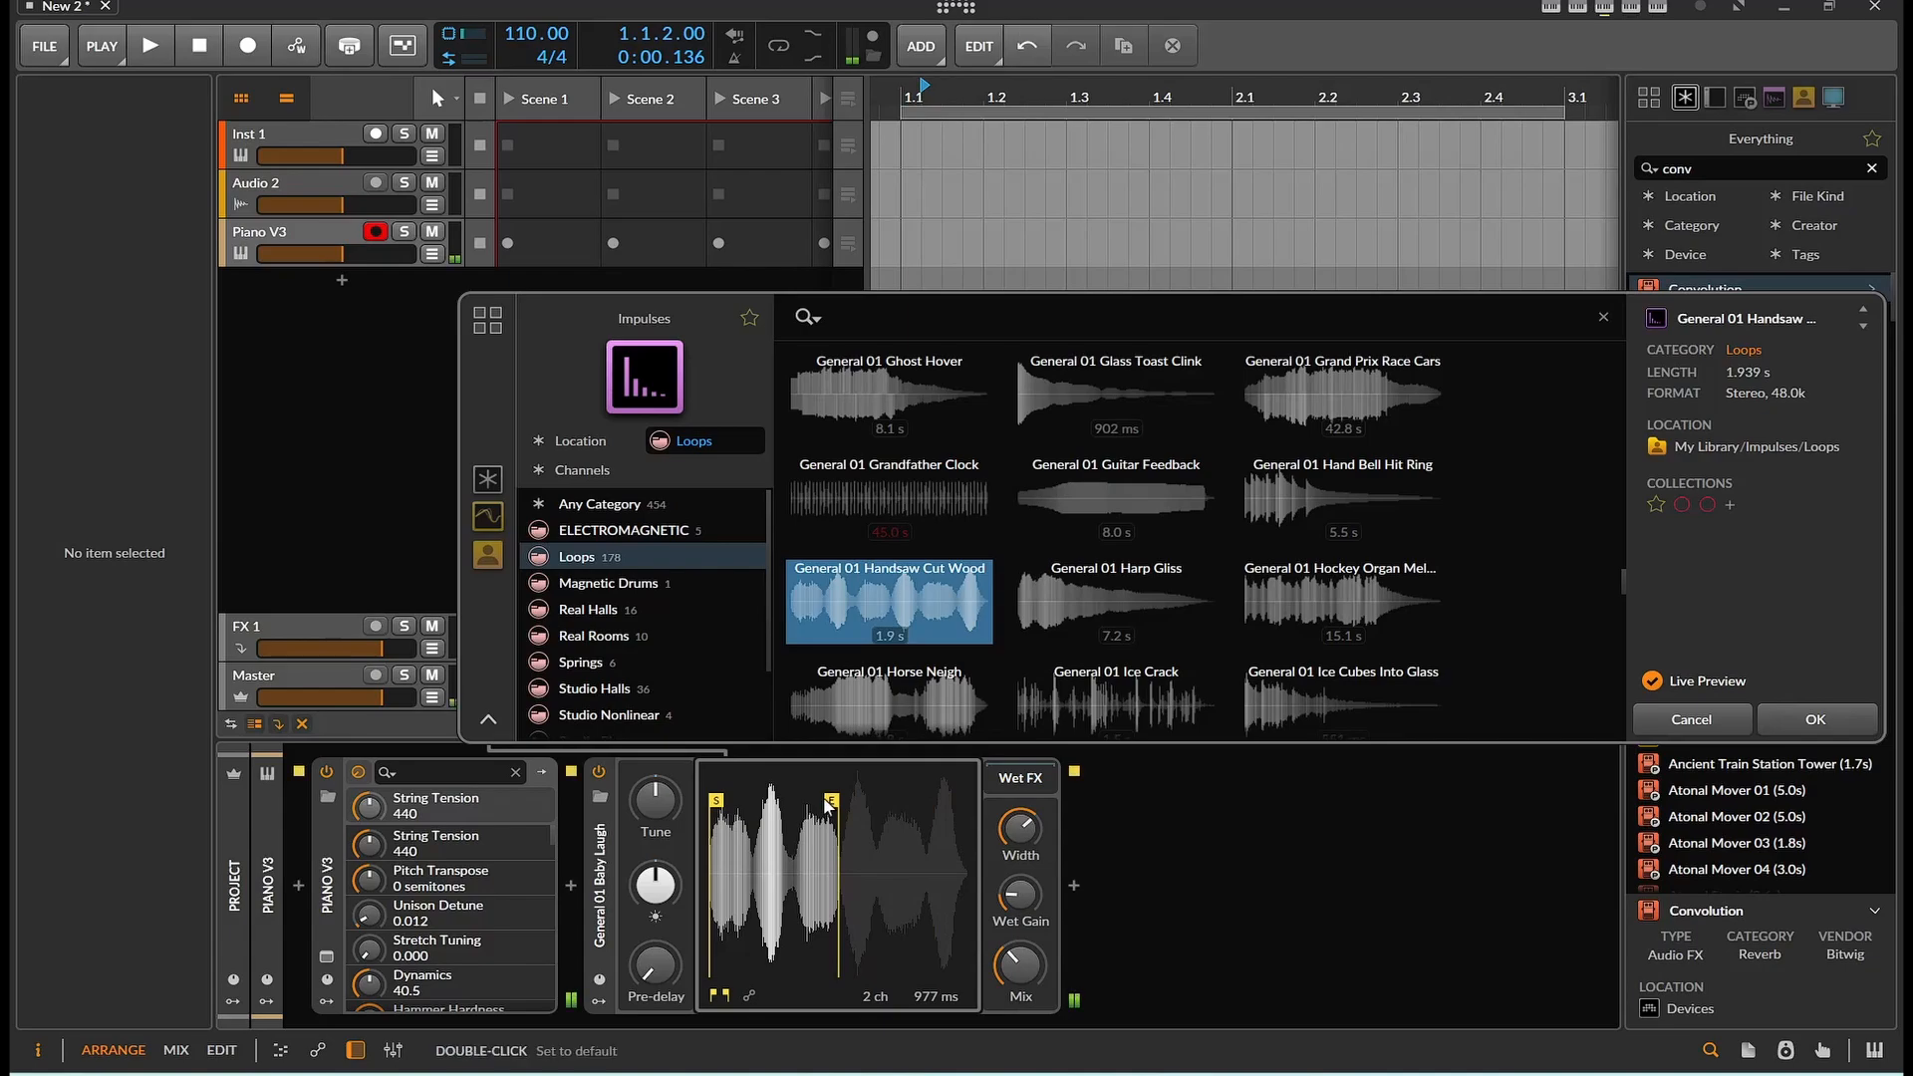
{"action": "left_click_drag", "start_coordinate": [1021, 964], "coordinate": [1021, 879]}
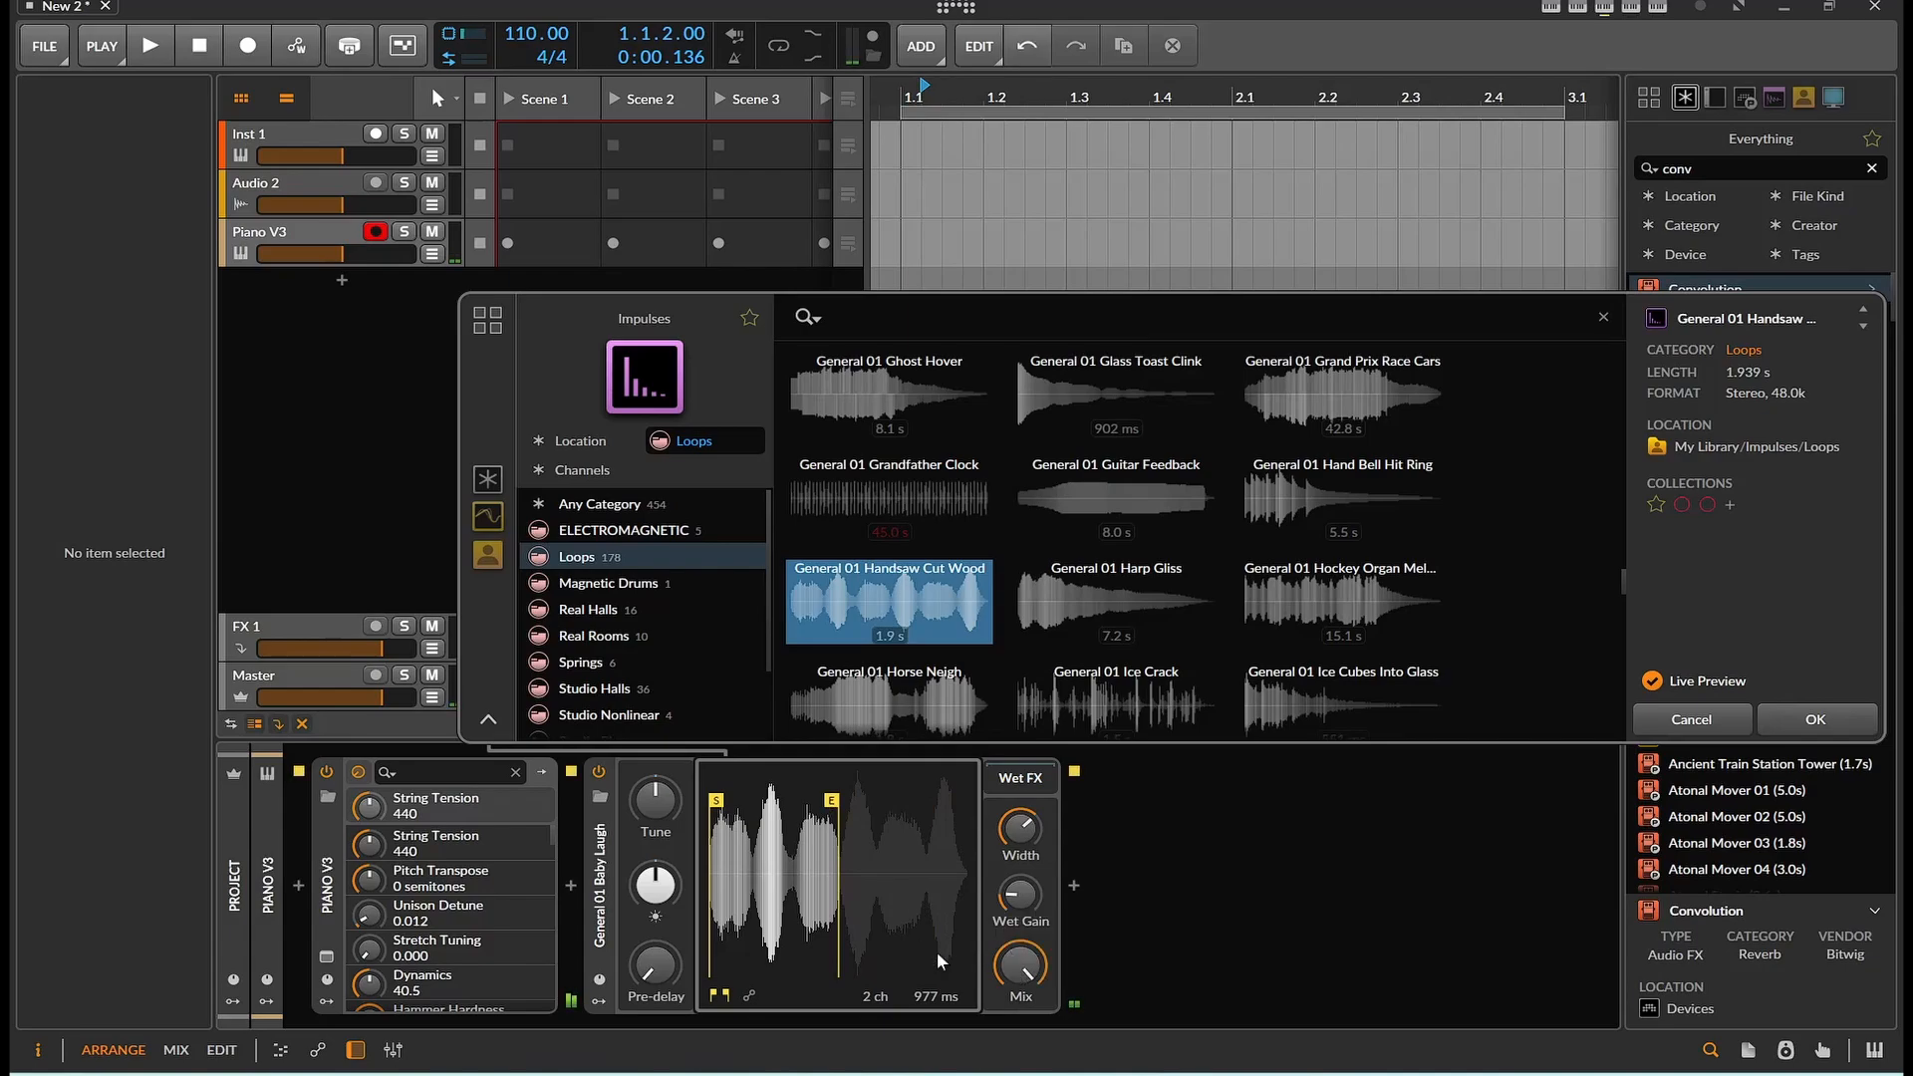
{"action": "left_click_drag", "start_coordinate": [830, 809], "coordinate": [877, 807]}
Audition the General 01 Horse Neigh impulse
{"action": "scroll", "coordinate": [933, 704], "scroll_direction": "down", "scroll_amount": 3}
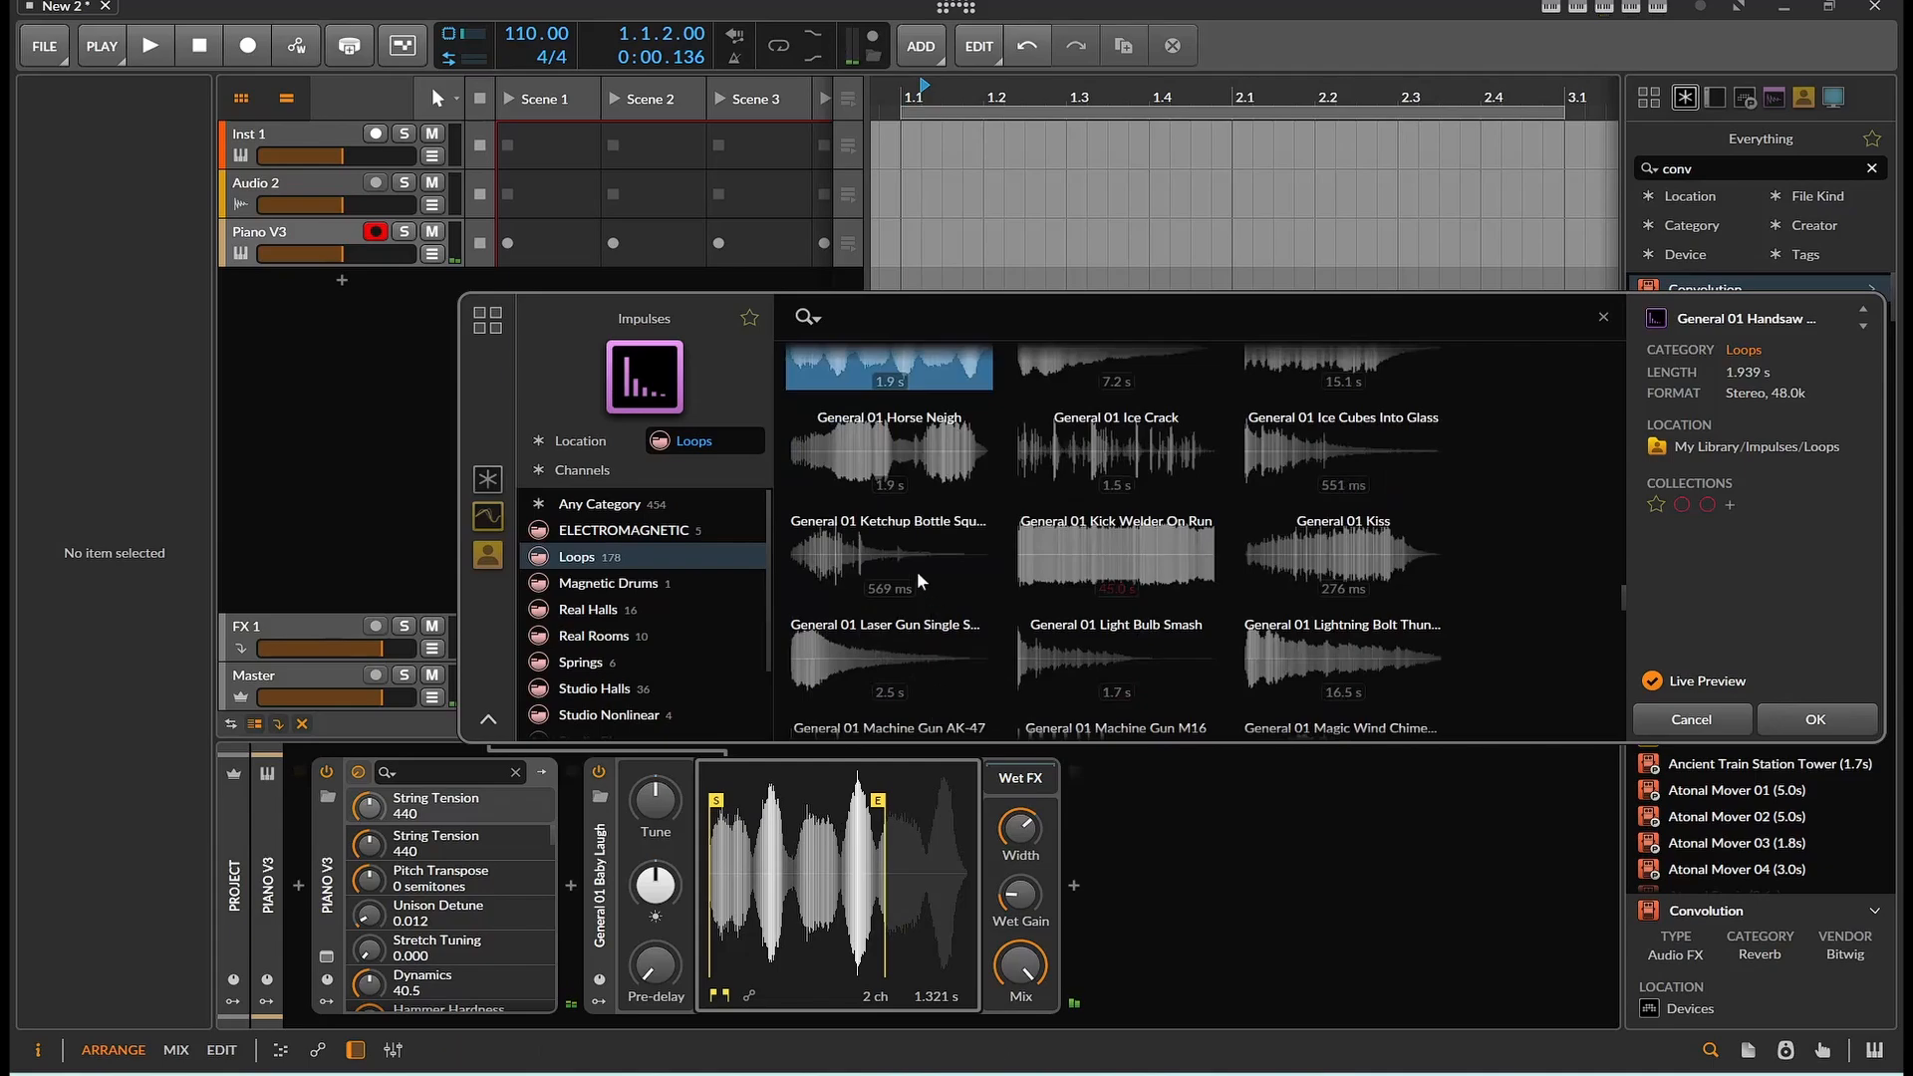
{"action": "left_click", "coordinate": [883, 464]}
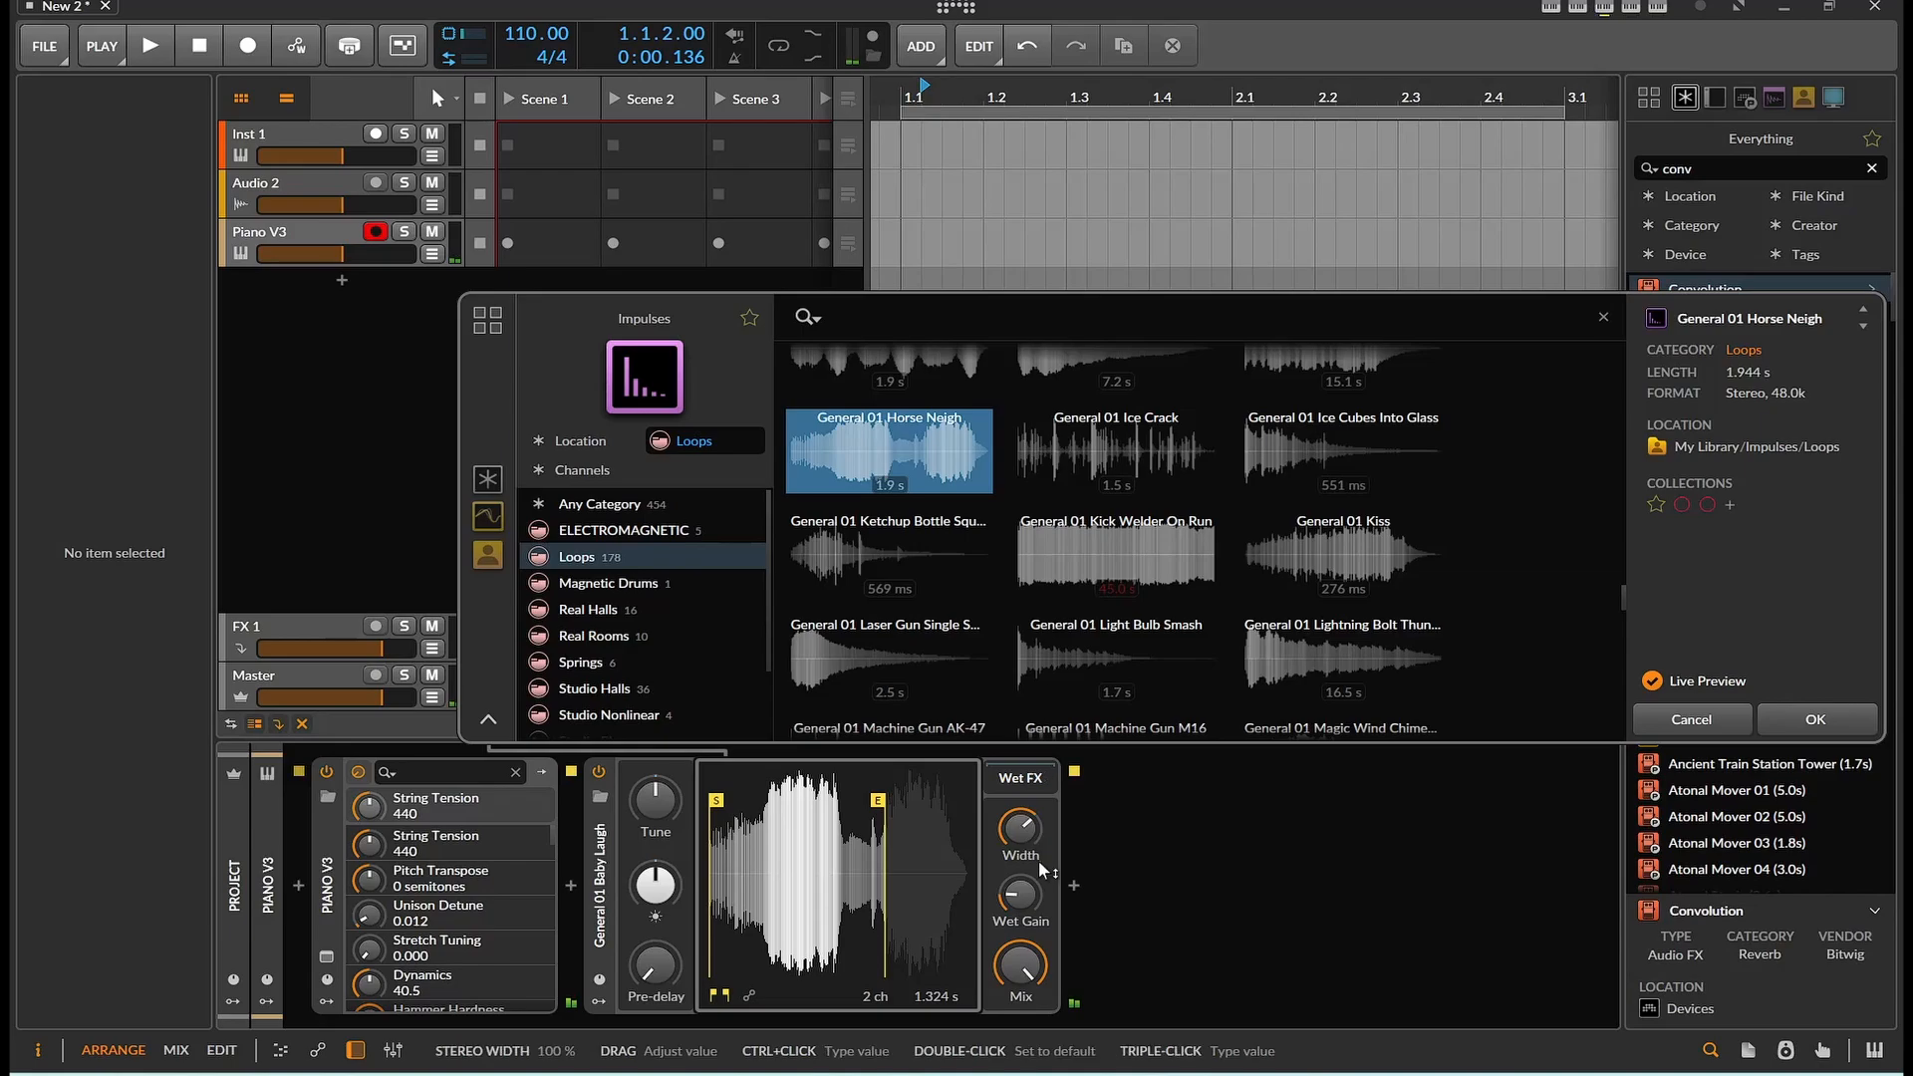
{"action": "left_click_drag", "start_coordinate": [1022, 954], "coordinate": [1028, 975]}
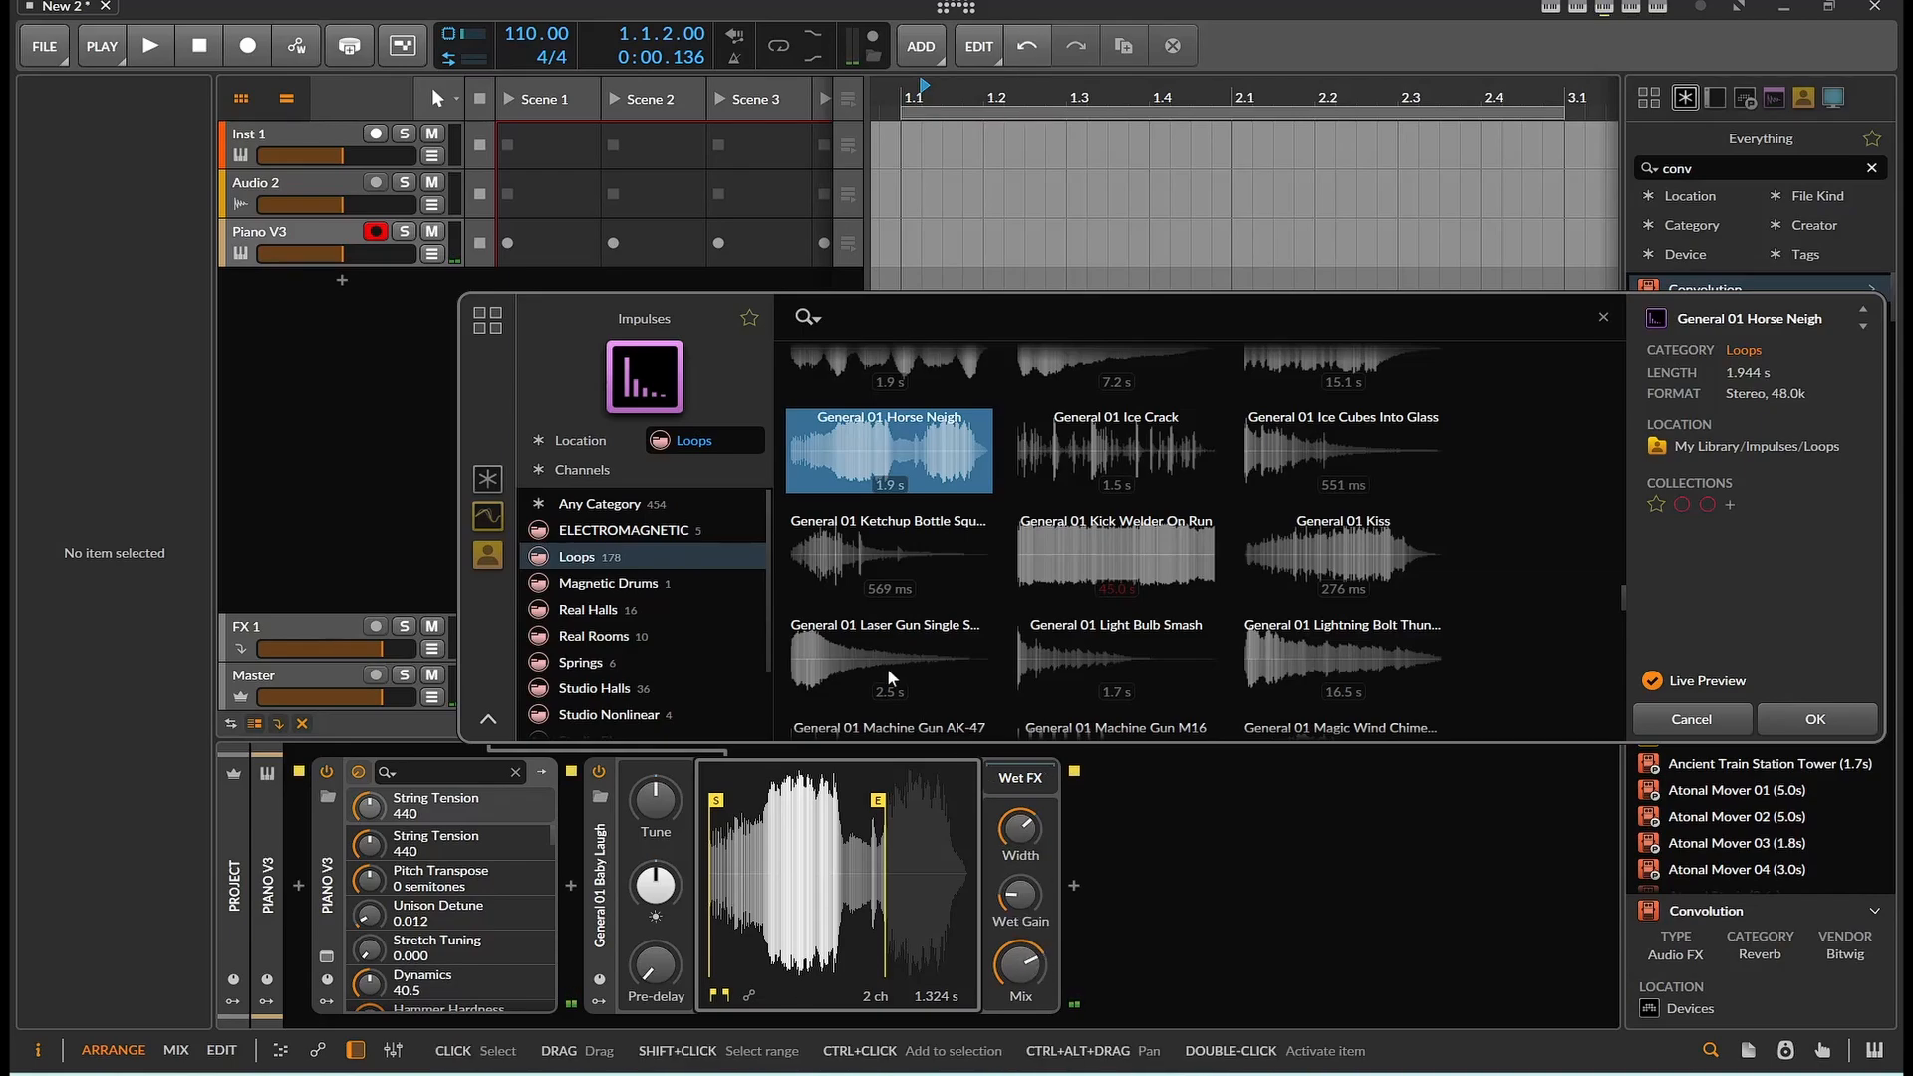
Audition the impulses General 01 Laser Gun Single Shot, General 01 Nose Blow Male and General 01 Mallets Ascend
{"action": "left_click", "coordinate": [847, 662]}
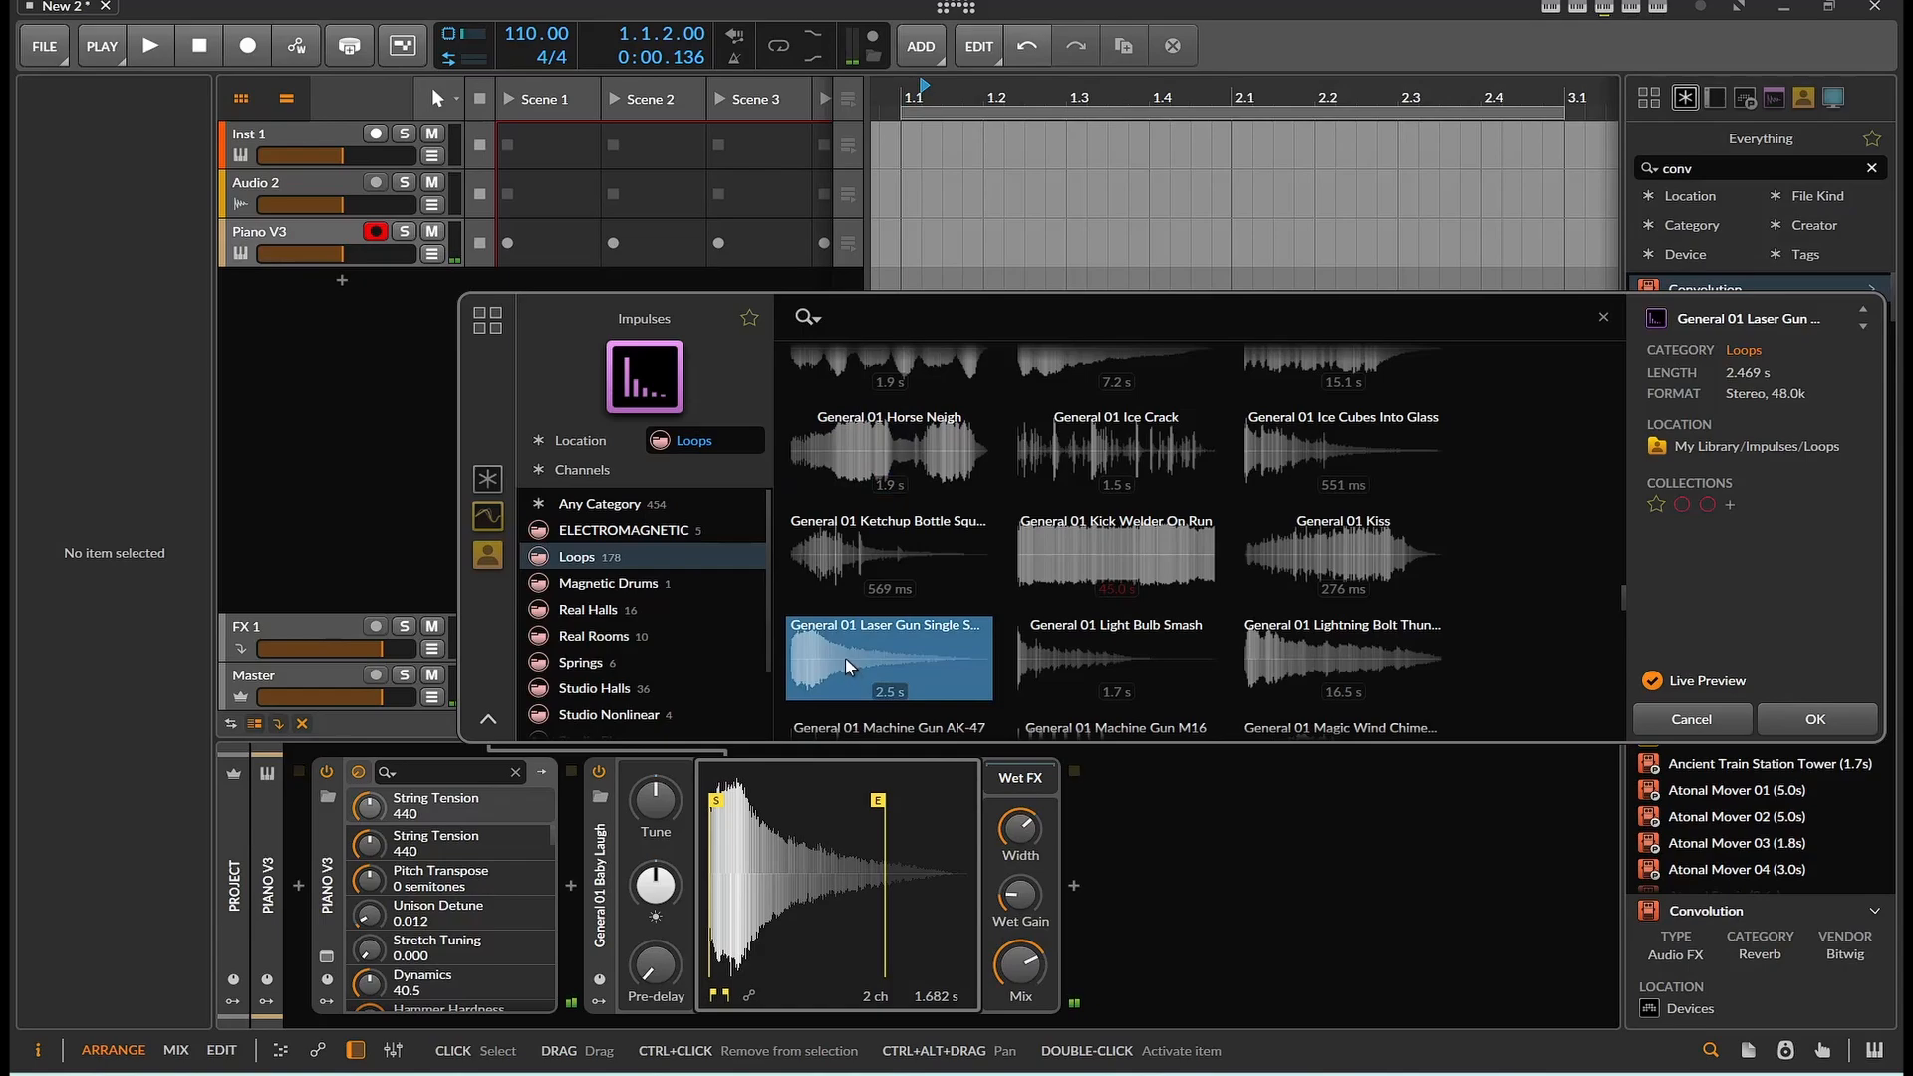
{"action": "scroll", "coordinate": [845, 657], "scroll_direction": "down", "scroll_amount": 3}
{"action": "left_click", "coordinate": [845, 654]}
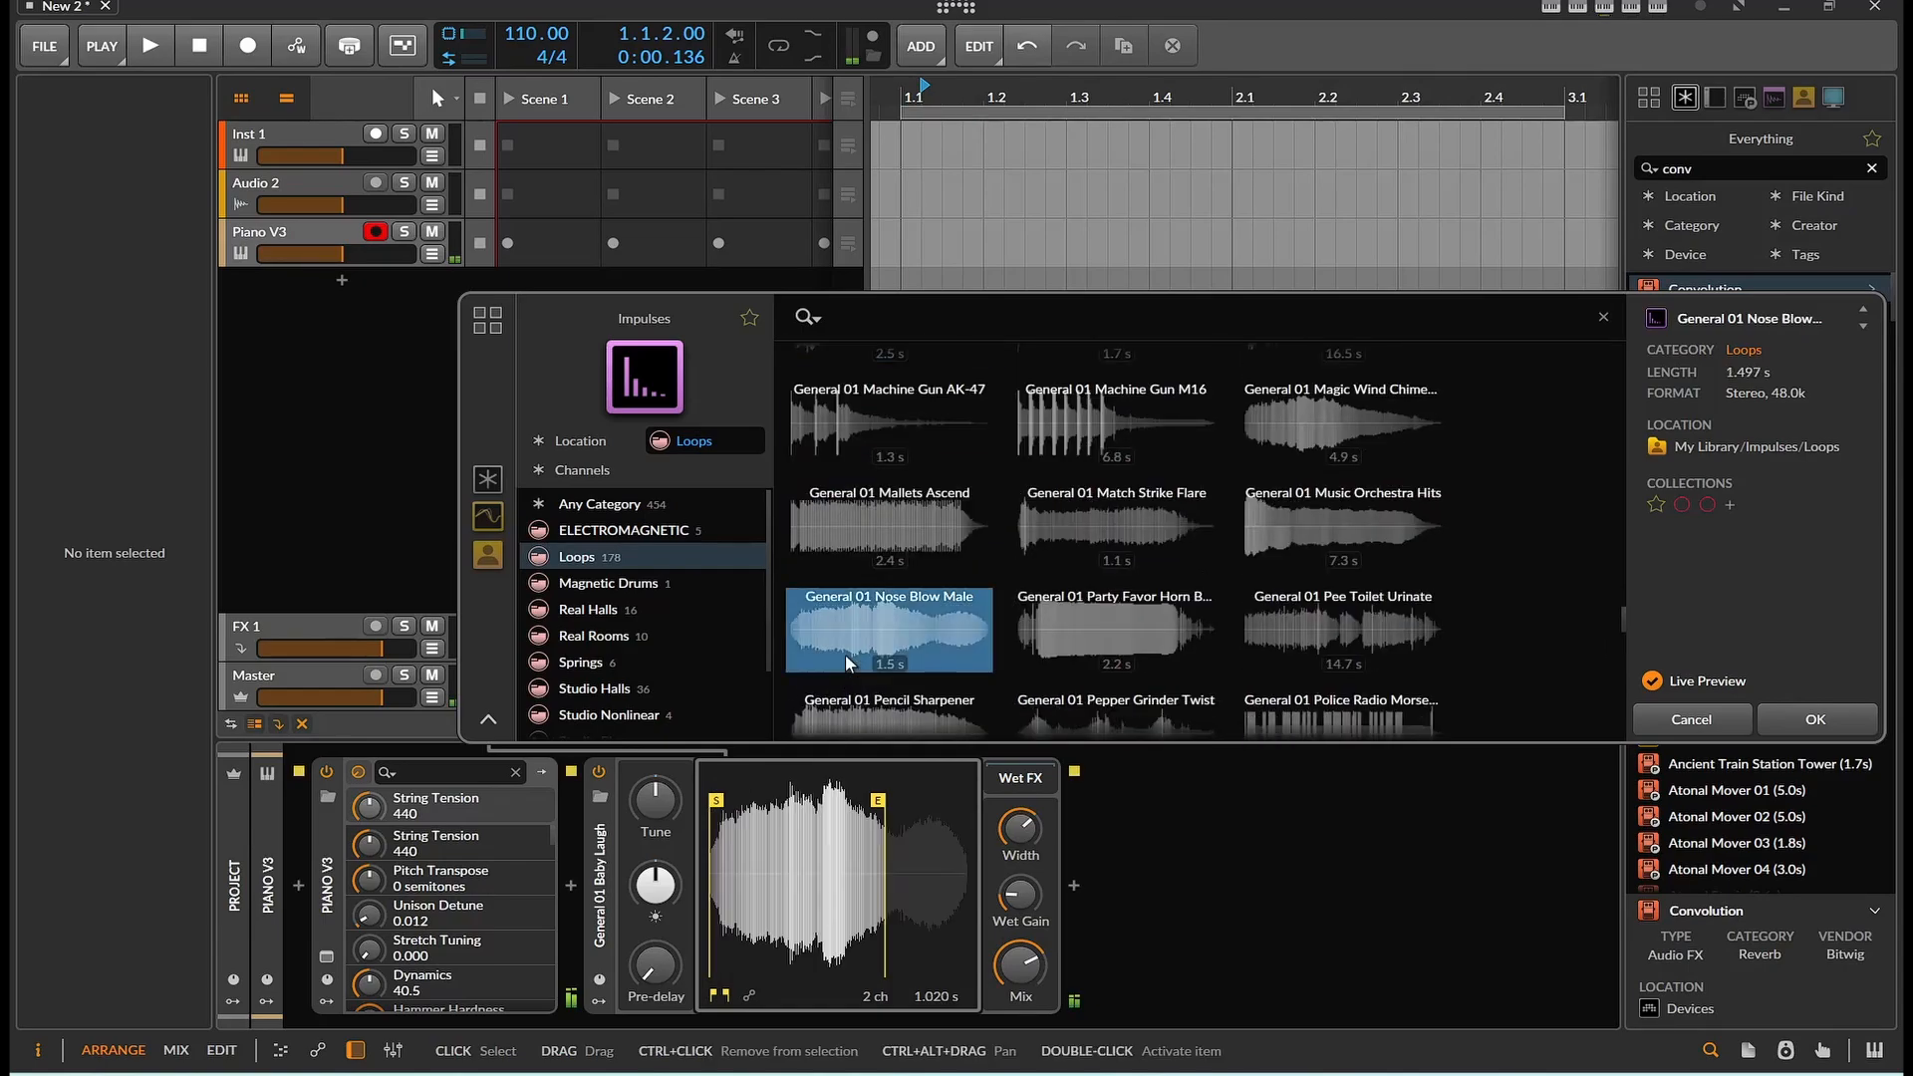
{"action": "left_click", "coordinate": [857, 524]}
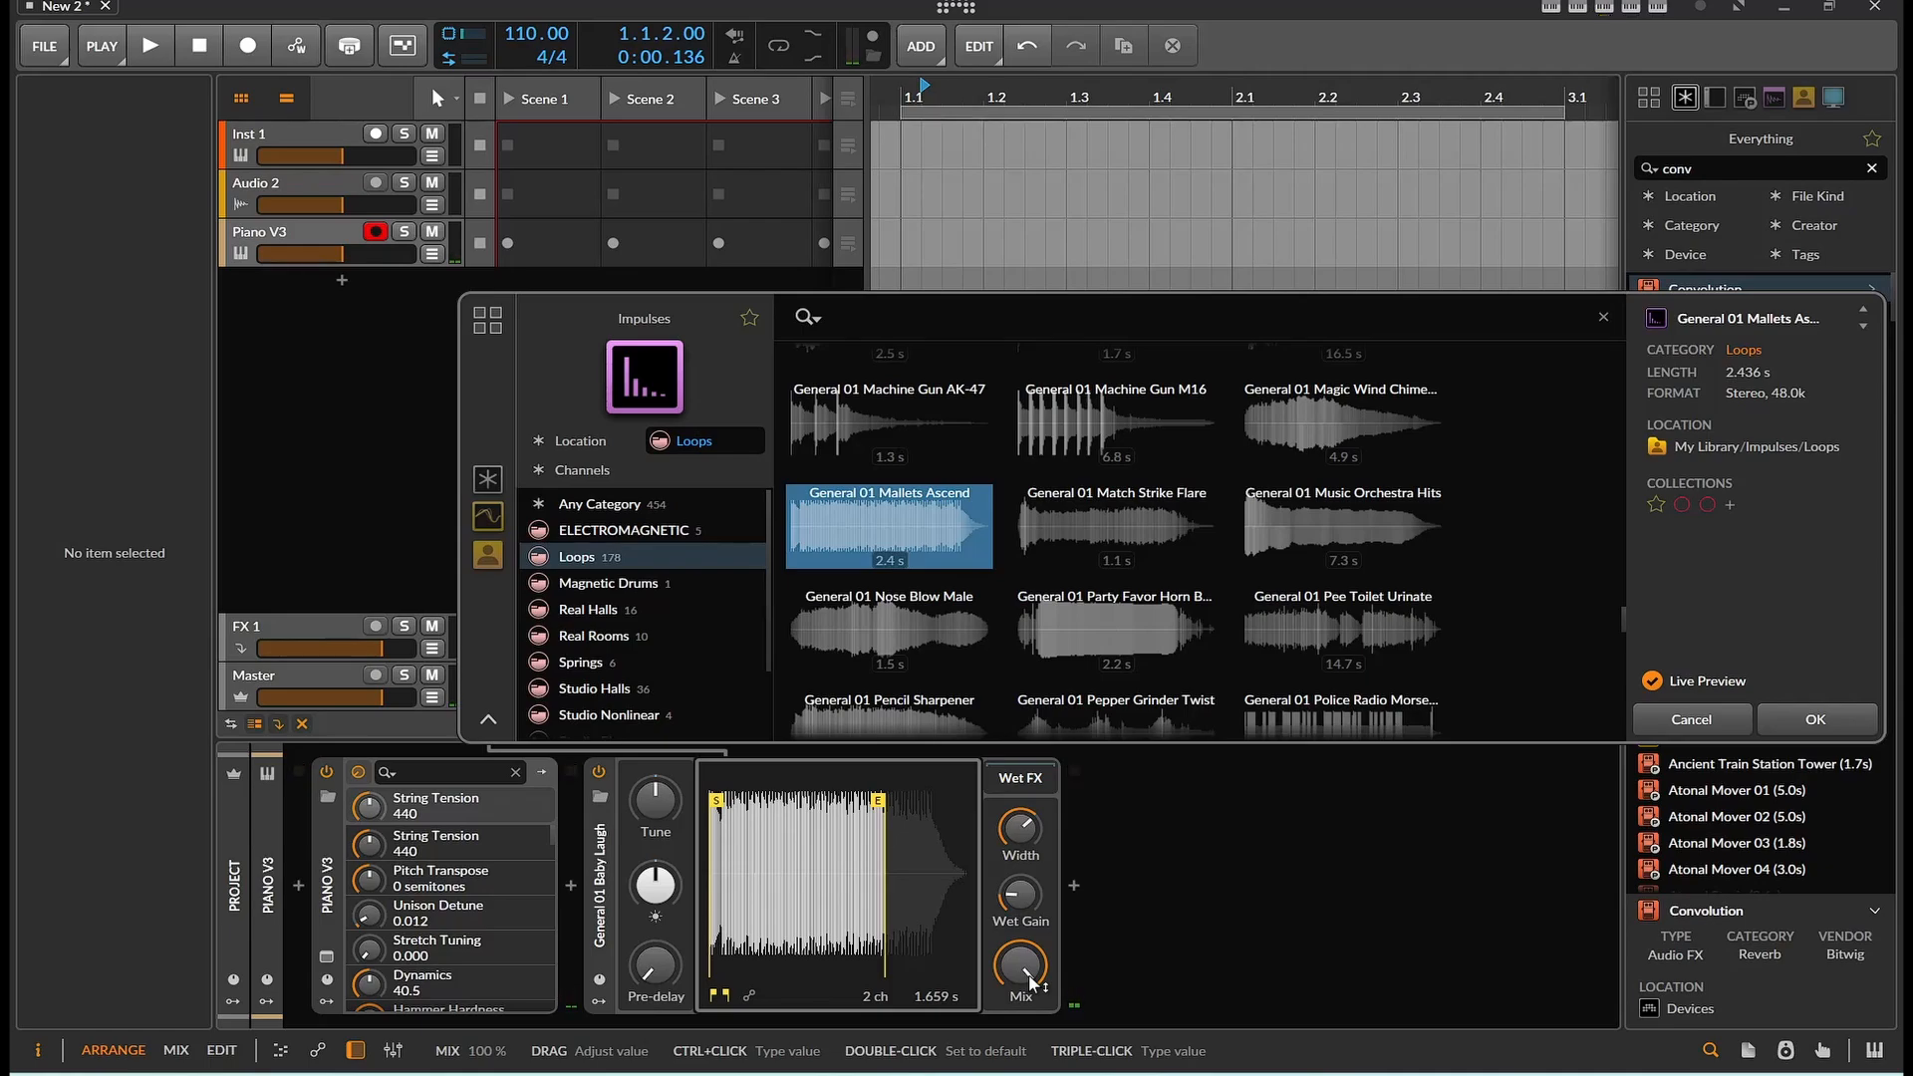
Extend the Mallets Ascend sample's end marker to its full length and lower the Tune knob slightly
{"action": "left_click", "coordinate": [878, 800]}
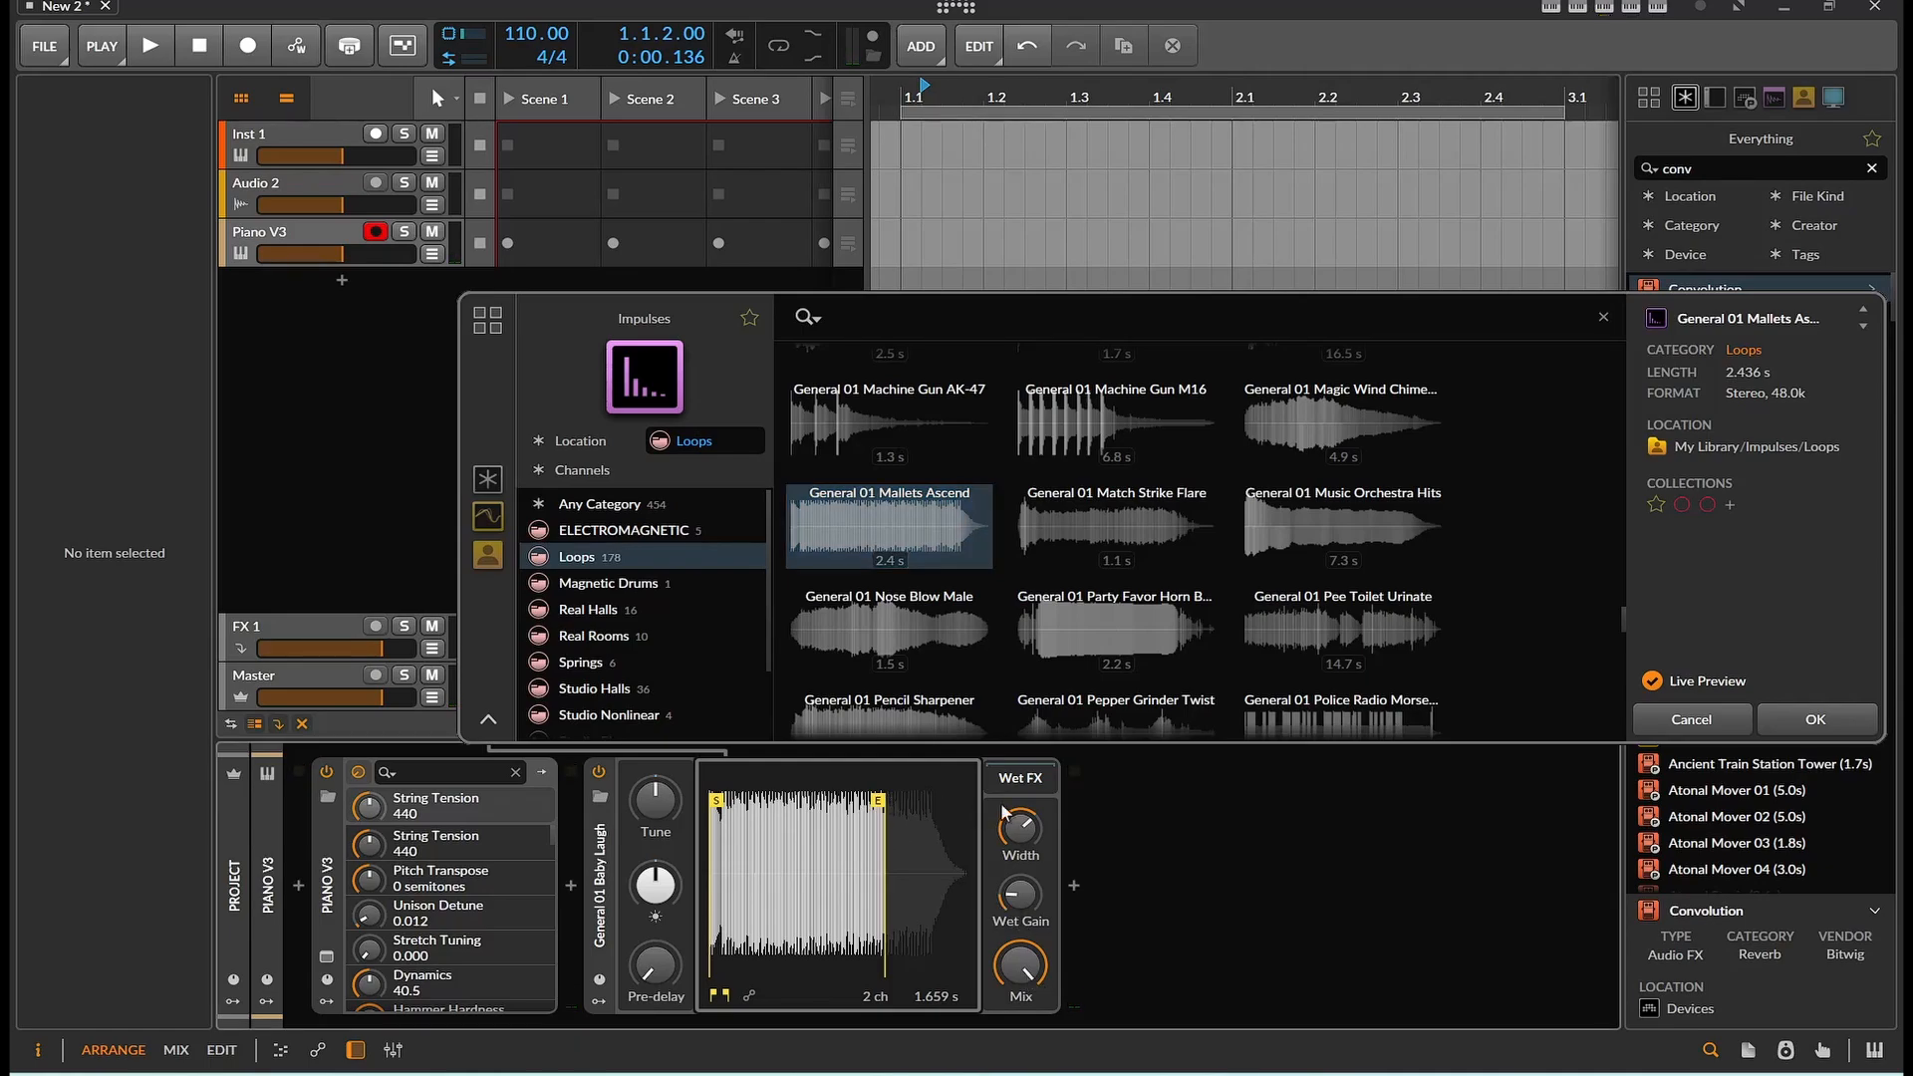
{"action": "left_click_drag", "start_coordinate": [881, 815], "coordinate": [972, 807]}
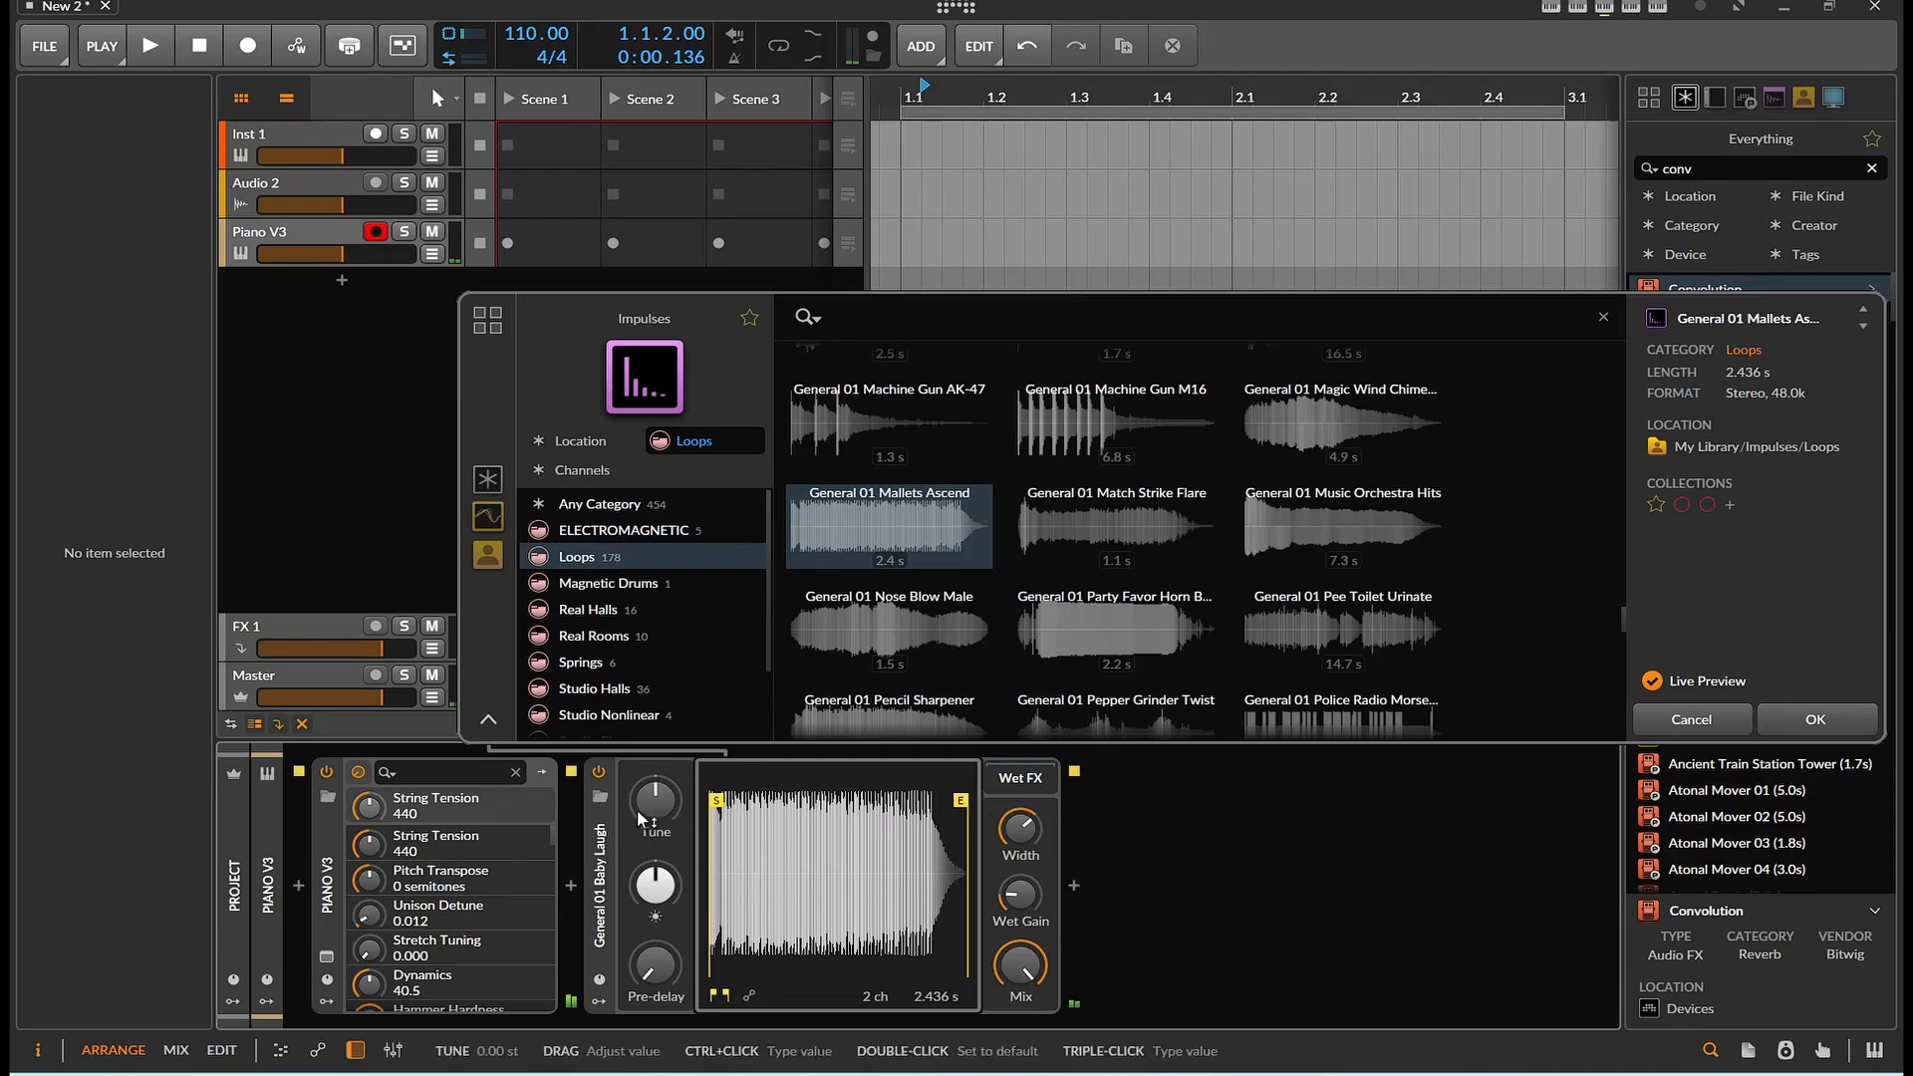
{"action": "mouse_move", "coordinate": [655, 800]}
{"action": "left_mouse_down"}
{"action": "mouse_move", "coordinate": [638, 809]}
{"action": "mouse_move", "coordinate": [654, 809]}
{"action": "left_mouse_up"}
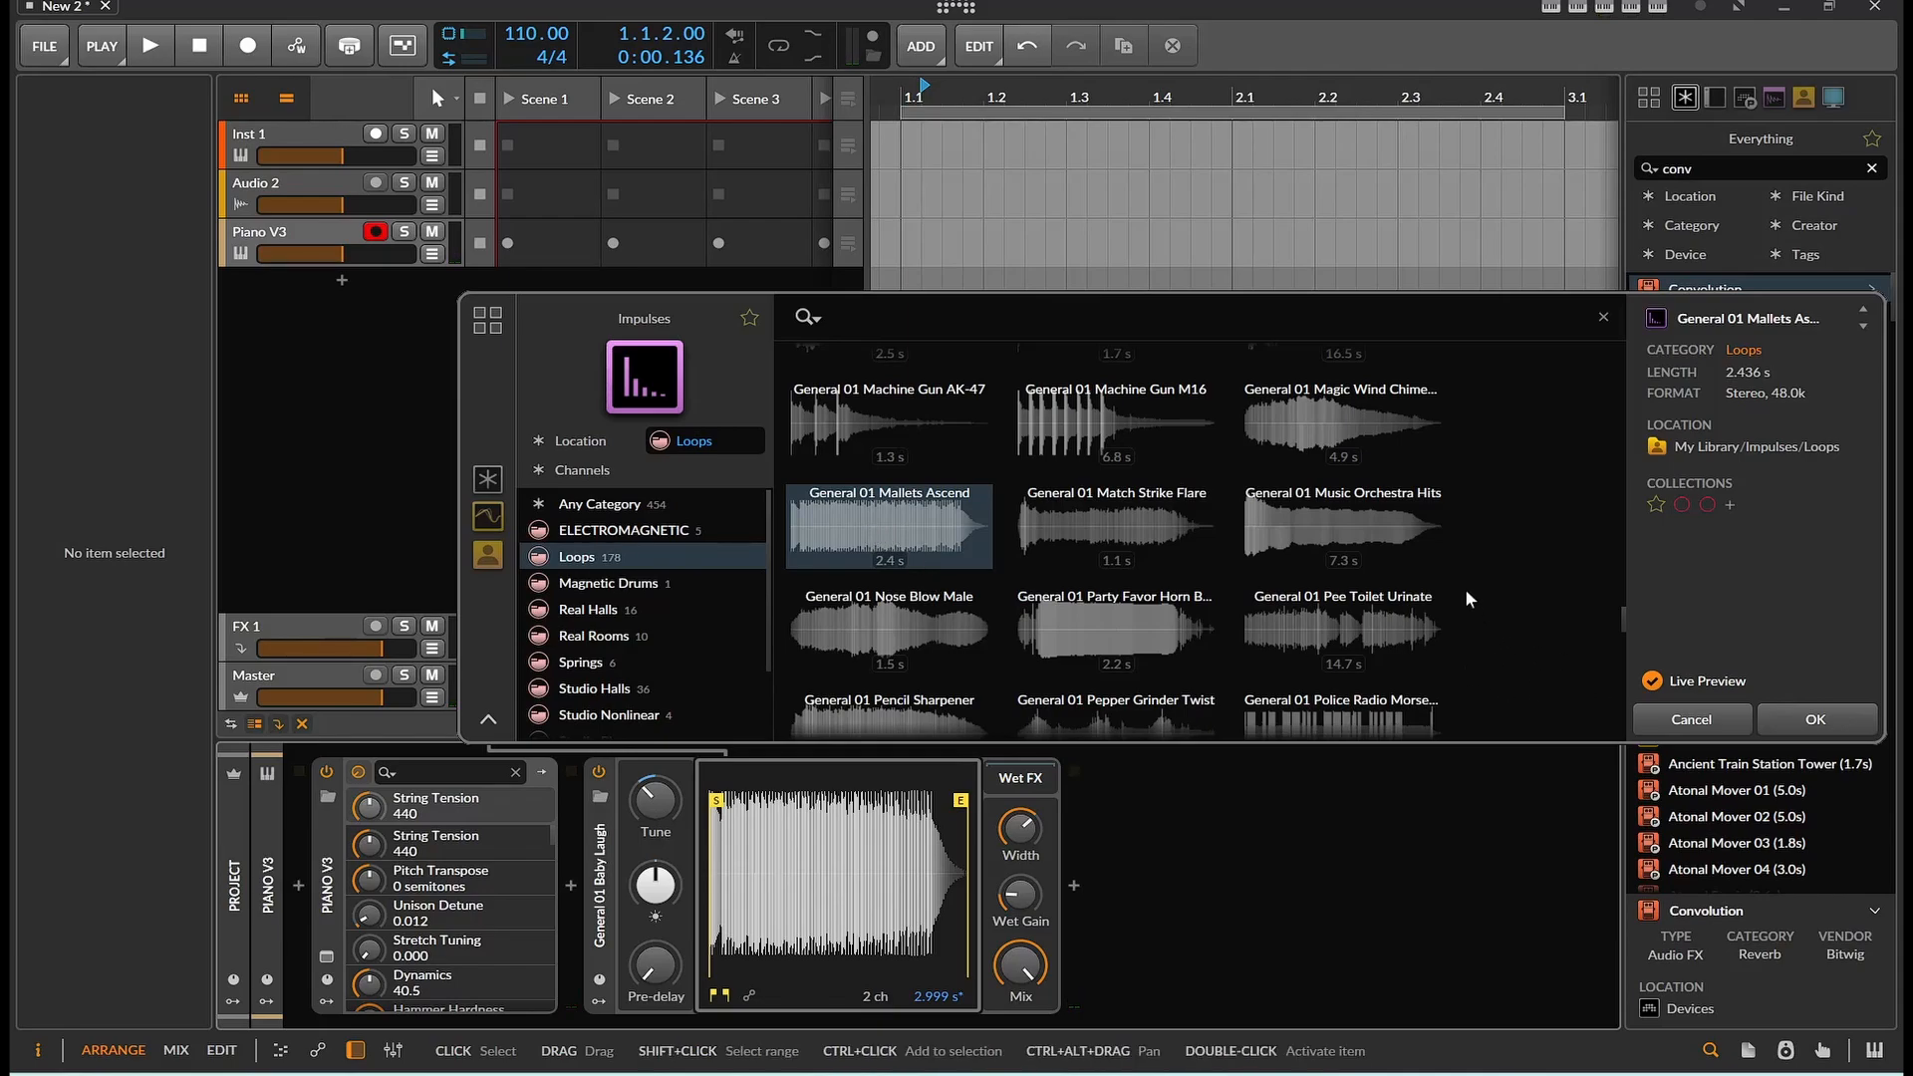
Audition the impulses General 01 Music Orchestra Hits and General 01 Pee Toilet Urinate
{"action": "left_click", "coordinate": [1355, 524]}
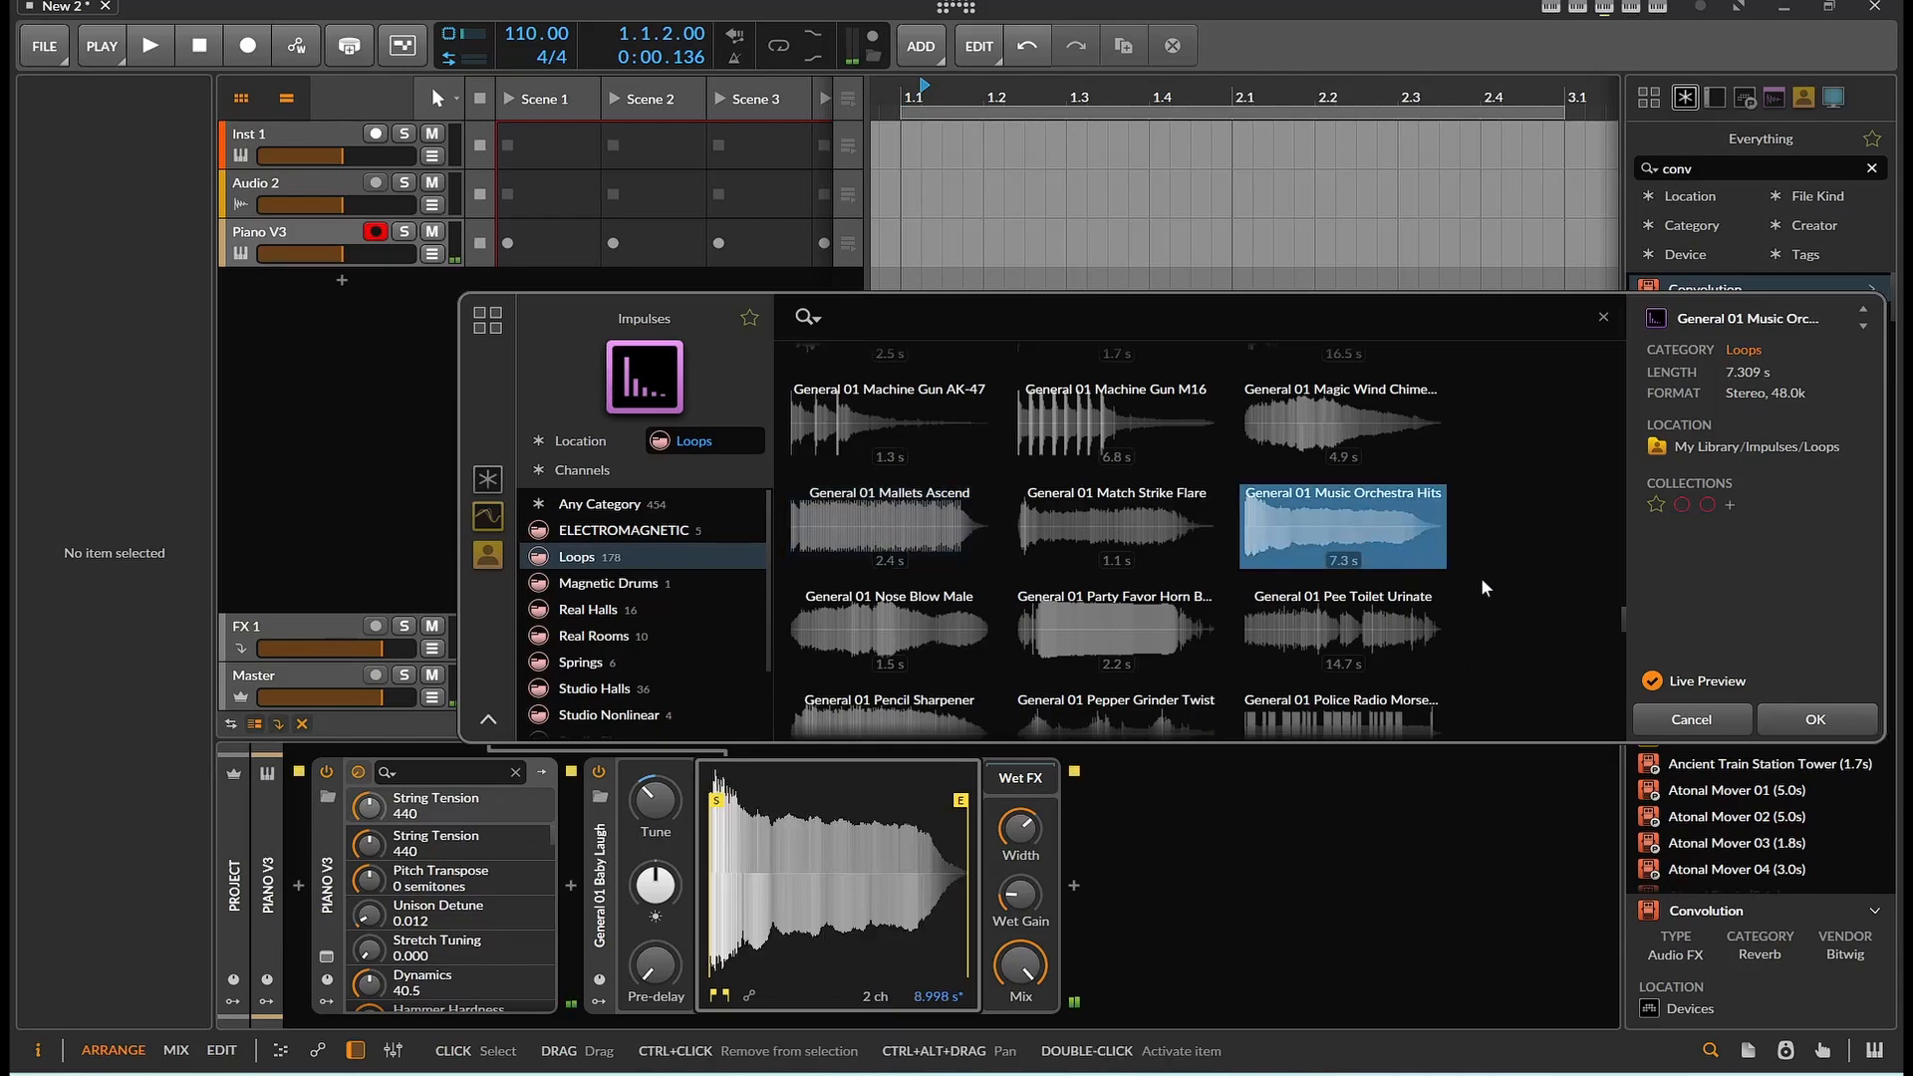
{"action": "left_click", "coordinate": [1296, 633]}
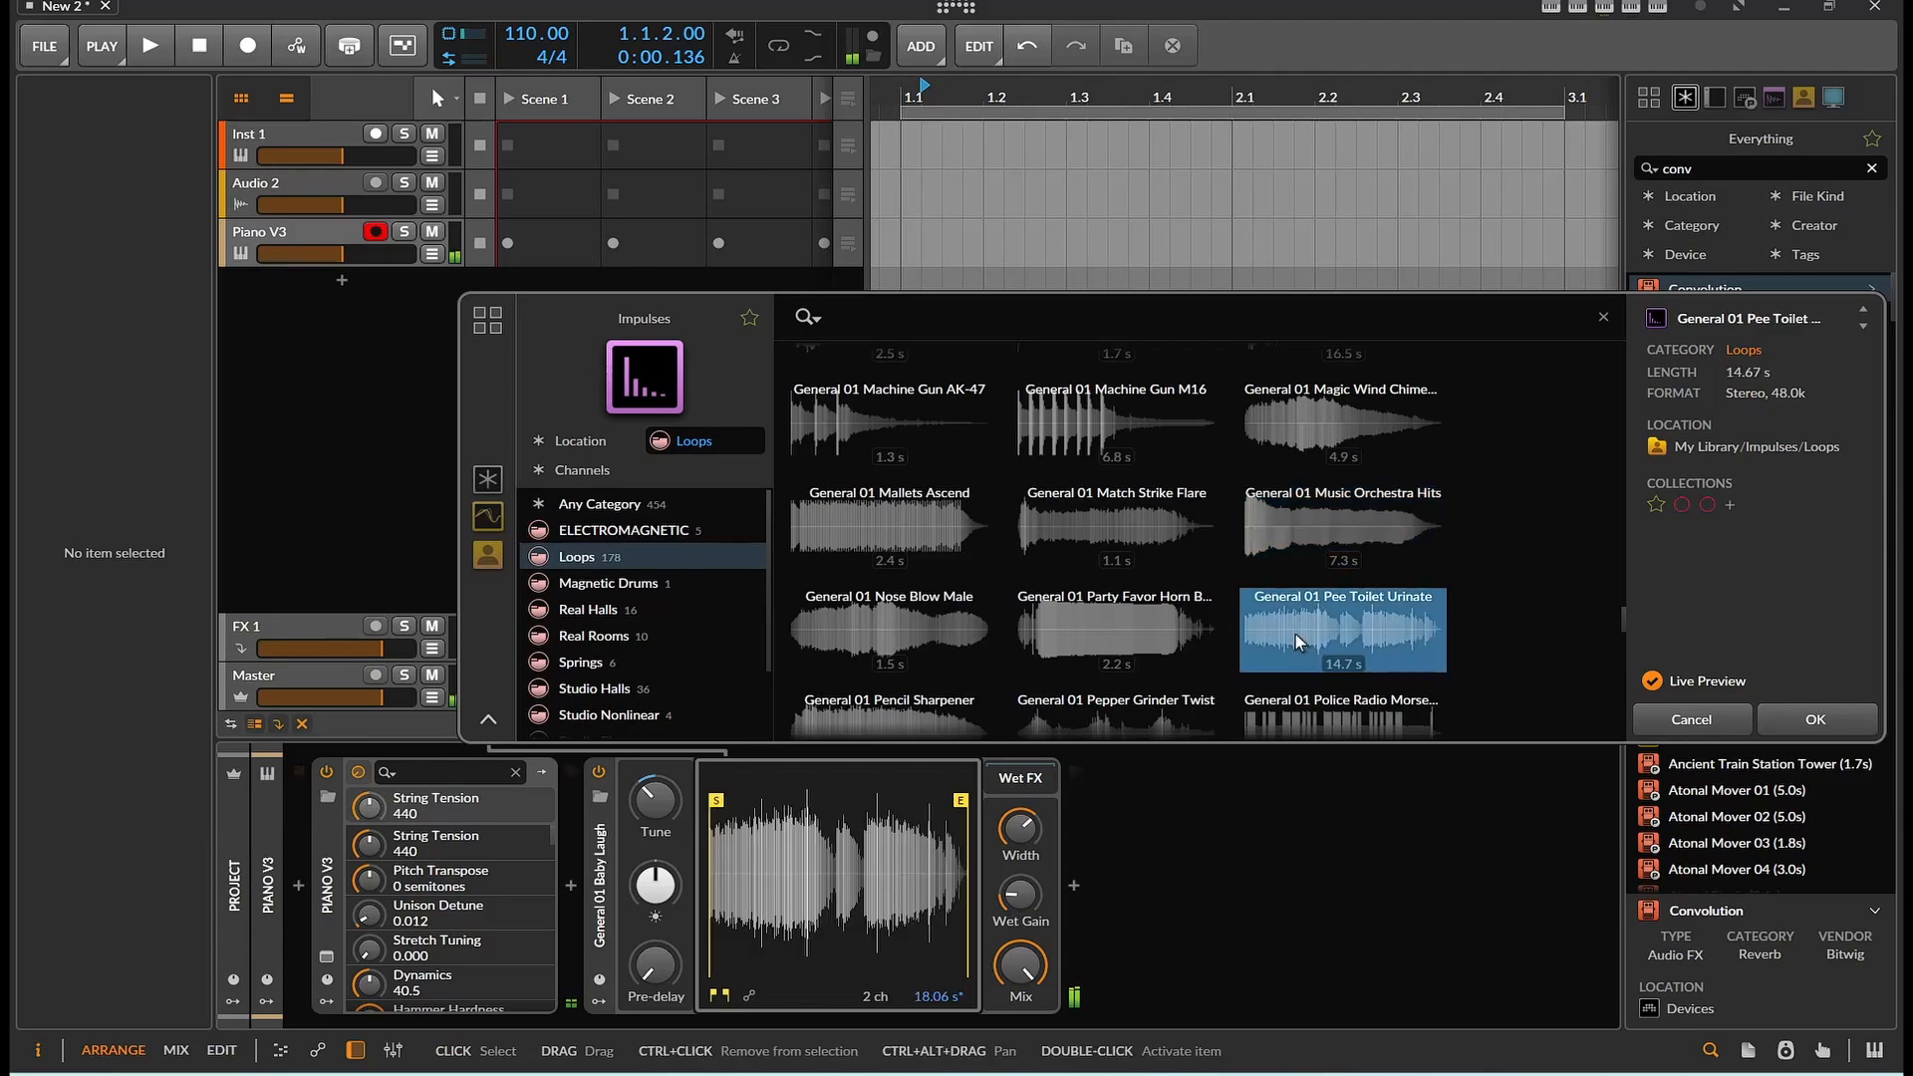
Audition the impulses General 01 Prod Elem Chopper and General 01 Potato Chips Bag
{"action": "scroll", "coordinate": [1306, 637], "scroll_direction": "down", "scroll_amount": 3}
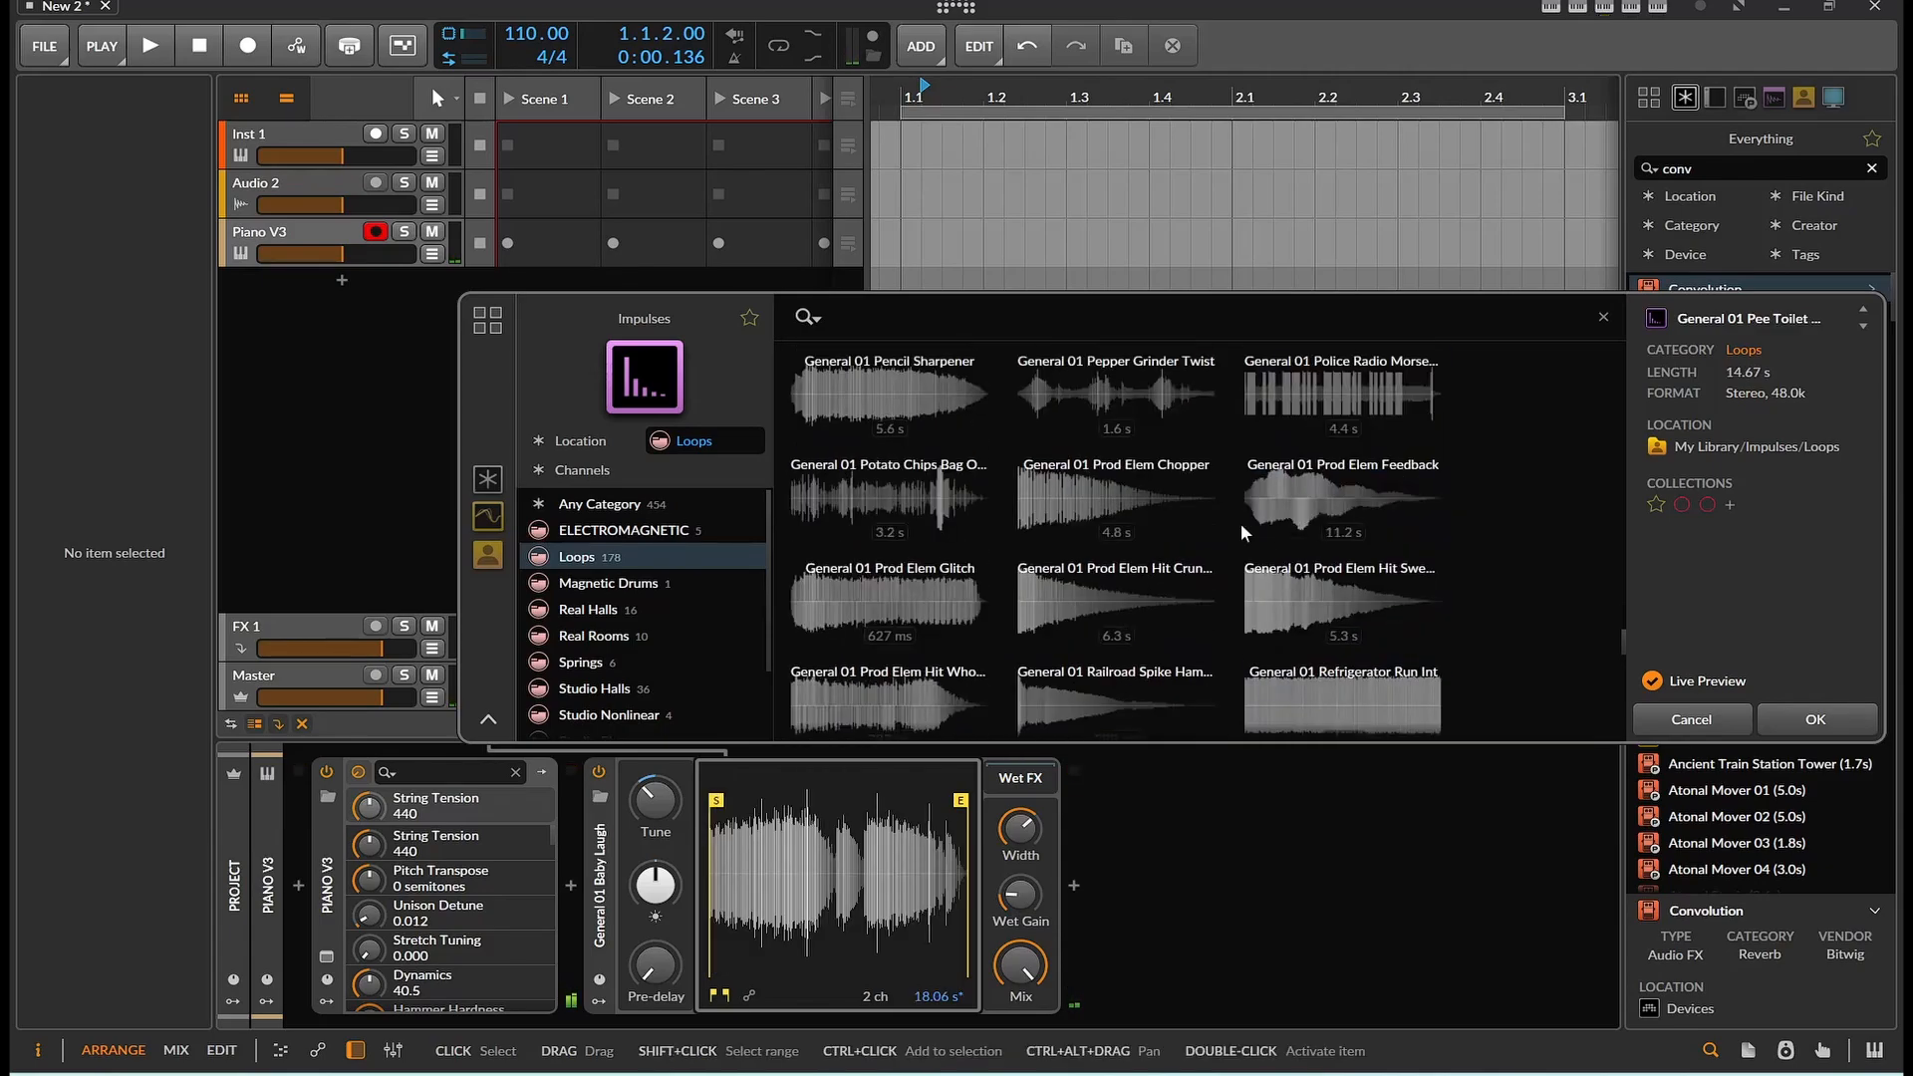
{"action": "left_click", "coordinate": [1100, 501]}
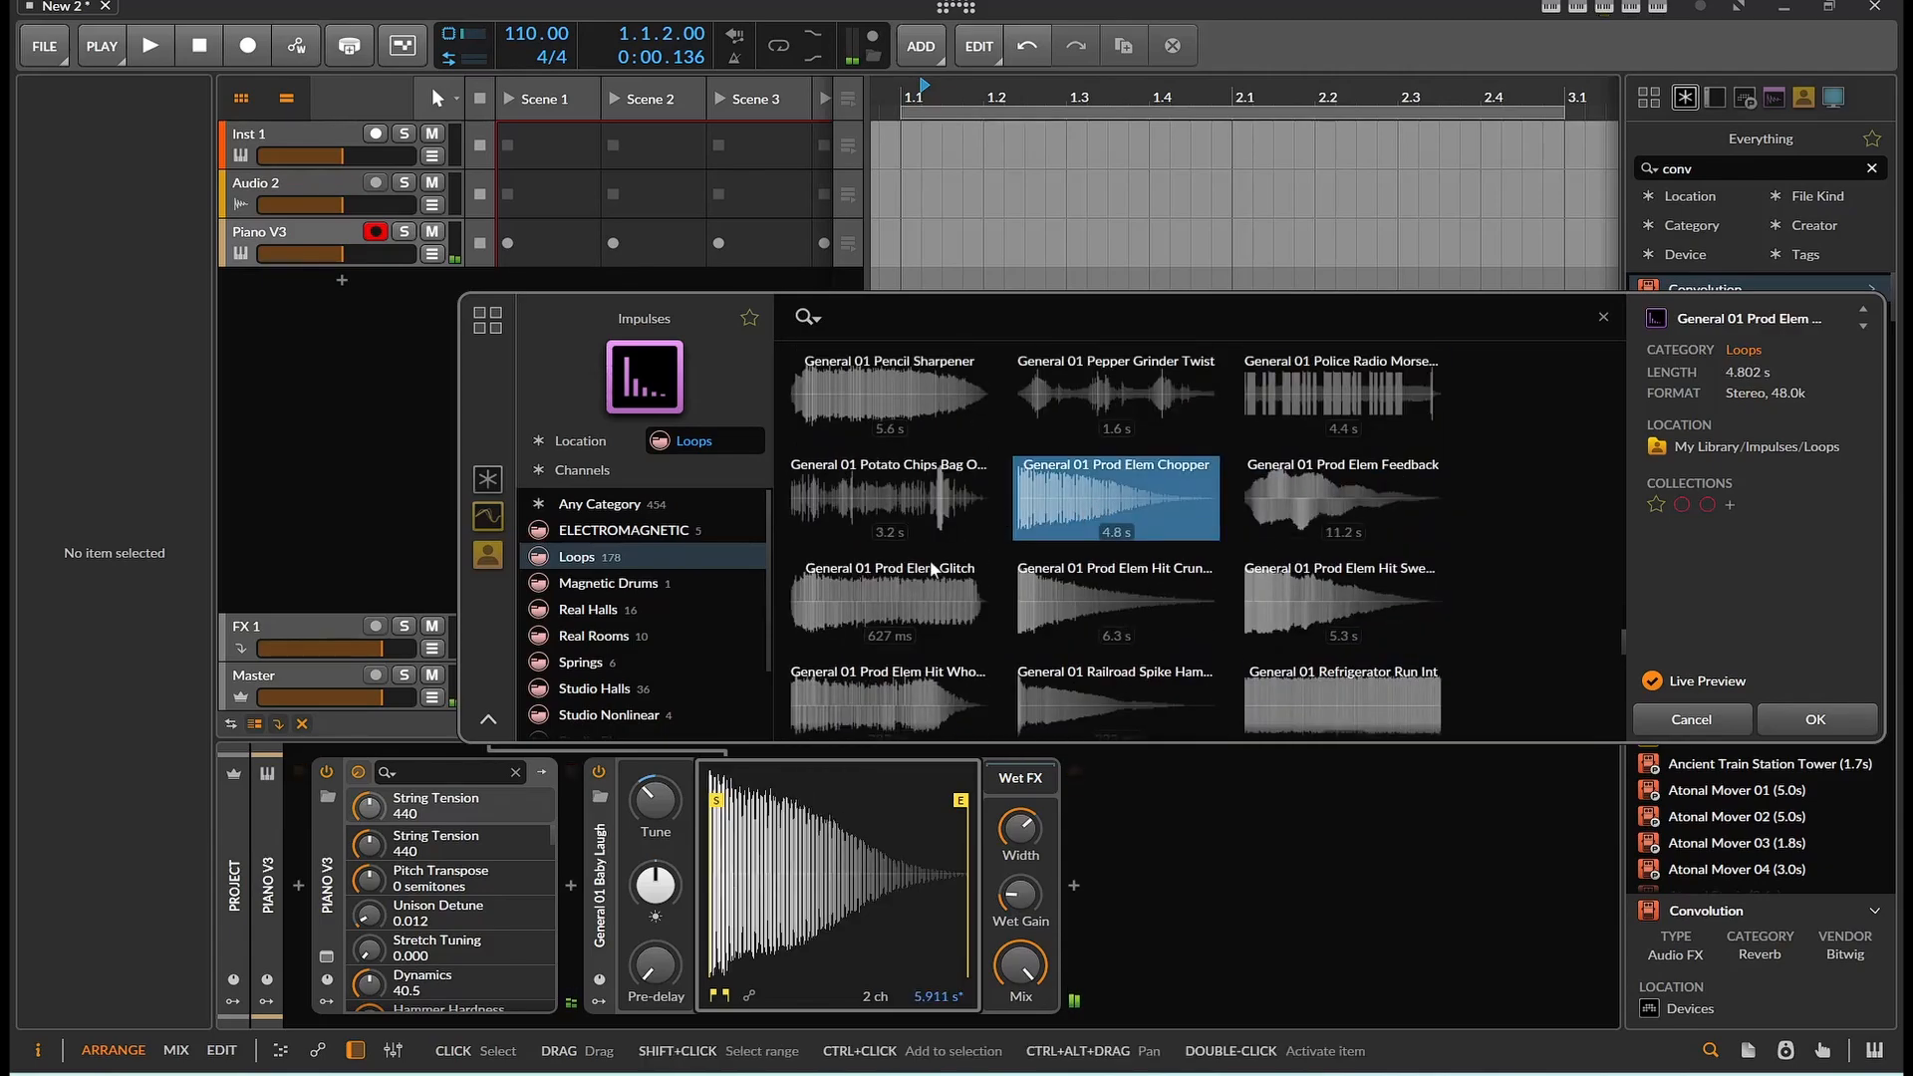
{"action": "left_click", "coordinate": [857, 501]}
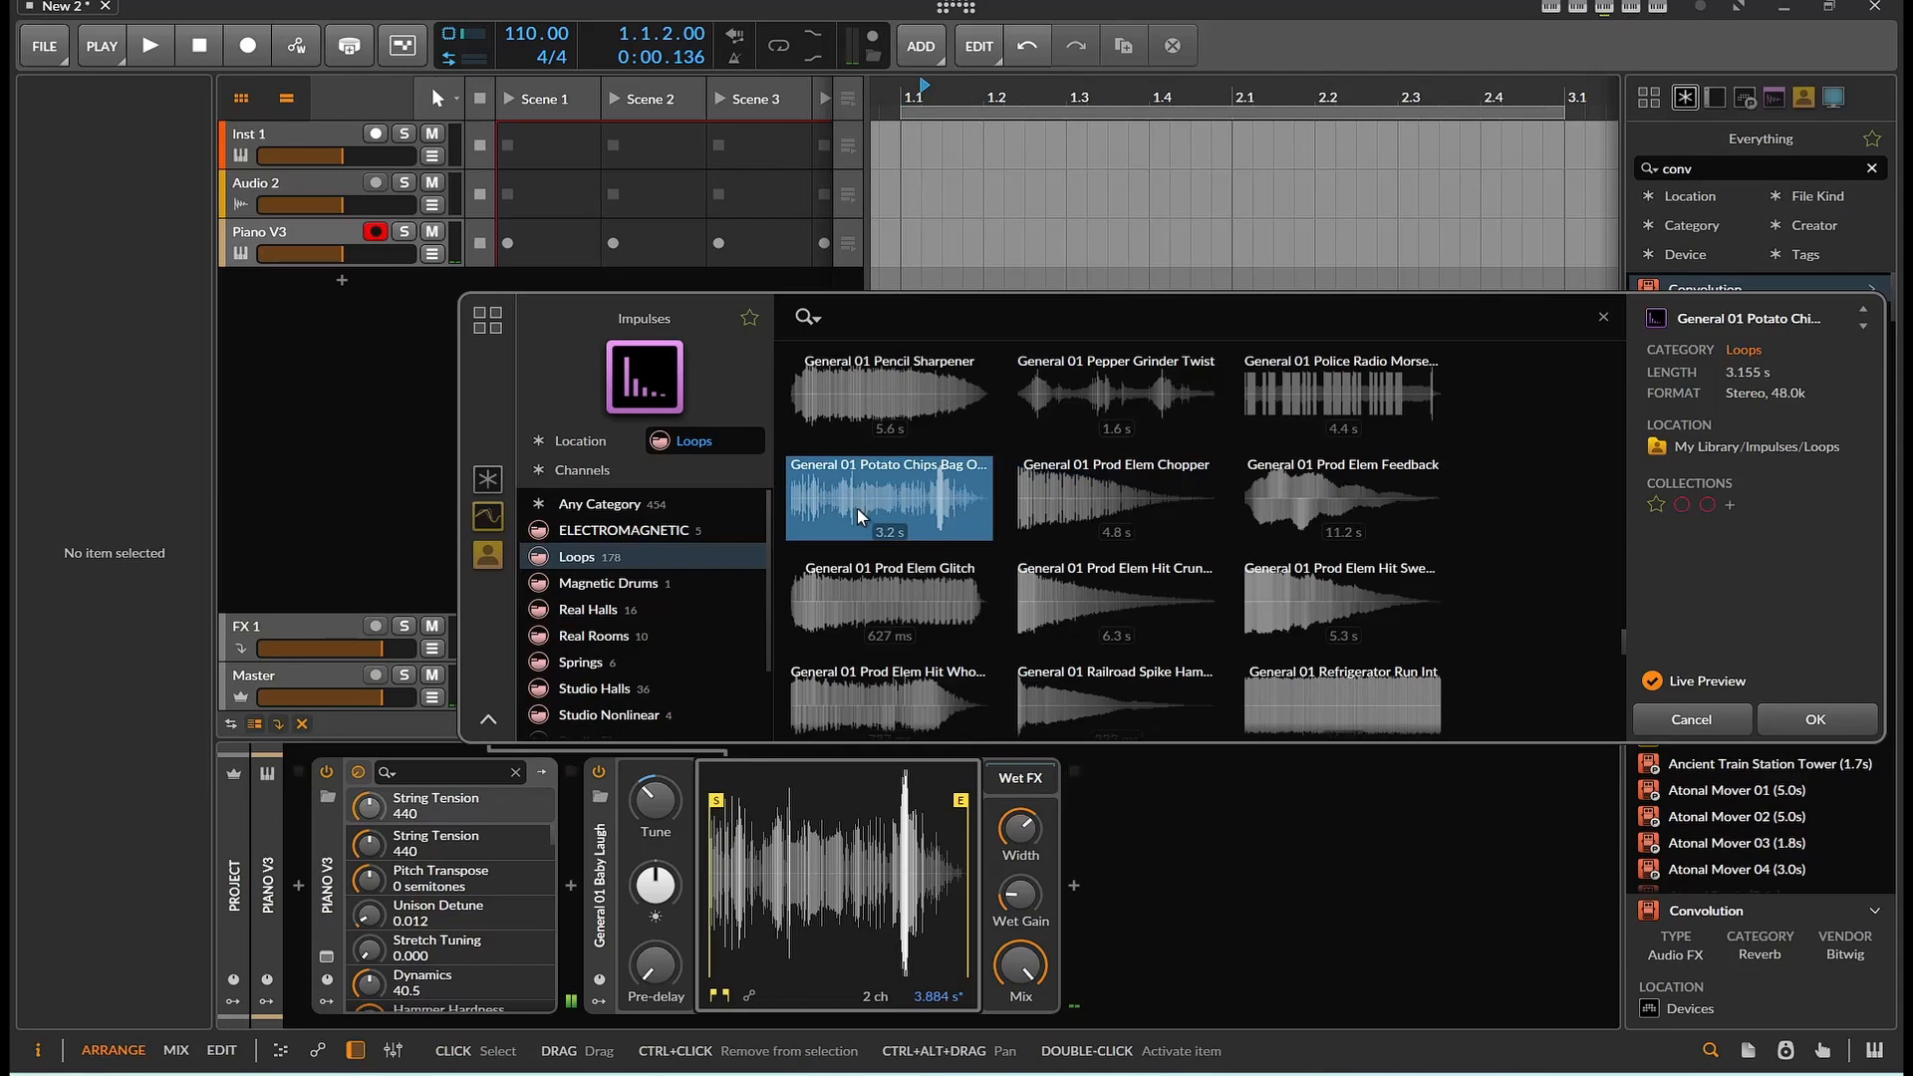
Audition the impulses General 01 Sizzle Frying Pan, General 01 Shower On Run Off and General 01 Smoke Detector
{"action": "scroll", "coordinate": [973, 582], "scroll_direction": "down", "scroll_amount": 4}
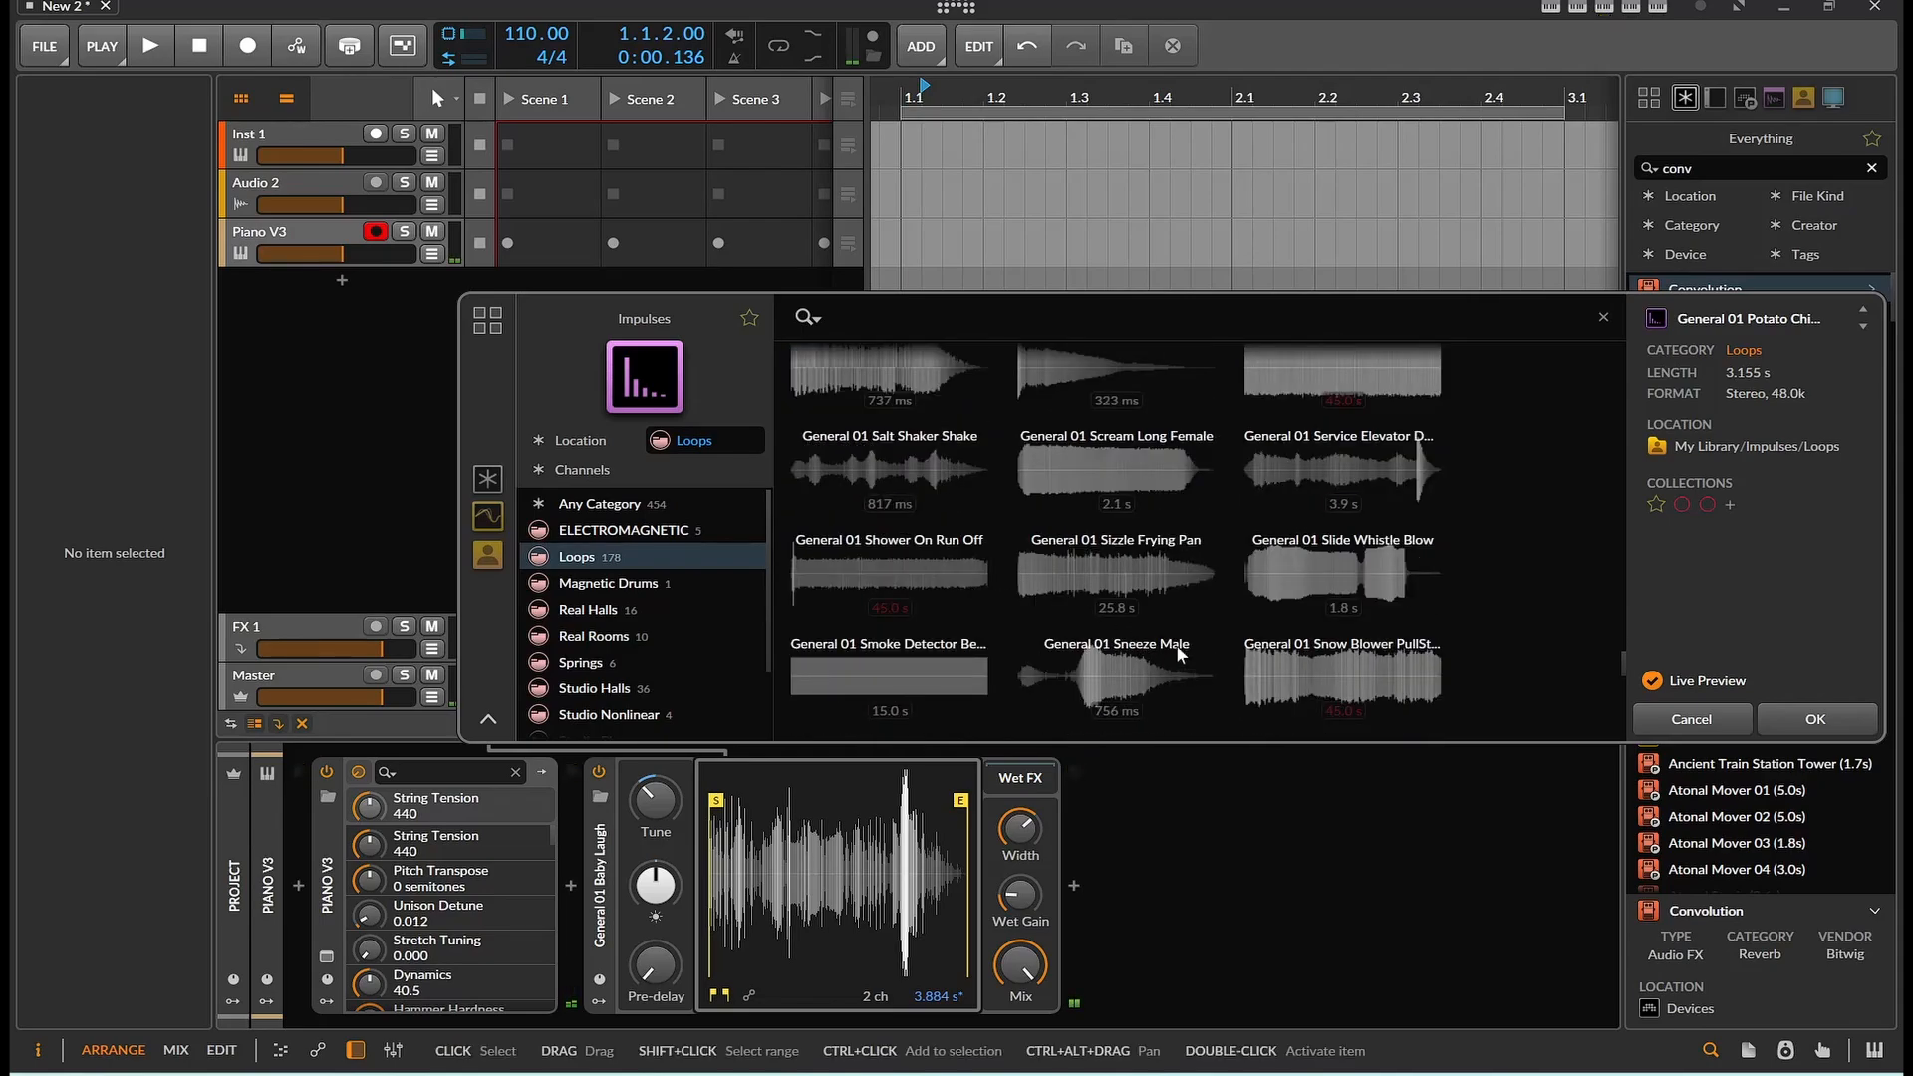
{"action": "left_click", "coordinate": [1116, 576]}
{"action": "left_click", "coordinate": [845, 565]}
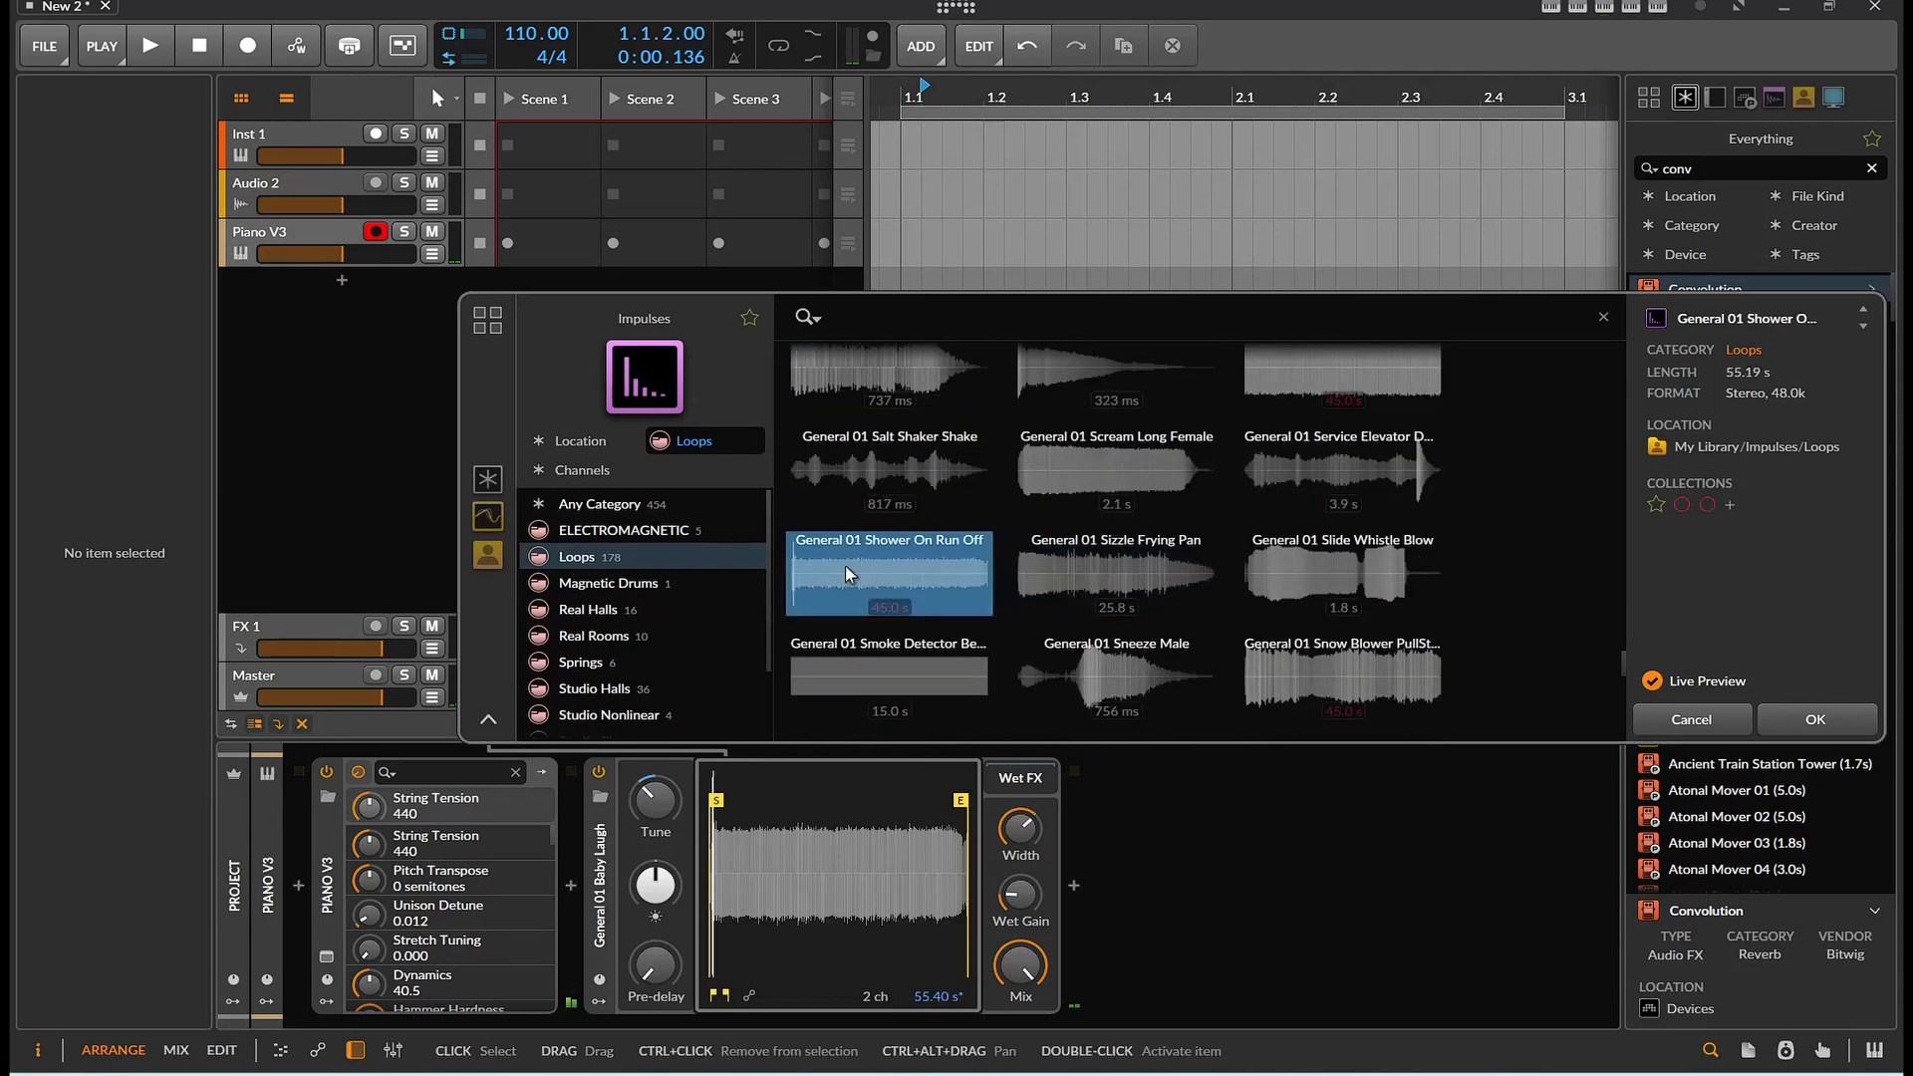
{"action": "left_click", "coordinate": [871, 675]}
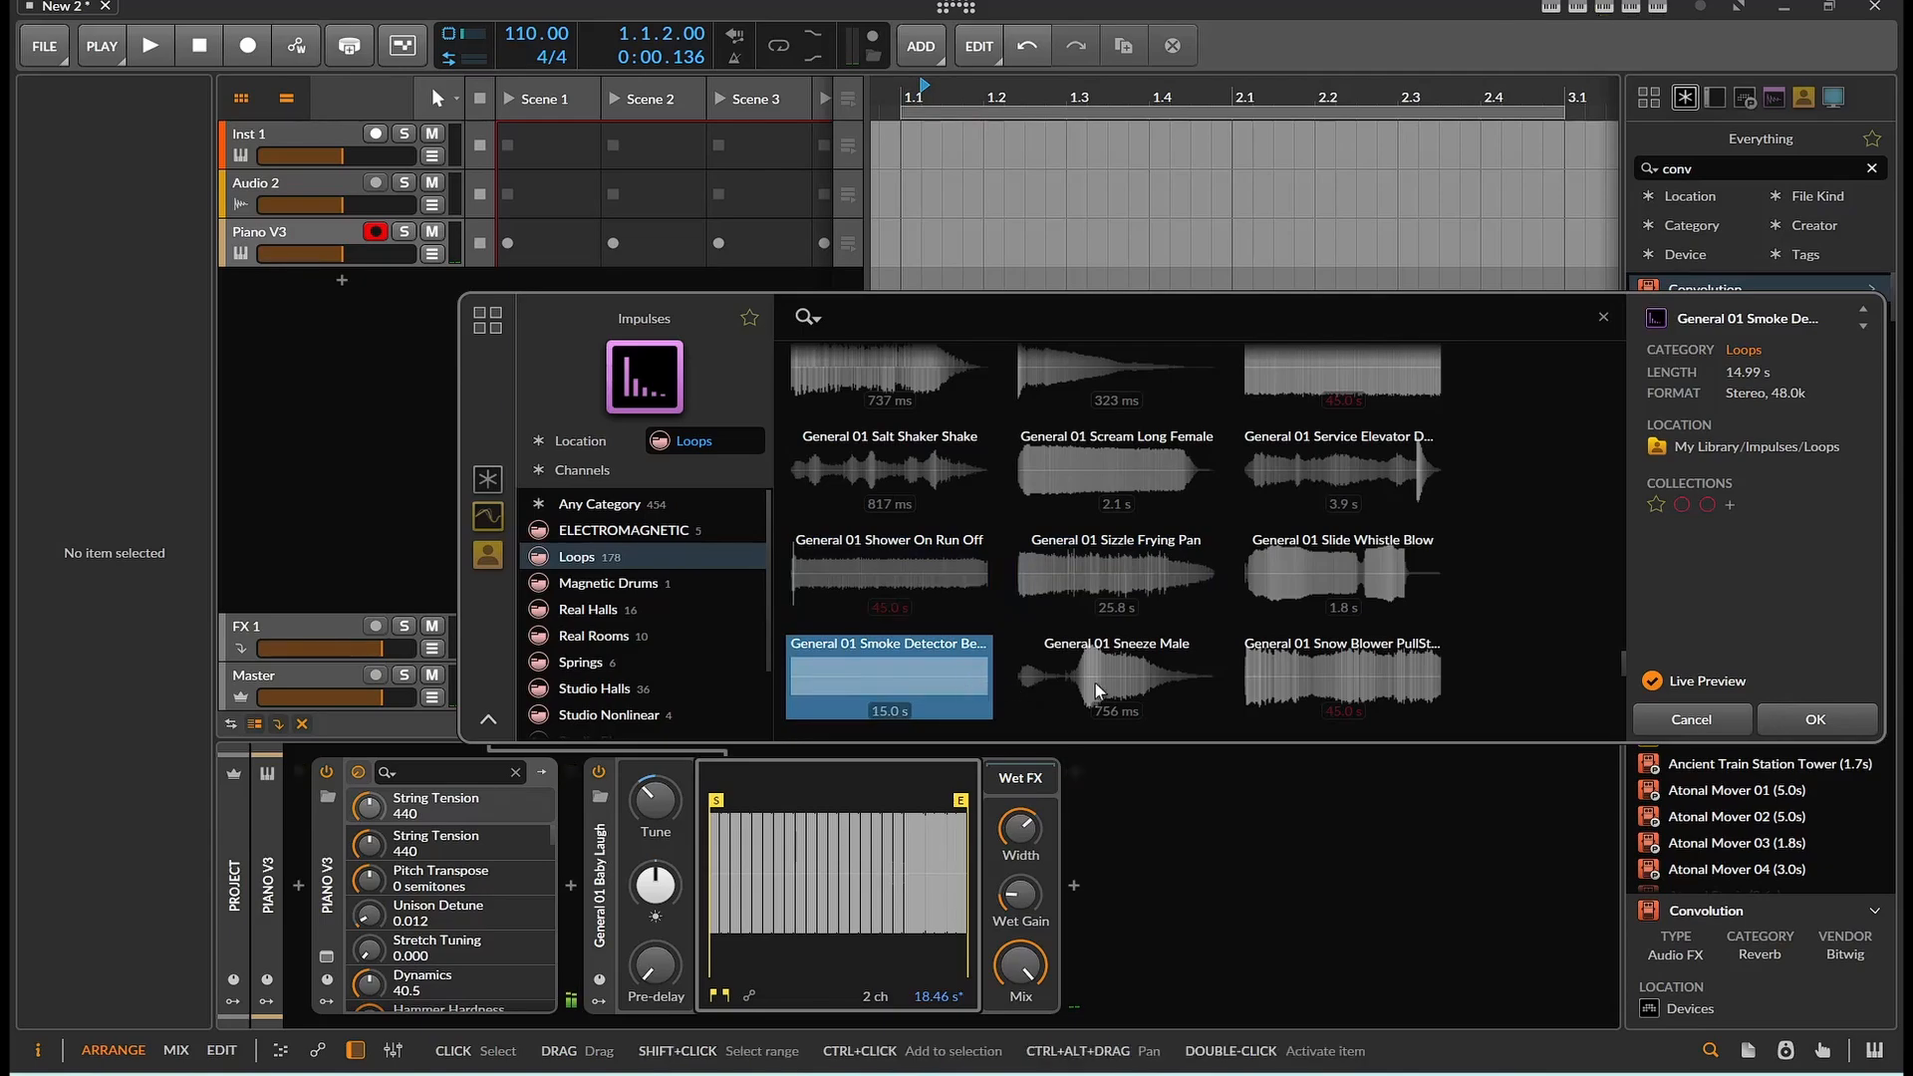
Audition the impulses General 01 Stomach Growl and General 01 Stove Cook Sizzle
{"action": "scroll", "coordinate": [1096, 684], "scroll_direction": "down", "scroll_amount": 3}
{"action": "left_click", "coordinate": [1091, 618]}
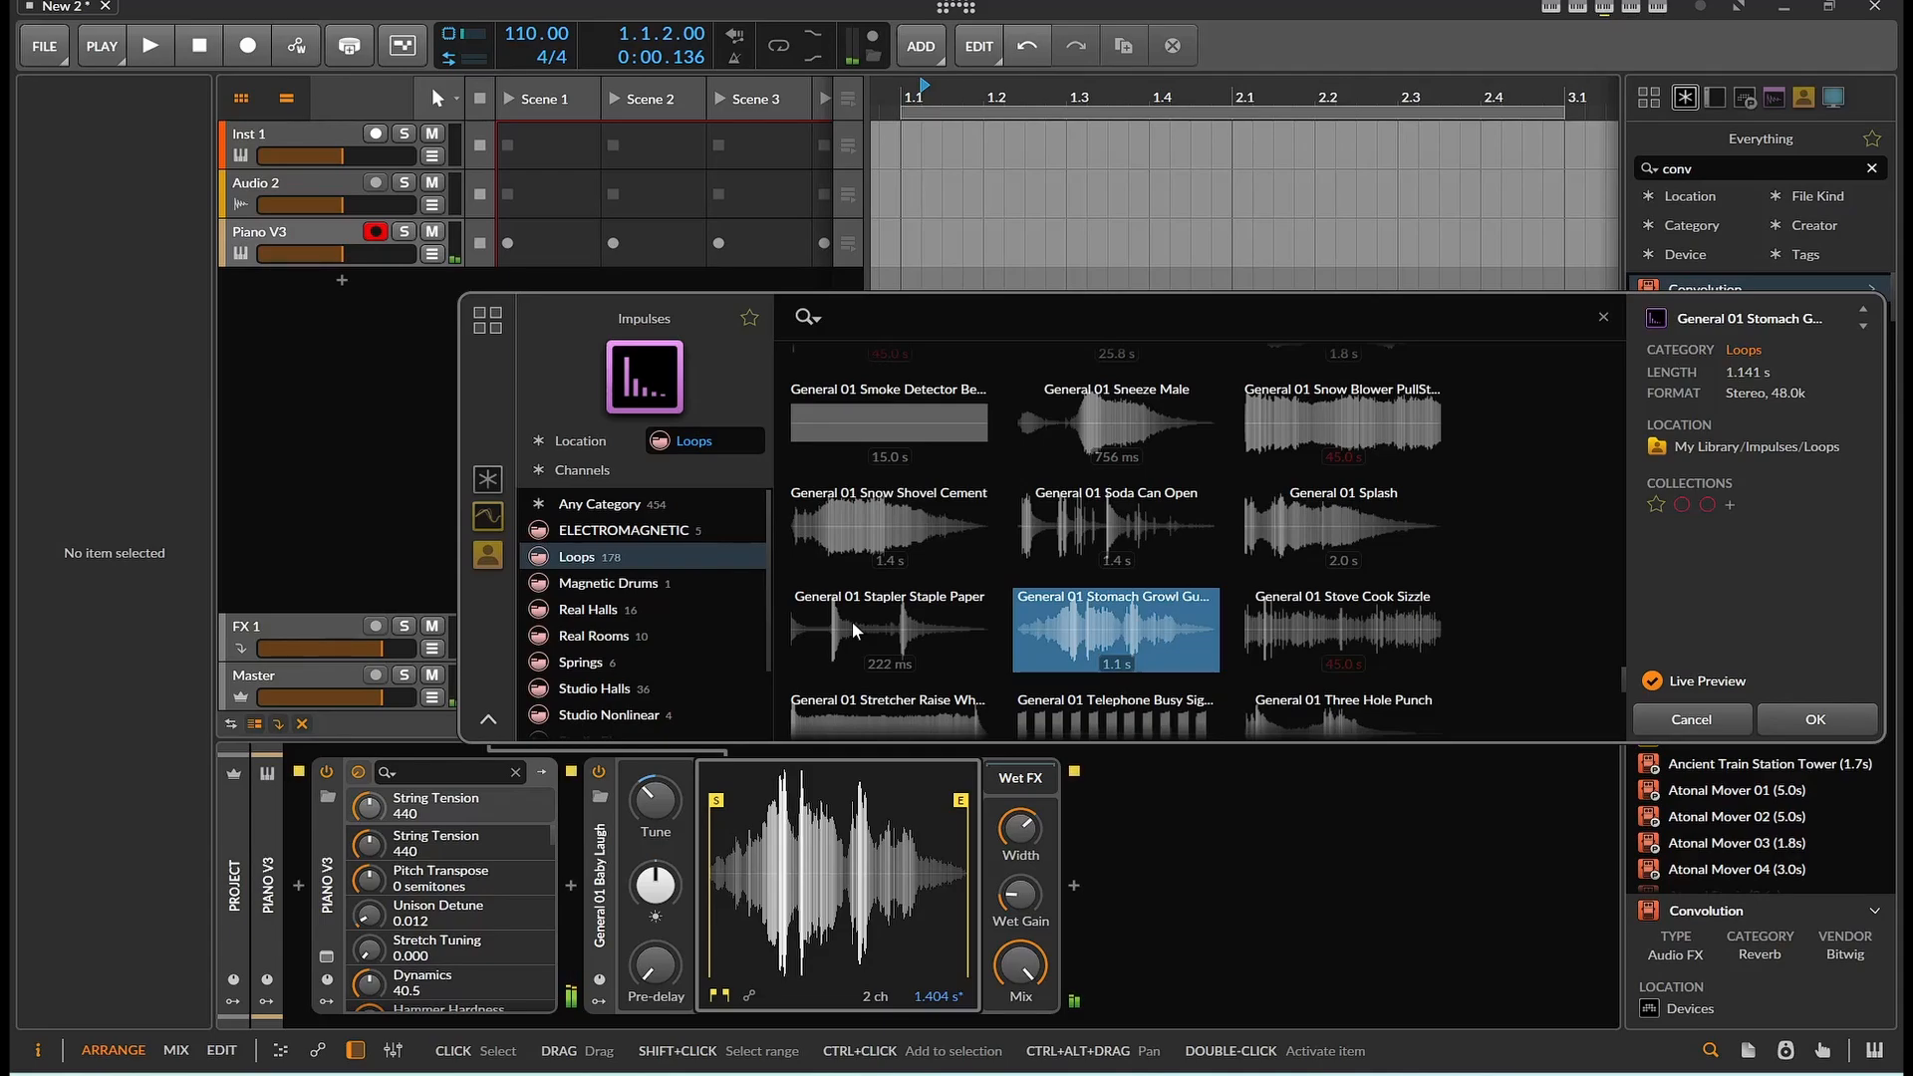
{"action": "left_click", "coordinate": [1274, 630]}
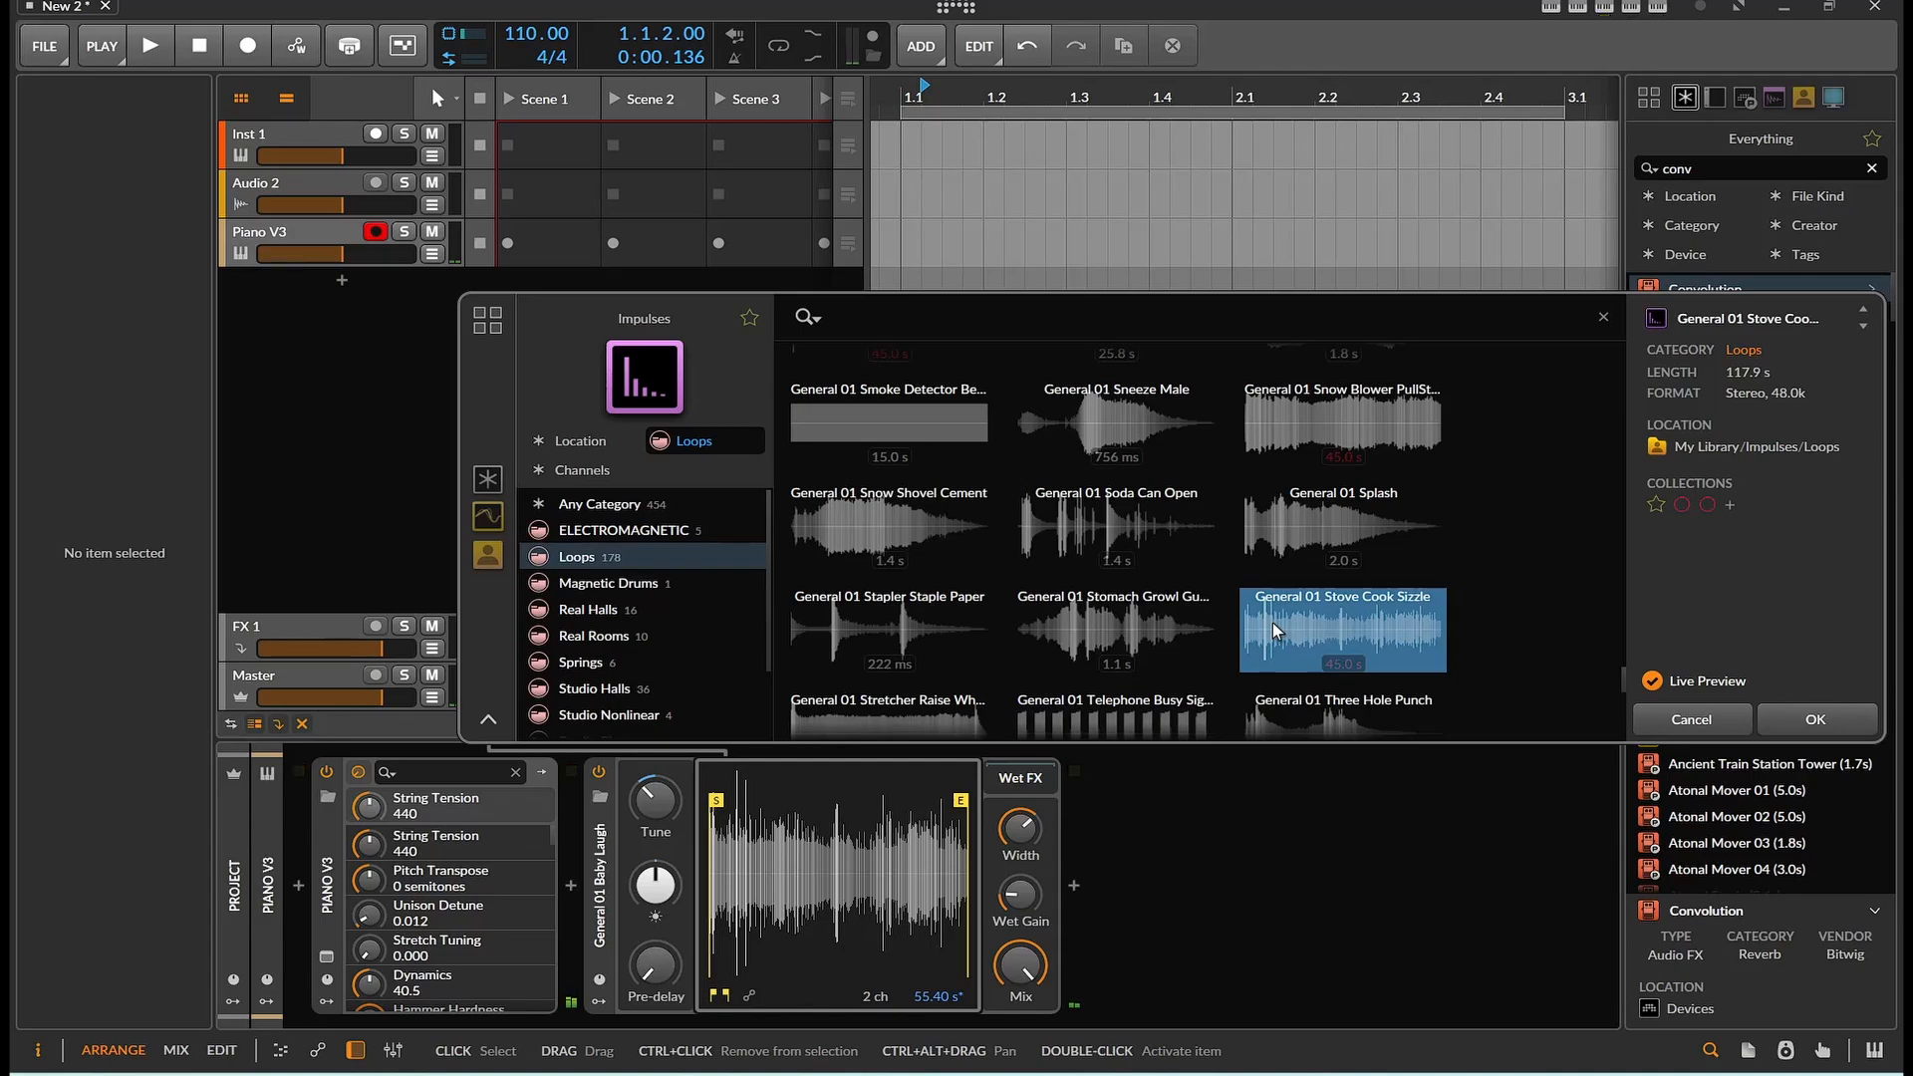
Audition General 01 Telephone Busy Signal, then load General 01 Umbrella Rain Under into the Convolution device
{"action": "scroll", "coordinate": [1254, 607], "scroll_direction": "down", "scroll_amount": 3}
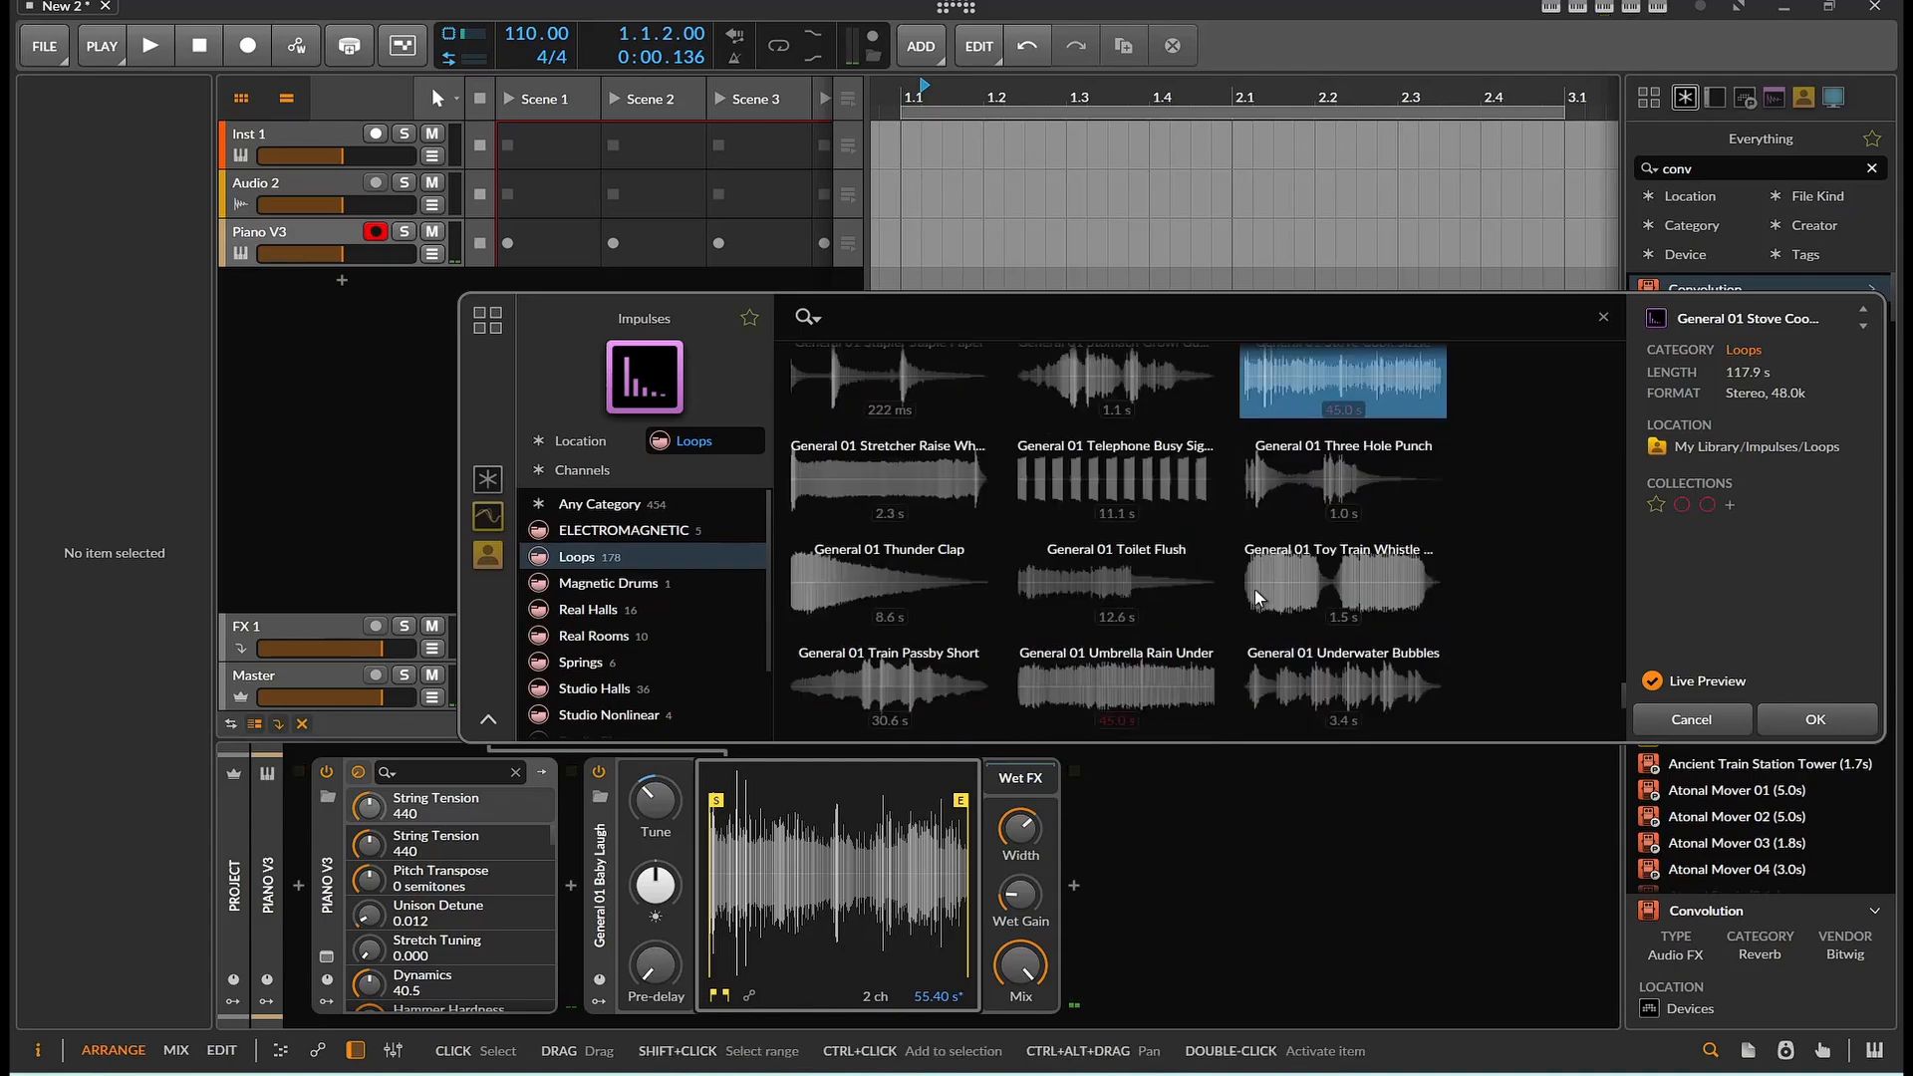
{"action": "left_click", "coordinate": [1138, 481]}
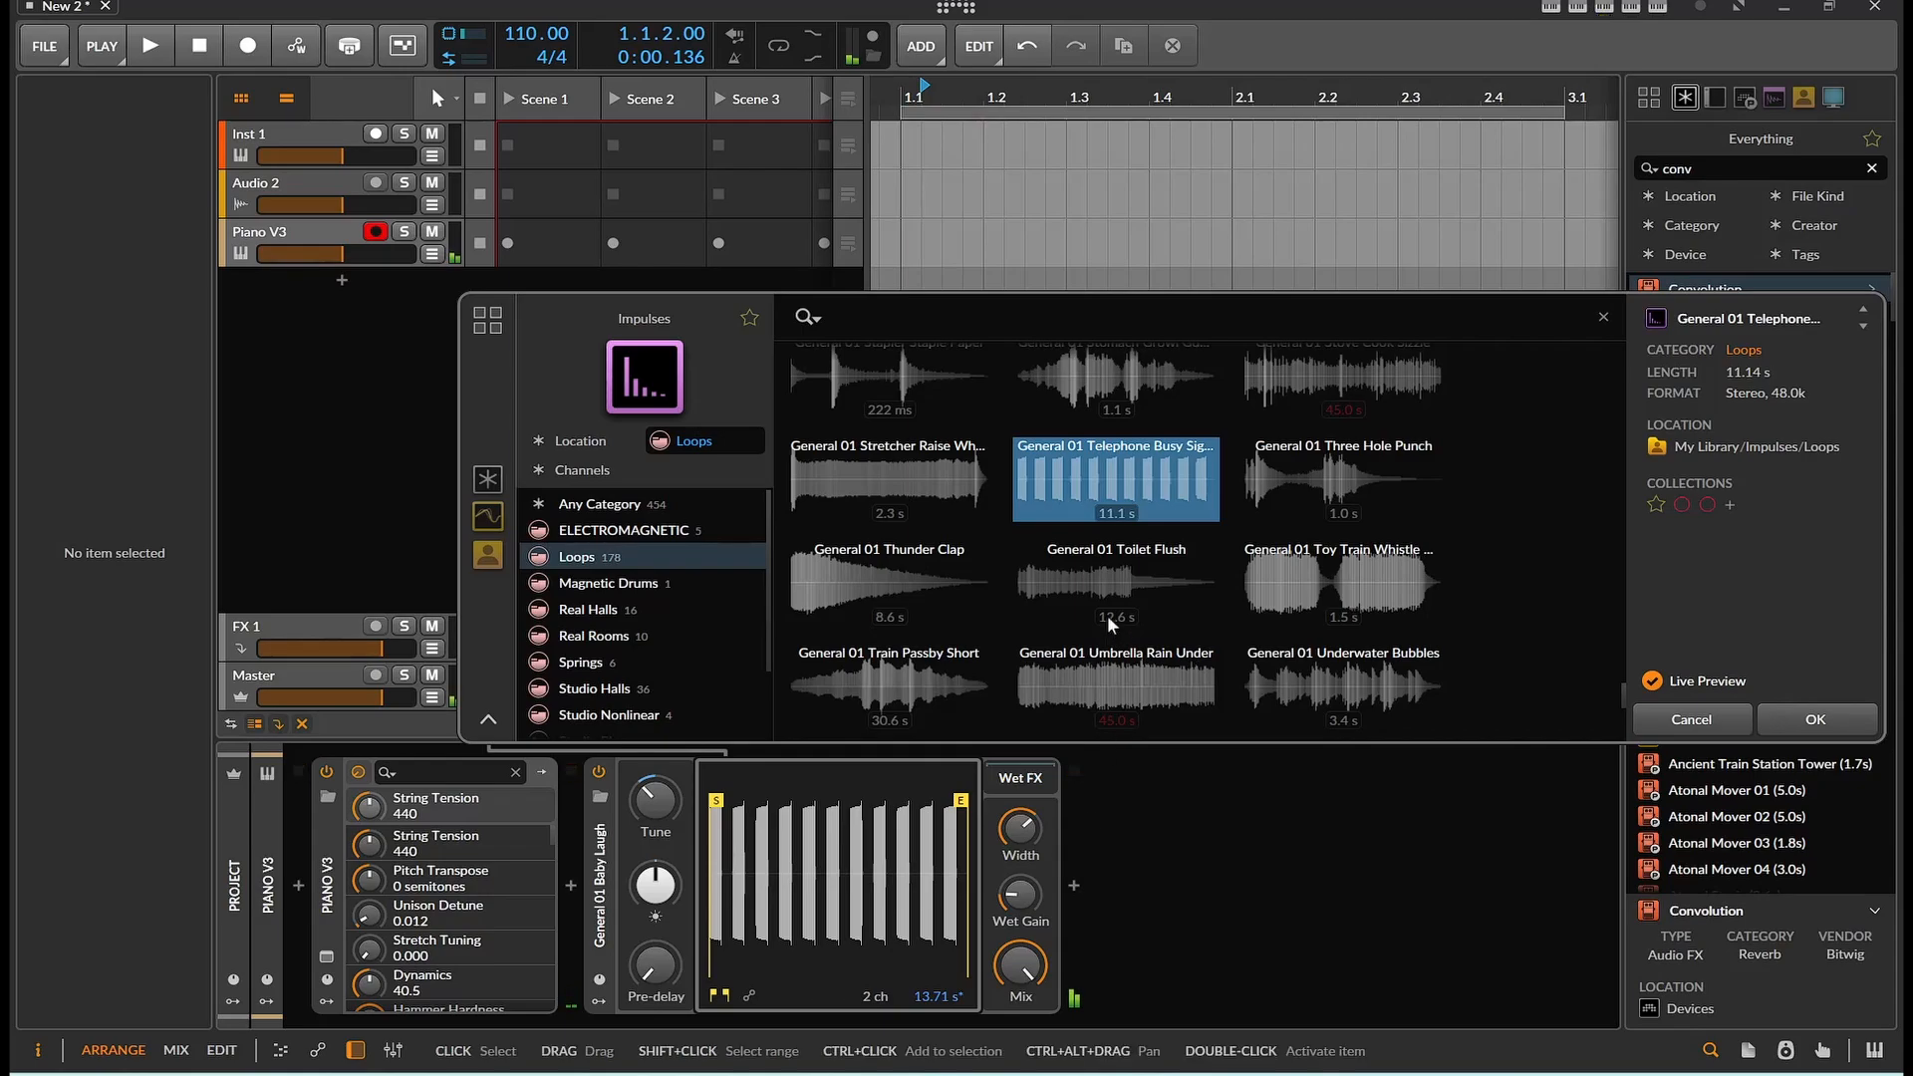
{"action": "scroll", "coordinate": [1108, 614], "scroll_direction": "down", "scroll_amount": 2}
{"action": "left_click", "coordinate": [1121, 533]}
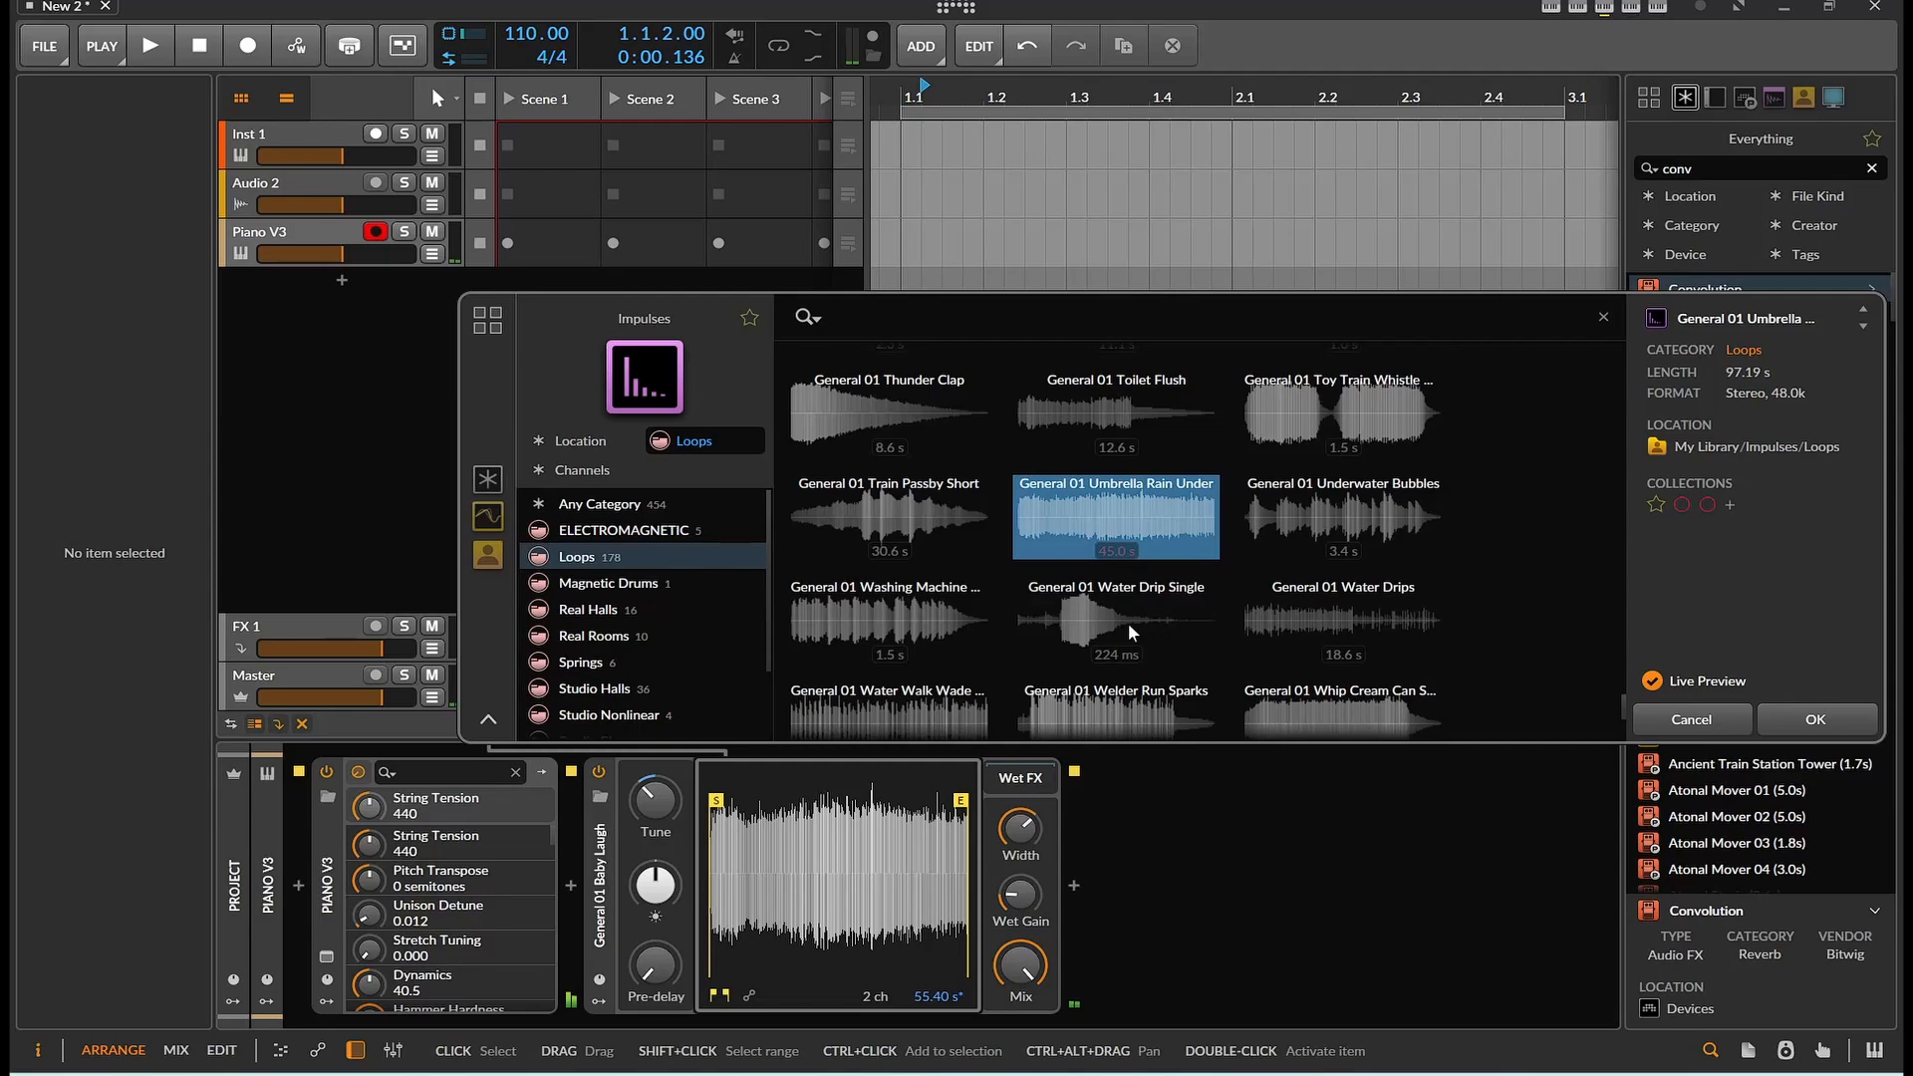
{"action": "left_click", "coordinate": [1828, 714]}
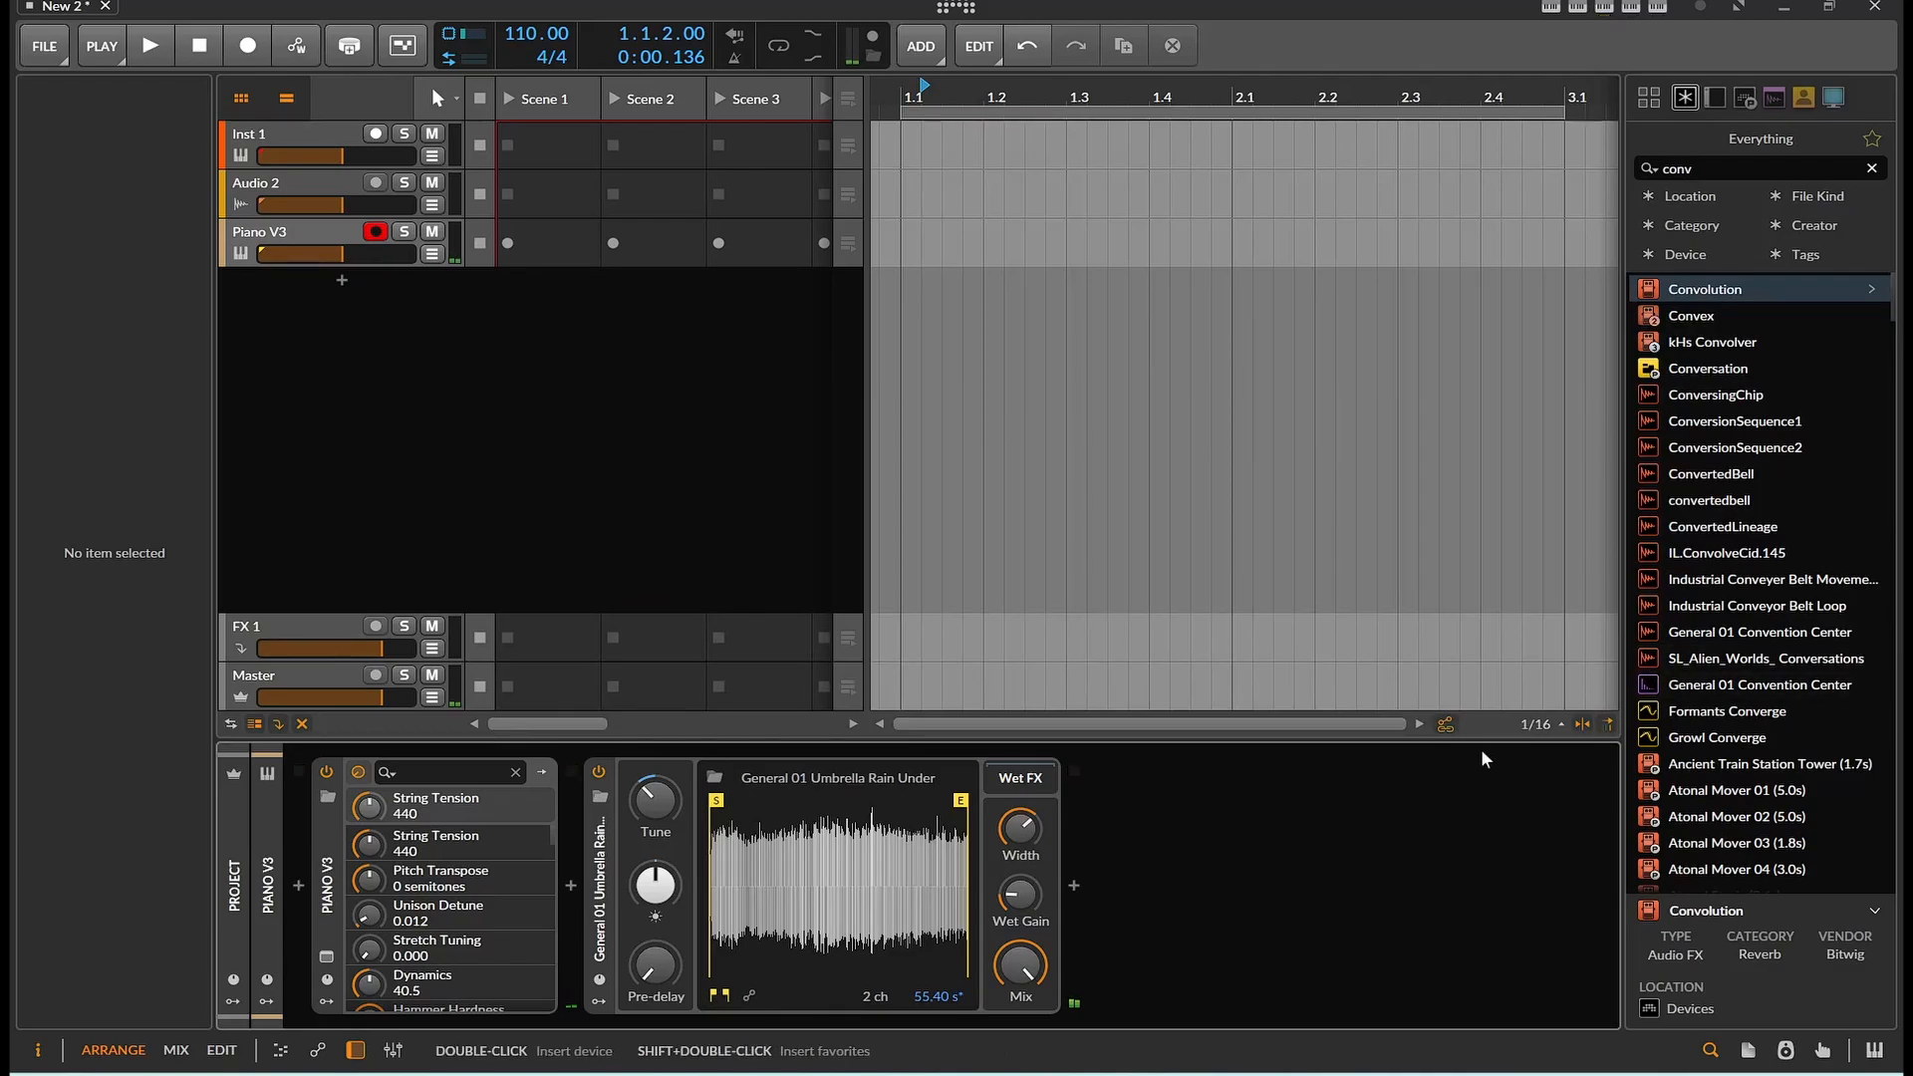
Tweak the Convolution device's wet gain and impulse stretch, and set its mix to about 34%
{"action": "left_click_drag", "start_coordinate": [1020, 895], "coordinate": [1026, 900]}
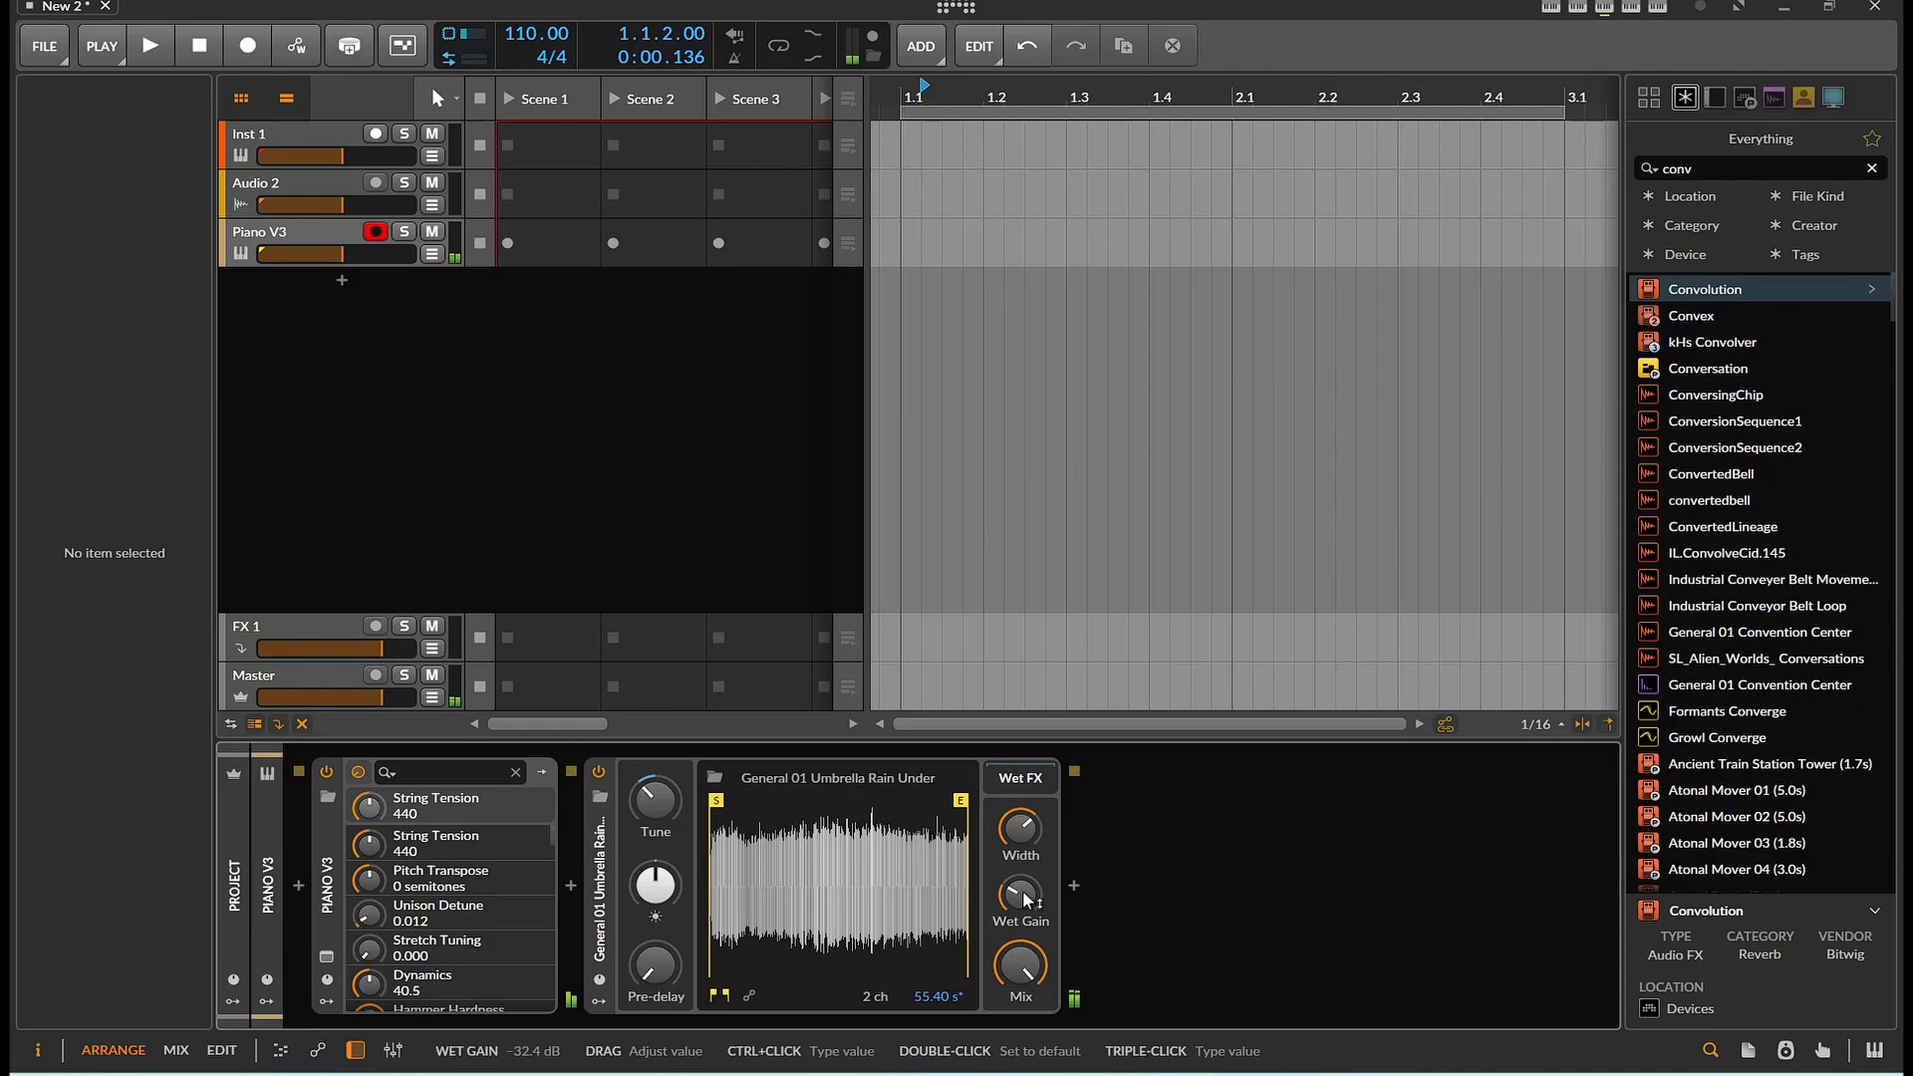
{"action": "left_click_drag", "start_coordinate": [1026, 900], "coordinate": [1016, 1028]}
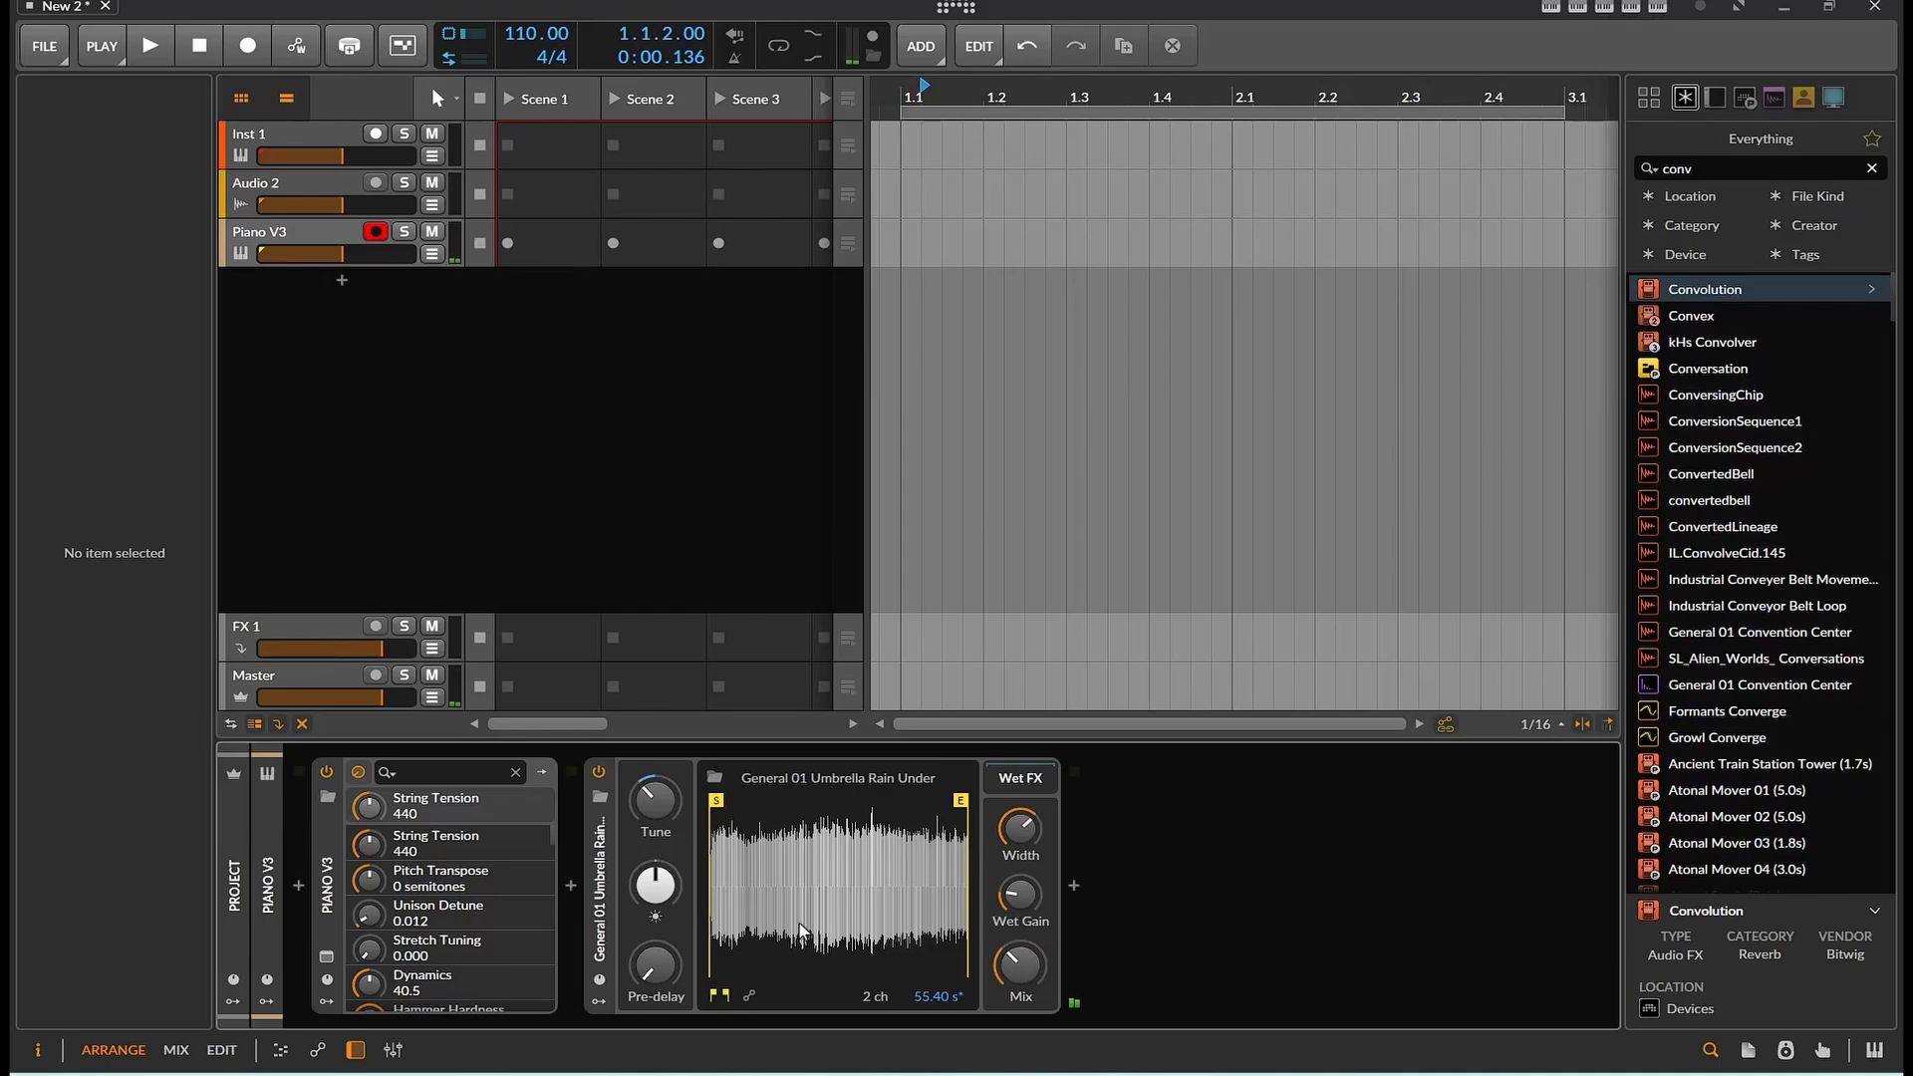
{"action": "left_click_drag", "start_coordinate": [655, 884], "coordinate": [673, 793]}
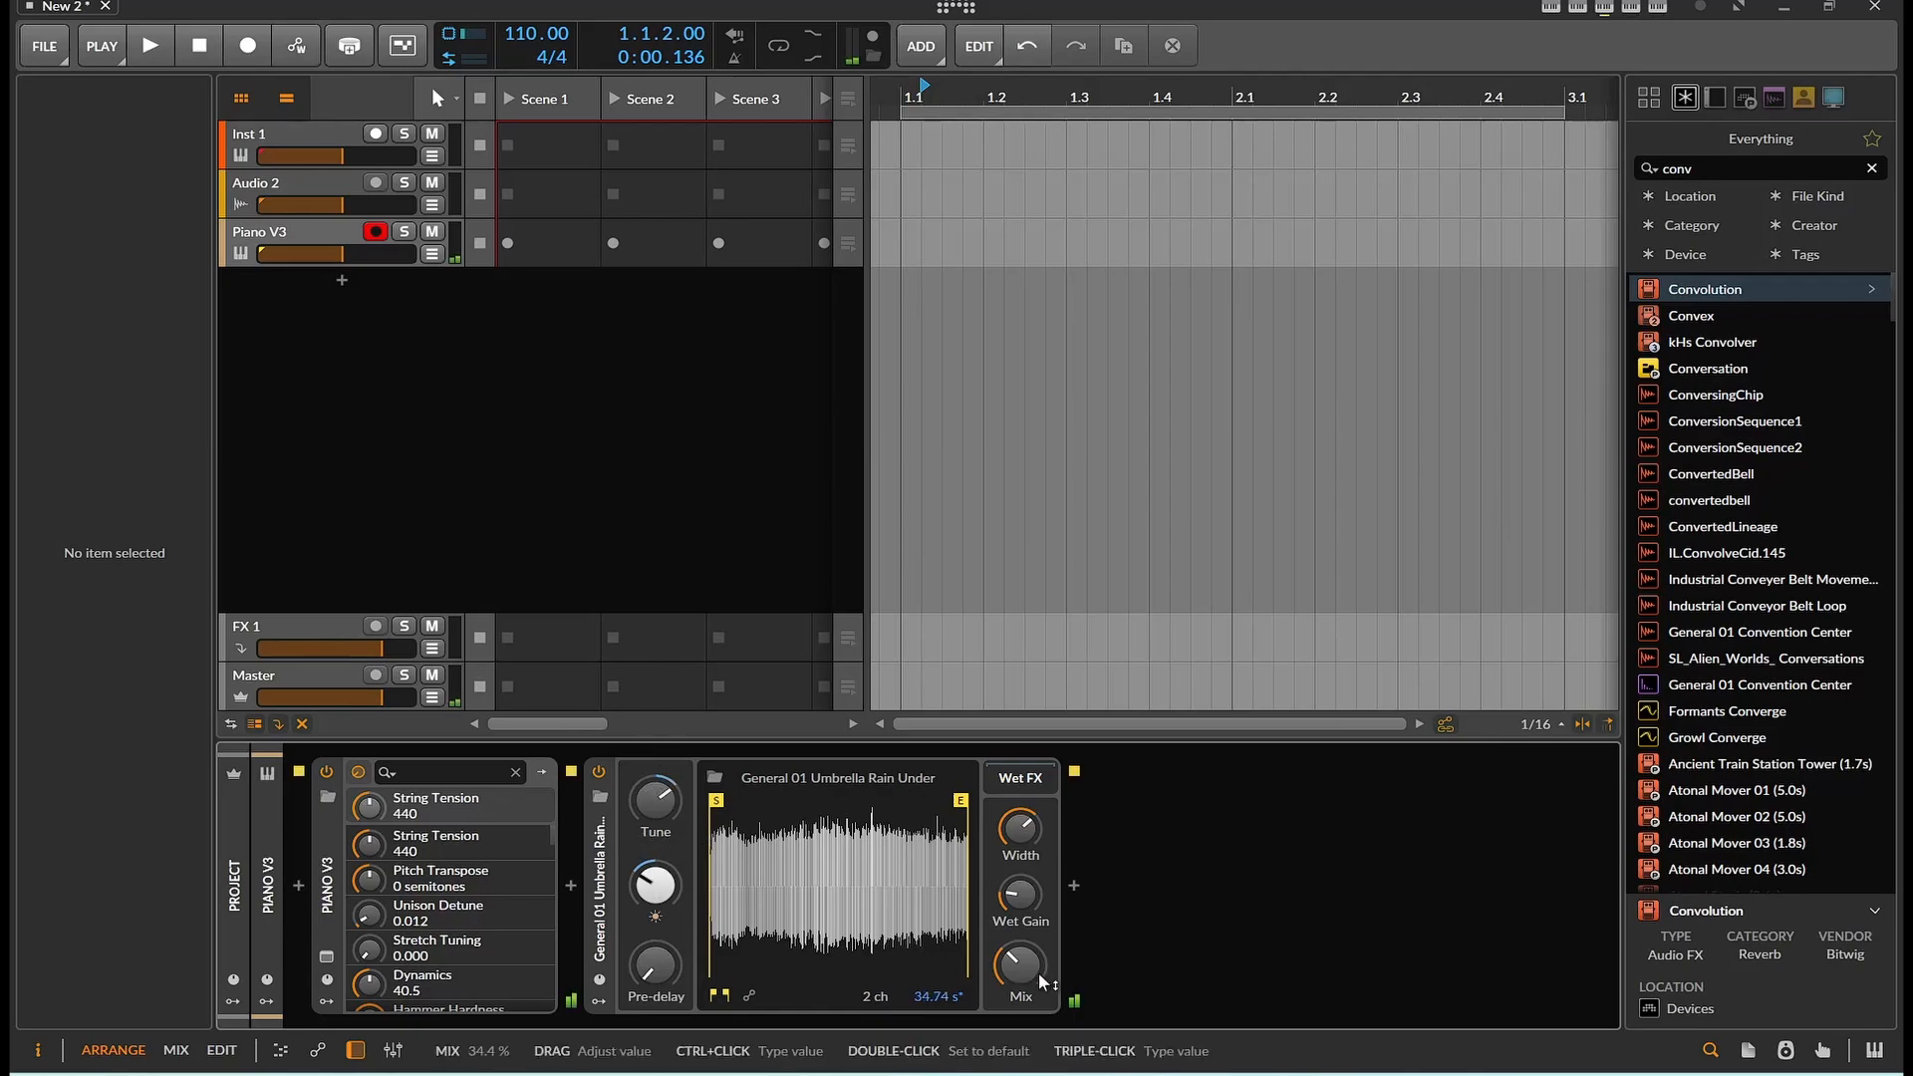
{"action": "left_click_drag", "start_coordinate": [1018, 964], "coordinate": [1038, 973]}
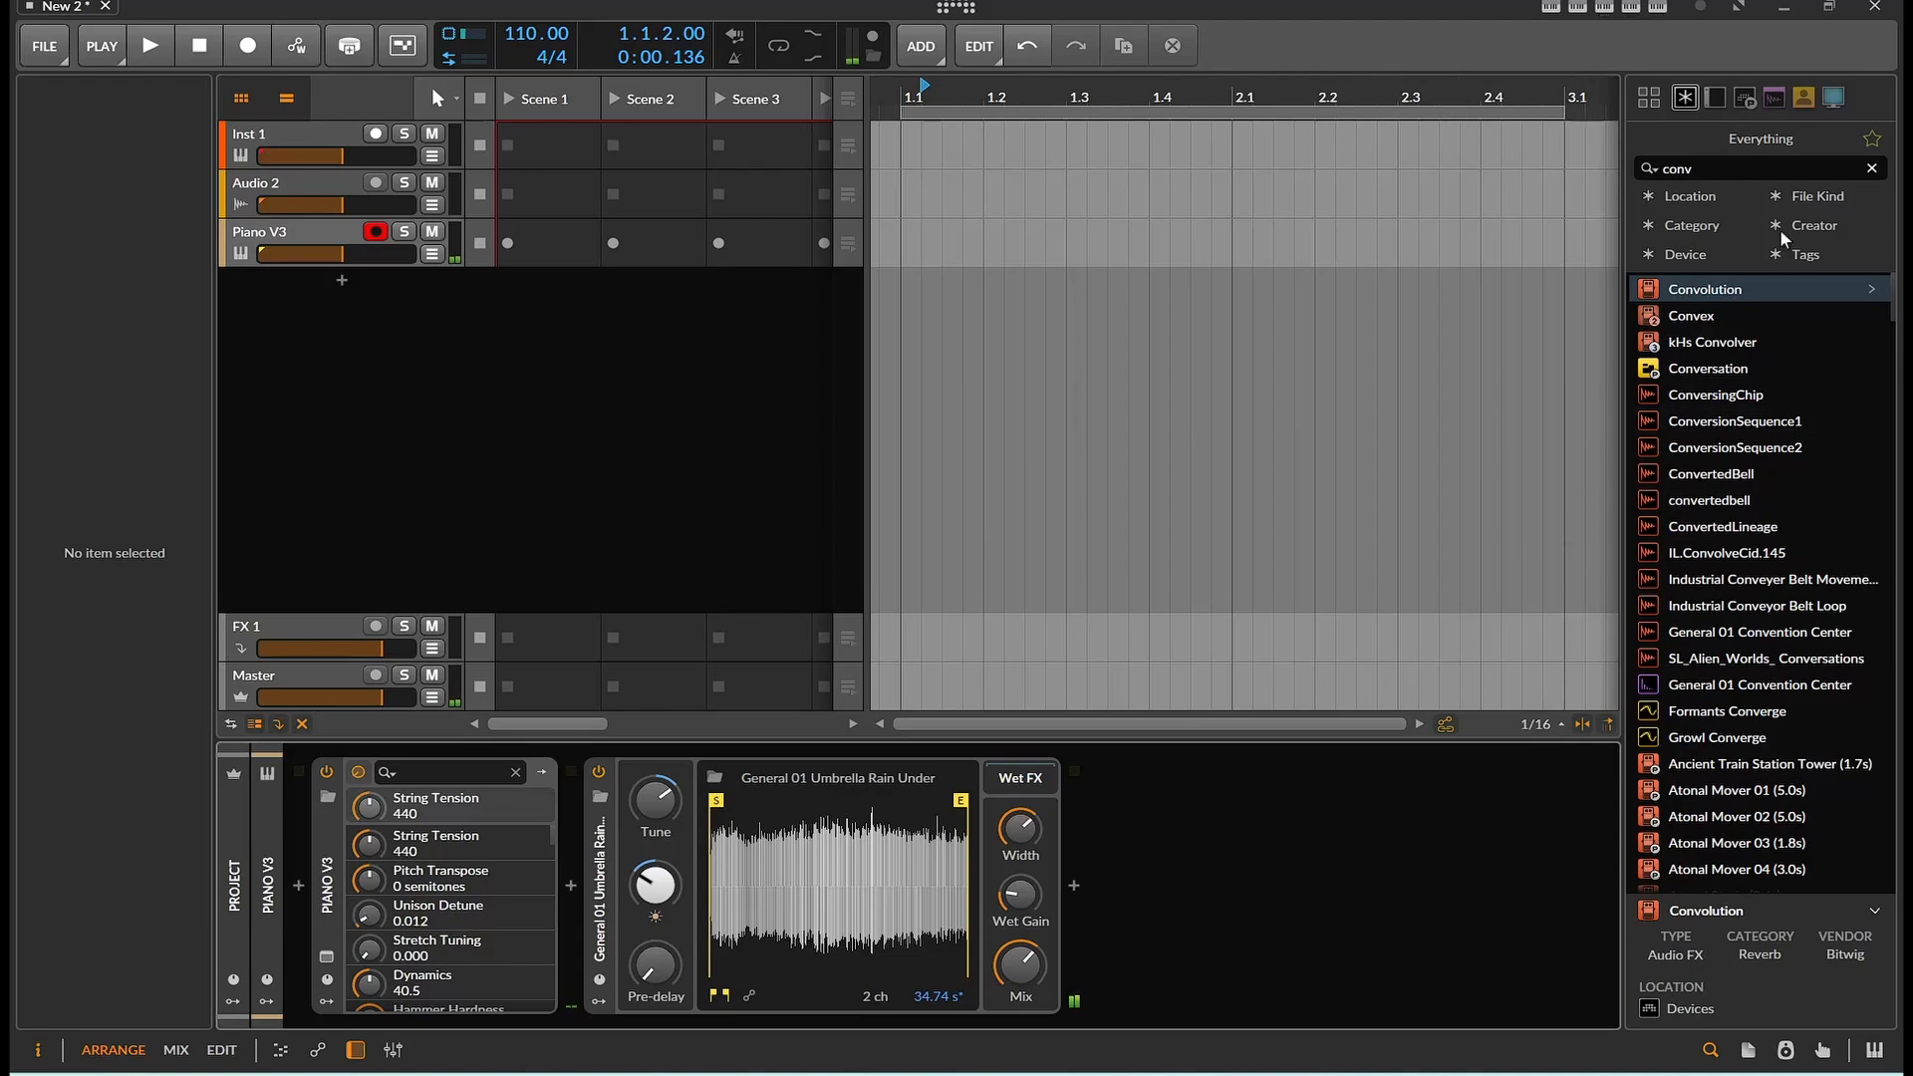
Search the device browser for efx and add Efx FRAGMENTS after the Convolution device on Piano V3
{"action": "left_click", "coordinate": [1872, 167]}
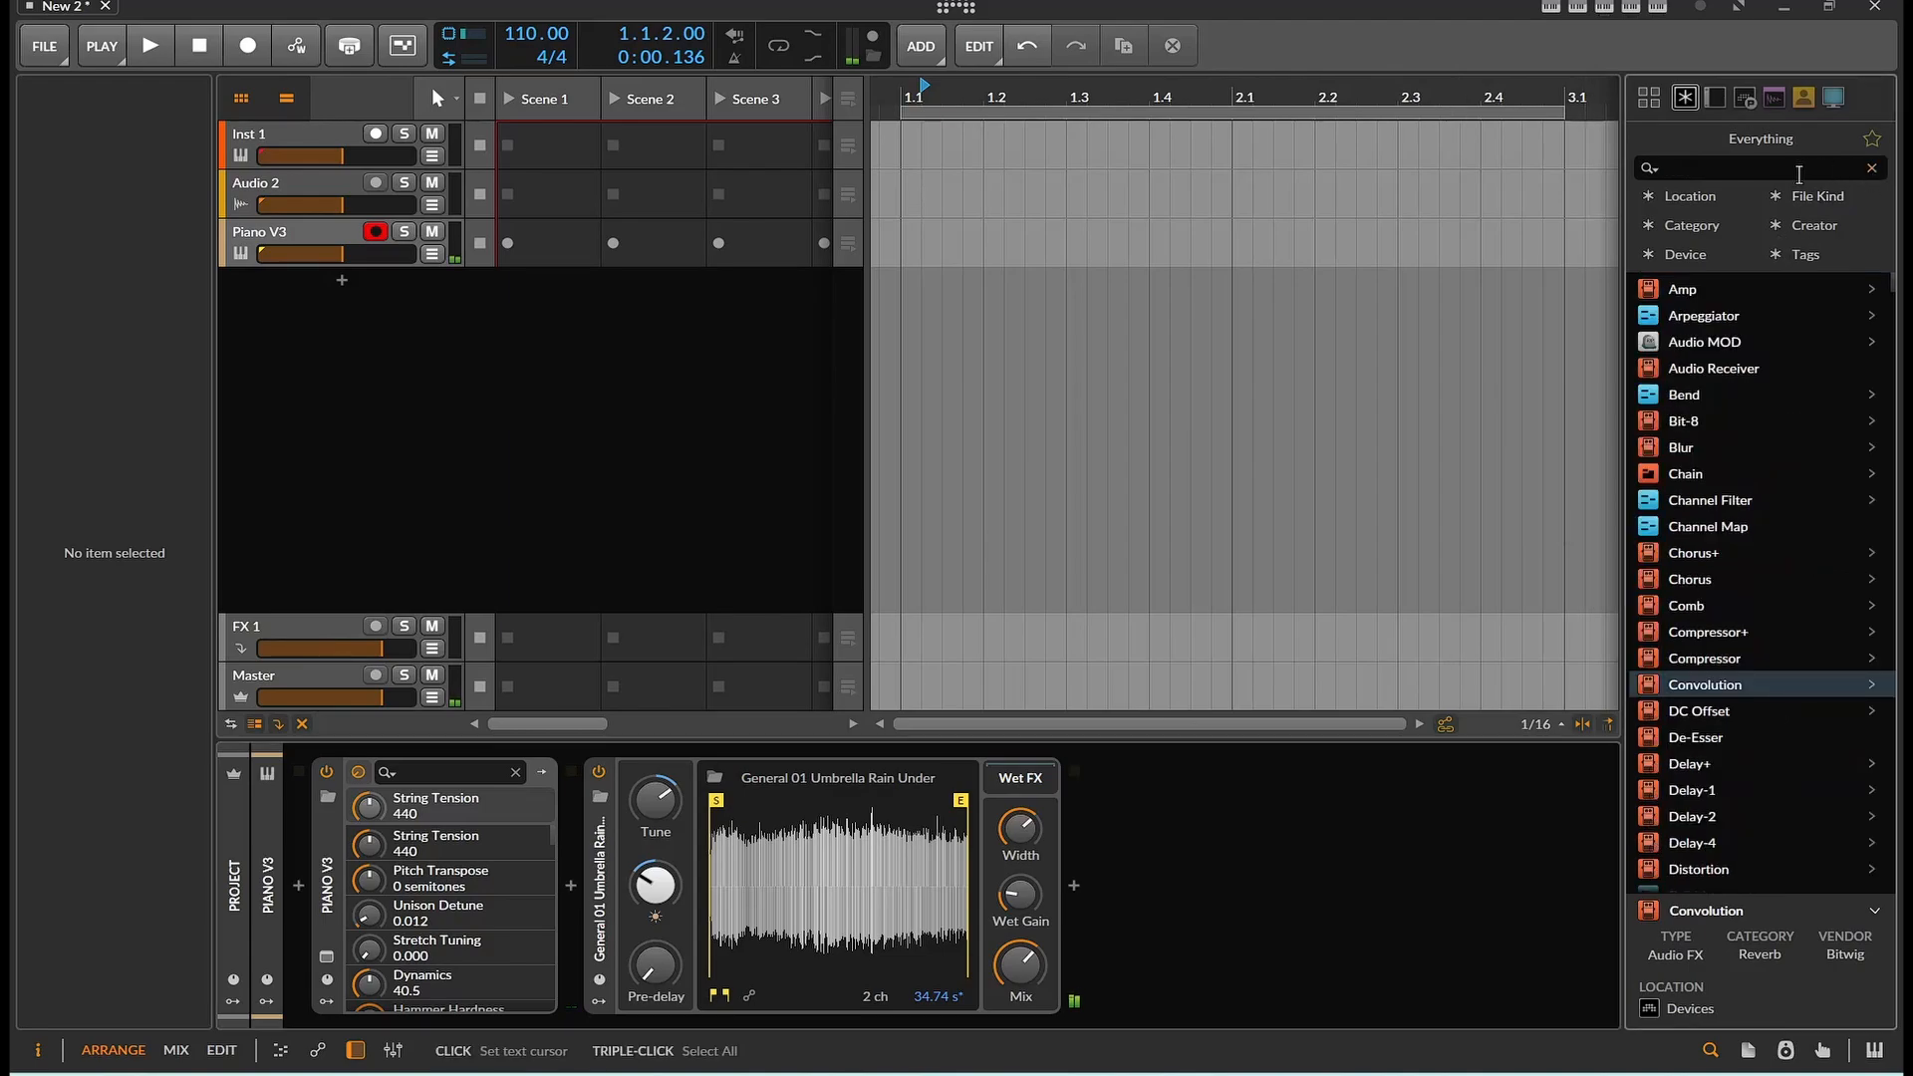
{"action": "type", "text": "ef"}
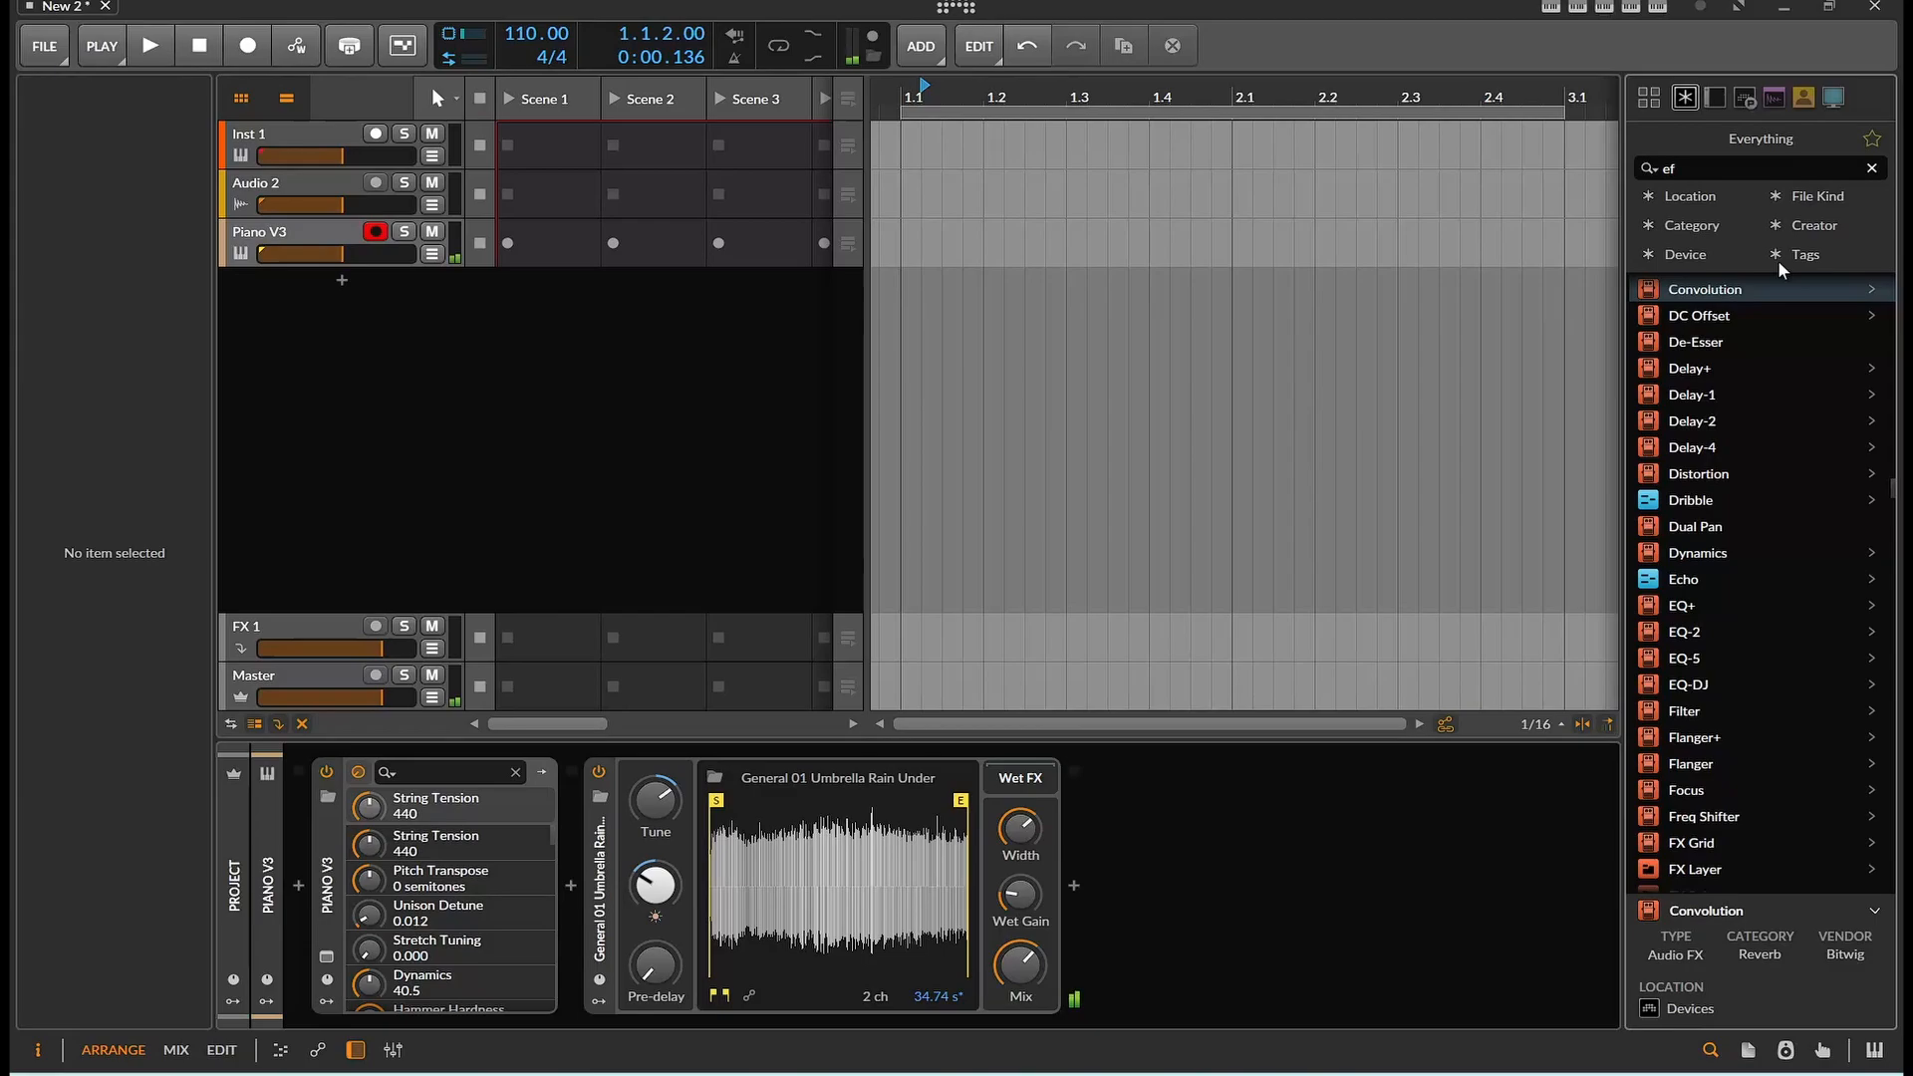
{"action": "key", "text": "BackSpace"}
{"action": "type", "text": "x"}
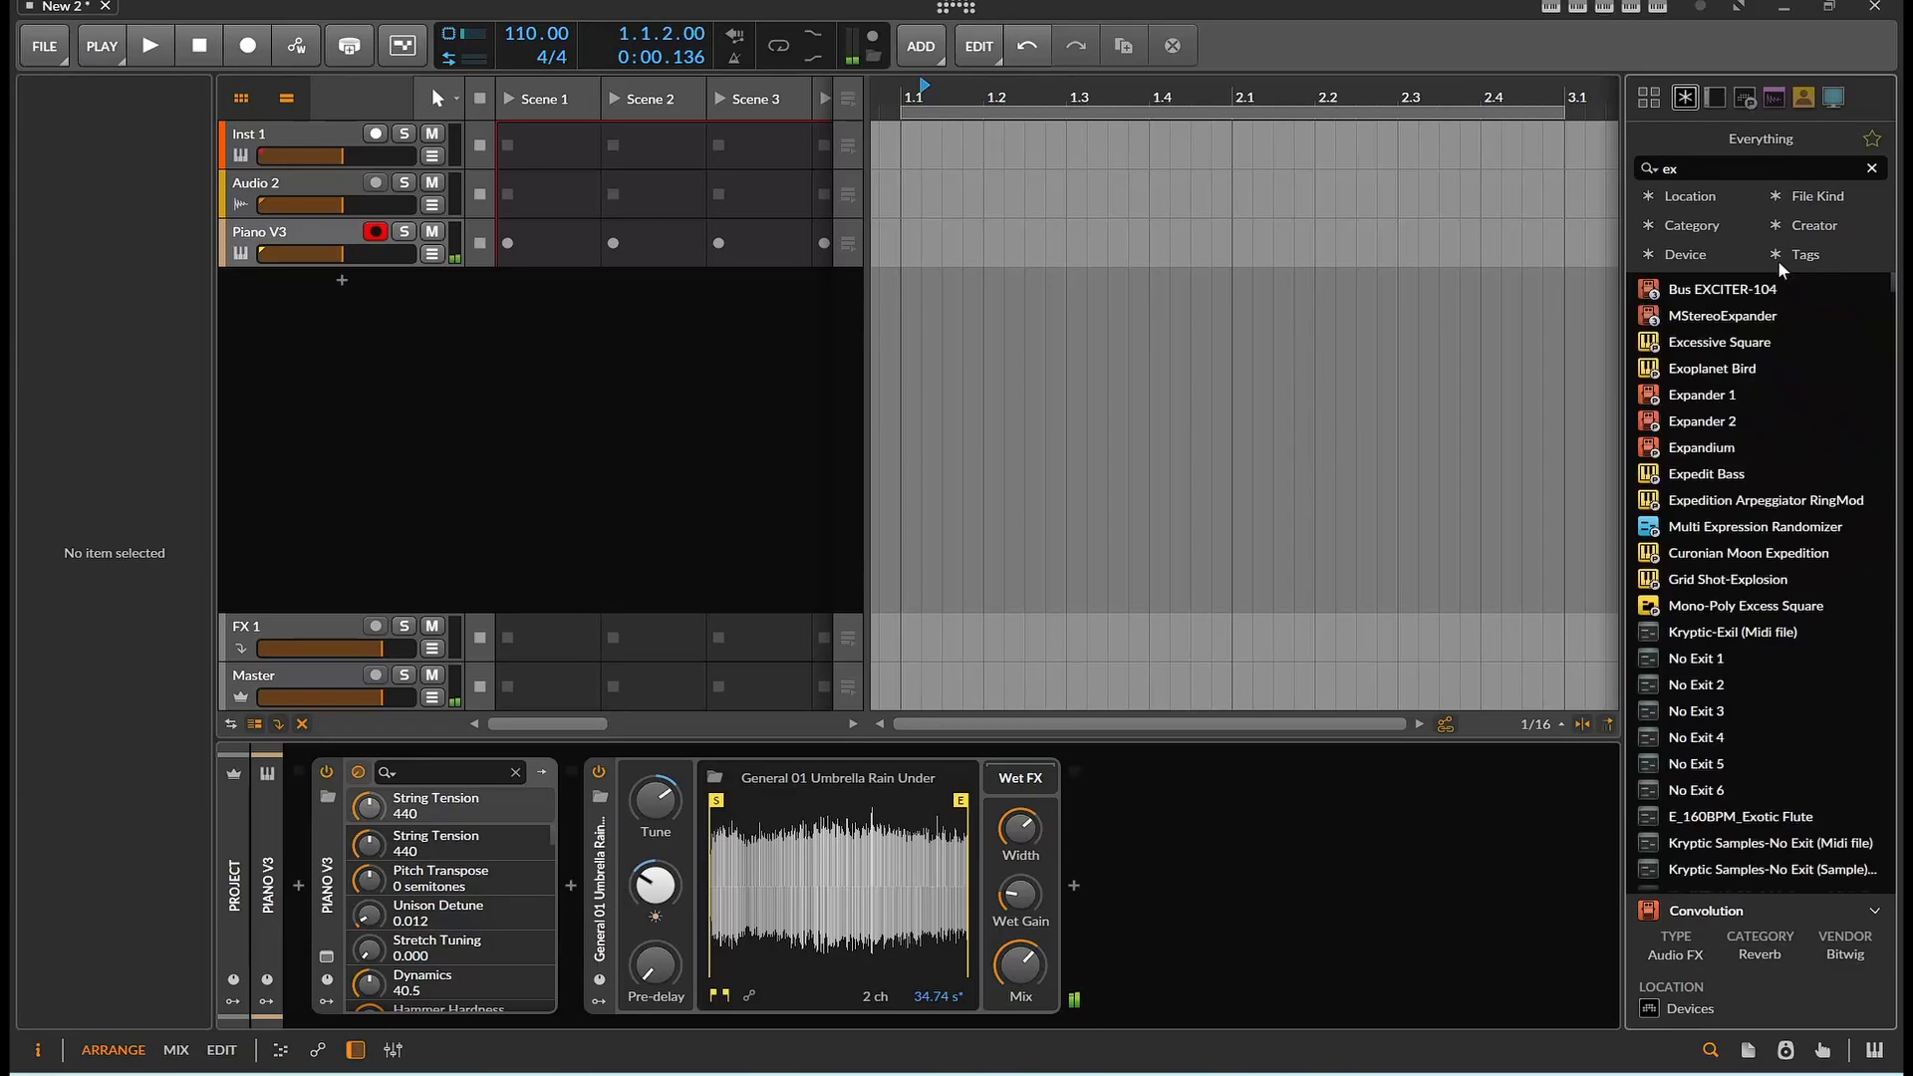
{"action": "key", "text": "BackSpace"}
{"action": "type", "text": "fx"}
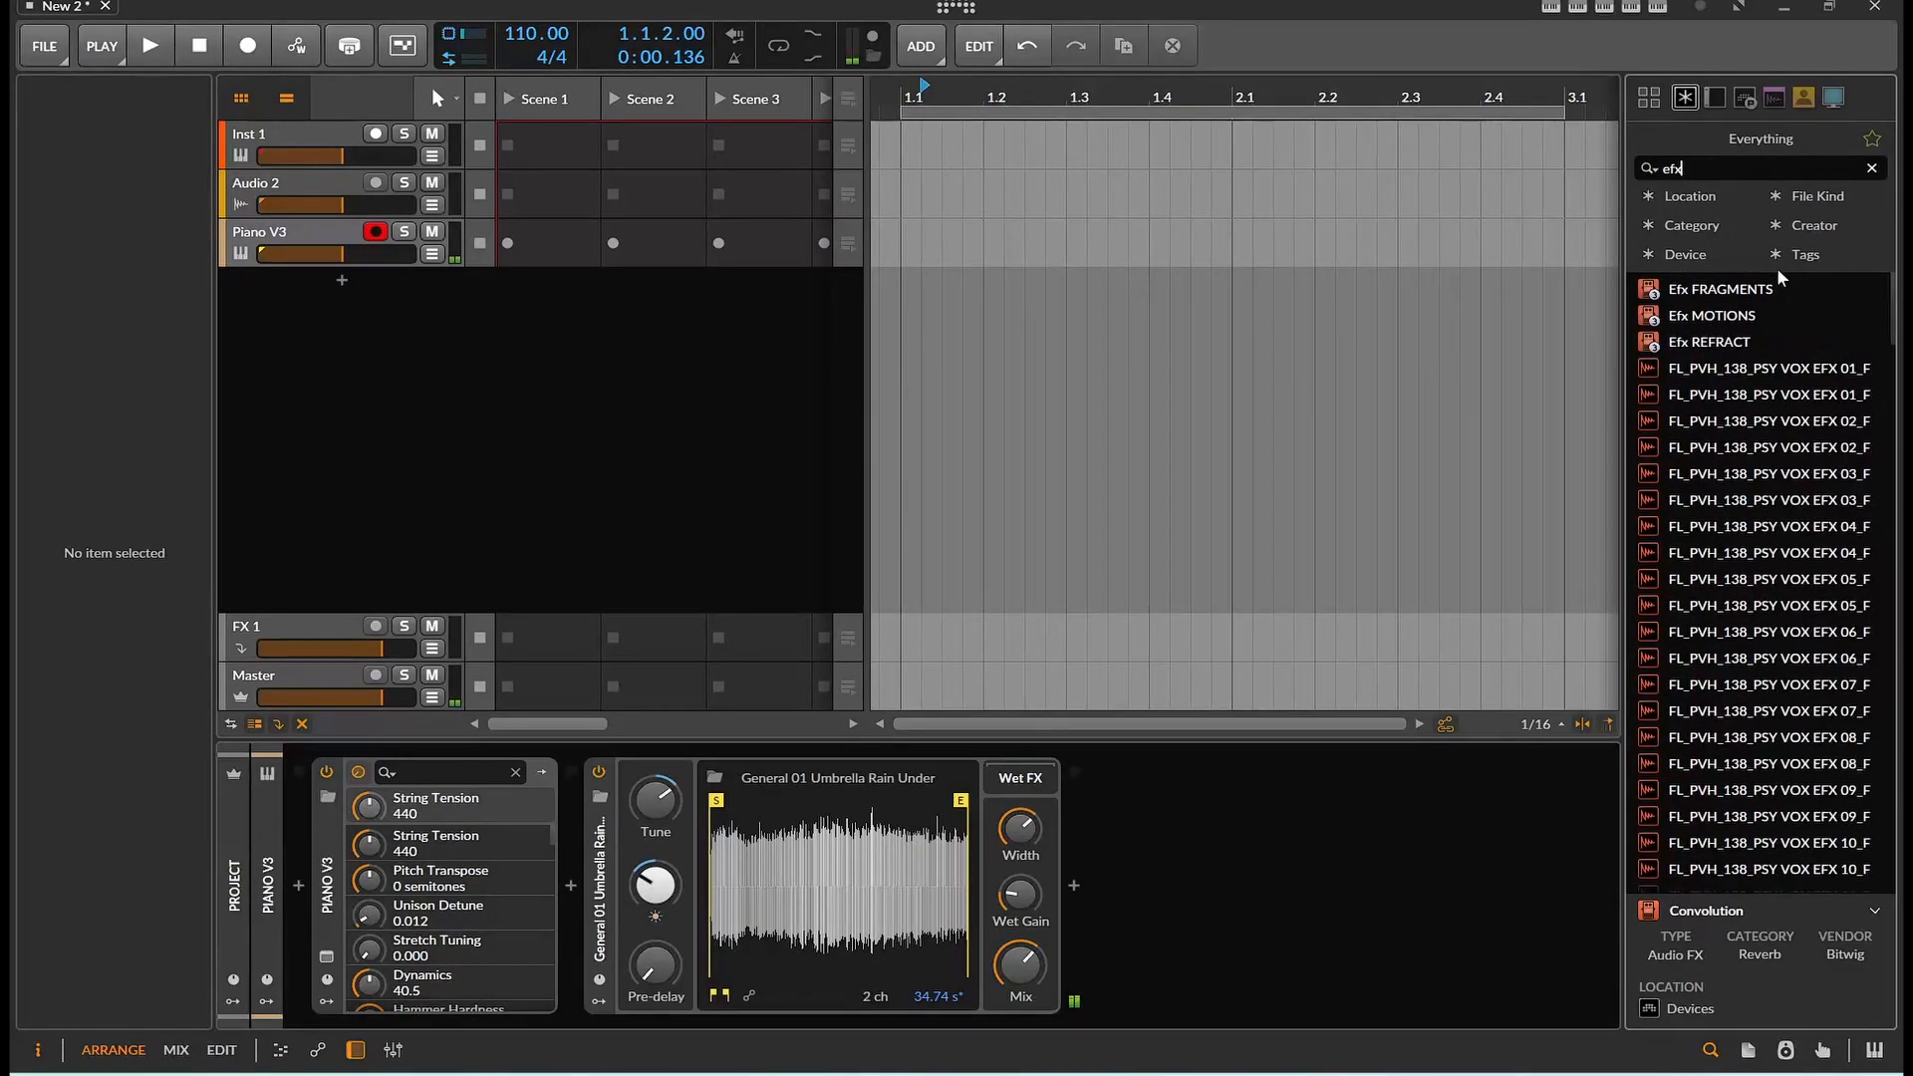
{"action": "left_click_drag", "start_coordinate": [1734, 289], "coordinate": [1385, 835]}
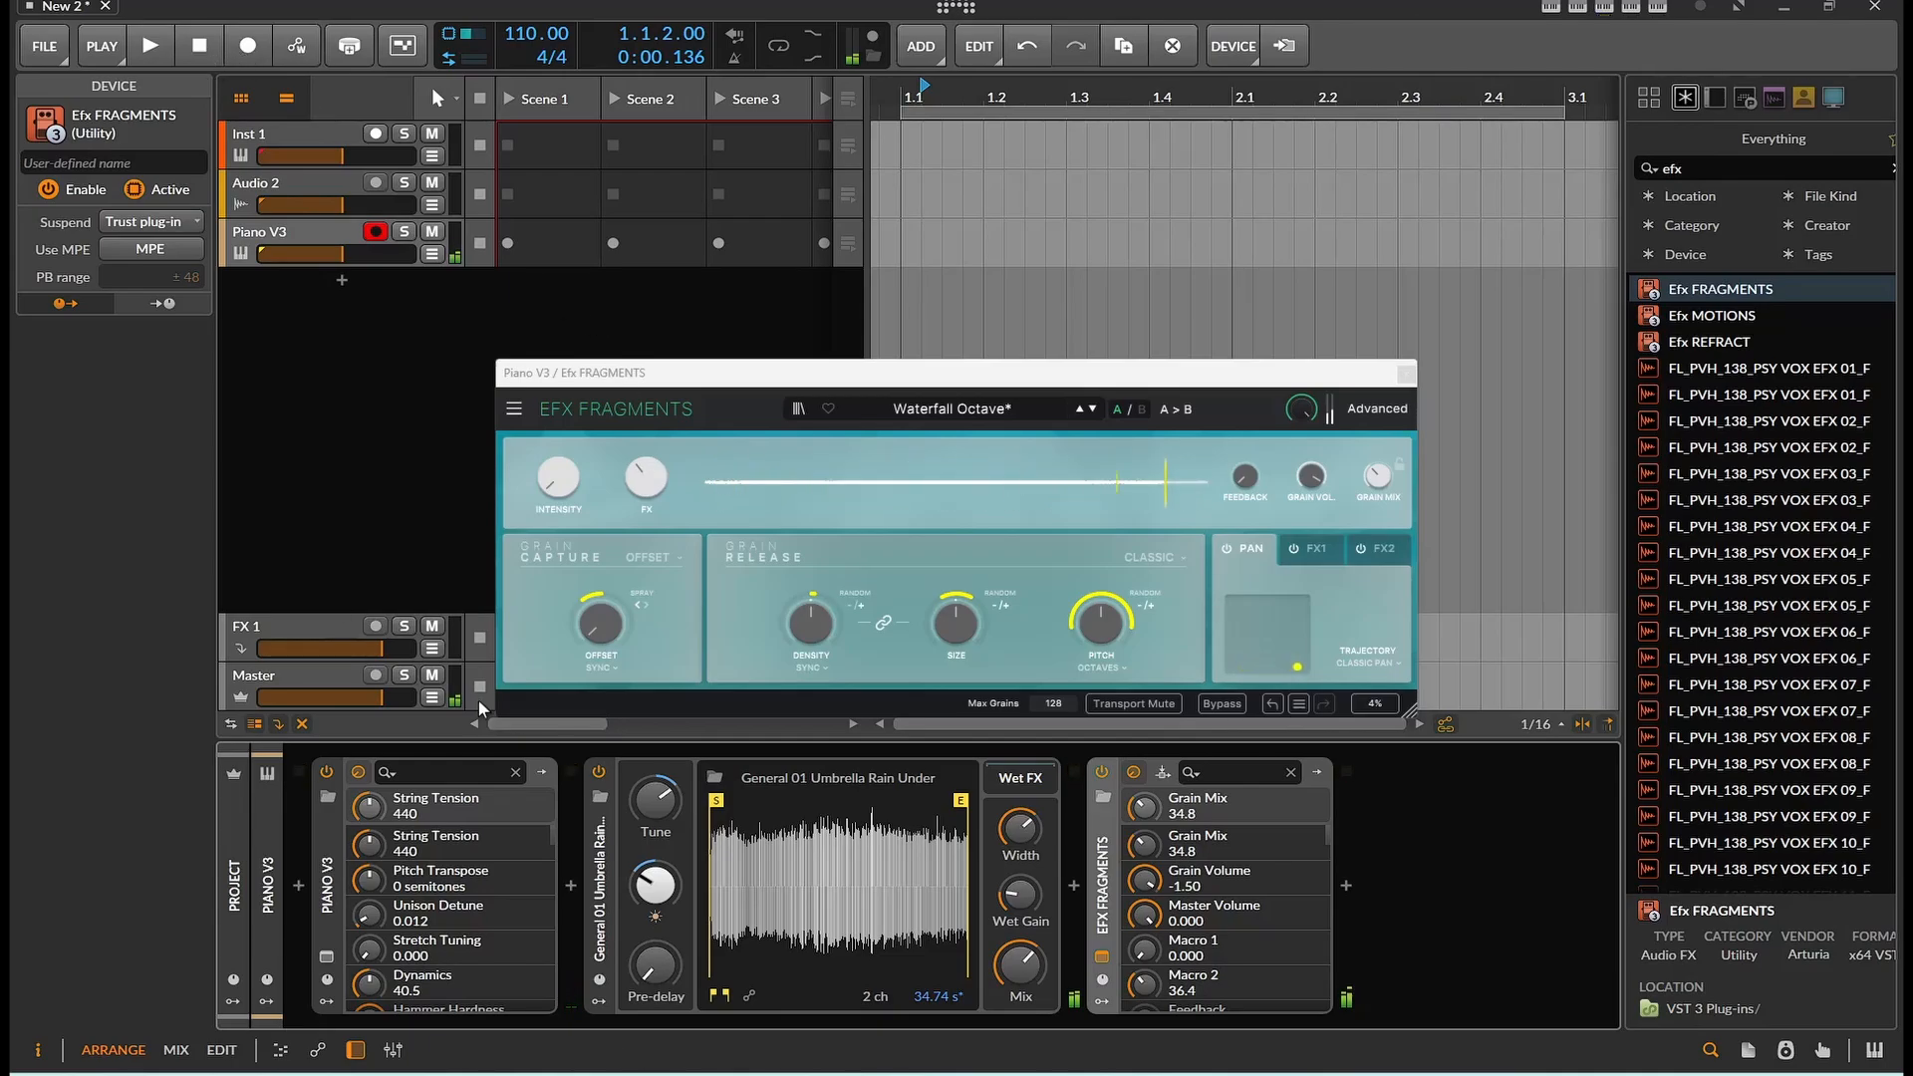
Switch the Convolution device off and back on to compare, and close the Efx FRAGMENTS window
{"action": "left_click", "coordinate": [597, 772]}
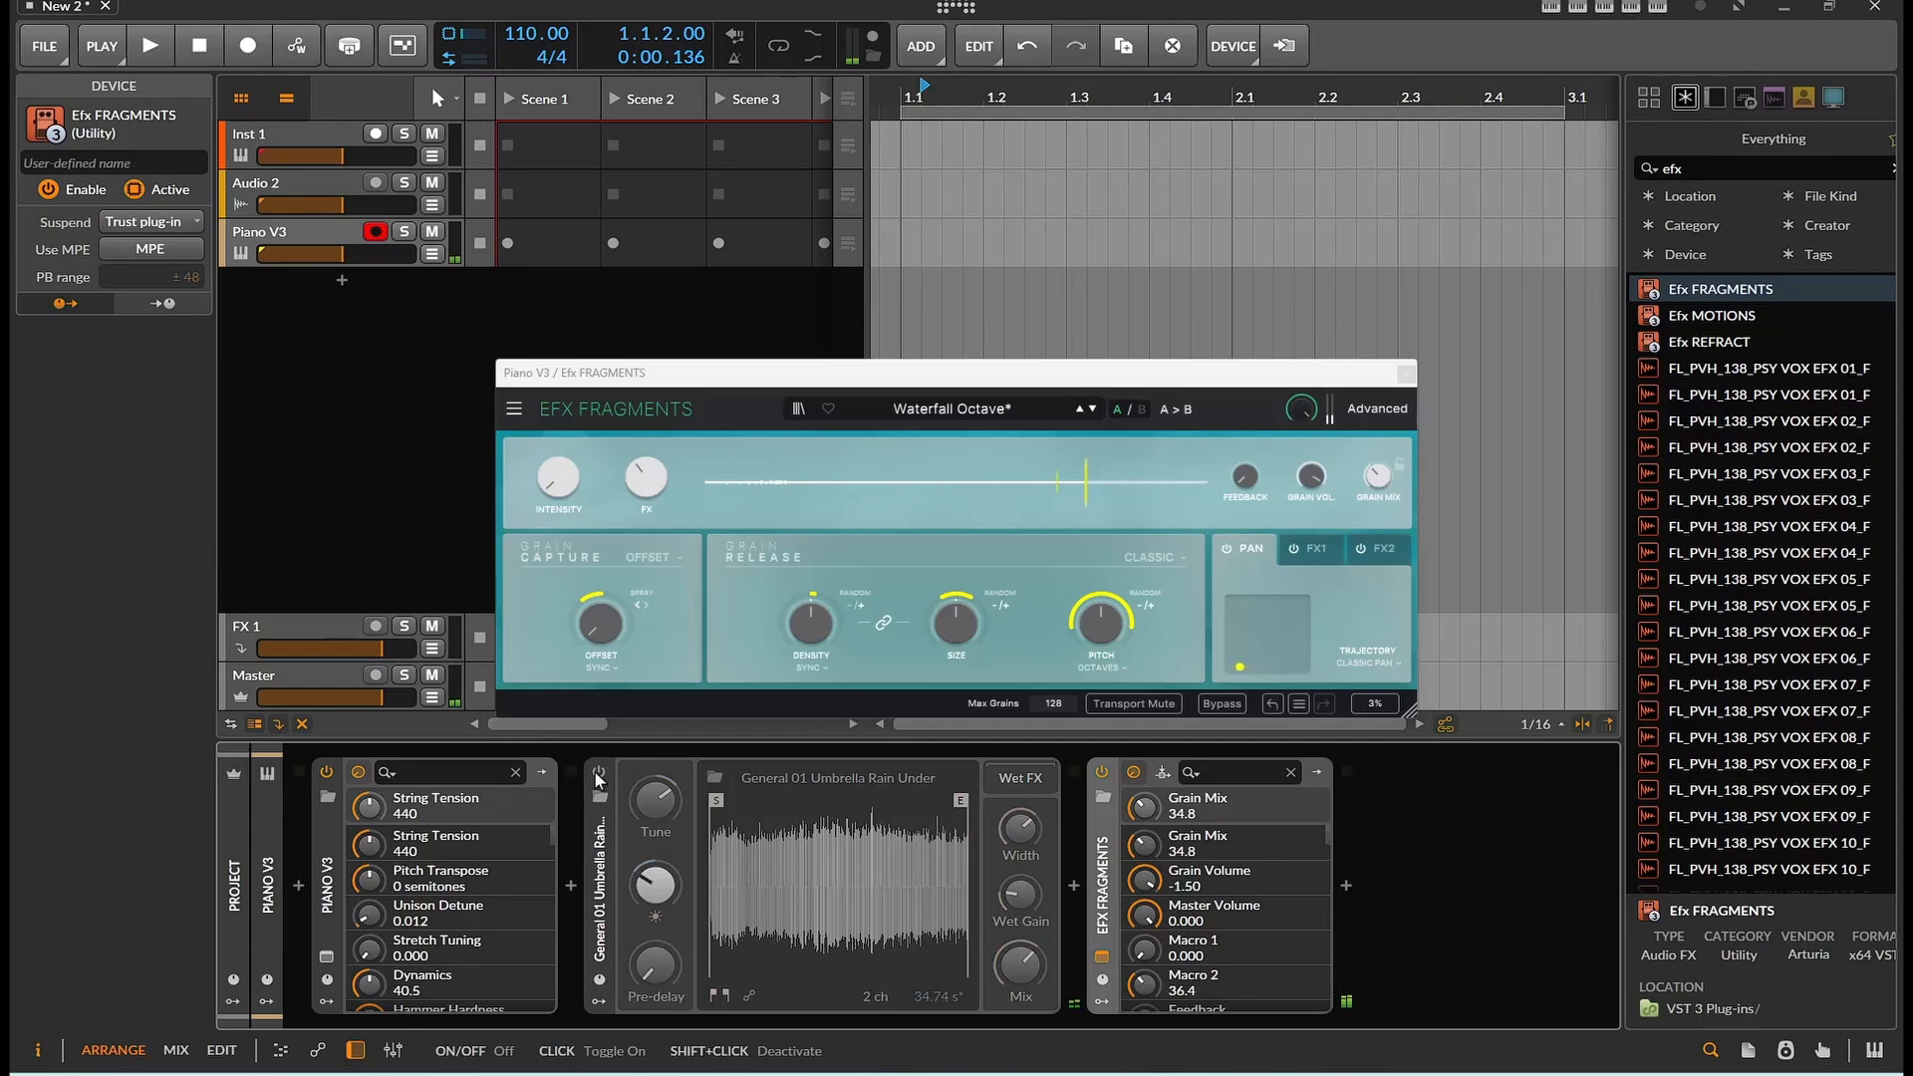
{"action": "left_click", "coordinate": [598, 772]}
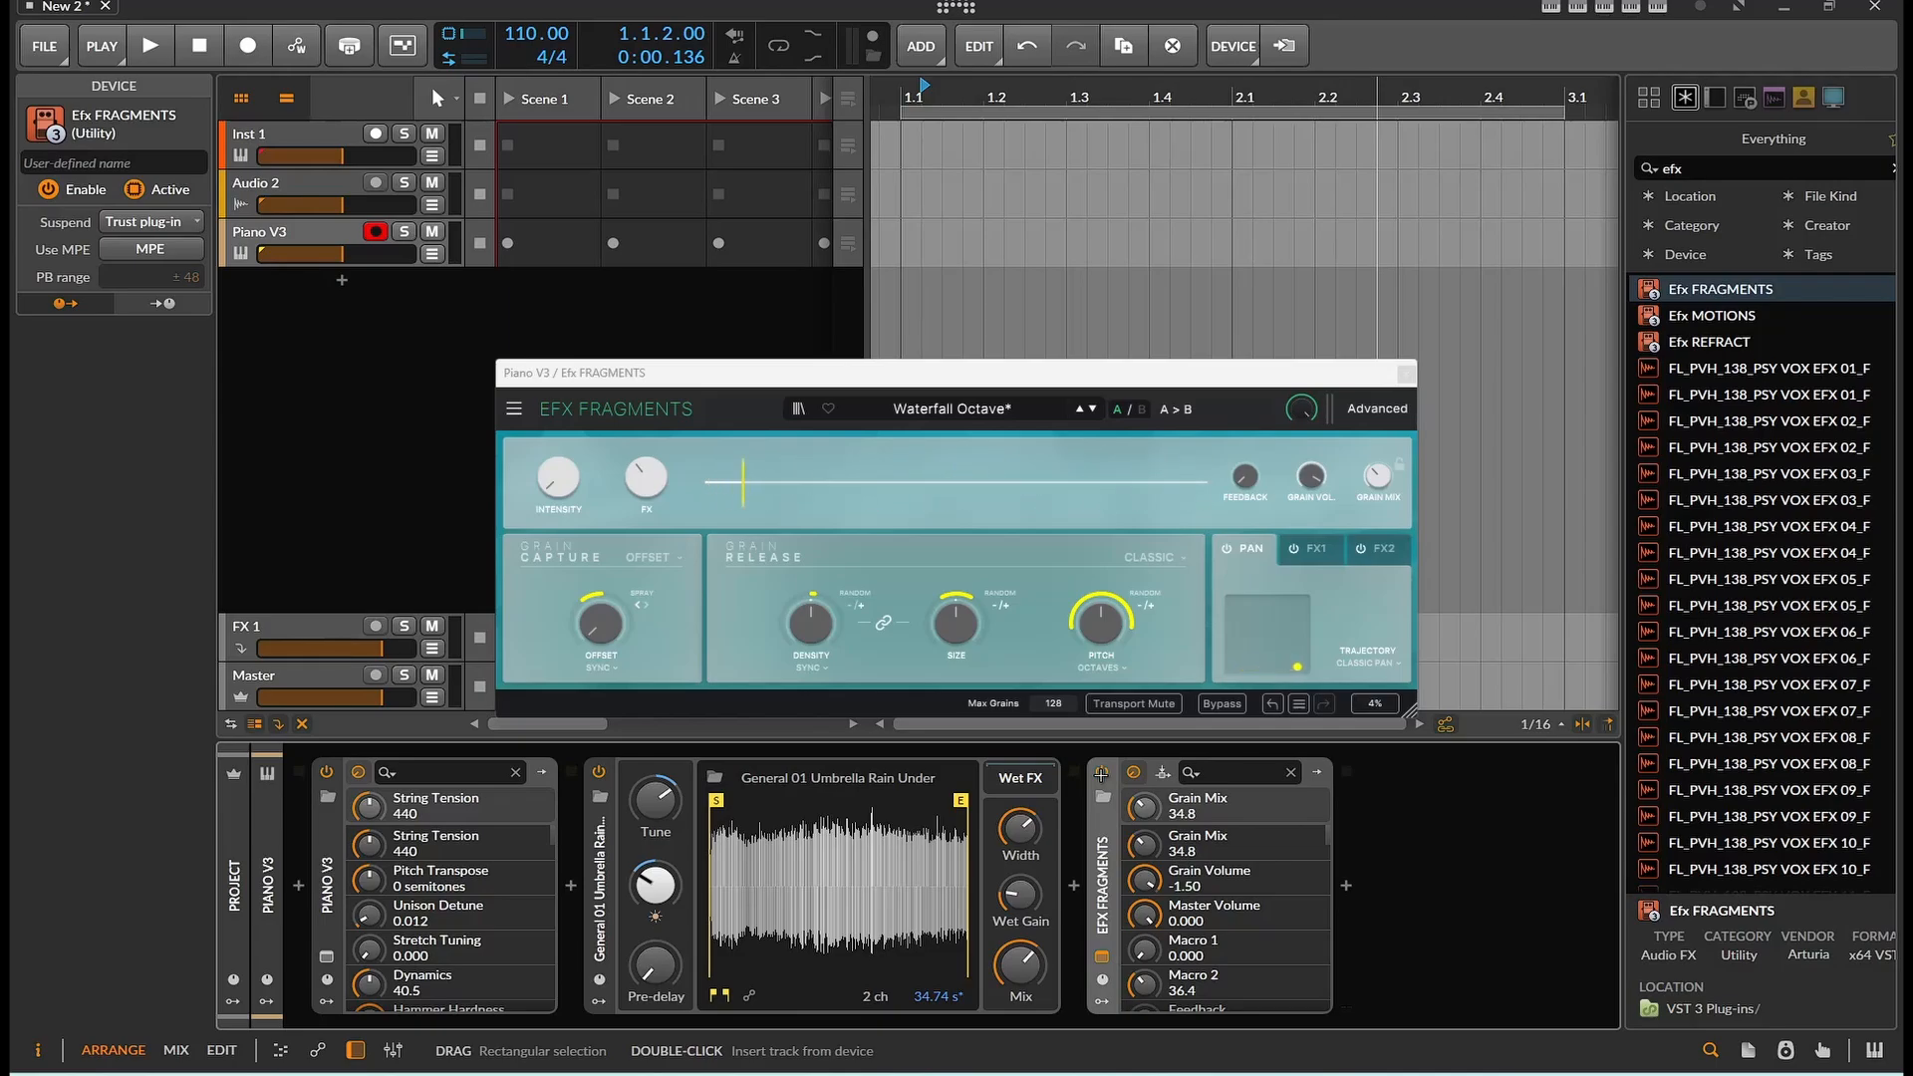
{"action": "key", "text": "Escape"}
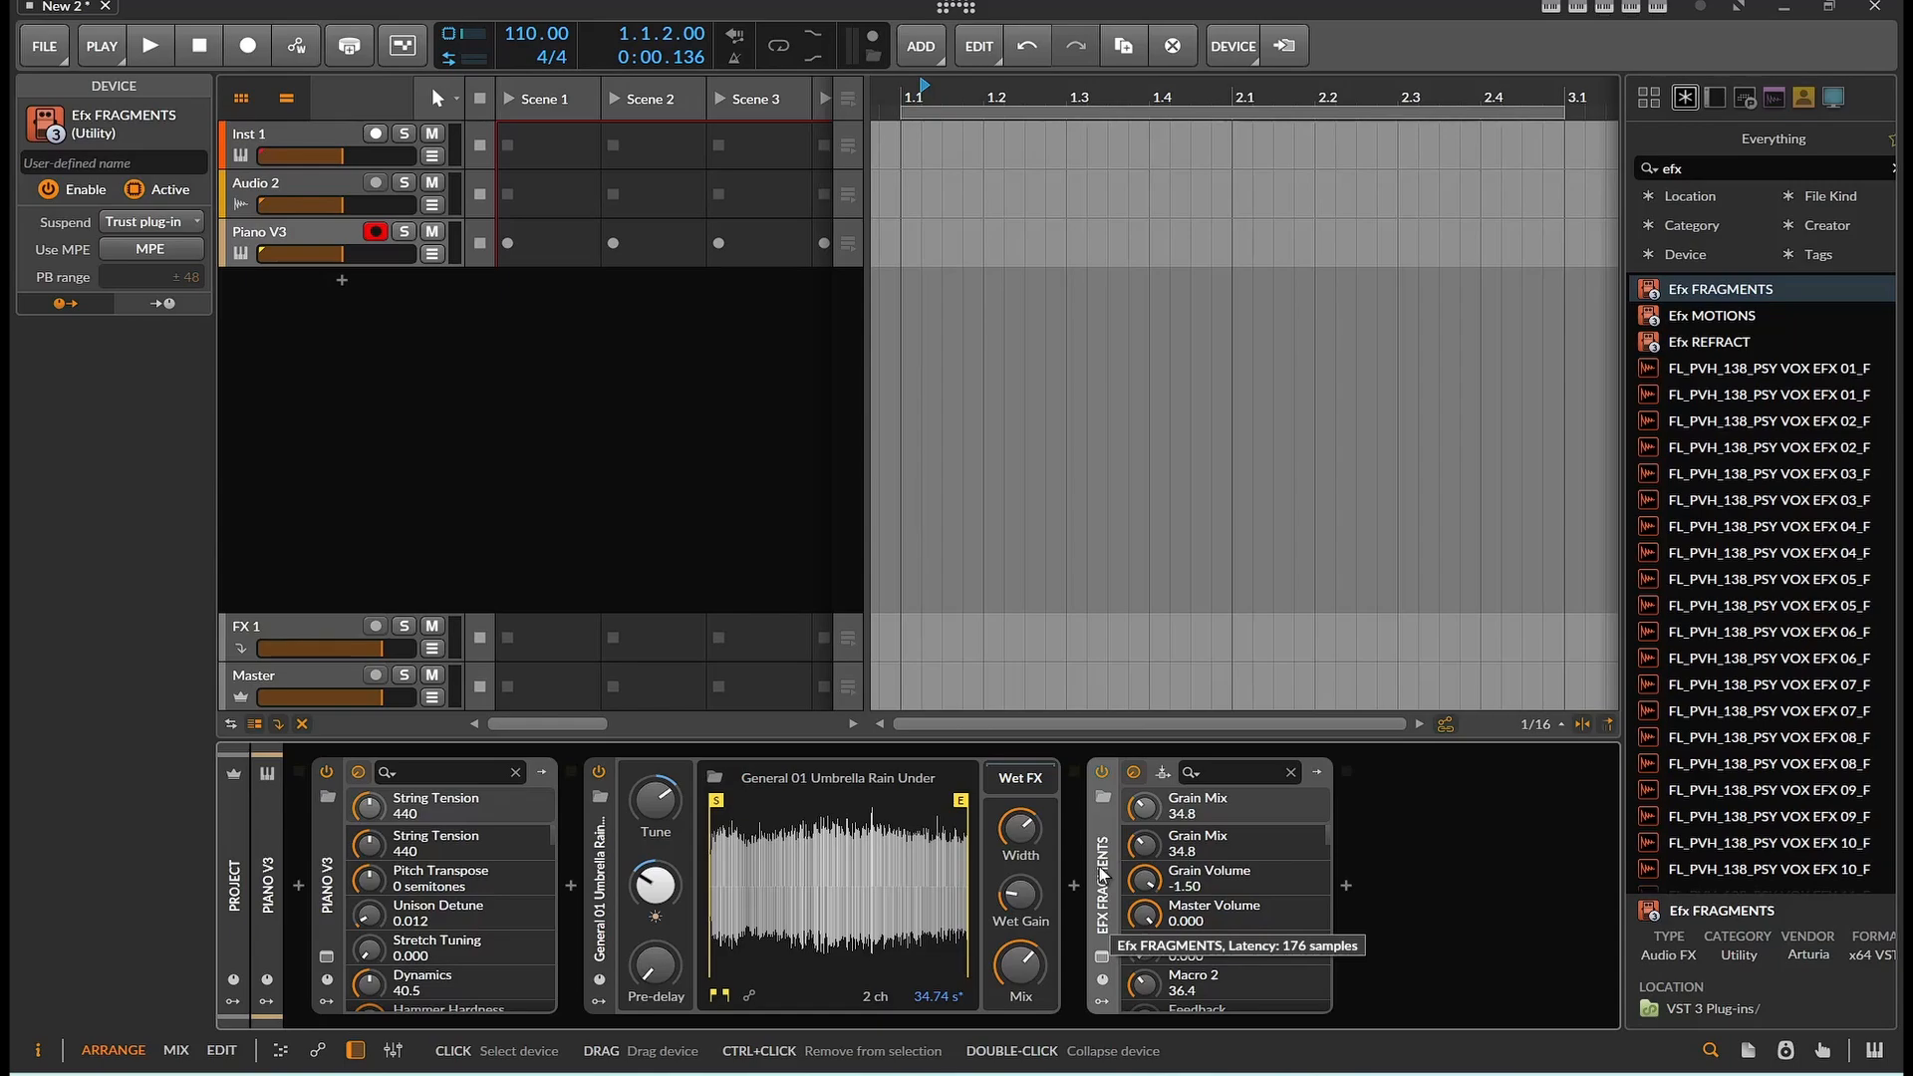
Open the Convolution device's impulse browser and look through the Loops category and its options
{"action": "left_click", "coordinate": [600, 910]}
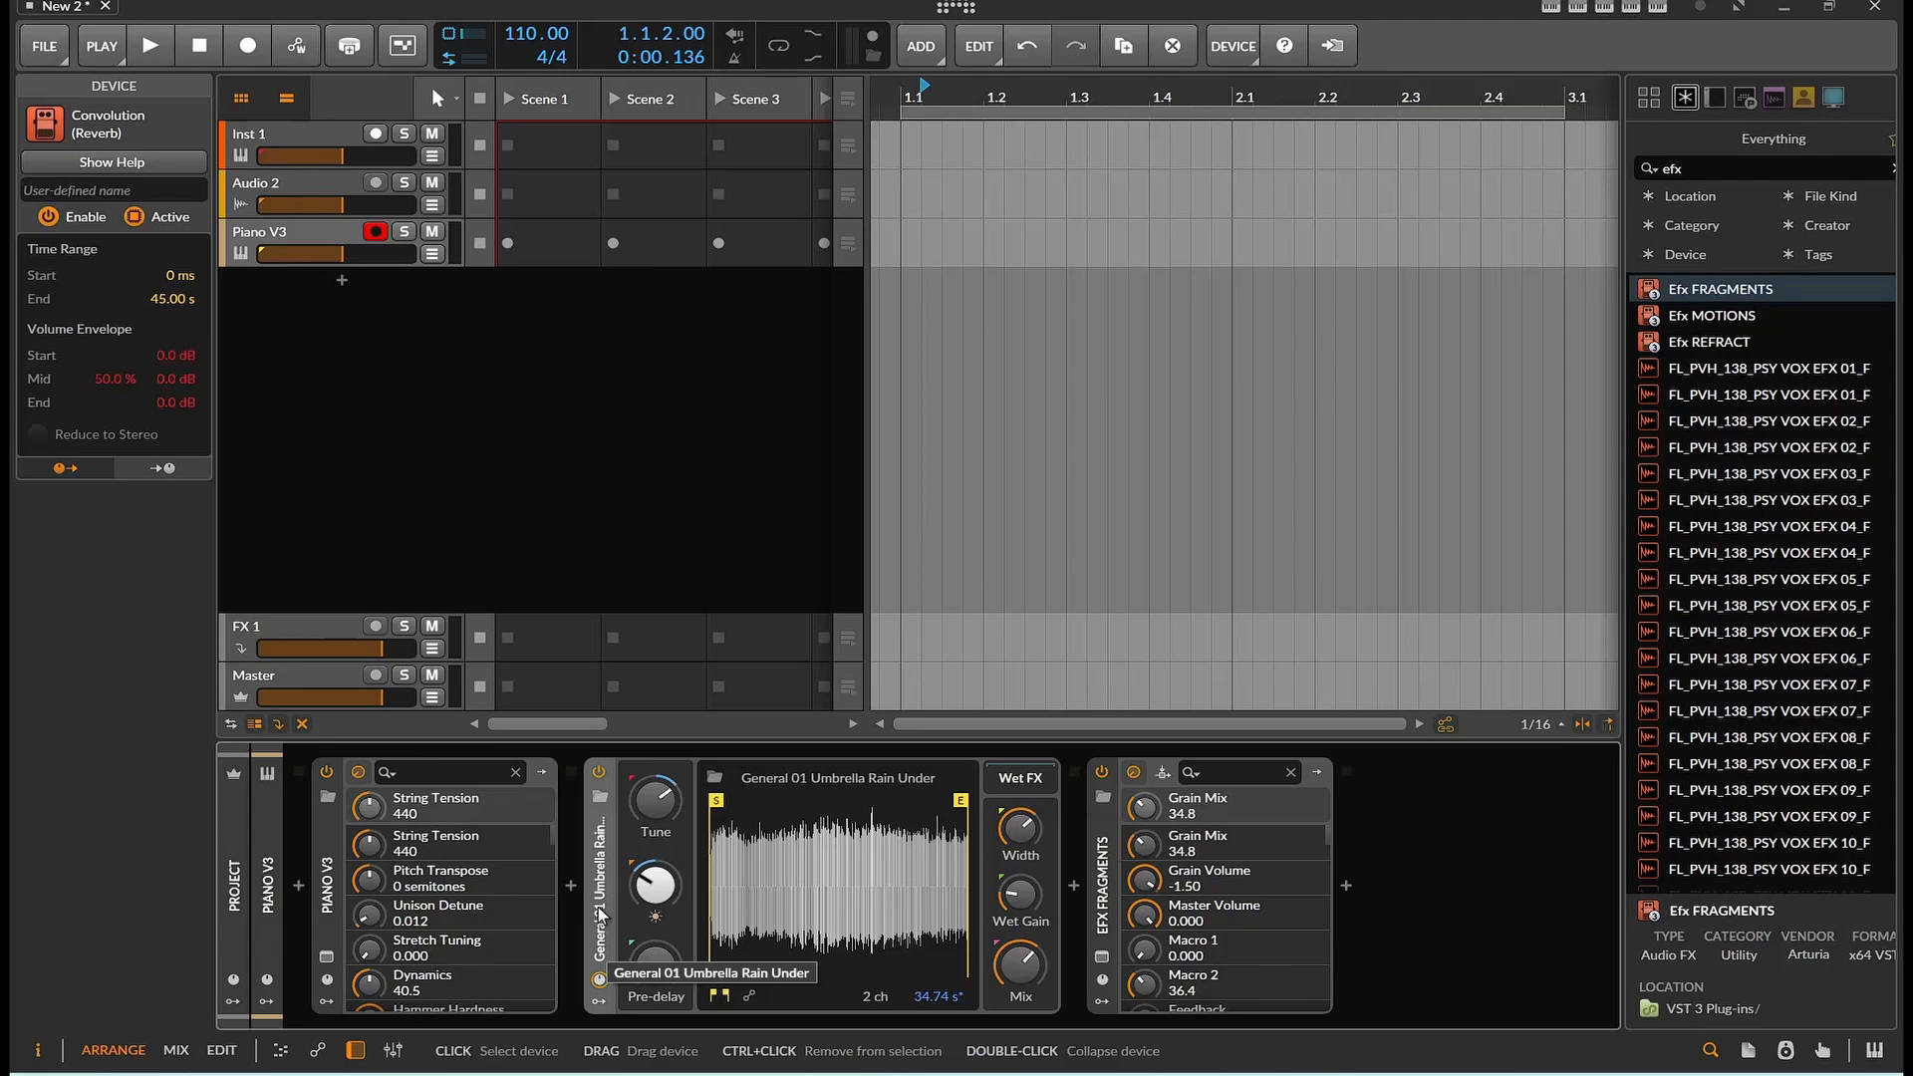
{"action": "left_click", "coordinate": [716, 777]}
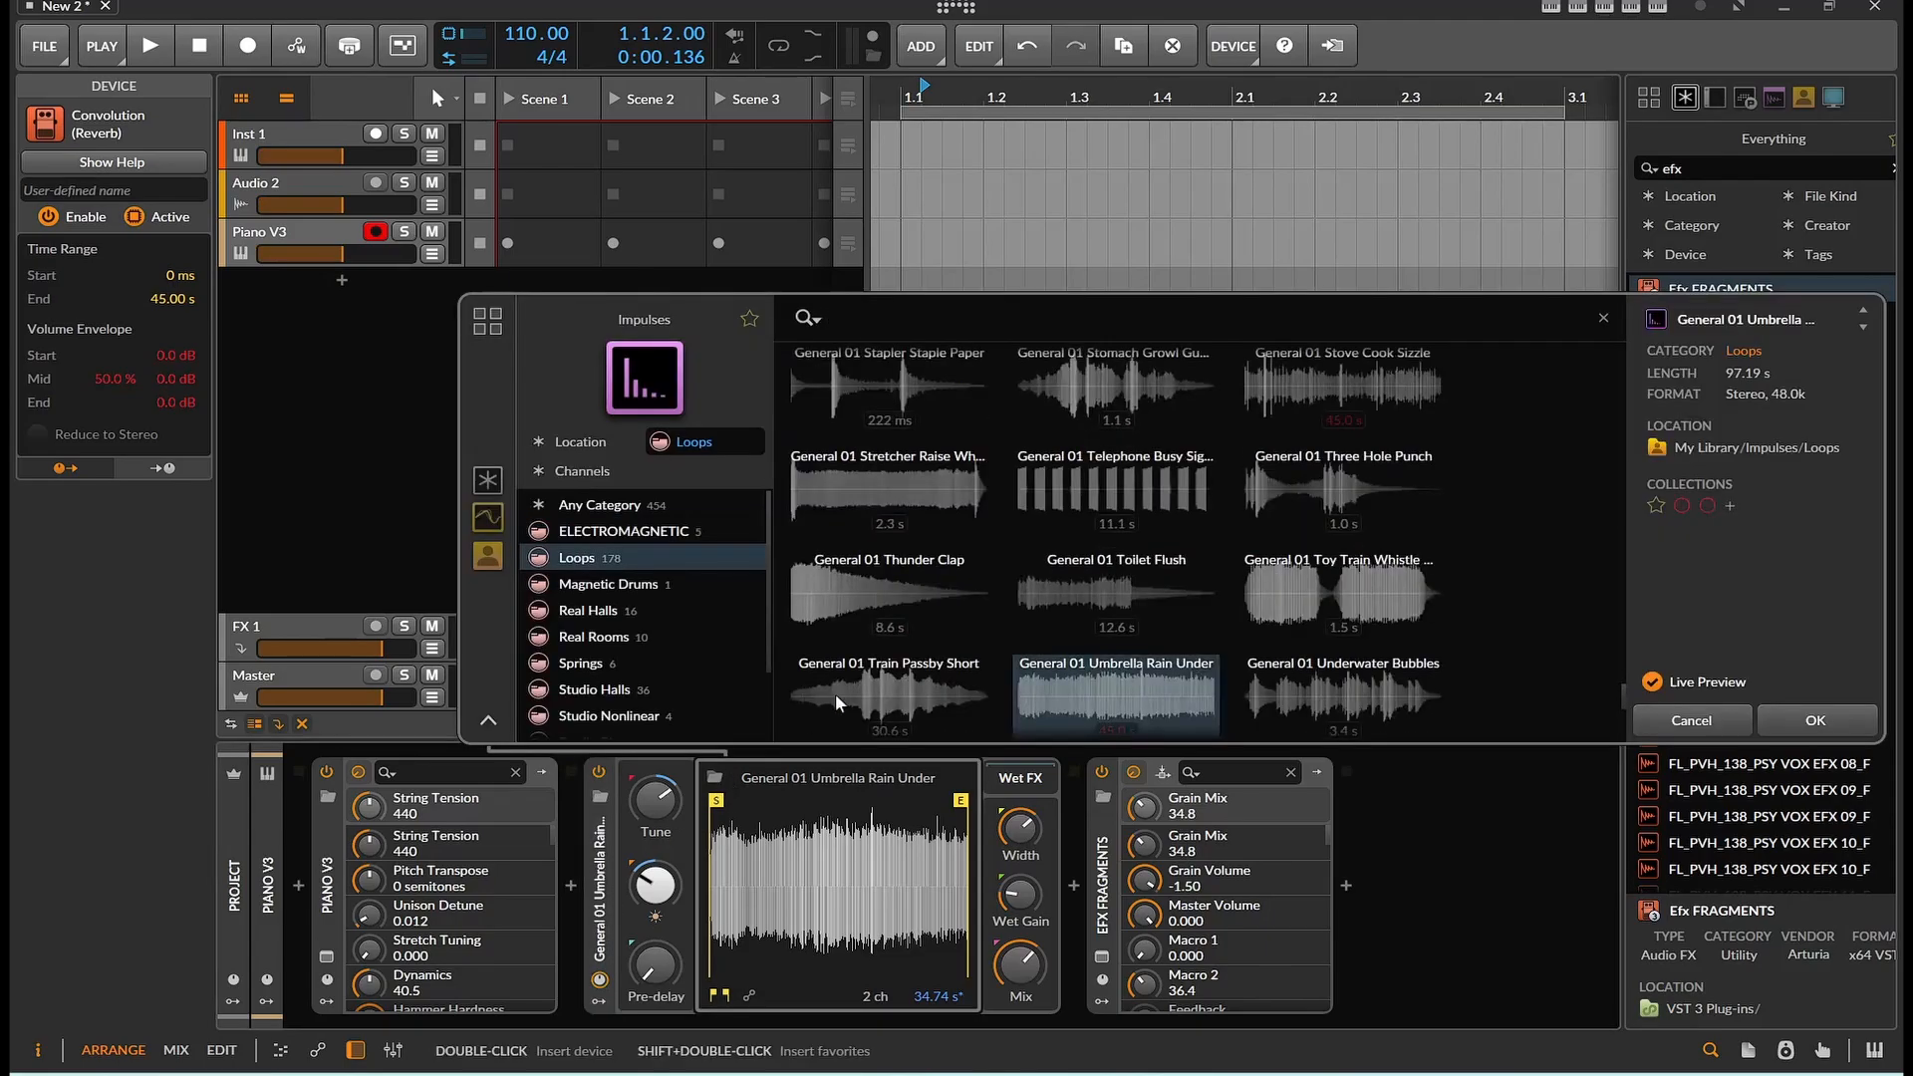
{"action": "scroll", "coordinate": [1018, 566], "scroll_direction": "down", "scroll_amount": 3}
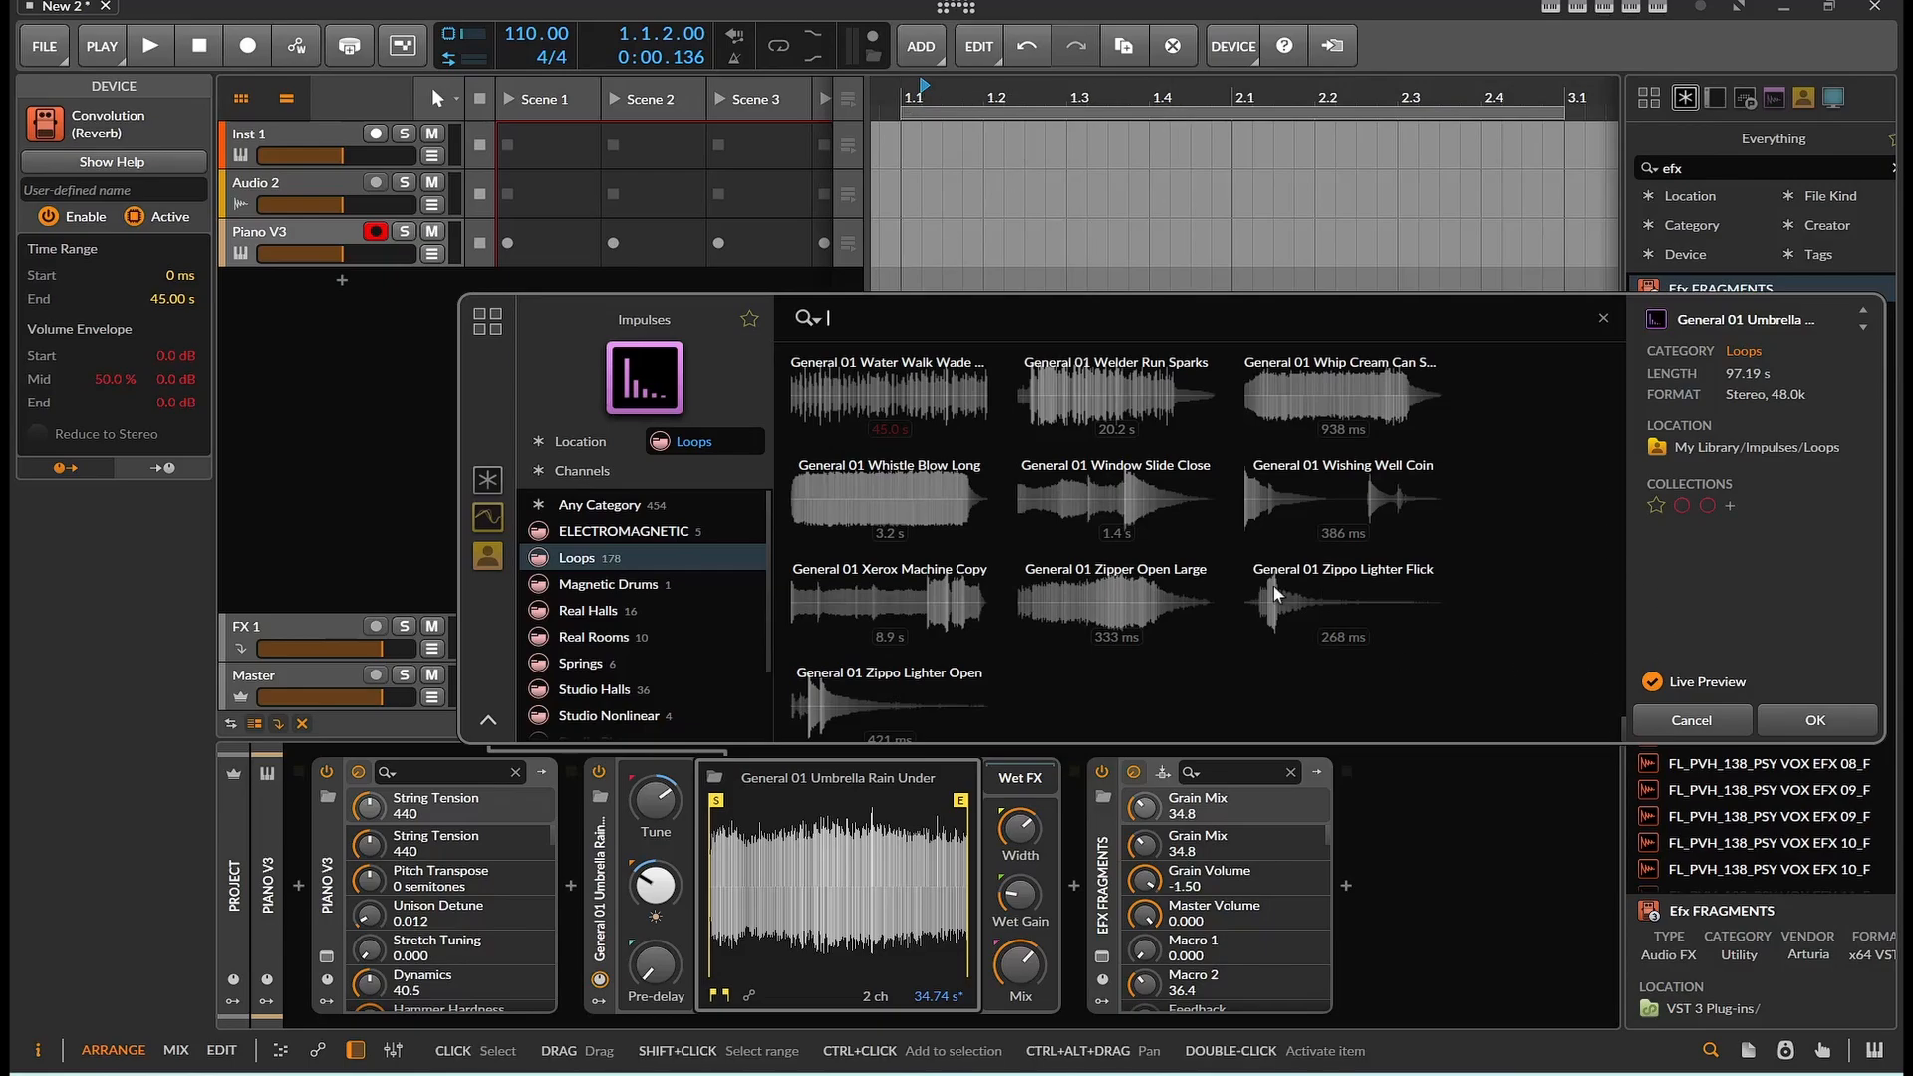
{"action": "right_click", "coordinate": [654, 557]}
{"action": "mouse_move", "coordinate": [759, 606]}
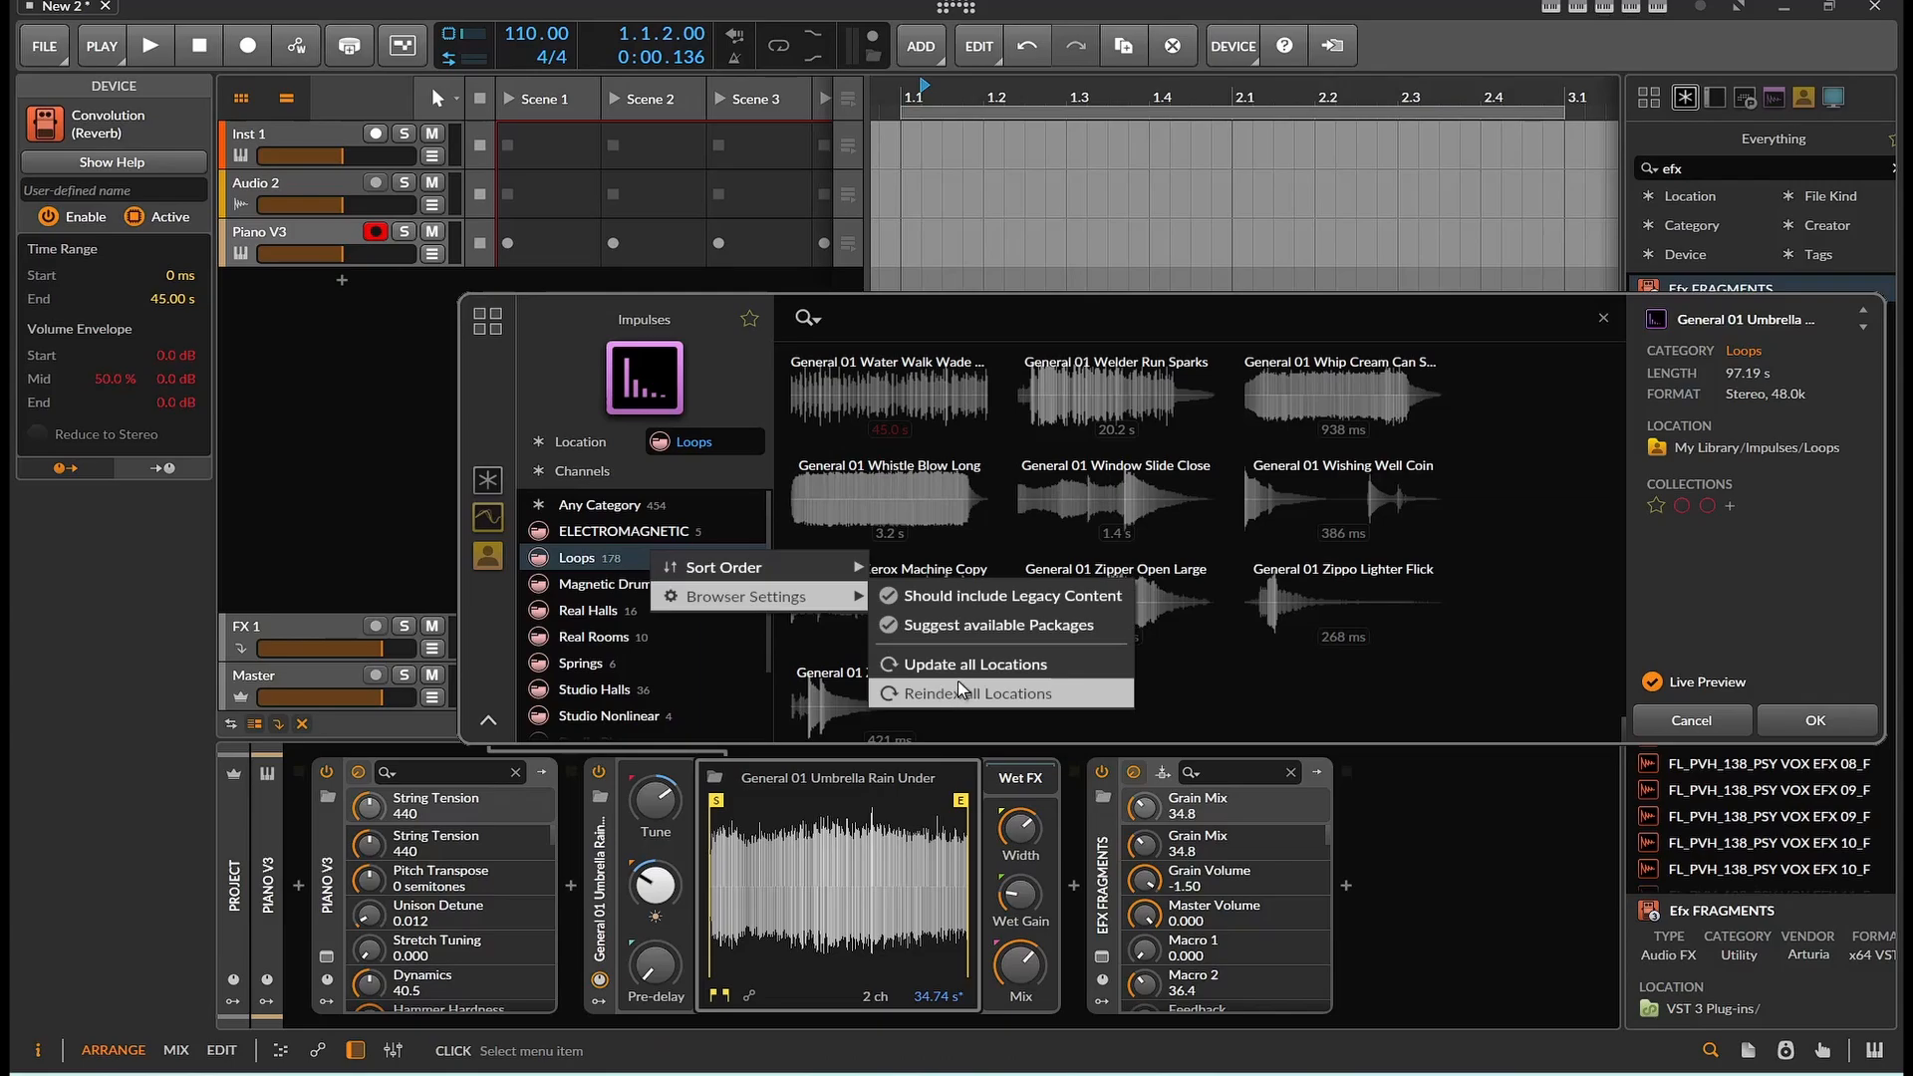
{"action": "left_click", "coordinate": [615, 557]}
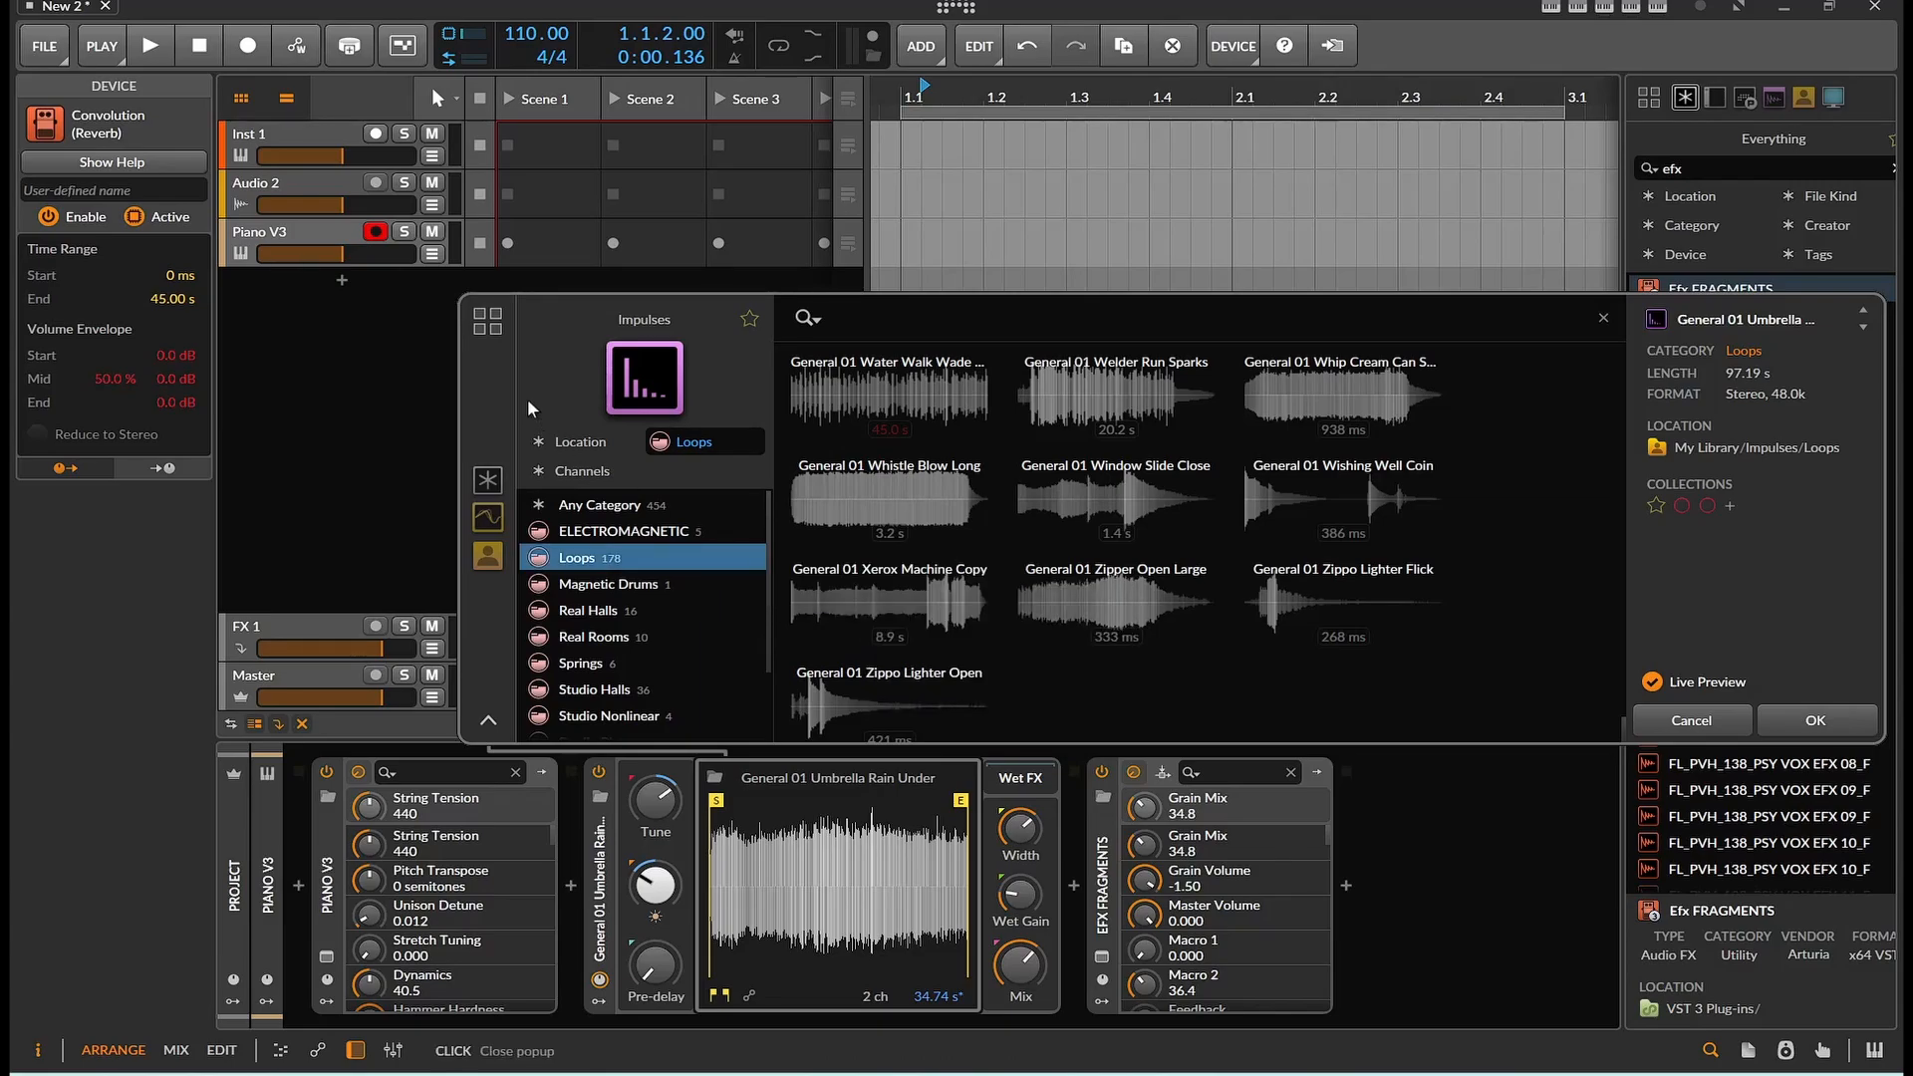
{"action": "scroll", "coordinate": [548, 555], "scroll_direction": "down", "scroll_amount": 2}
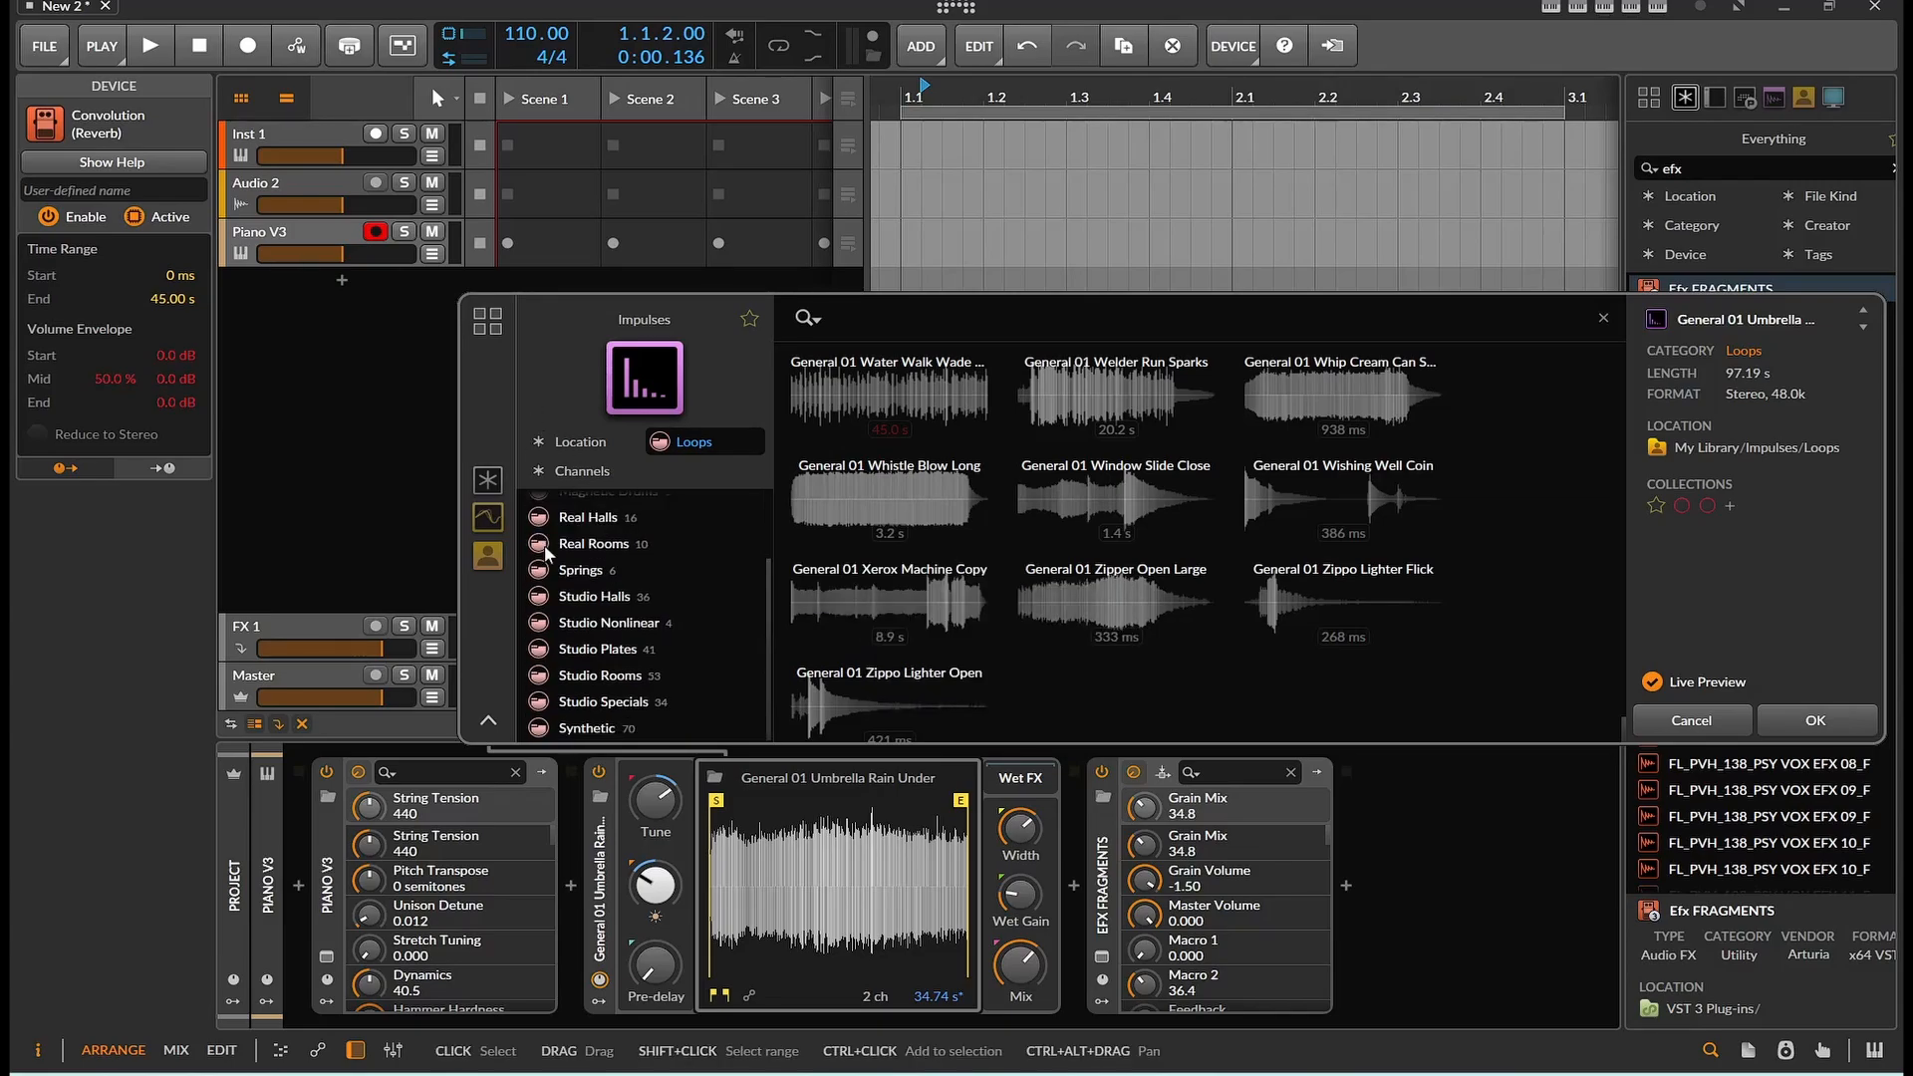
{"action": "scroll", "coordinate": [546, 554], "scroll_direction": "up", "scroll_amount": 2}
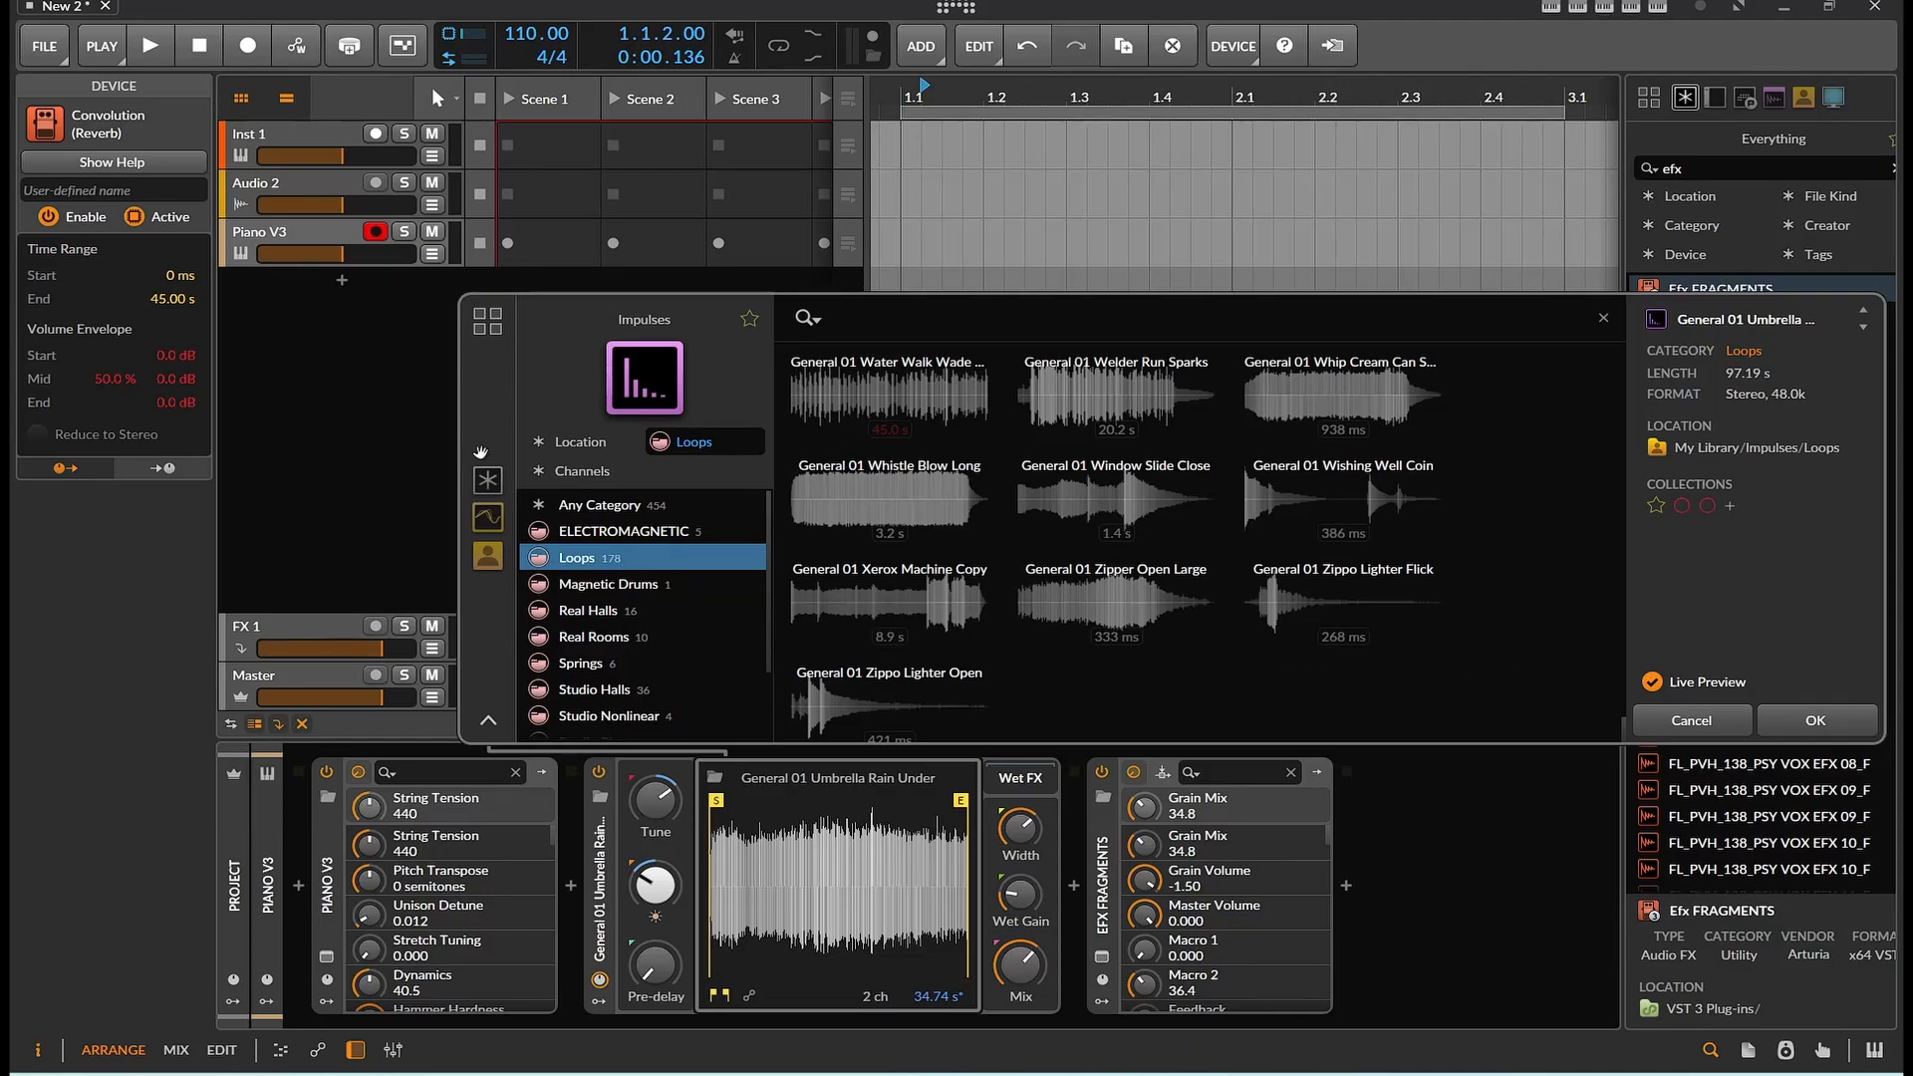
Browse the Studio Plates, Studio Halls, Studio Nonlinear, Studio Rooms, Studio Specials, Electromagnetic and Loops impulse categories
{"action": "scroll", "coordinate": [610, 608], "scroll_direction": "down", "scroll_amount": 2}
{"action": "left_click", "coordinate": [610, 623]}
{"action": "left_click", "coordinate": [615, 646]}
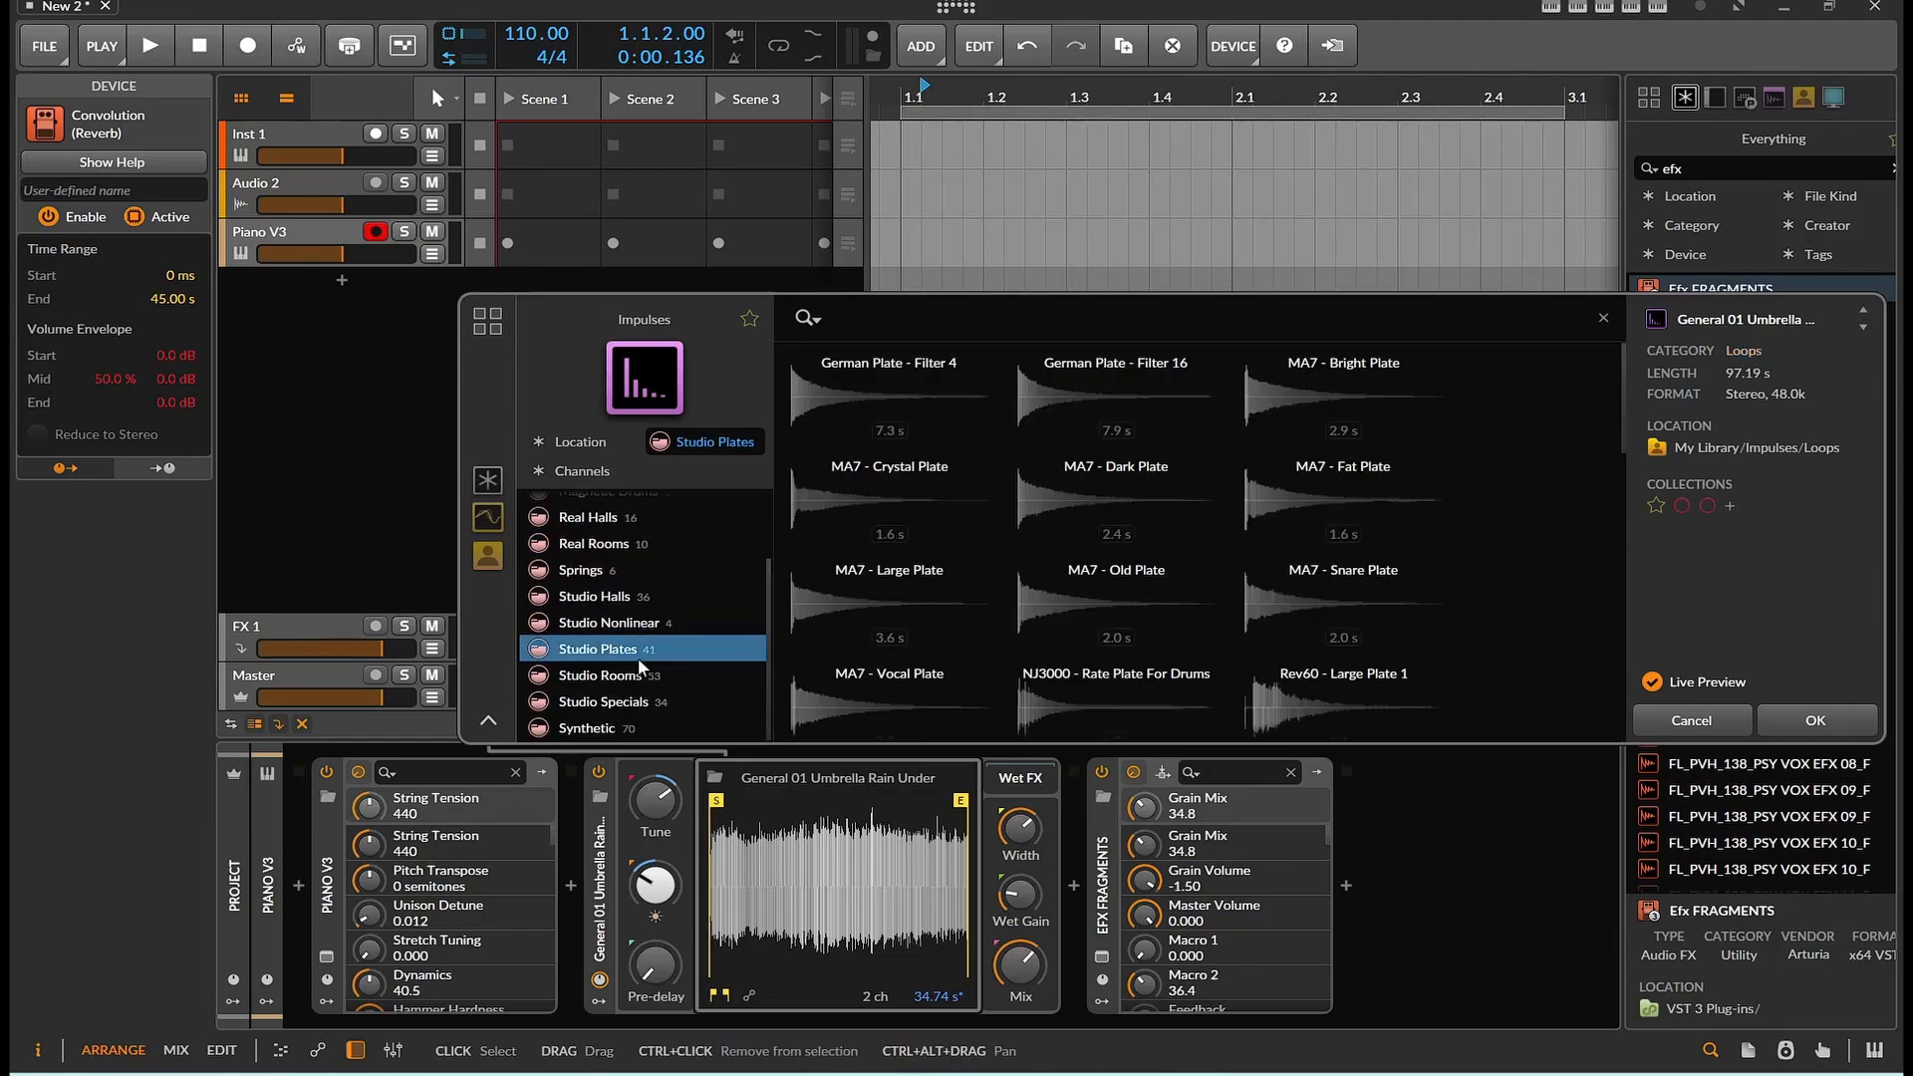
{"action": "left_click", "coordinate": [624, 599]}
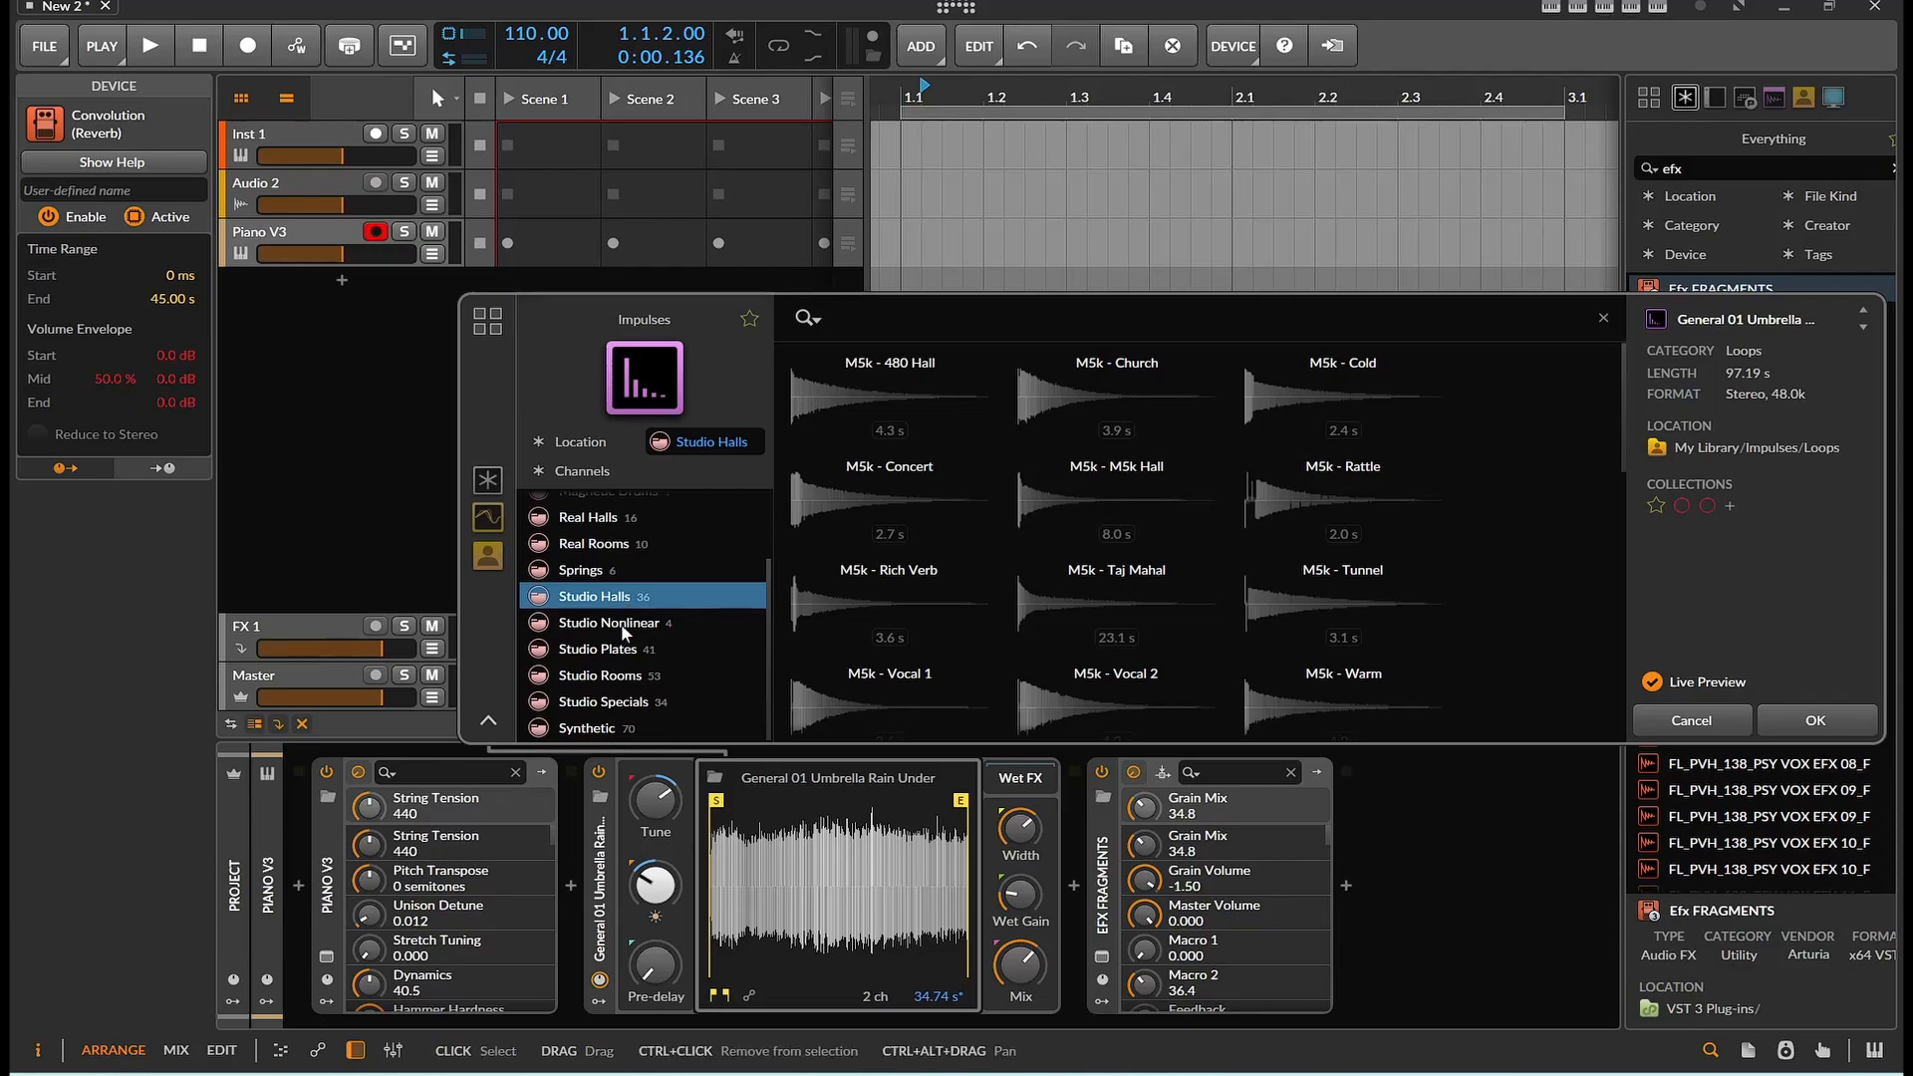
{"action": "left_click", "coordinate": [623, 649]}
{"action": "left_click", "coordinate": [618, 676]}
{"action": "left_click", "coordinate": [617, 701]}
{"action": "scroll", "coordinate": [618, 708], "scroll_direction": "up", "scroll_amount": 3}
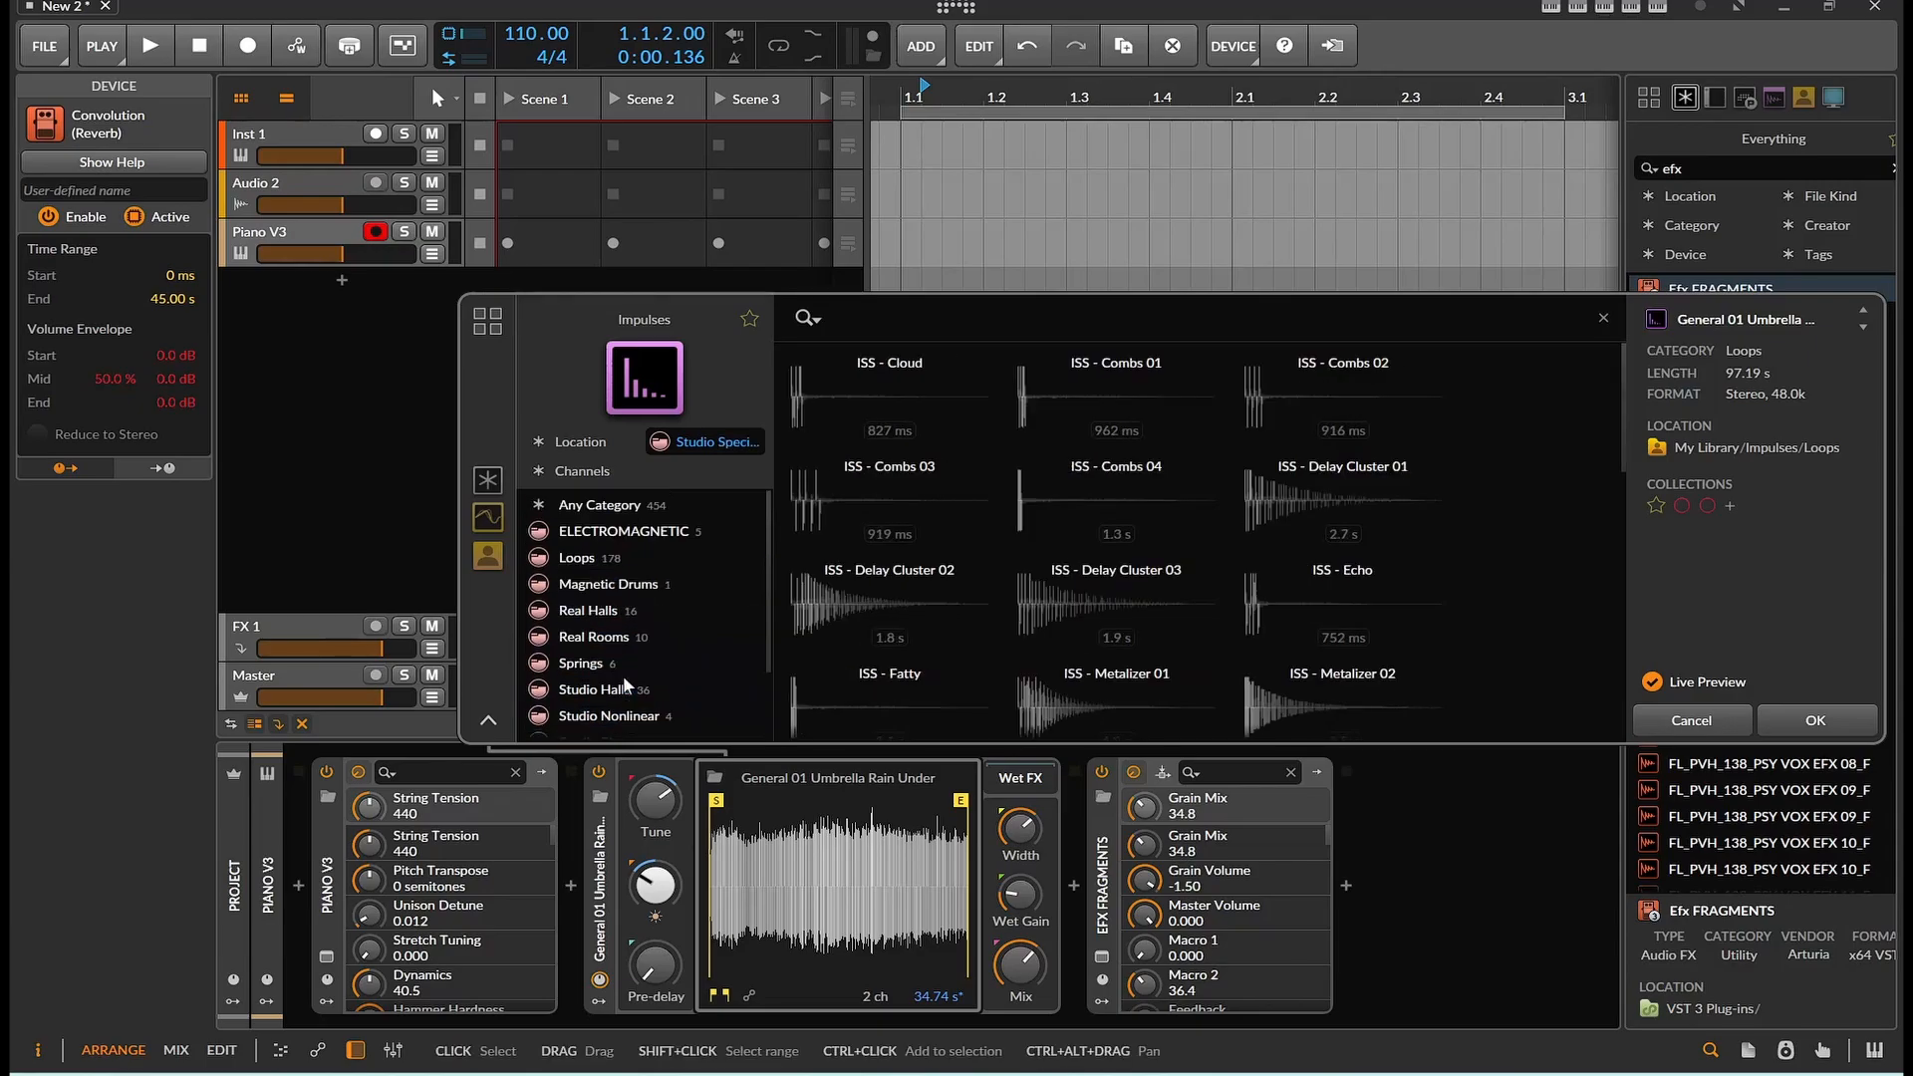
{"action": "left_click", "coordinate": [600, 532]}
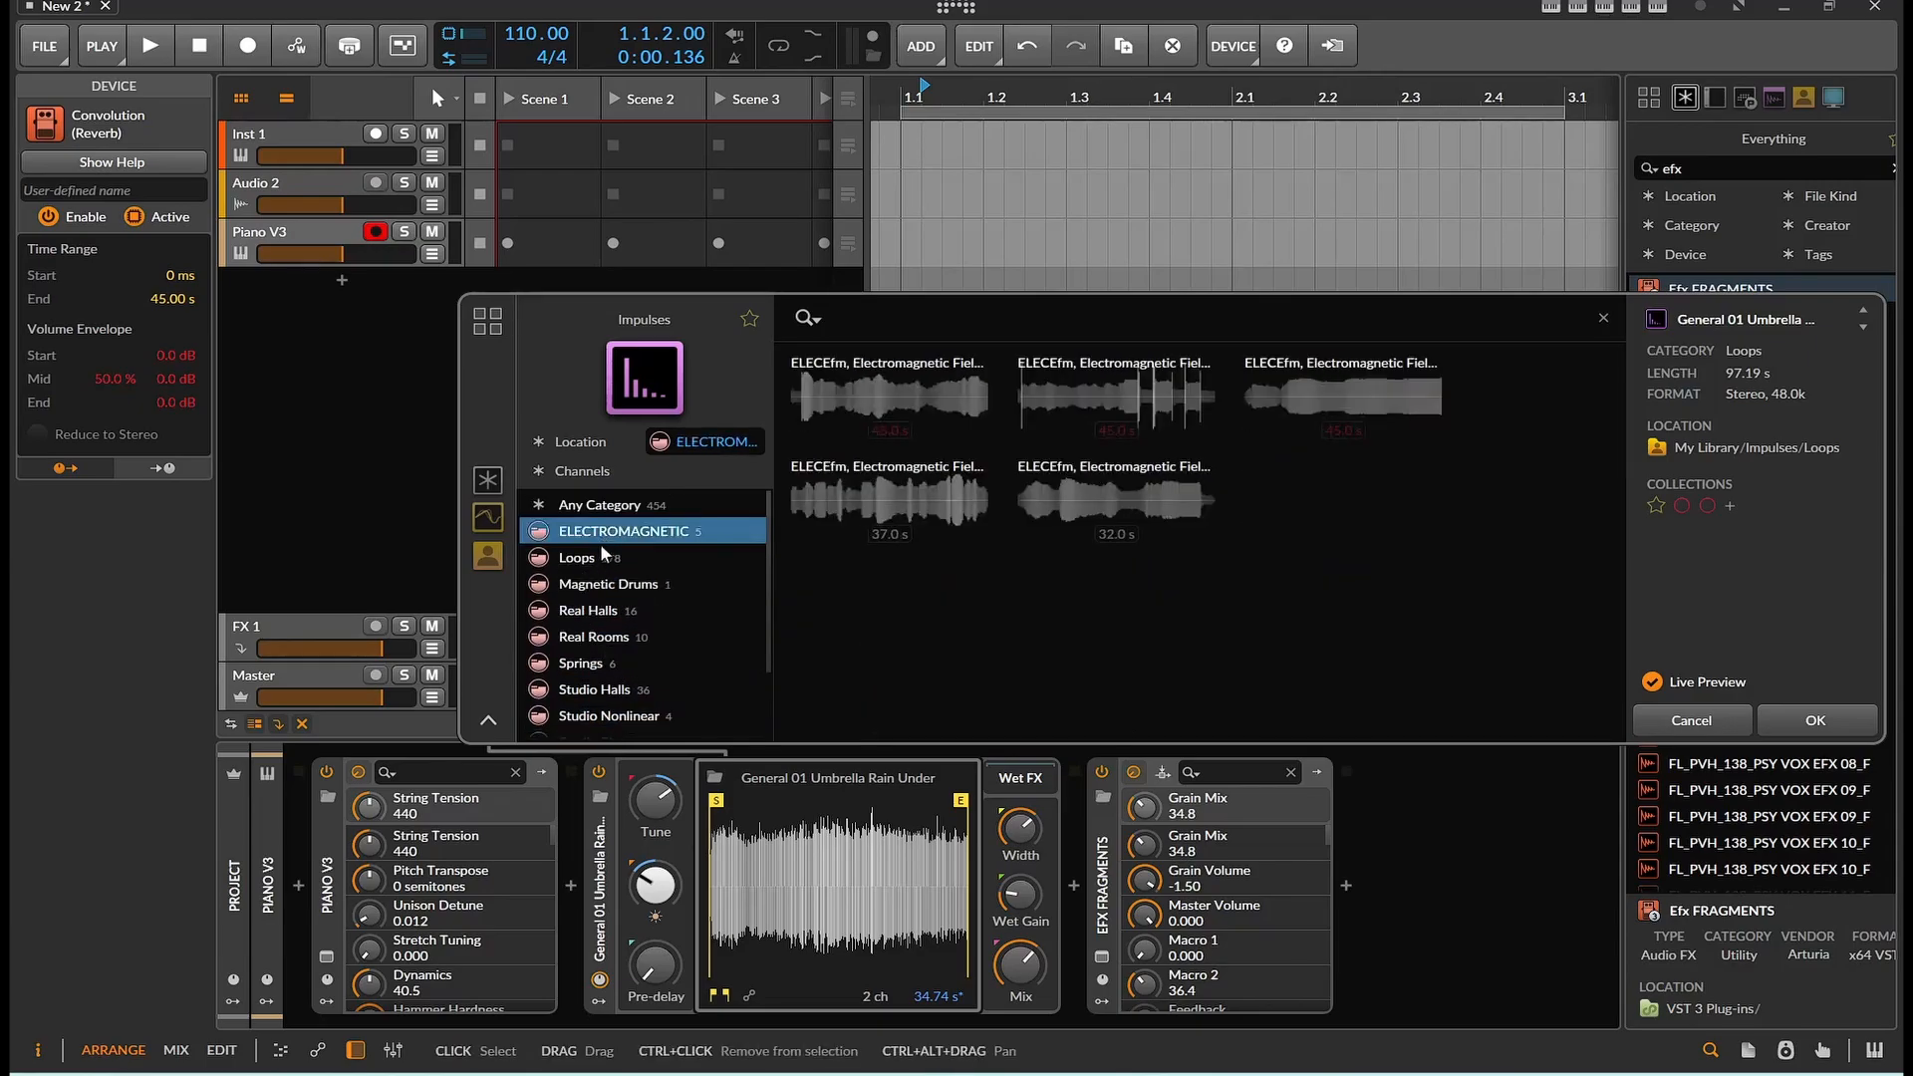
{"action": "left_click", "coordinate": [596, 560]}
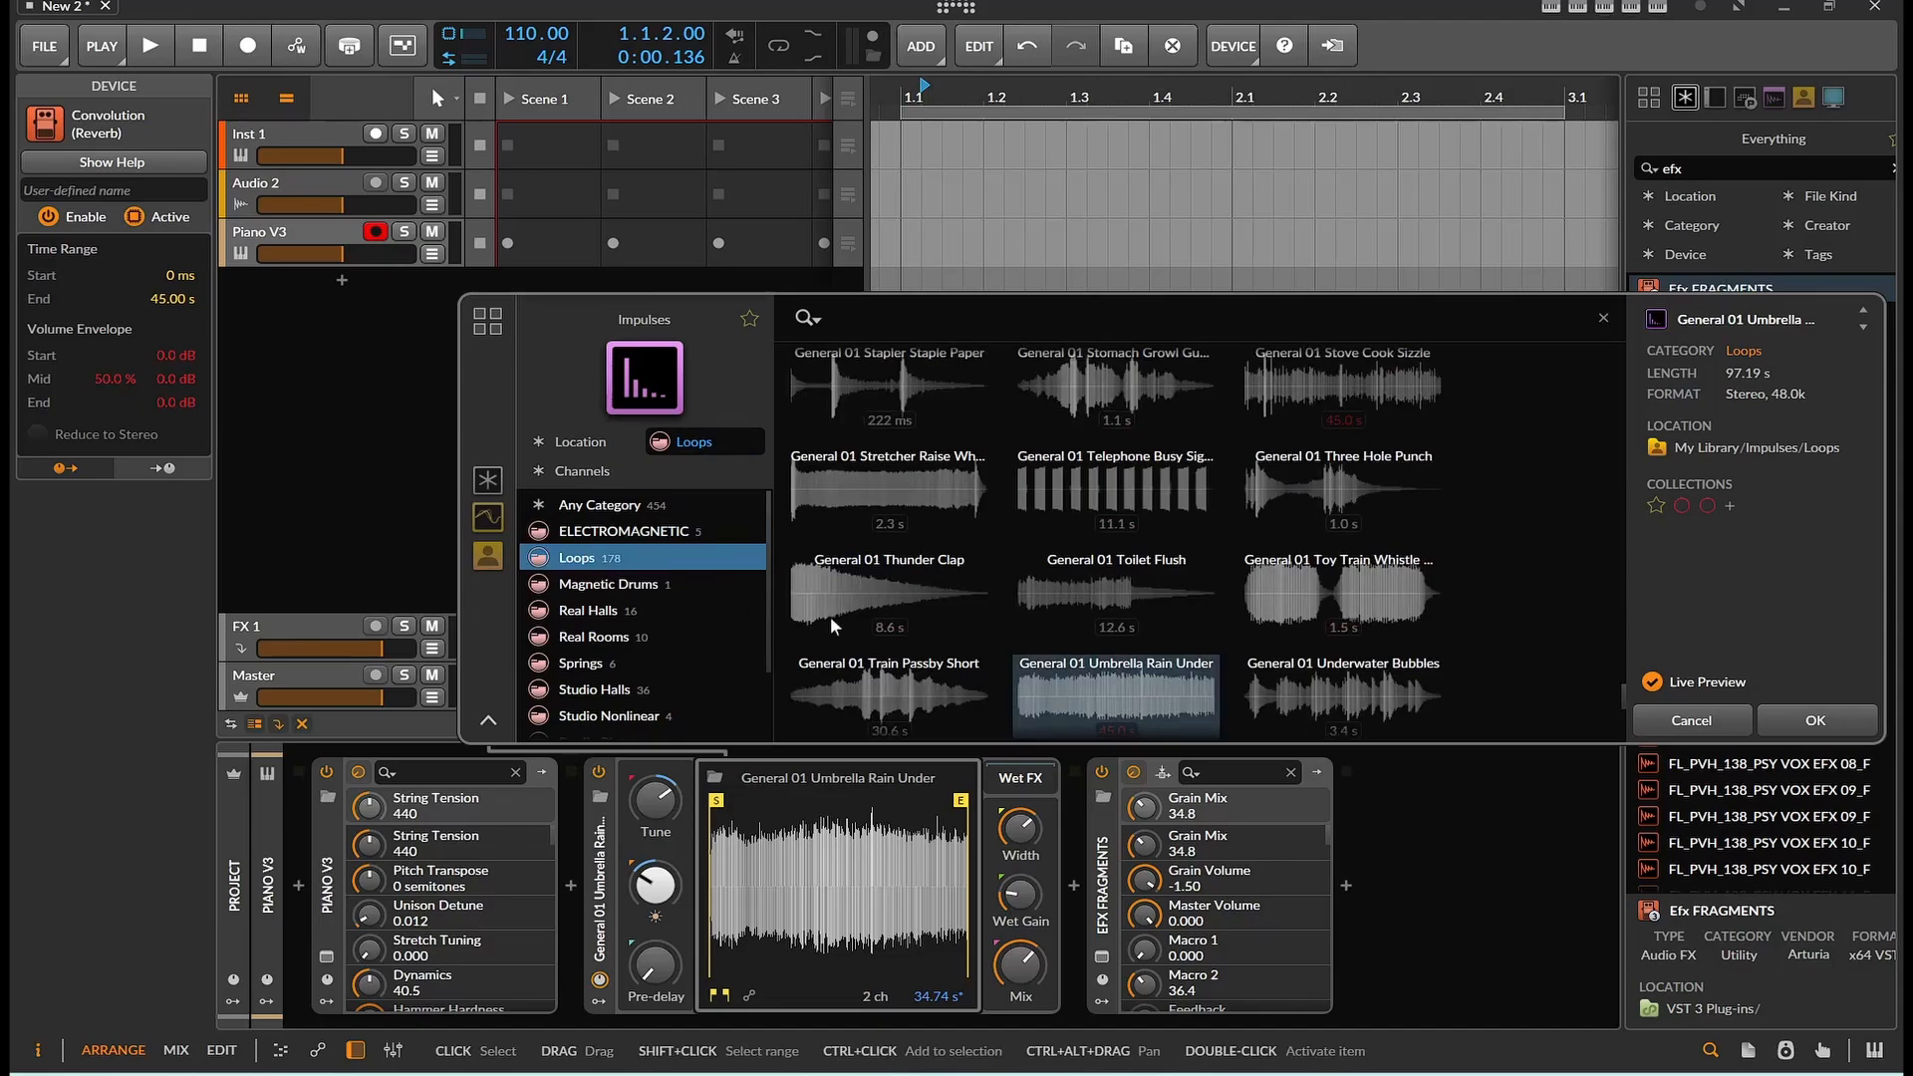
Audition General 01 Prod Elem Glitch and Prod Elem Hit Crunch with Efx FRAGMENTS switched off, then cancel the impulse browser
{"action": "scroll", "coordinate": [1133, 595], "scroll_direction": "down", "scroll_amount": 3}
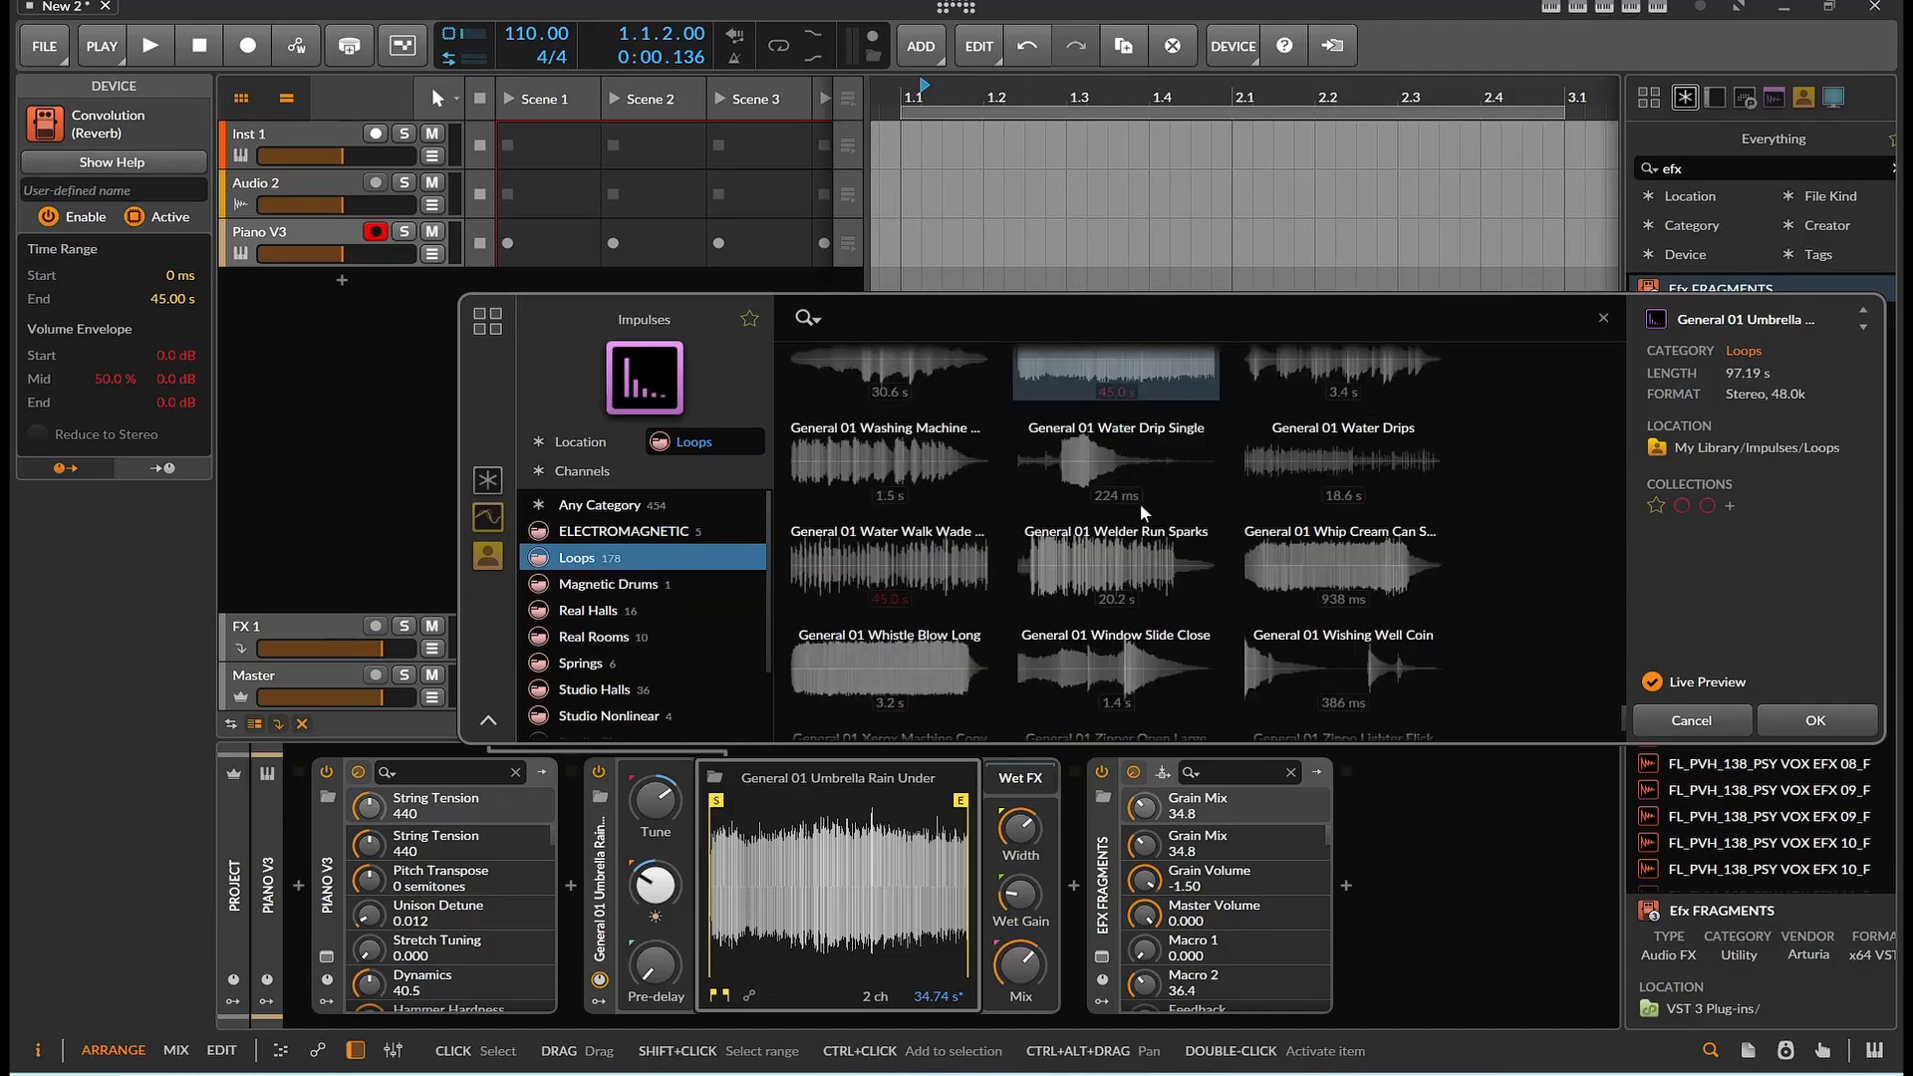
{"action": "scroll", "coordinate": [1132, 496], "scroll_direction": "down", "scroll_amount": 2}
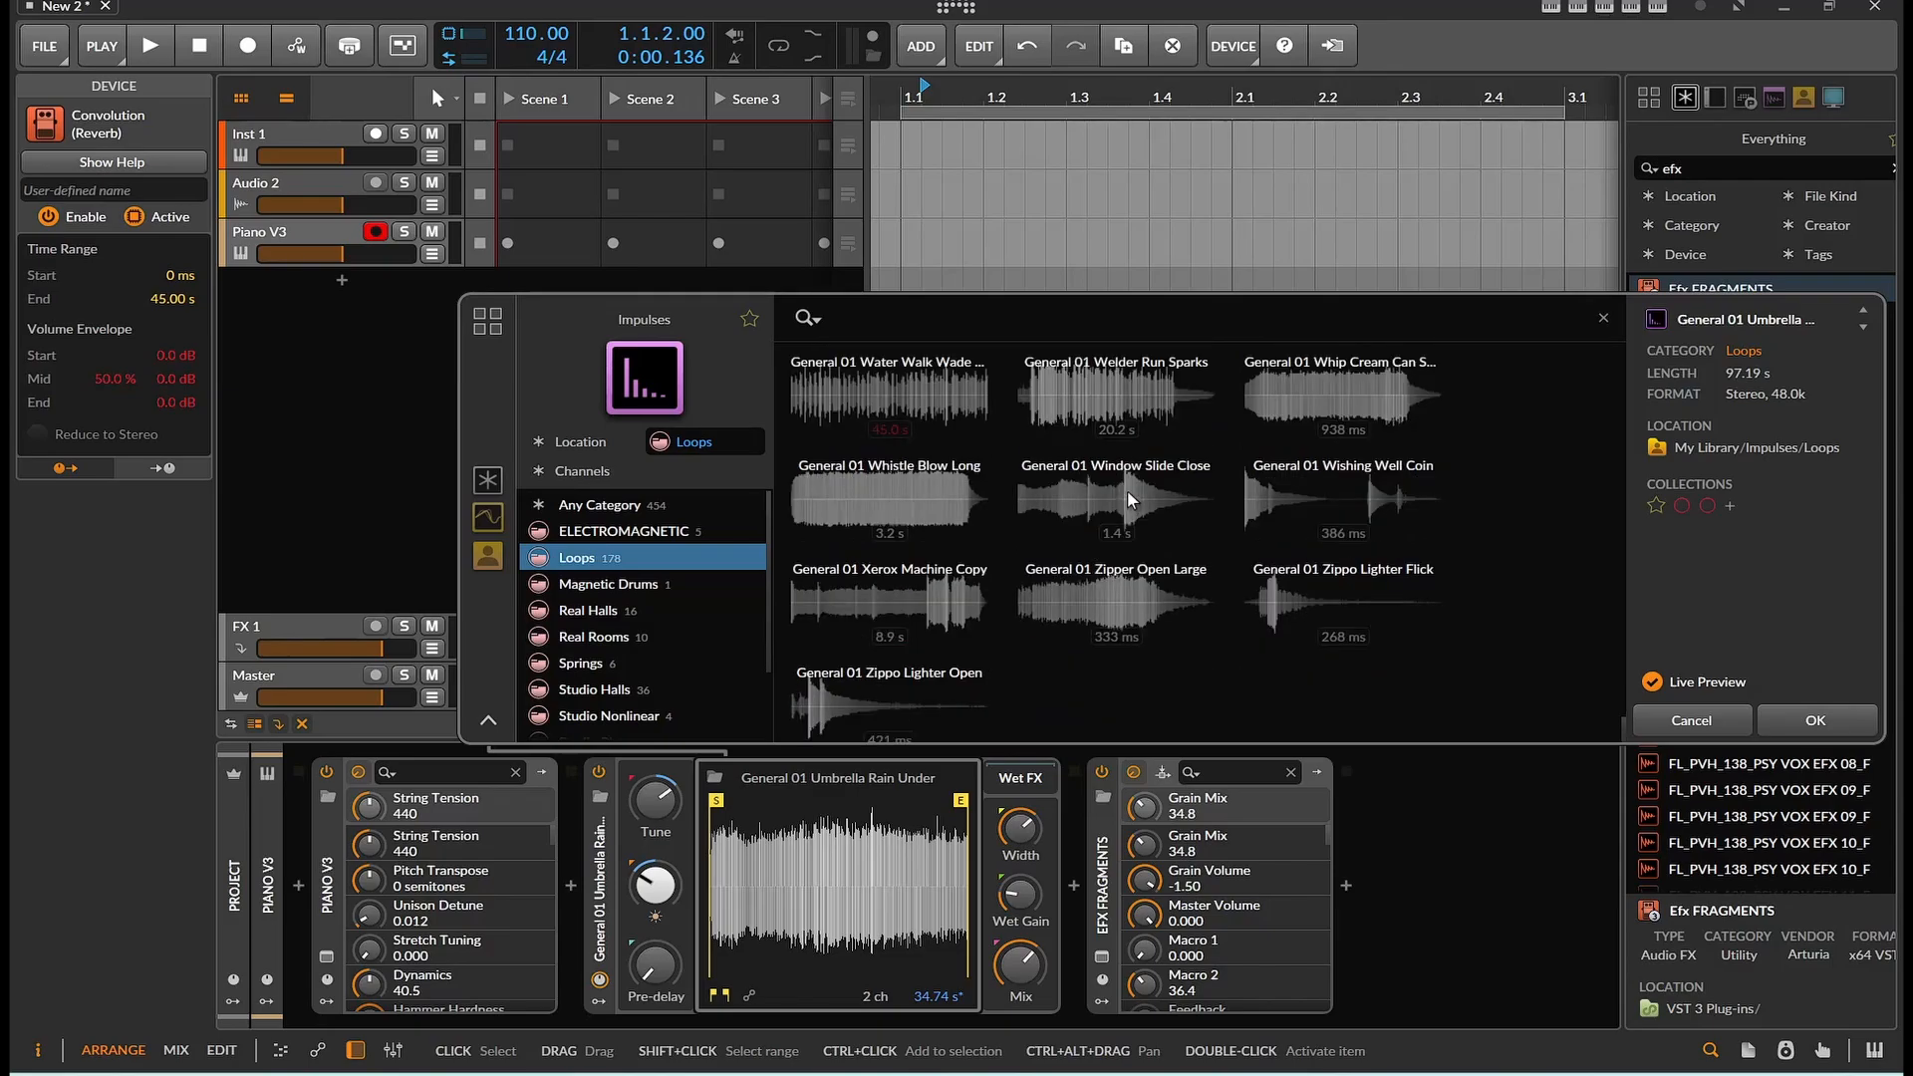
{"action": "scroll", "coordinate": [1092, 576], "scroll_direction": "up", "scroll_amount": 10}
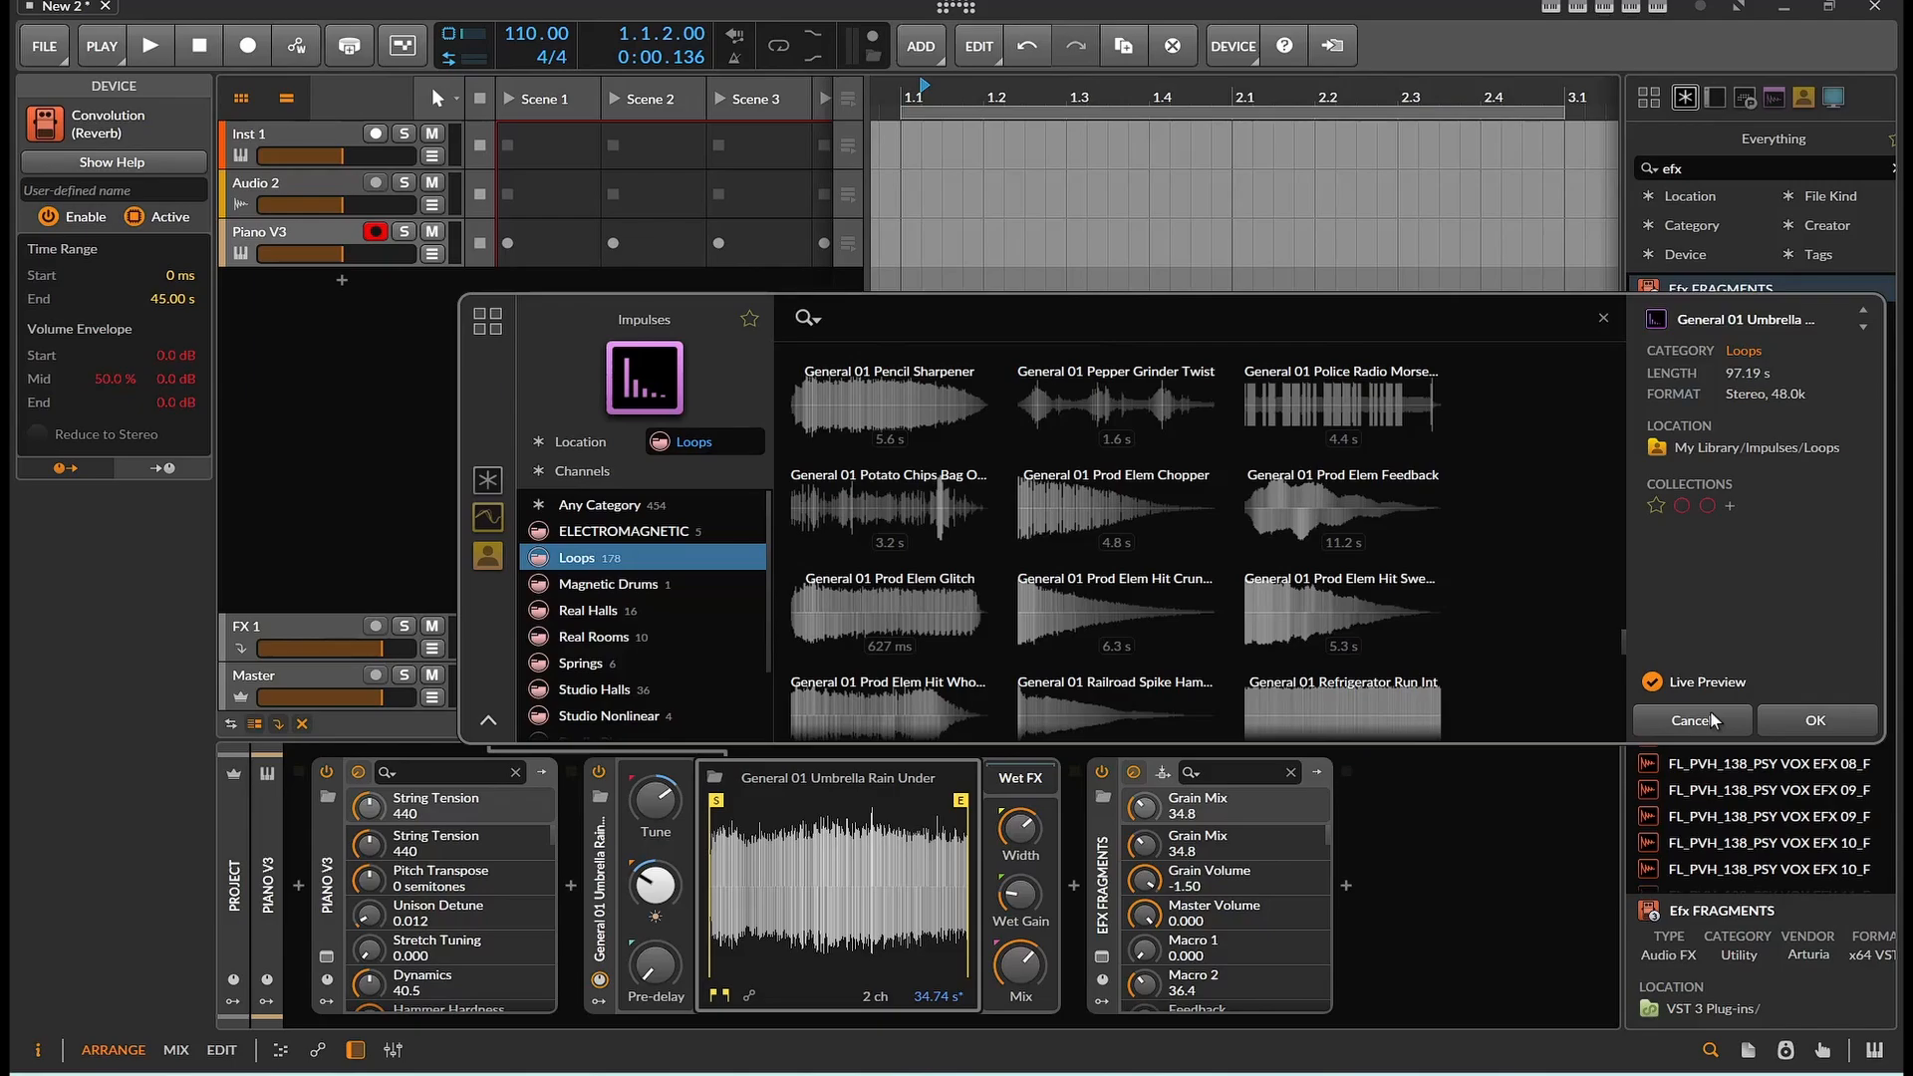
{"action": "left_click", "coordinate": [912, 634]}
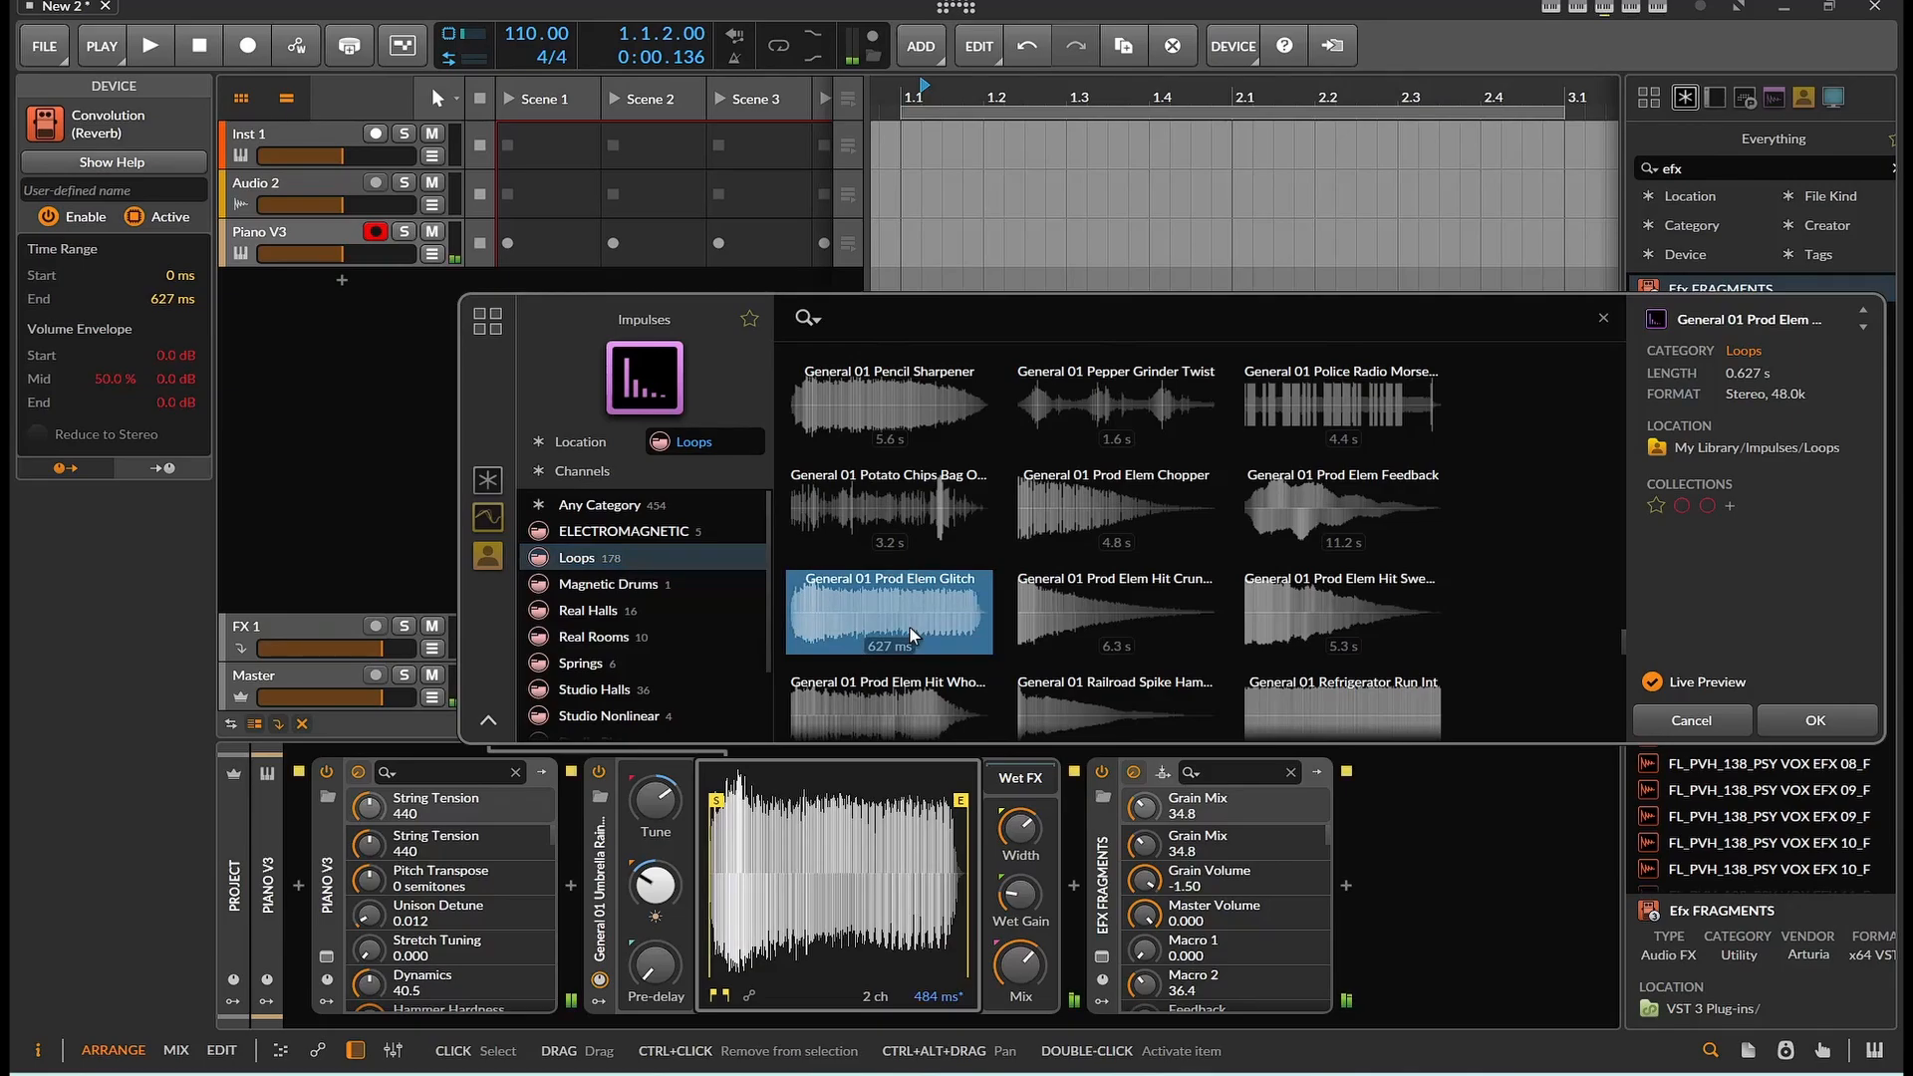
{"action": "left_click", "coordinate": [1102, 772]}
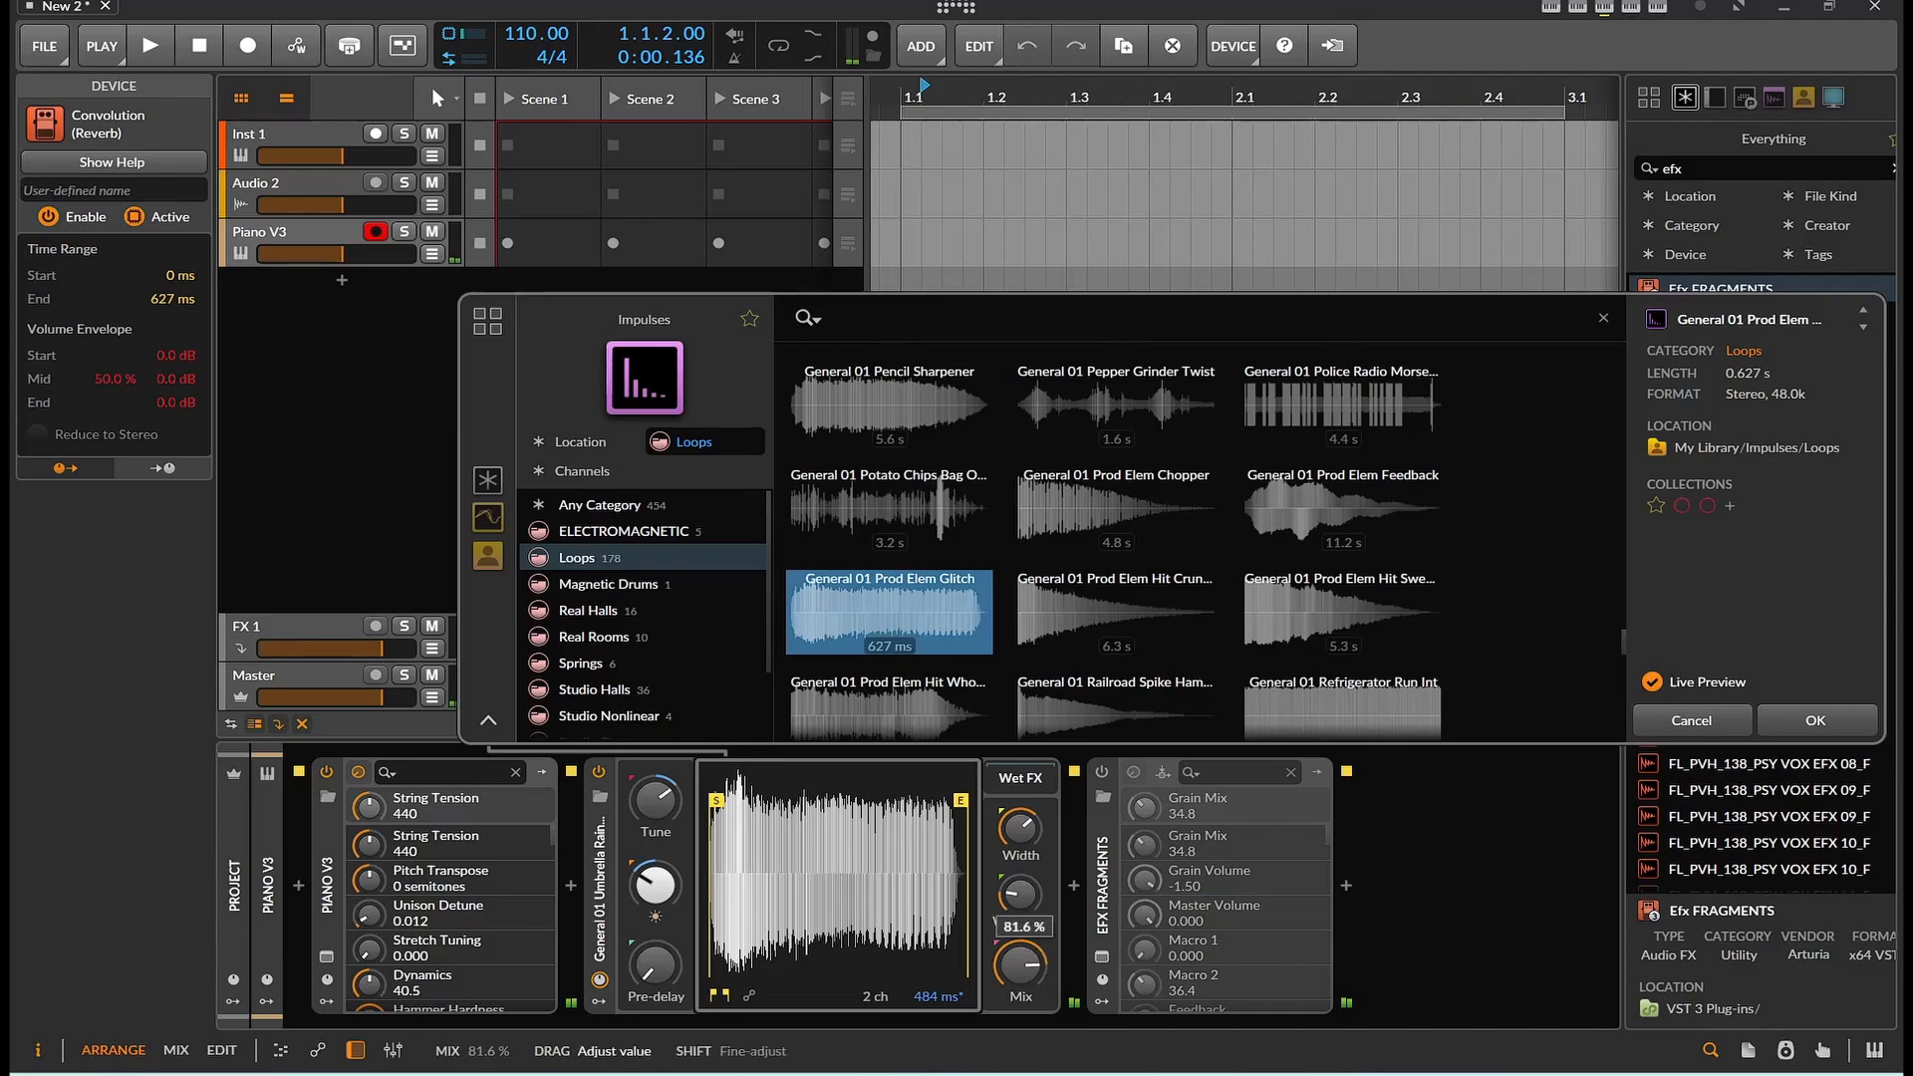
{"action": "left_click", "coordinate": [1062, 621]}
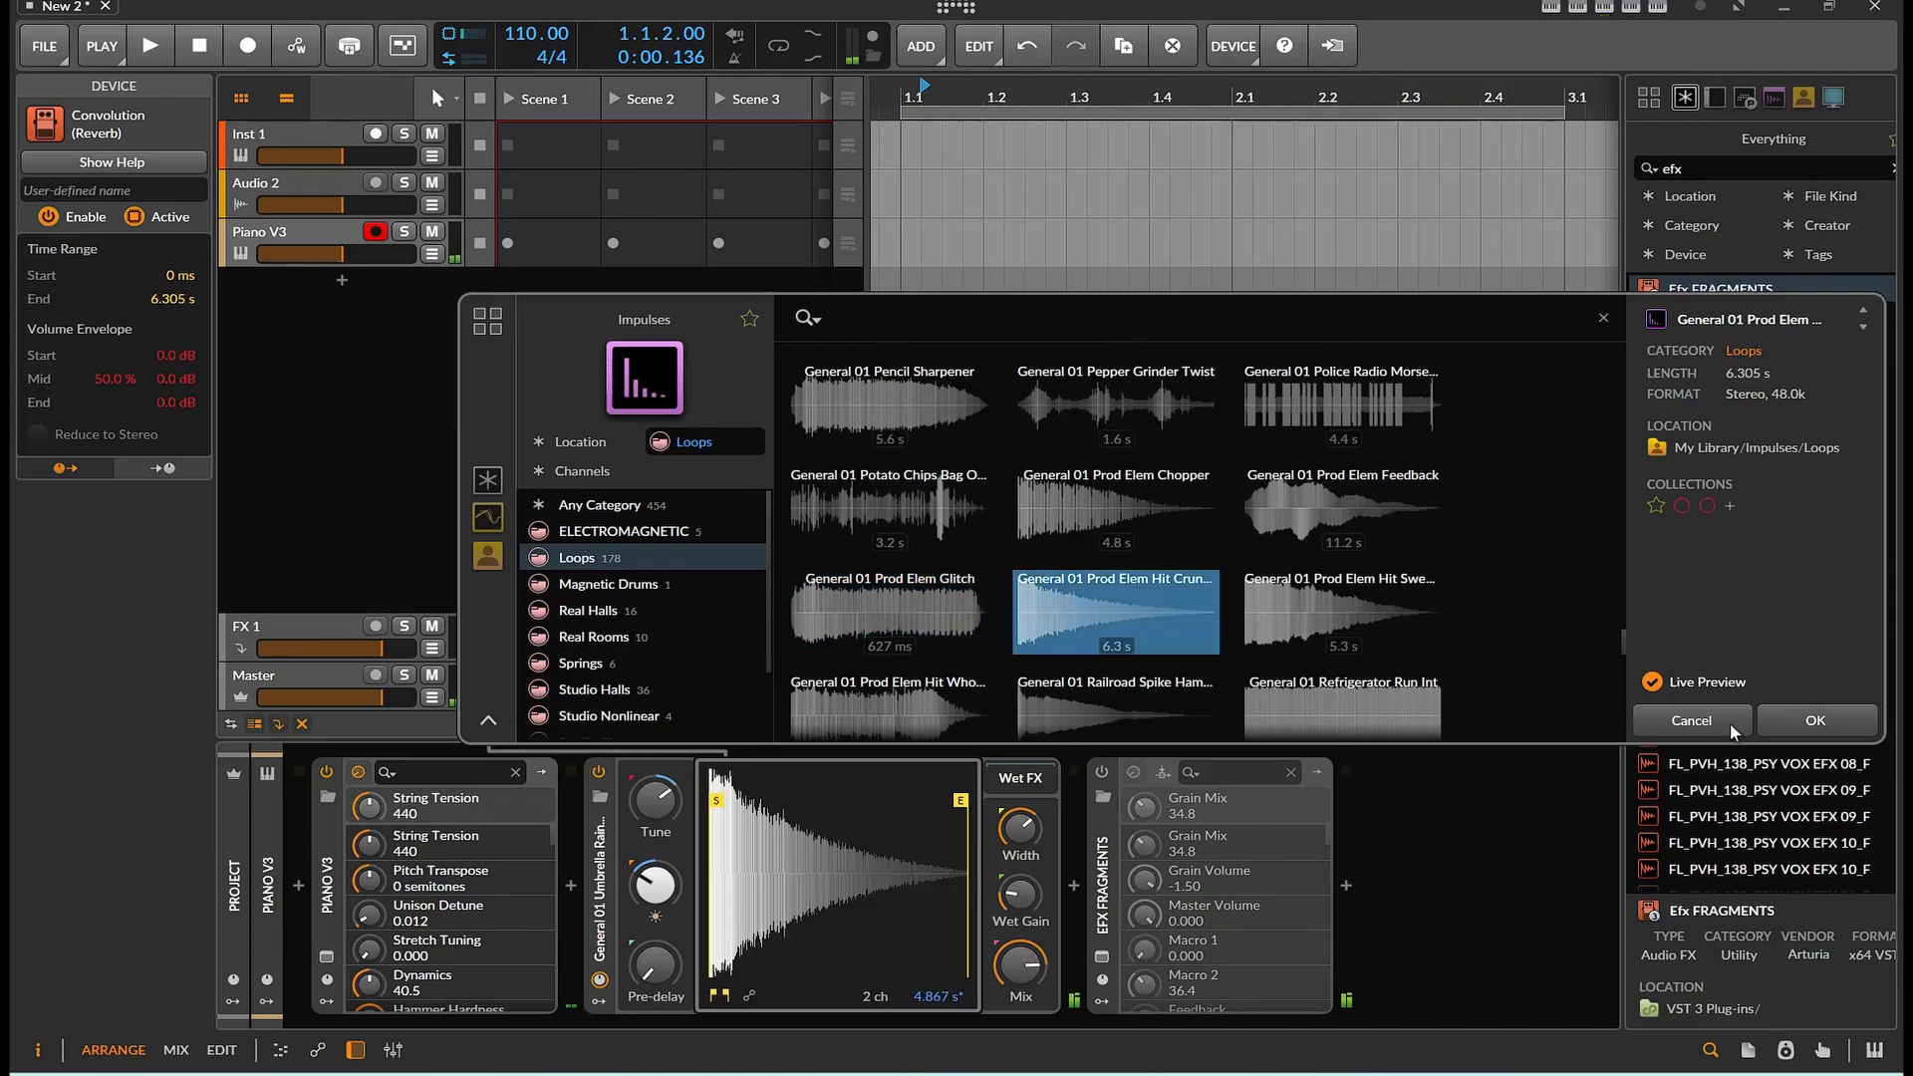
{"action": "left_click", "coordinate": [1700, 723]}
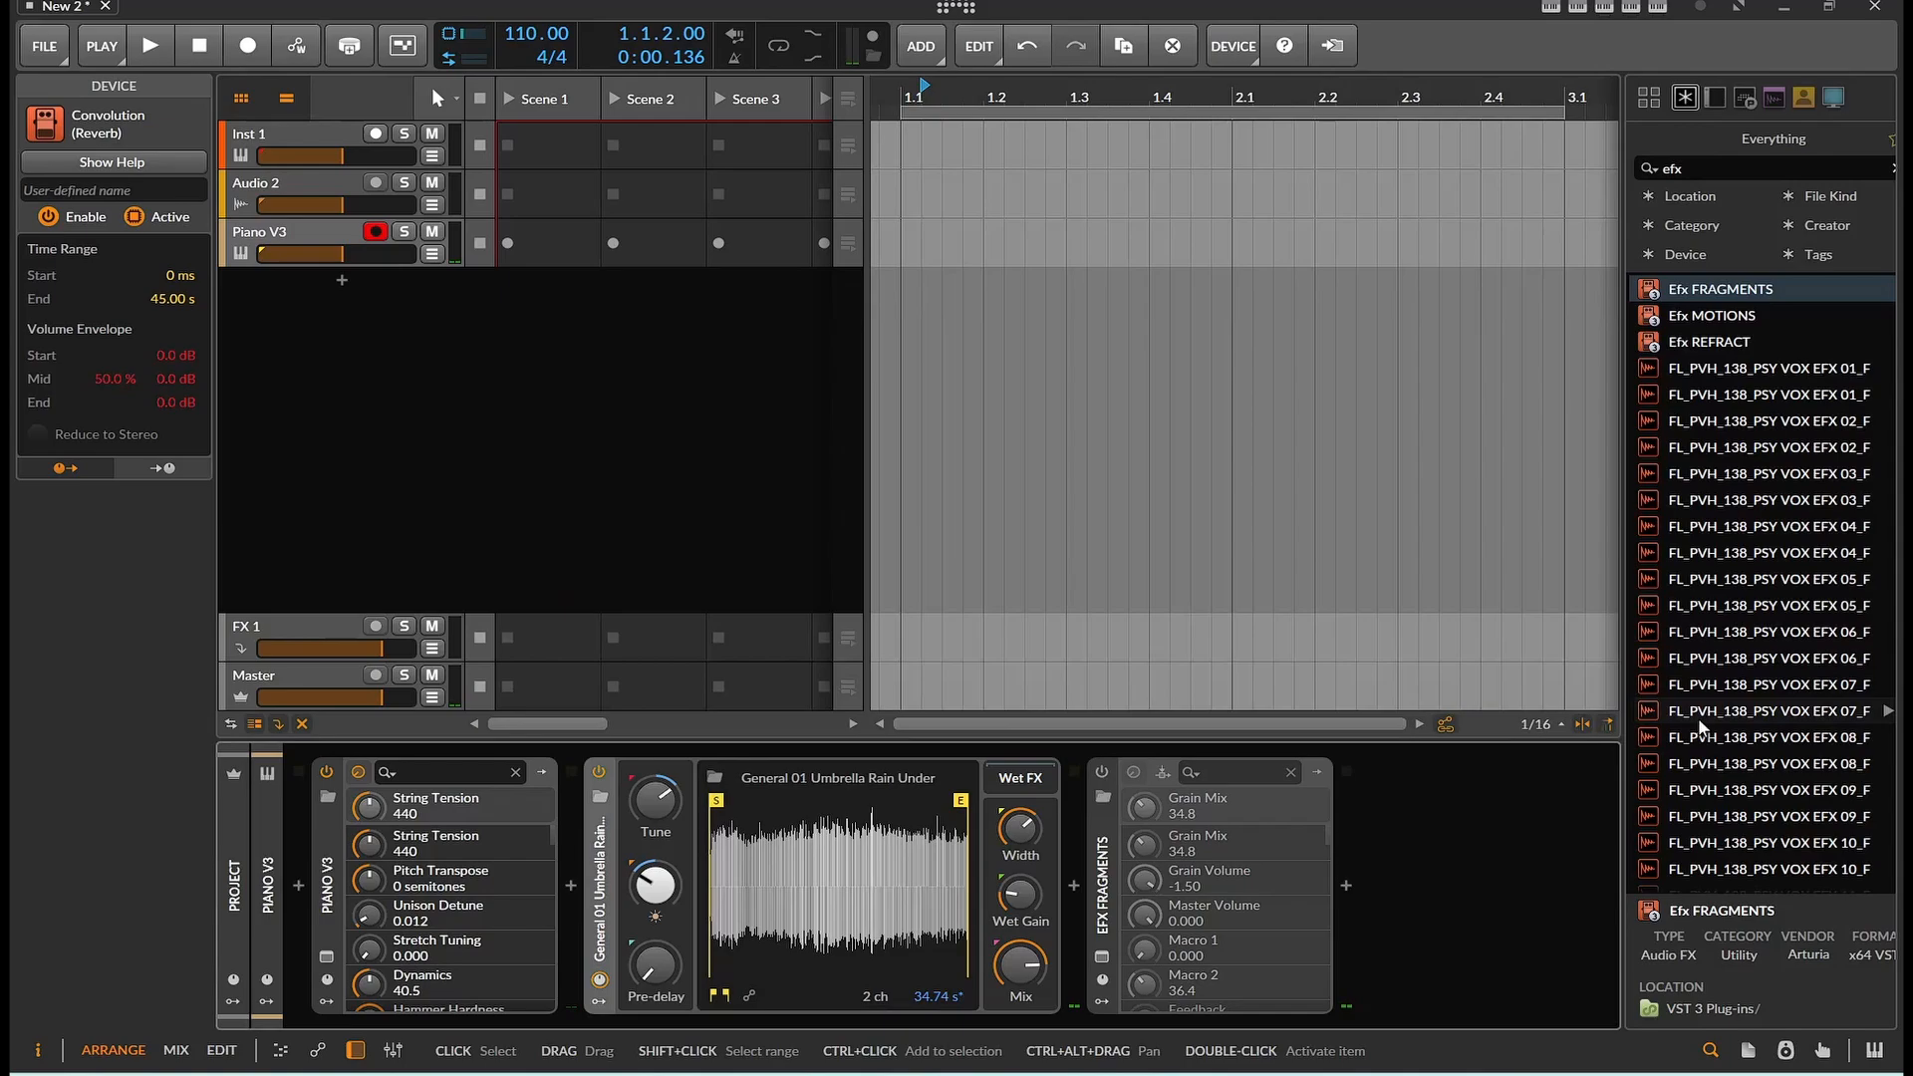